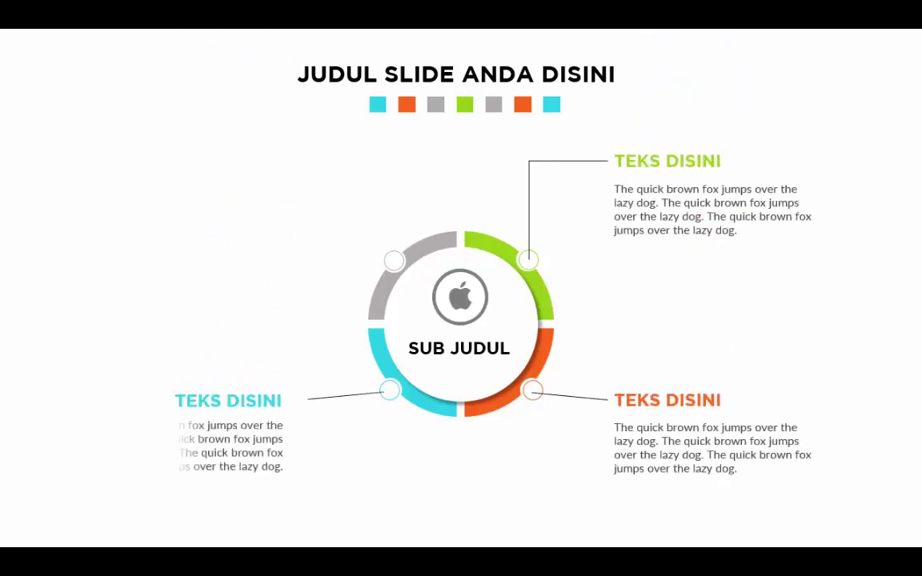
Step: End the slide show preview and return to editing the blank slide with its four swatches
key("Escape")
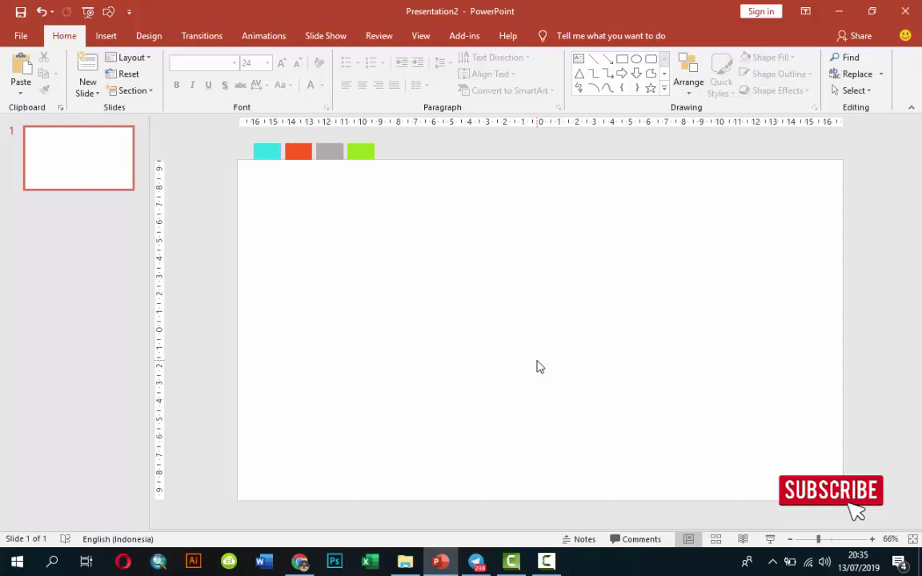
Step: Add a text box near the top centre containing the title 'JUDUL SLIDE ANDA DISINI'
left_click(106, 36)
left_click(586, 80)
mouse_move(410, 188)
left_mouse_down()
mouse_move(729, 240)
mouse_move(709, 231)
left_mouse_up()
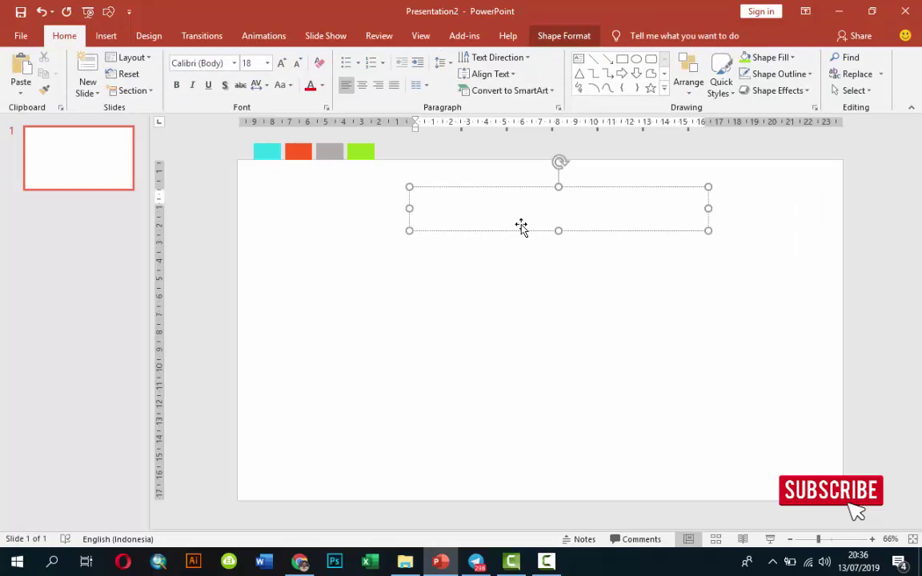
type("JUDUL SLIDE ANDA DISINI")
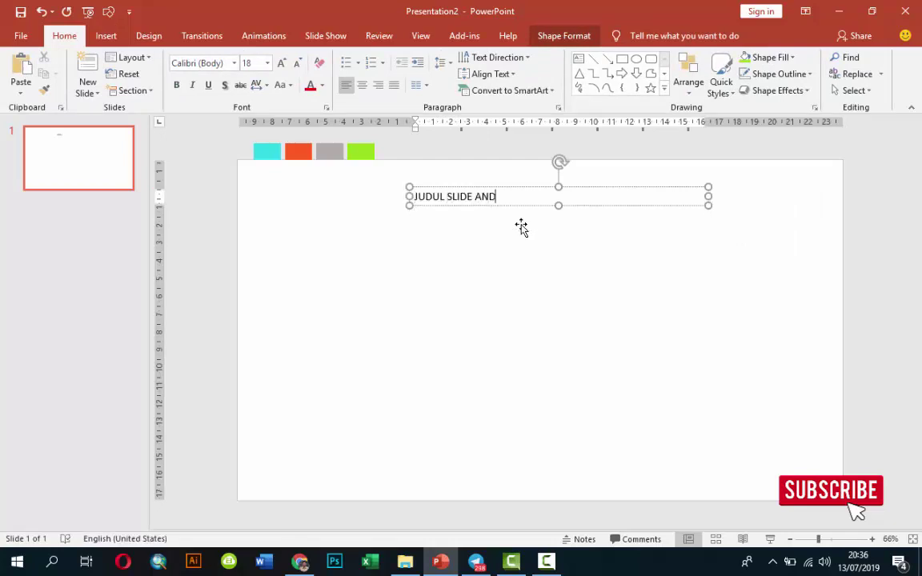
Step: Centre the title text, set it to Gotham Bold, and nudge the box to the slide's centre
left_click(488, 189)
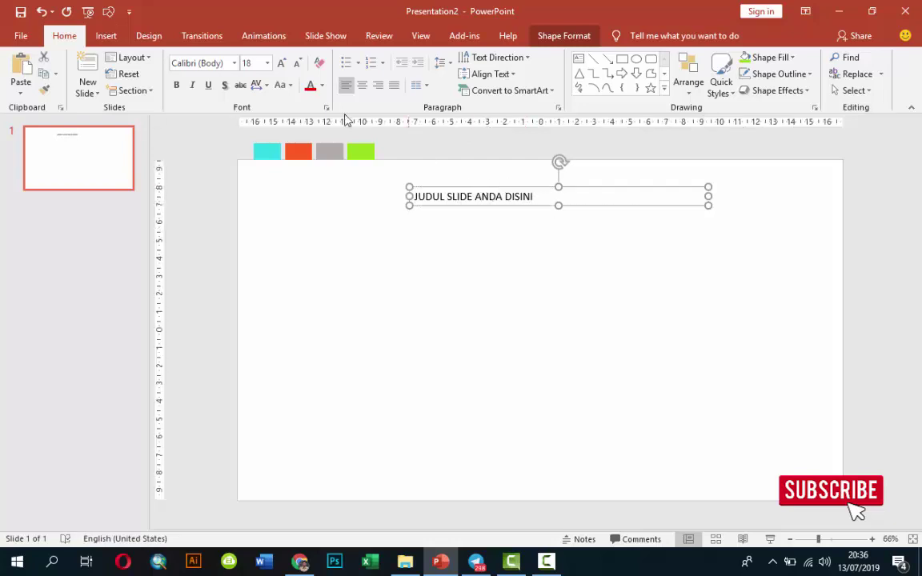
left_click(363, 85)
left_click(204, 63)
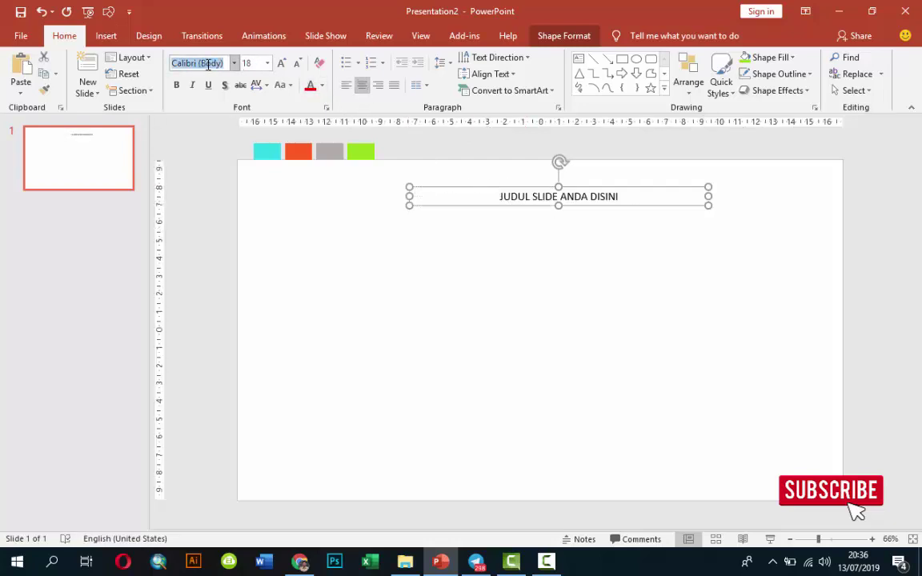
type("GotHA")
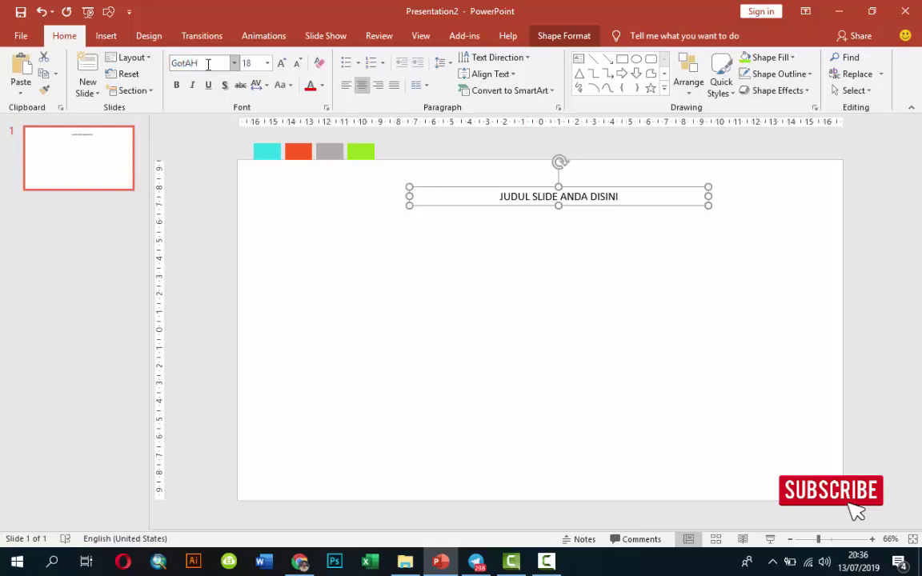
type("t")
key("Return")
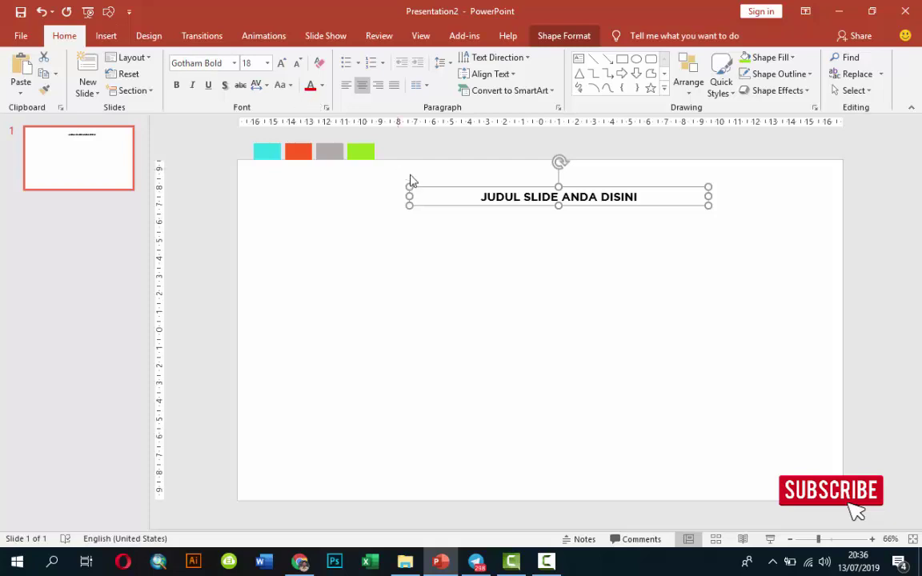
left_click_drag(502, 187, 481, 184)
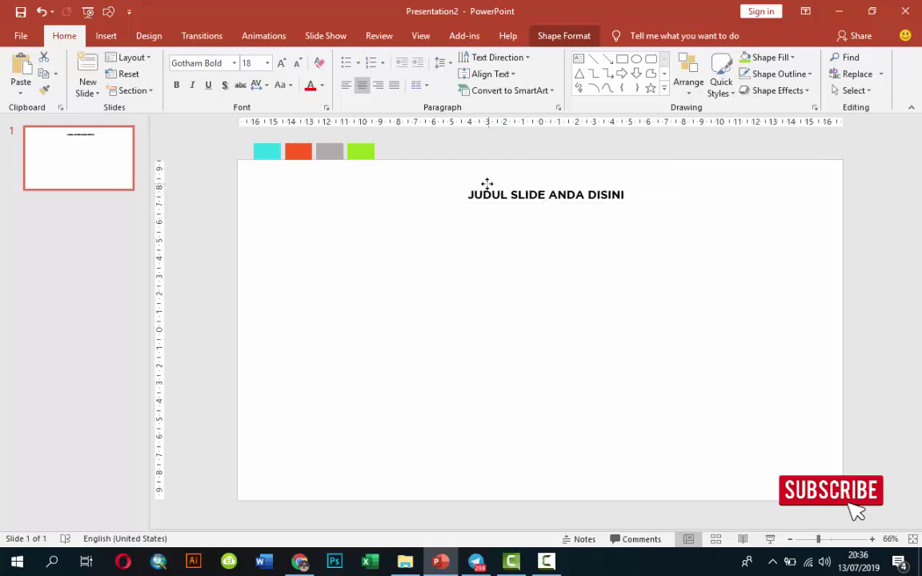
left_click(530, 289)
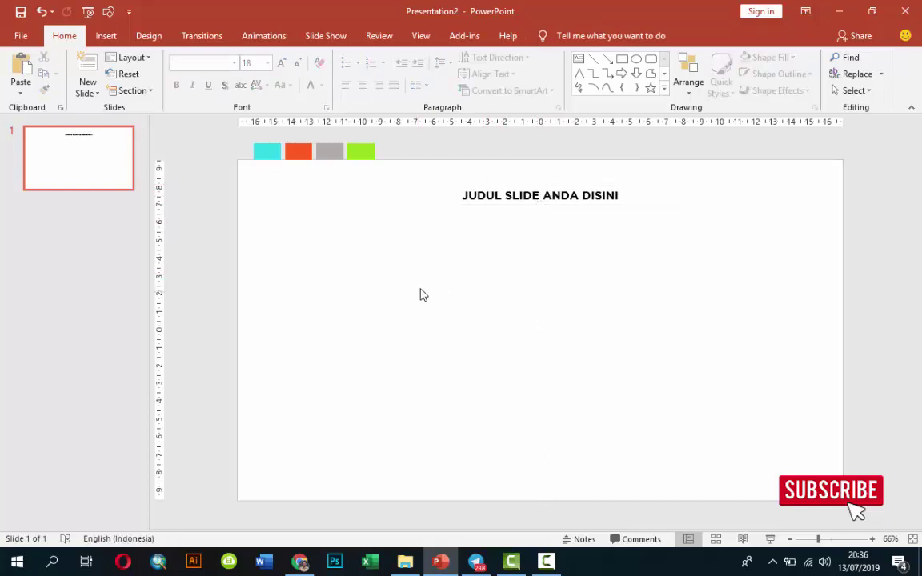
scroll(641, 212, "up", 1, "ctrl")
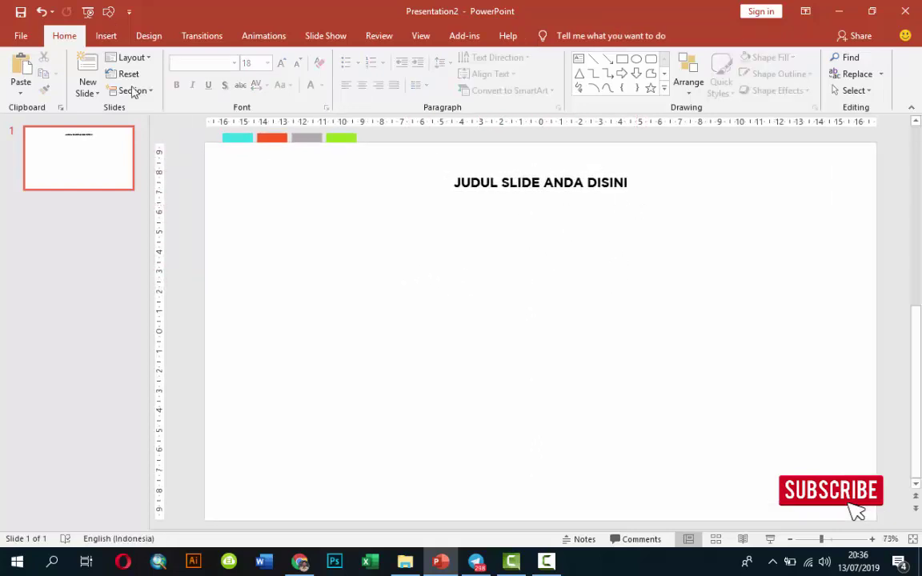
Step: Draw a small blue rectangle, about 0.59 × 0.62 cm, just below the title
left_click(104, 35)
left_click(265, 80)
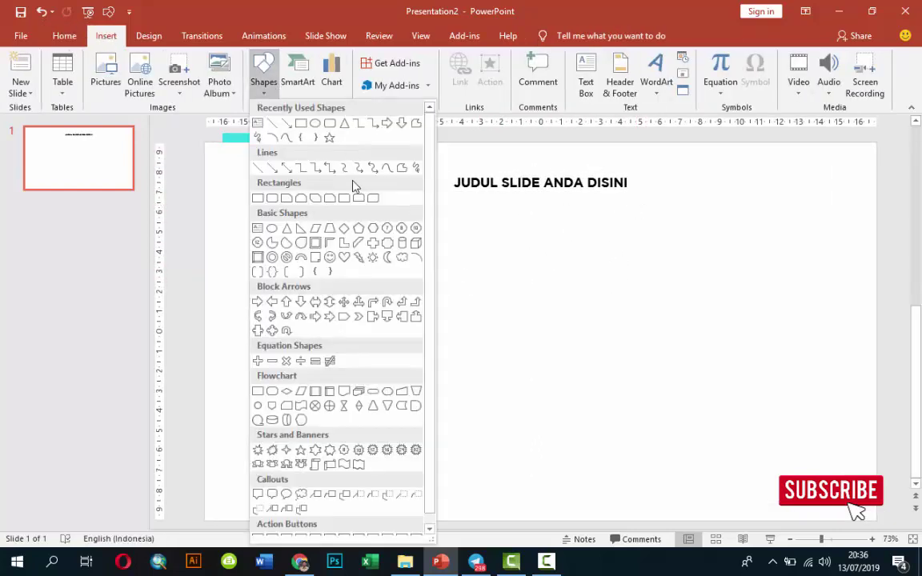
left_click(271, 118)
left_click(267, 84)
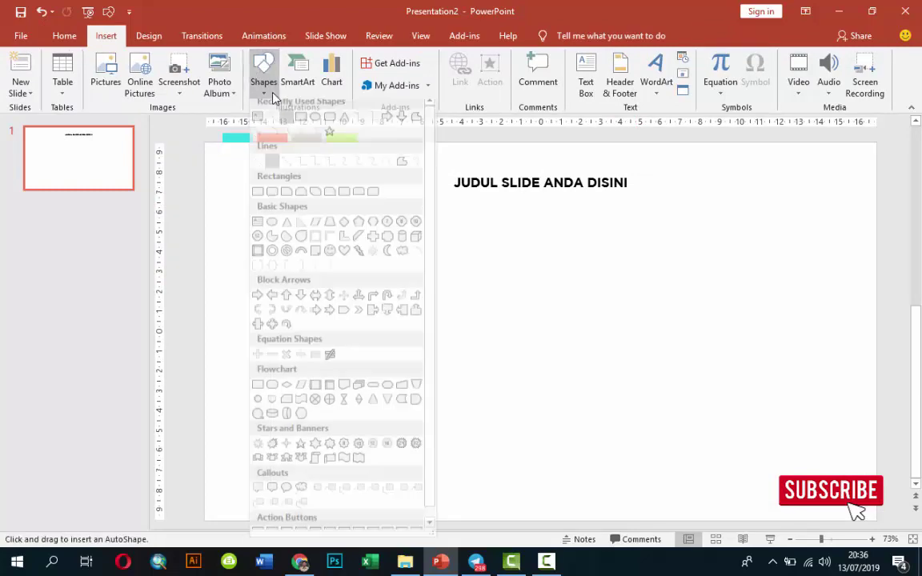
key("Escape")
left_click(264, 70)
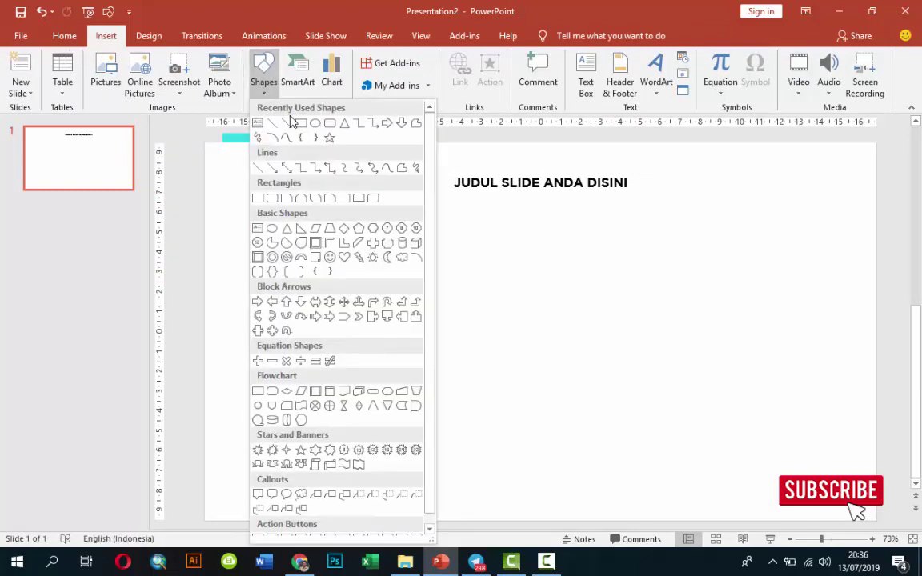
left_click(270, 119)
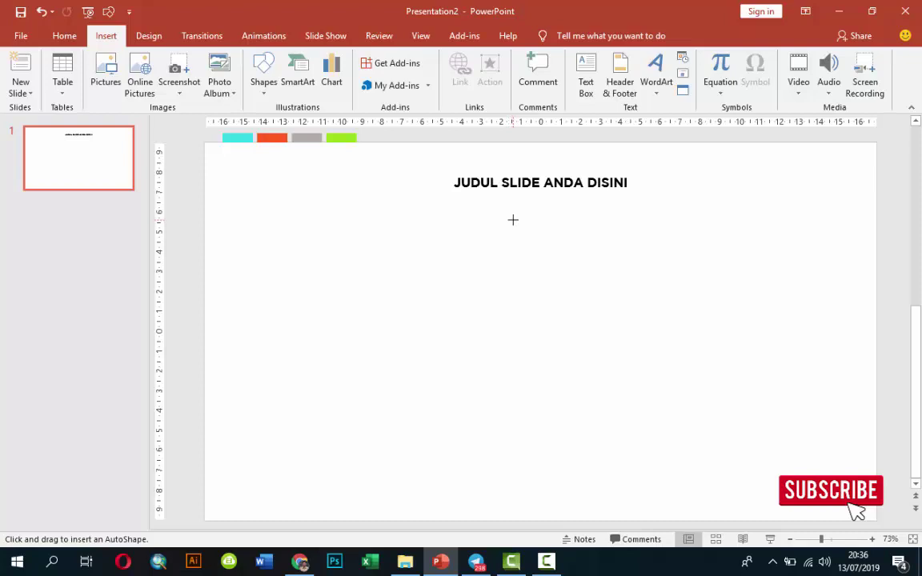
key("alt")
scroll(510, 214, "up", 3, "ctrl")
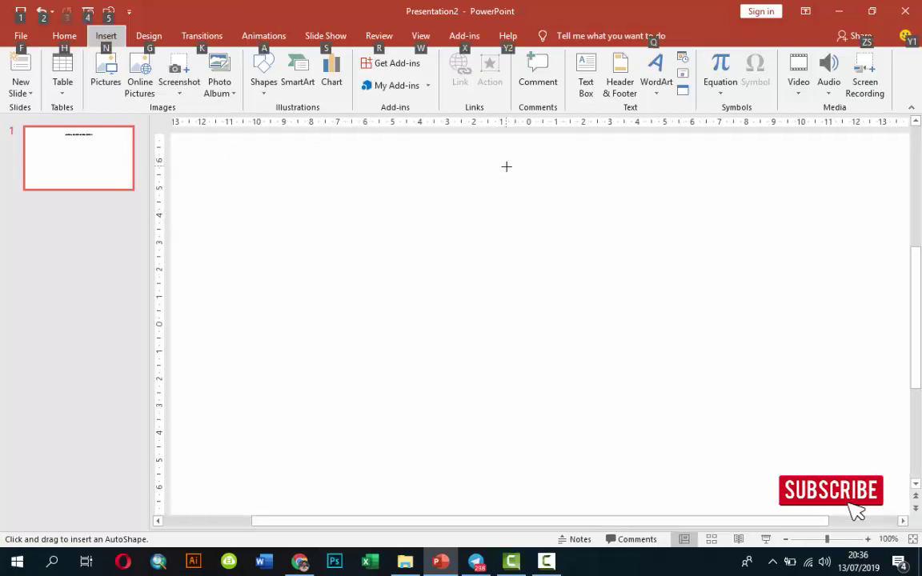
left_click_drag(499, 161, 536, 189)
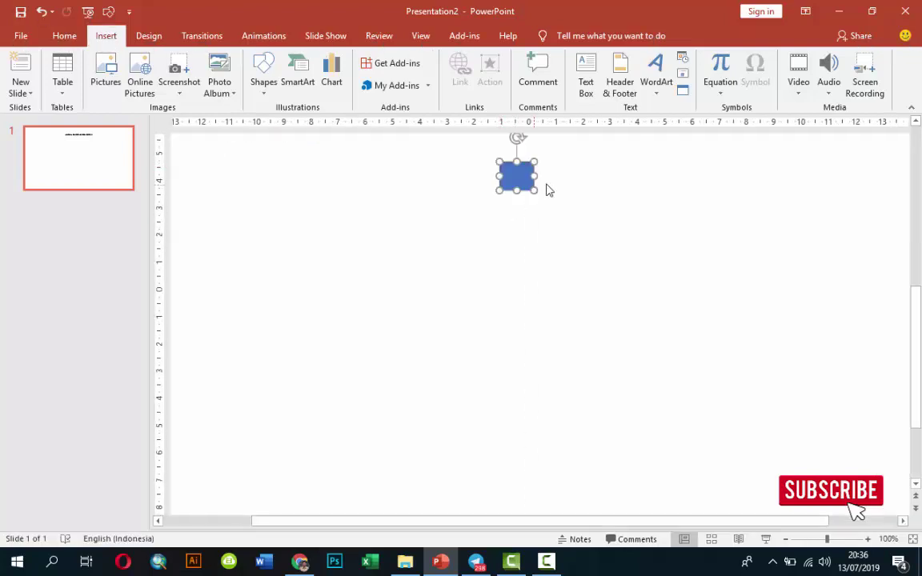
left_click_drag(916, 315, 912, 256)
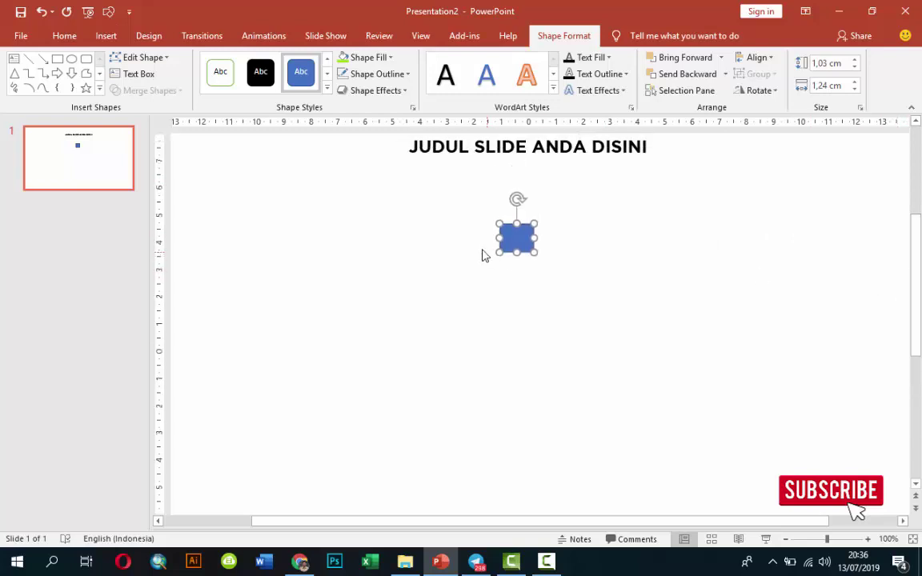
mouse_move(523, 221)
left_mouse_down()
mouse_move(532, 160)
mouse_move(529, 182)
left_mouse_up()
Step: Fill the small square with the green swatch colour using the eyedropper
scroll(478, 168, "down", 2)
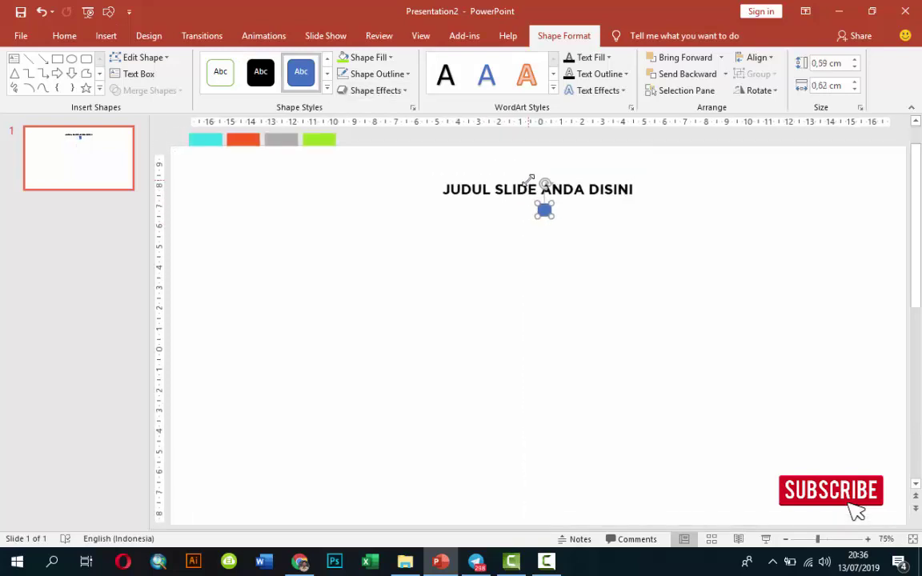
left_click(397, 74)
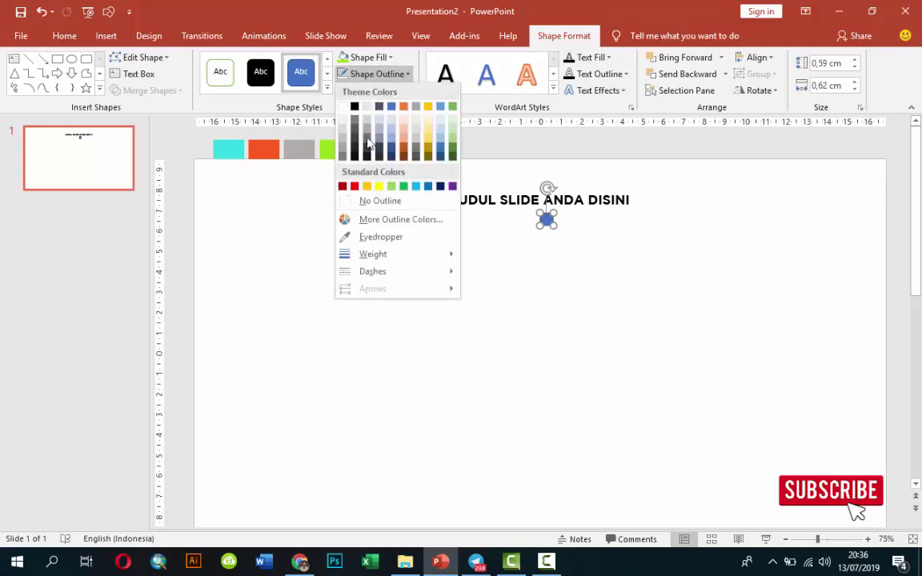
left_click(361, 208)
left_click(547, 220)
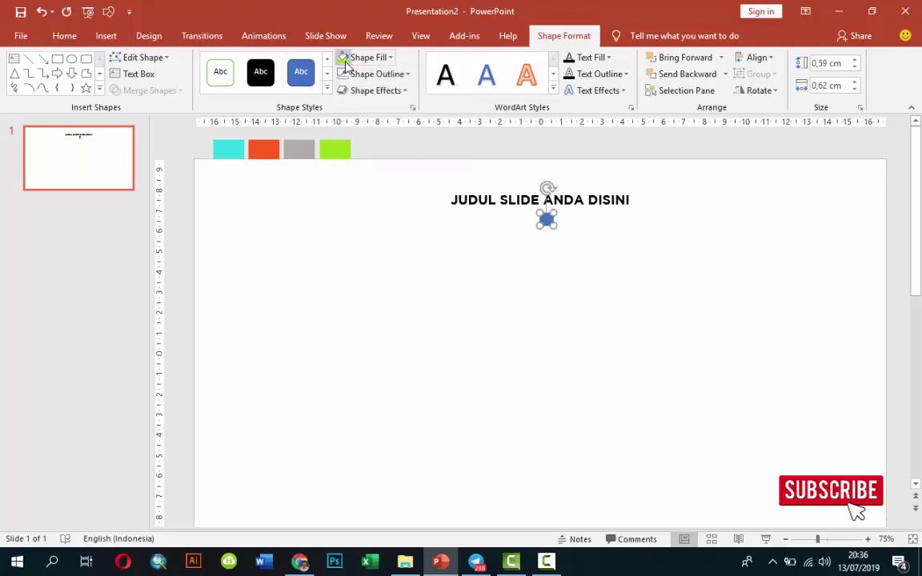
left_click(381, 64)
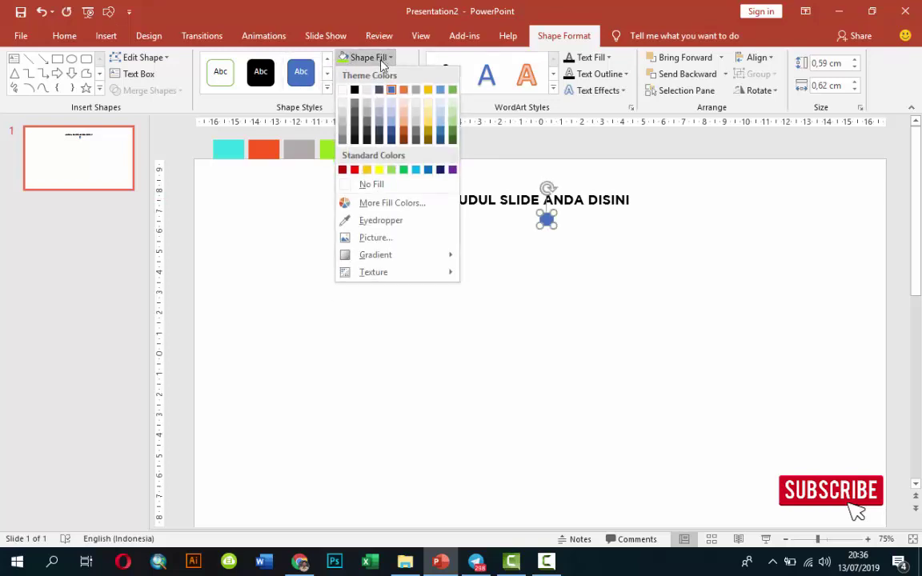
left_click(369, 221)
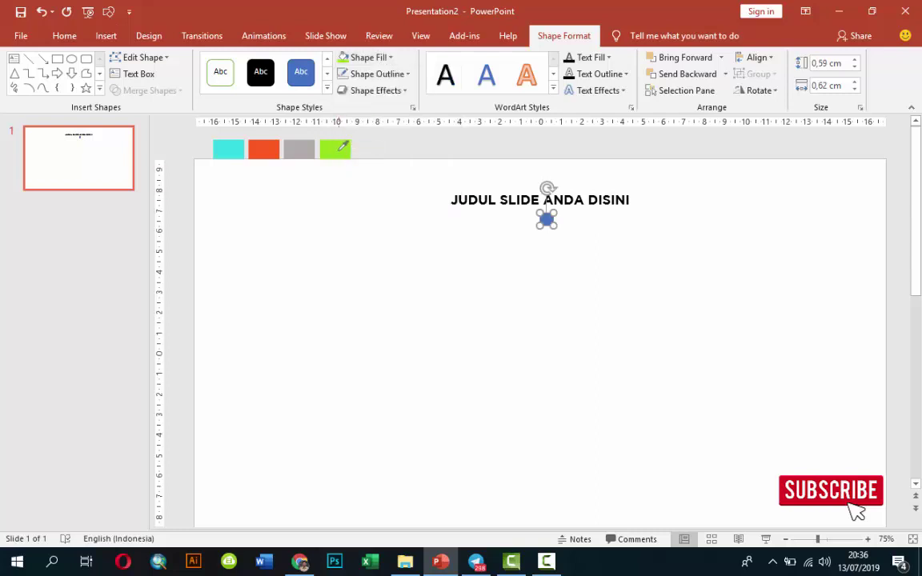
left_click(339, 150)
scroll(542, 210, "up", 5, "ctrl")
scroll(549, 240, "down", 3, "ctrl")
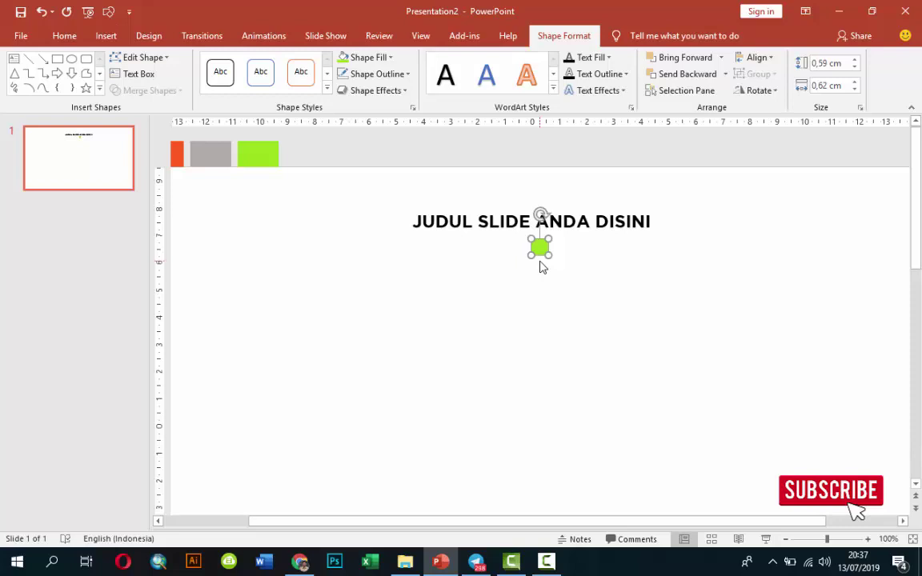
Step: Duplicate the green square beside the original and colour the copy grey from the swatch
key("ctrl+d")
left_click_drag(558, 267, 509, 241)
left_click_drag(546, 250, 519, 249)
scroll(520, 249, "up", 5)
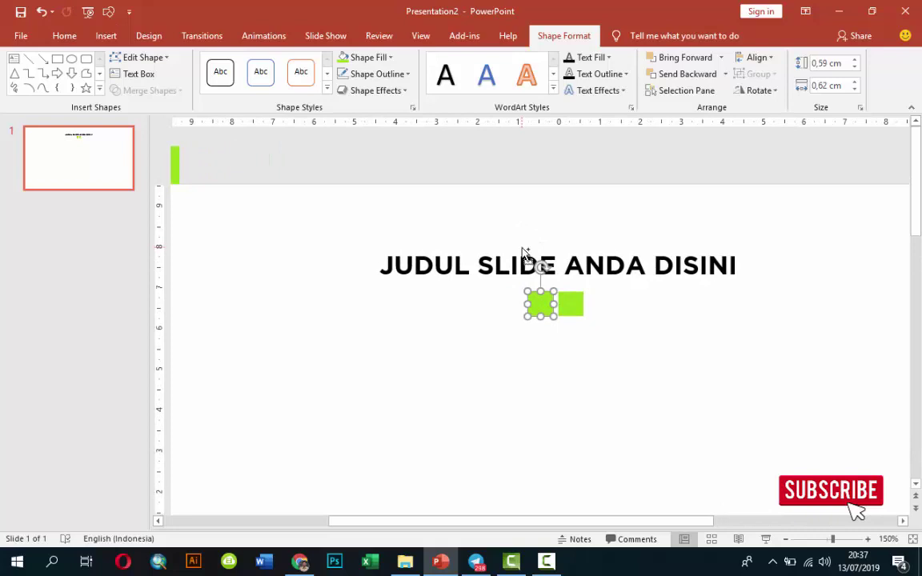
scroll(522, 249, "down", 3)
scroll(542, 268, "down", 2)
left_click_drag(542, 251, 532, 248)
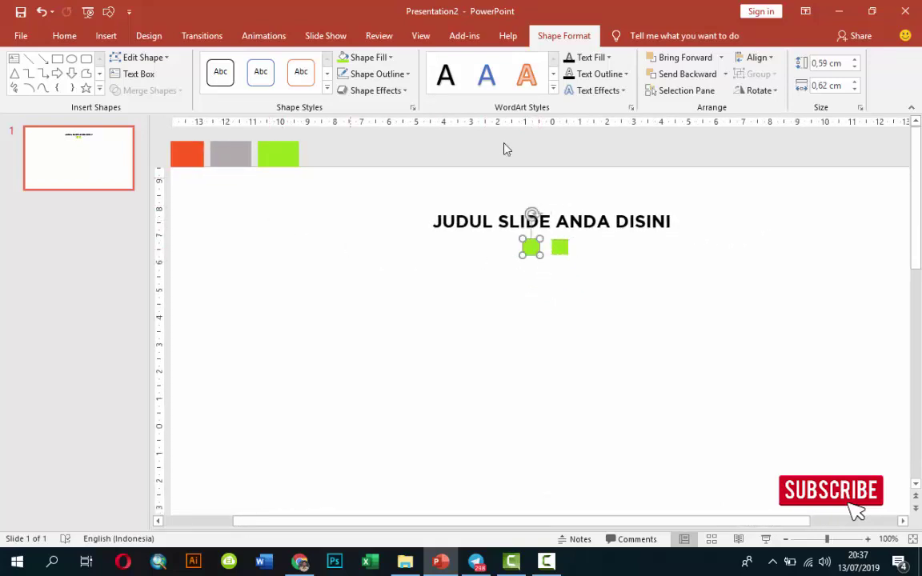
left_click(389, 58)
left_click(382, 249)
left_click(244, 156)
Step: Add two more copies coloured orange and cyan, completing the four-square row
key("ctrl+d")
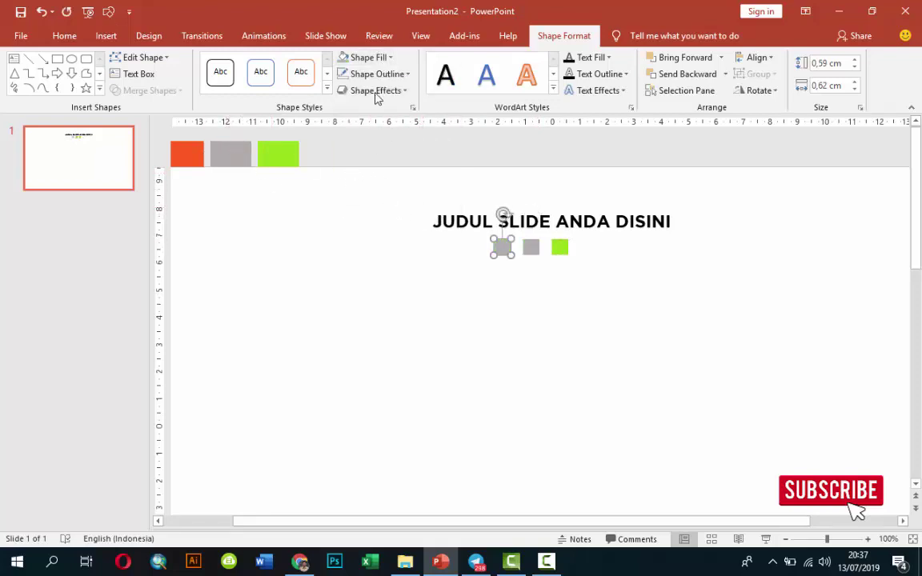
left_click(367, 57)
left_click(376, 249)
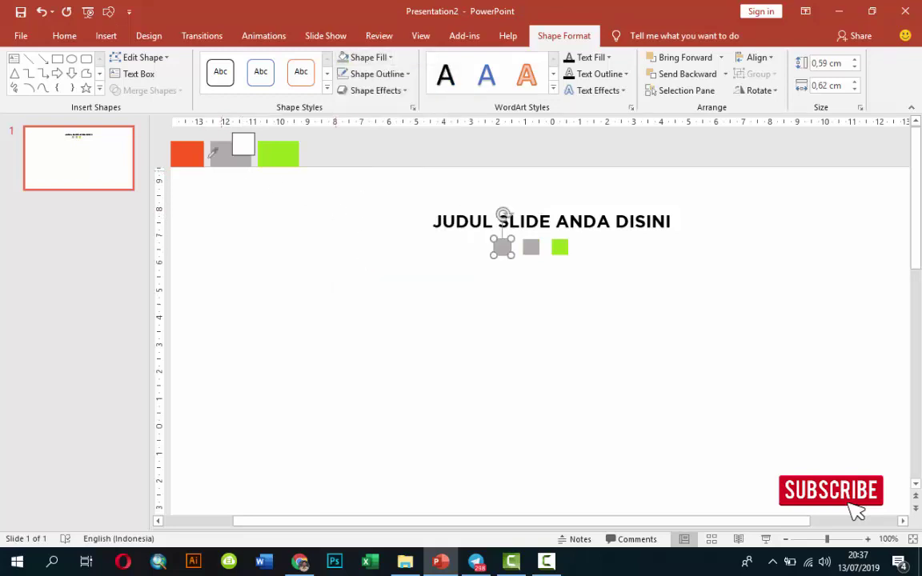
left_click(196, 152)
scroll(372, 214, "down", 2)
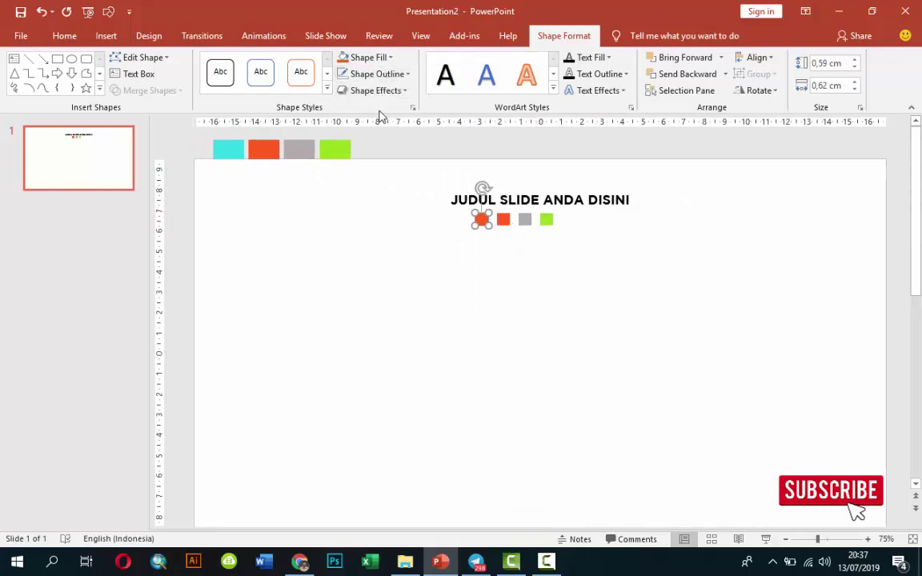
left_click(369, 58)
left_click(382, 249)
left_click(233, 150)
left_click(329, 212)
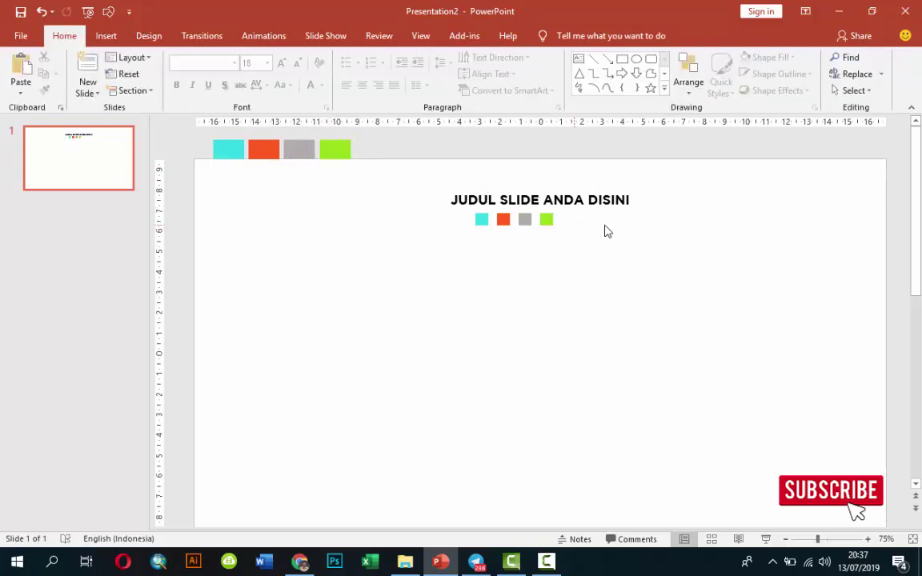
scroll(572, 206, "up", 3, "ctrl")
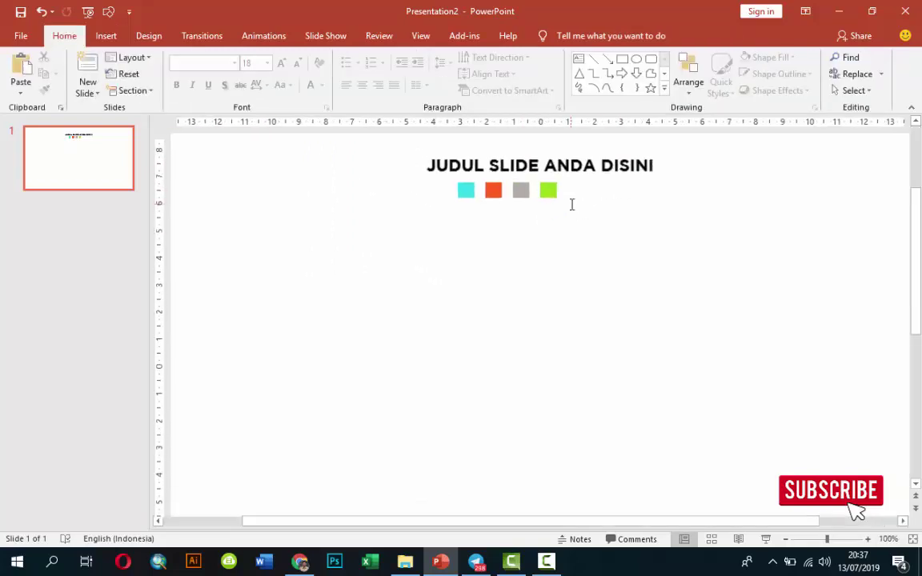
Step: Copy the cyan, orange and grey squares and move the copies into the row right of green
left_click(462, 184)
left_click(491, 183, "shift")
left_click(519, 184, "shift")
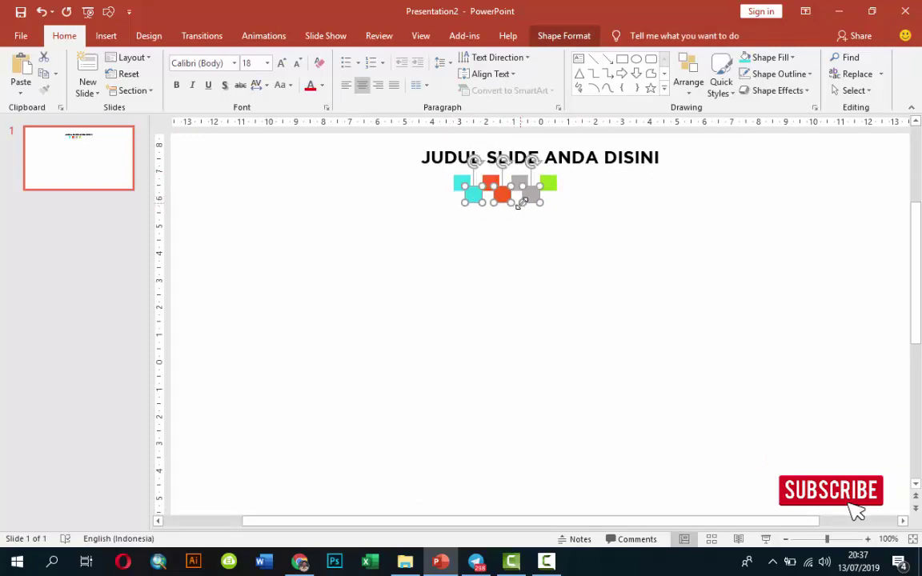
mouse_move(520, 183)
left_mouse_down("ctrl")
mouse_move(631, 221)
mouse_move(578, 183)
left_mouse_up("ctrl")
left_click(701, 232)
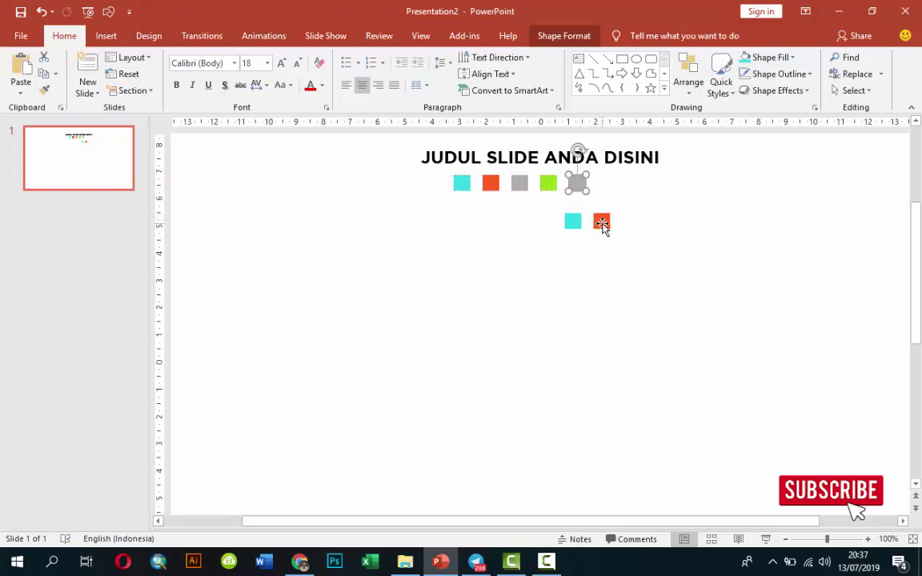
left_click_drag(602, 224, 606, 183)
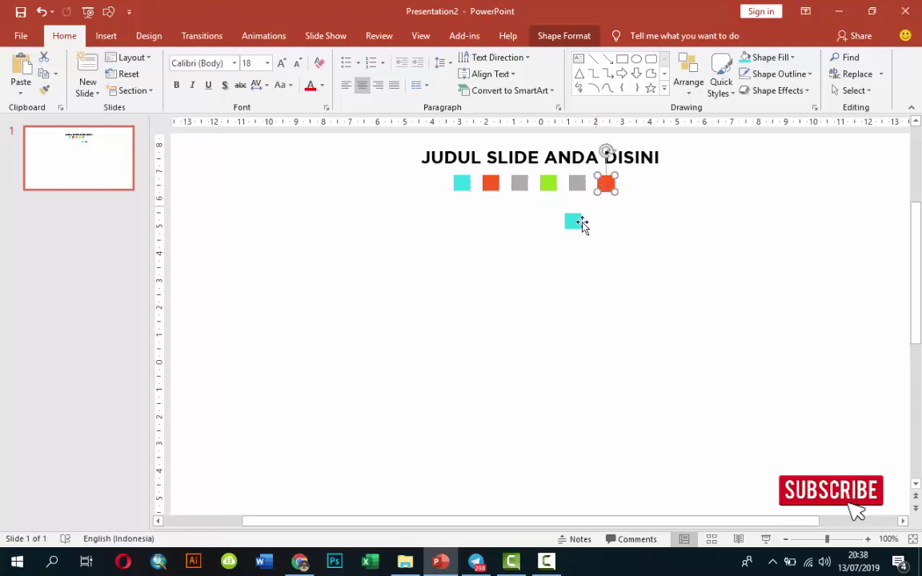
left_click_drag(573, 221, 636, 184)
Step: Select all seven squares in the row
left_click(604, 186, "shift")
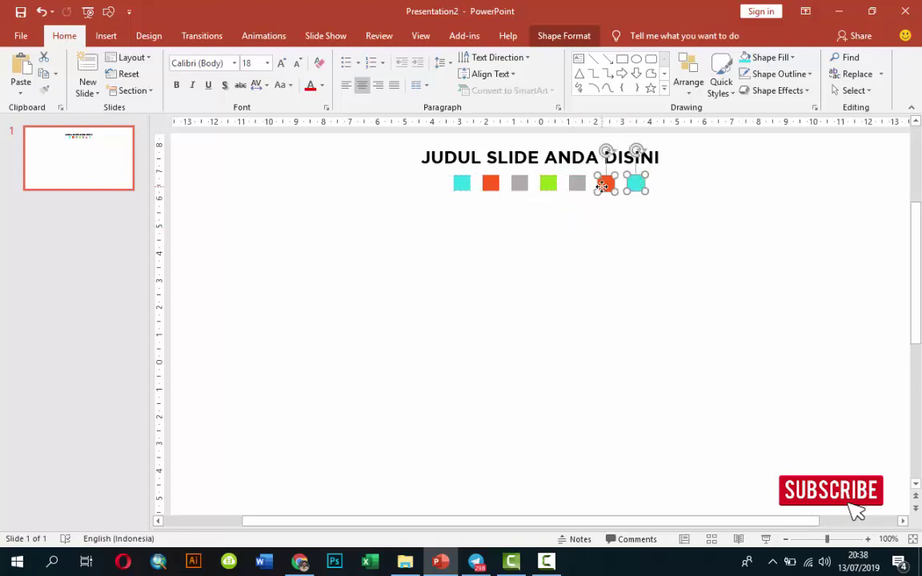
left_click(577, 184, "shift")
left_click(548, 183, "shift")
left_click(520, 184, "shift")
left_click(491, 183, "shift")
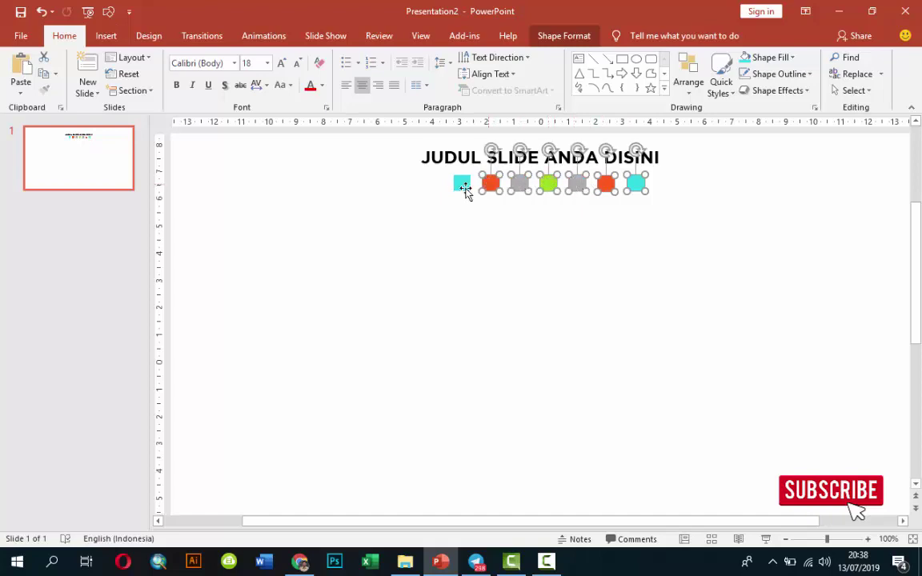
left_click(463, 185, "shift")
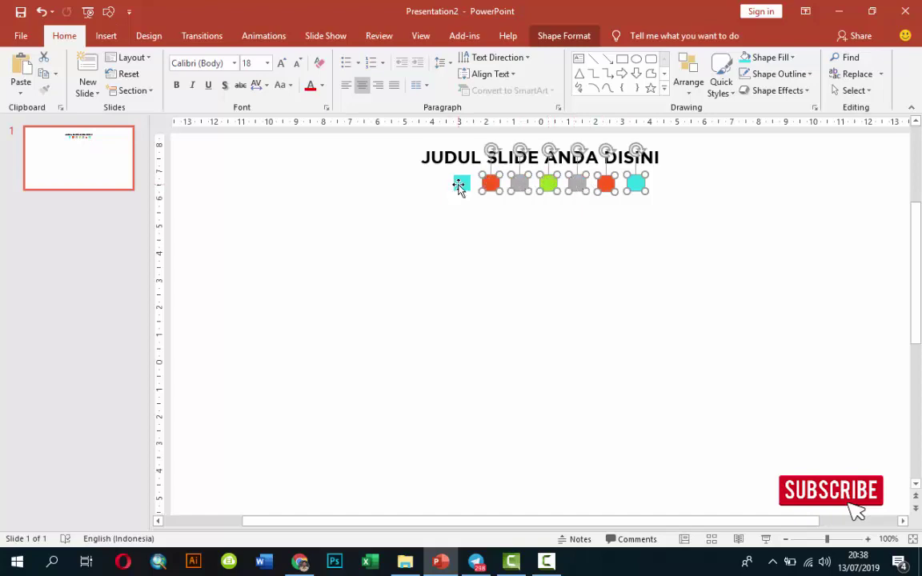
Step: Align the seven squares along their tops and distribute them evenly across the row
left_click(565, 36)
left_click(762, 58)
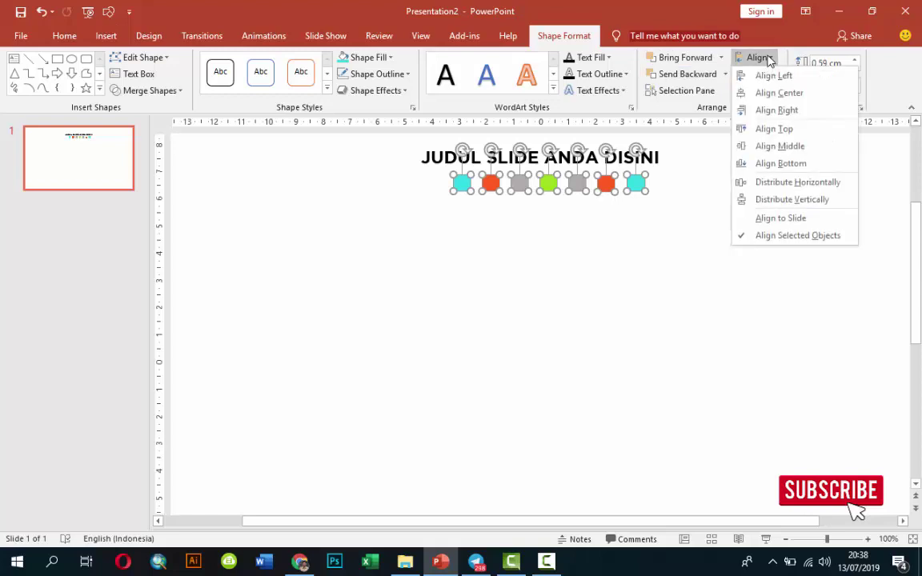
left_click(772, 129)
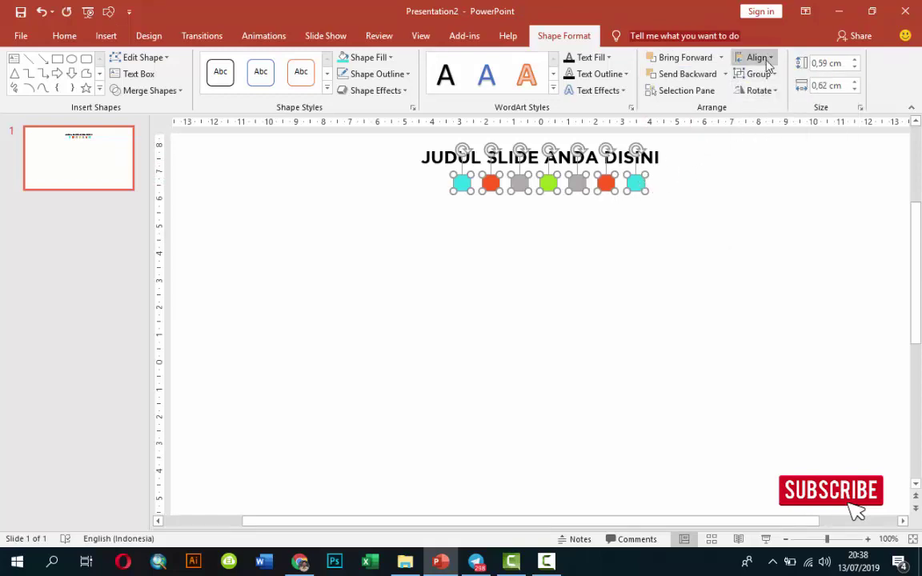
left_click(767, 59)
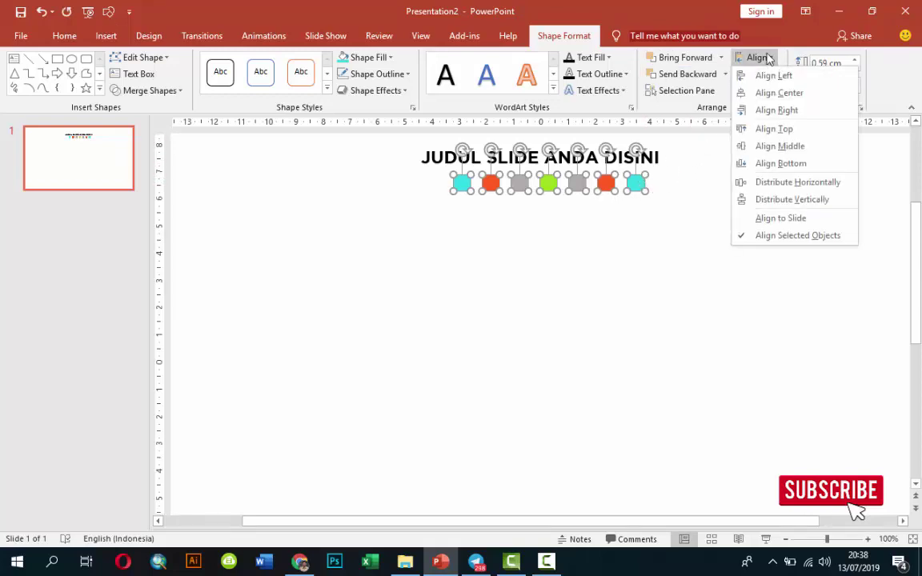
left_click(757, 182)
left_click_drag(636, 185, 630, 182)
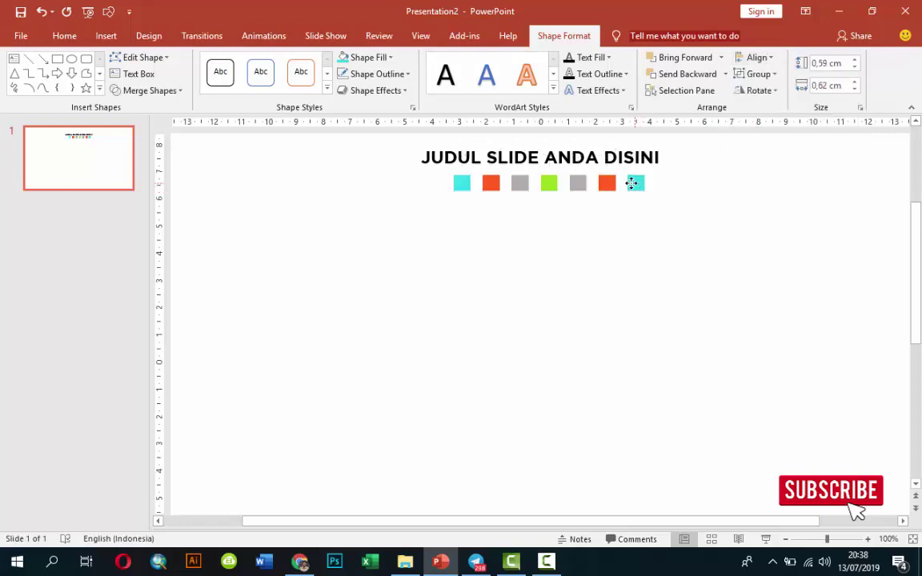
left_click(686, 193)
scroll(687, 195, "down", 4)
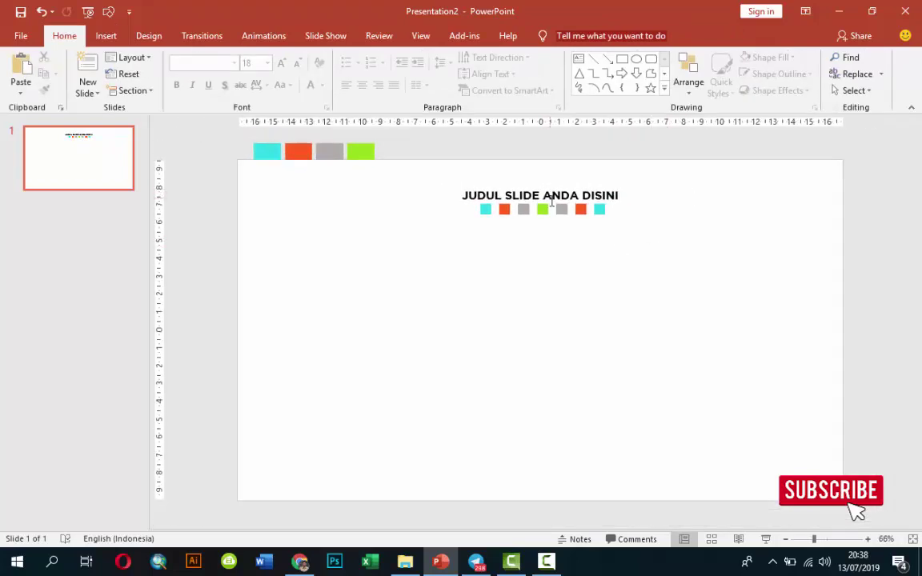
left_click(105, 37)
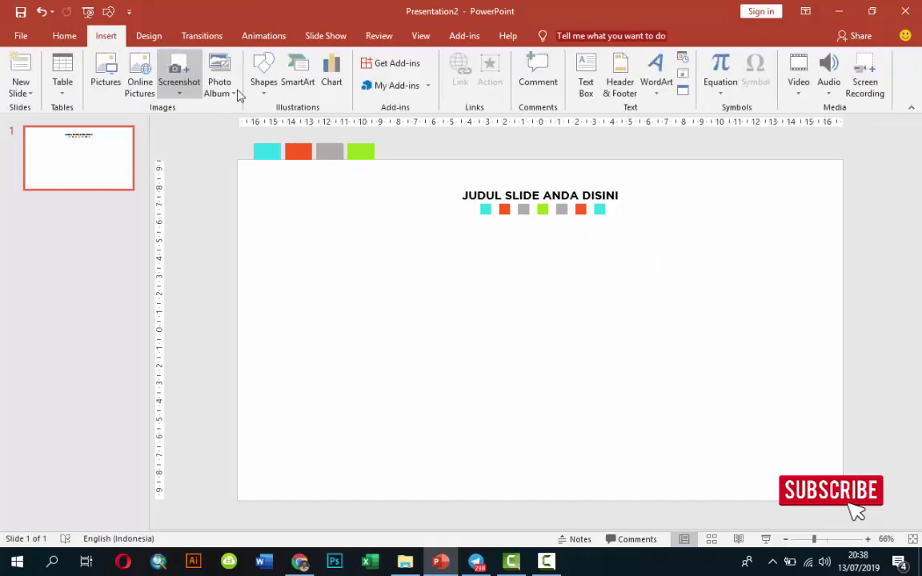
left_click(264, 74)
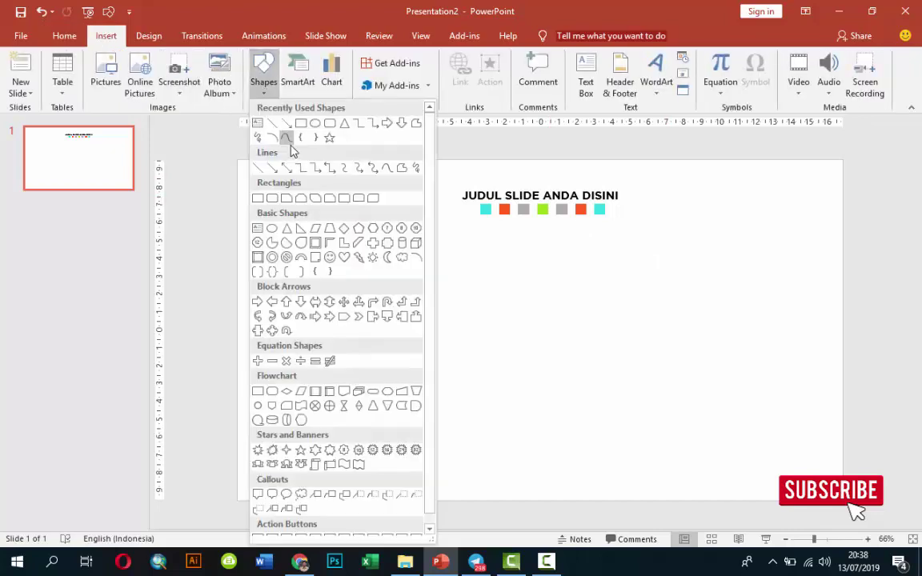
Step: Draw a large circle centred below the row of squares
left_click(330, 124)
left_click_drag(507, 309, 632, 429)
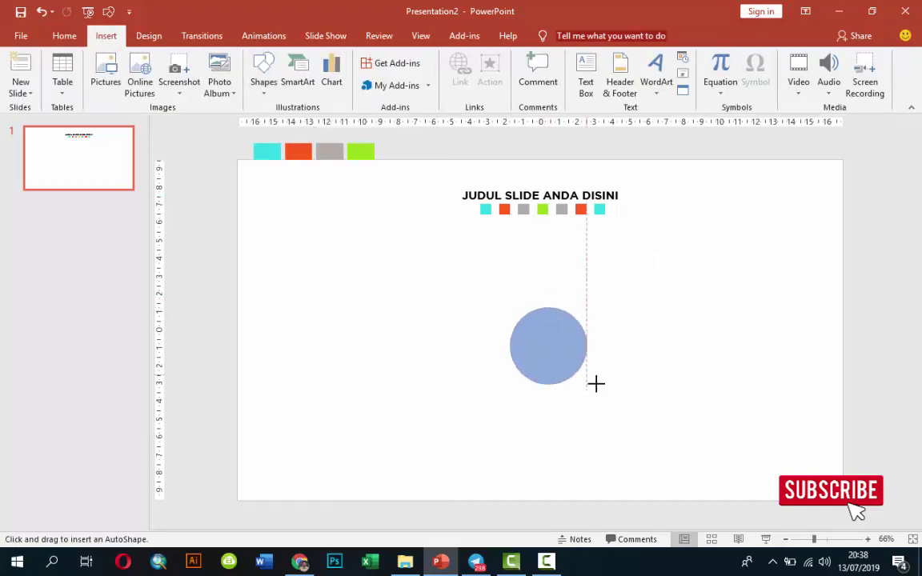
left_click_drag(597, 383, 589, 378)
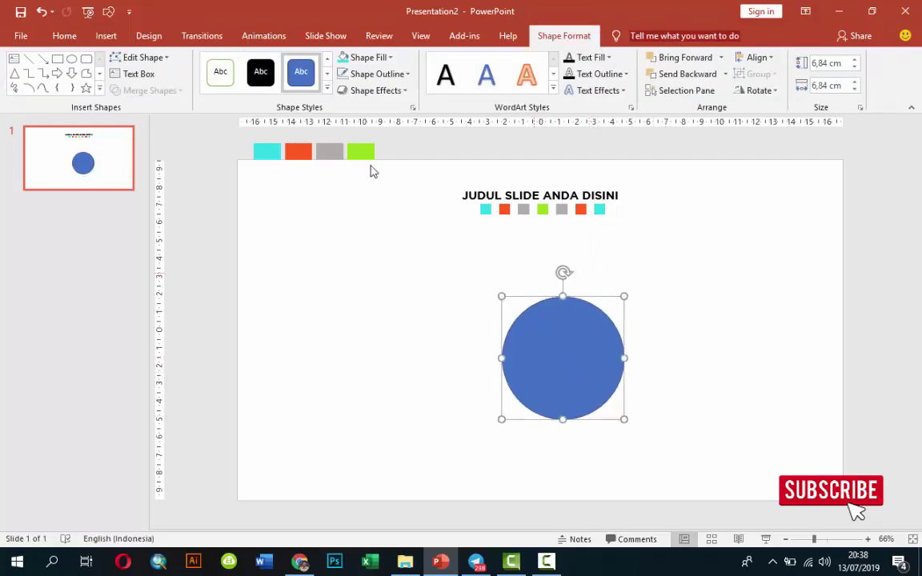
Step: Lay a thin vertical bar through the circle's centre plus a copy rotated 90° horizontally
left_click(106, 35)
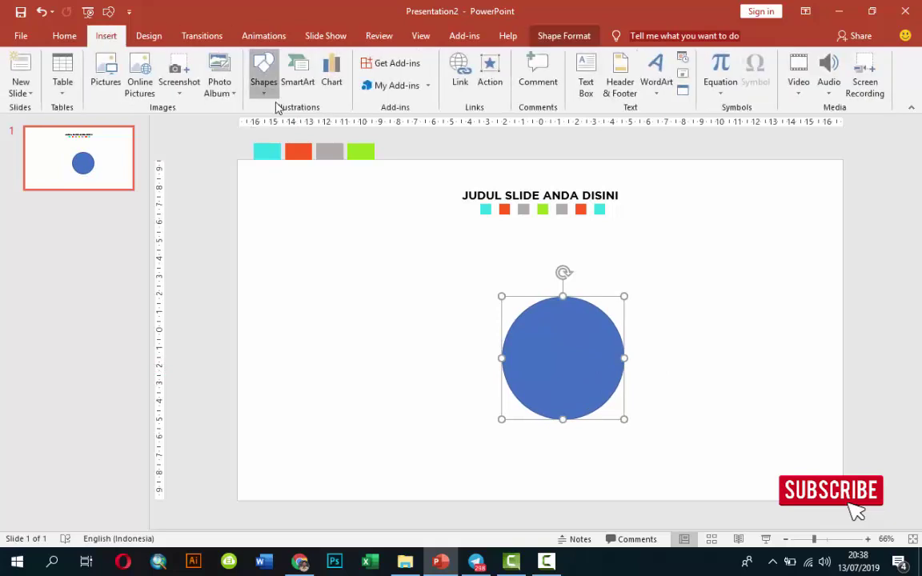
left_click(264, 80)
left_click(277, 124)
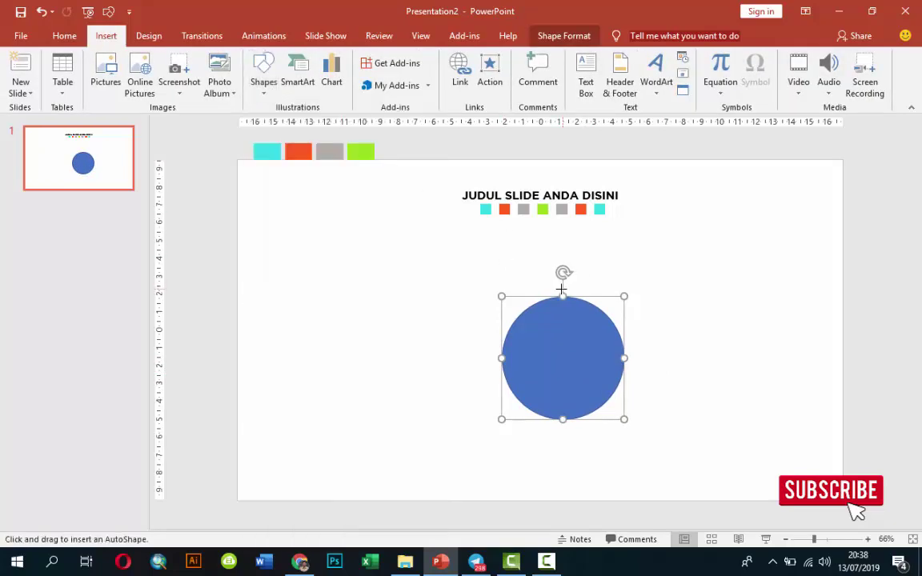
left_click_drag(562, 290, 561, 424)
left_click_drag(562, 432, 565, 433)
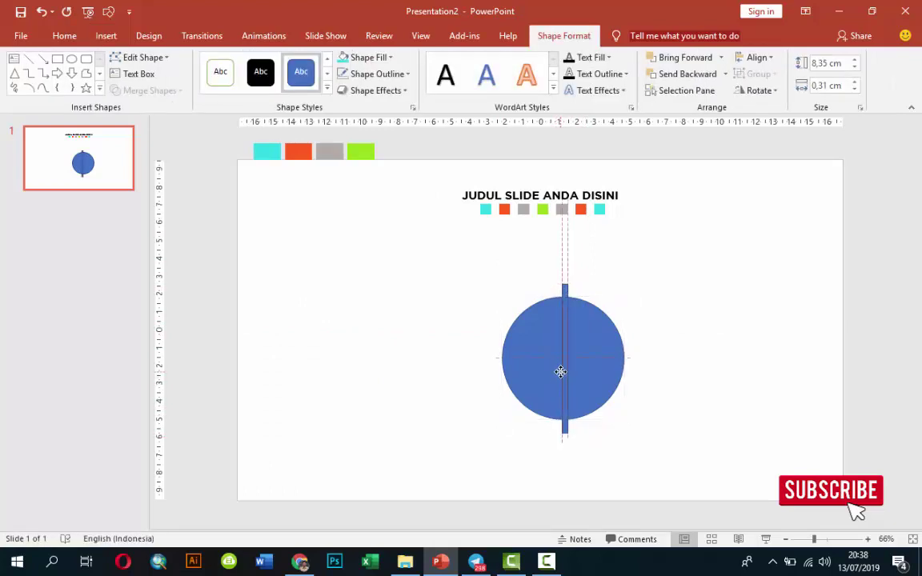
left_click_drag(560, 371, 560, 373)
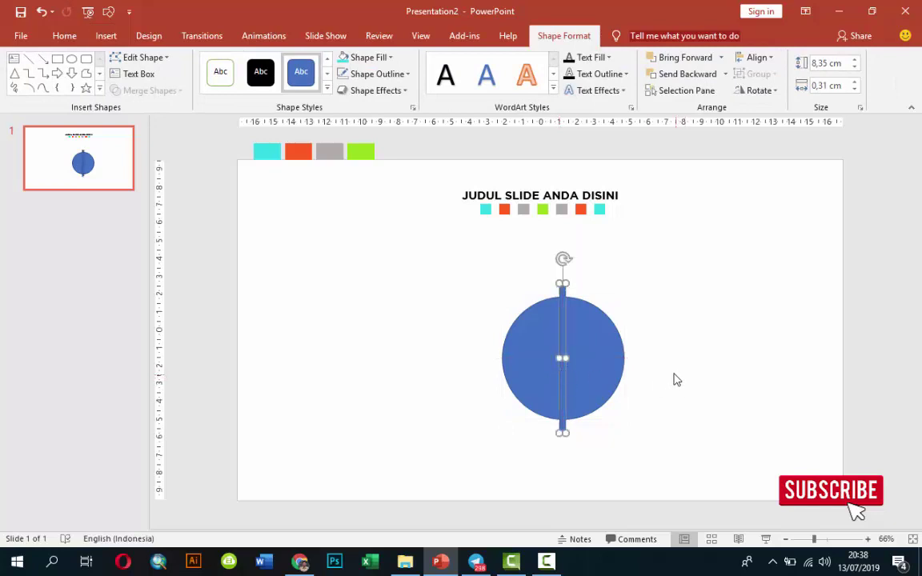
key("ctrl+d")
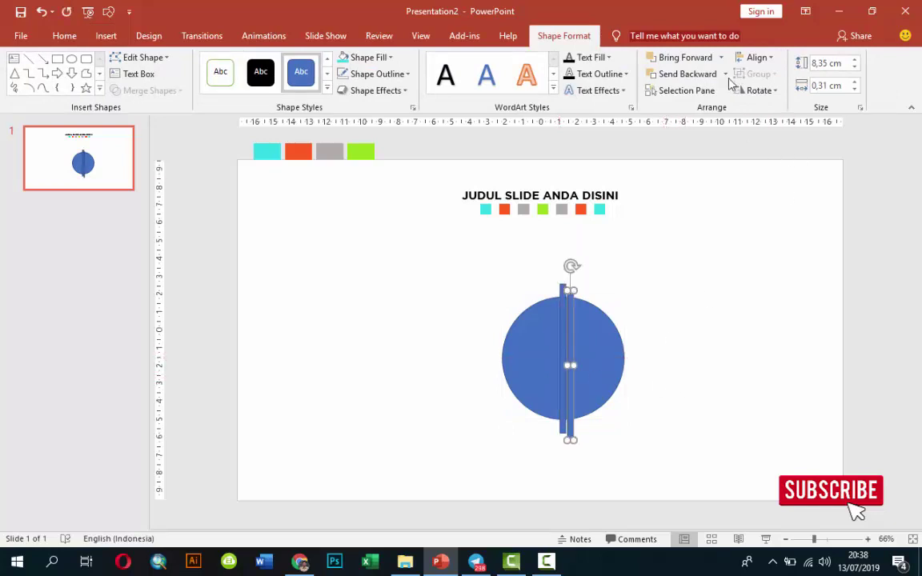
left_click(757, 91)
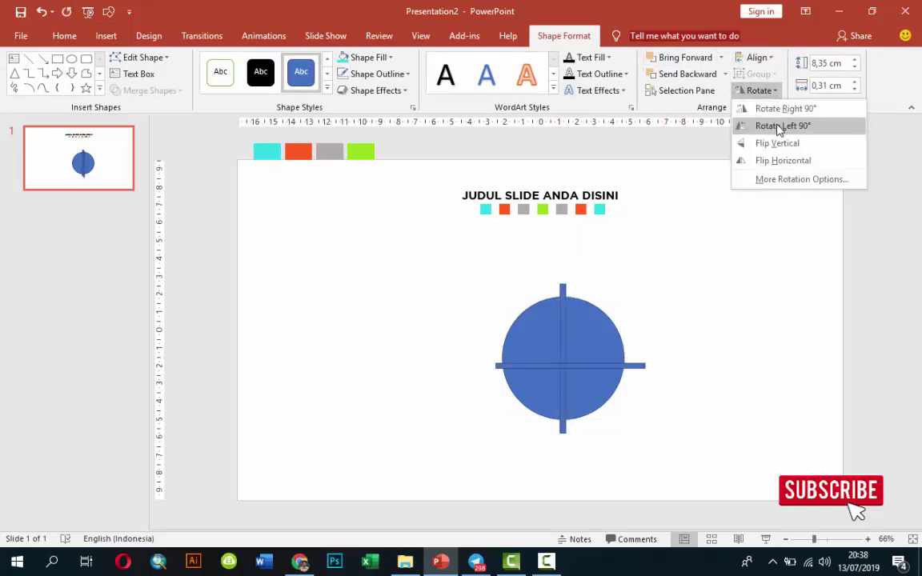
left_click(779, 127)
left_click_drag(631, 367, 625, 359)
Step: Select the circle and both bars and fragment them into separate pieces
left_click(663, 306)
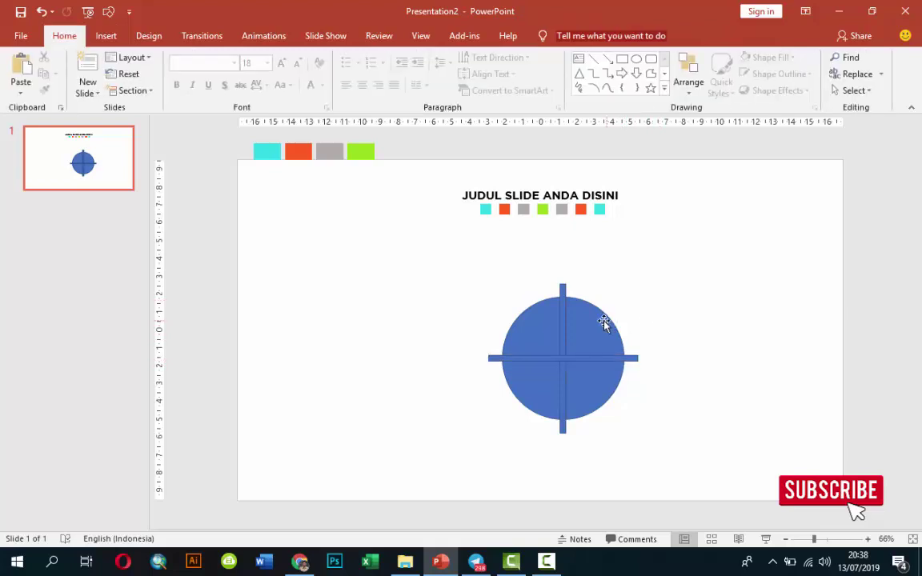
left_click(608, 321)
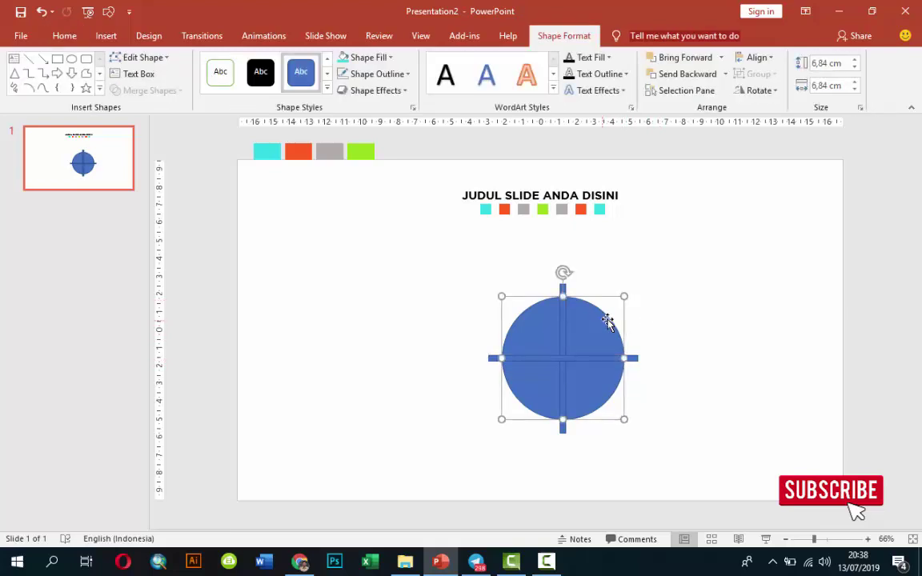
left_click(632, 360, "shift")
left_click(564, 326, "shift")
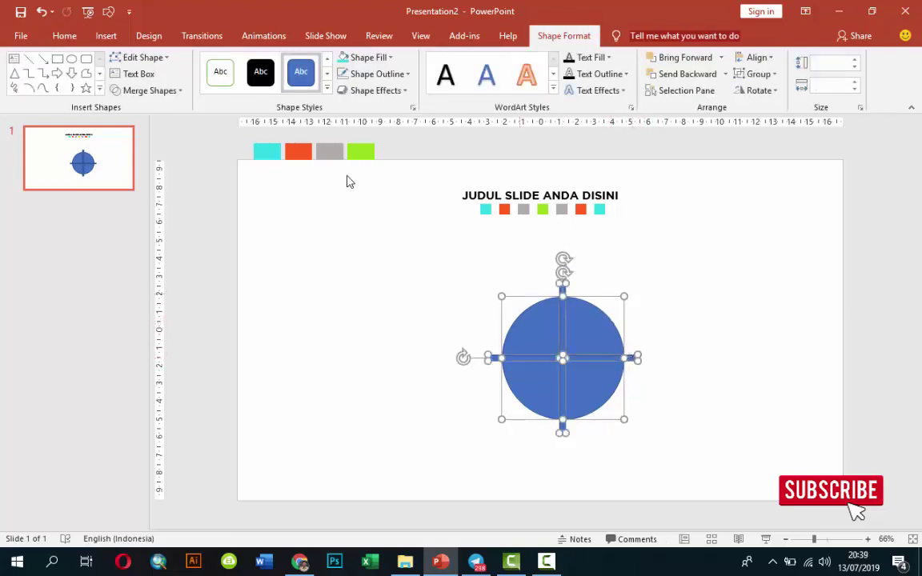
left_click(167, 92)
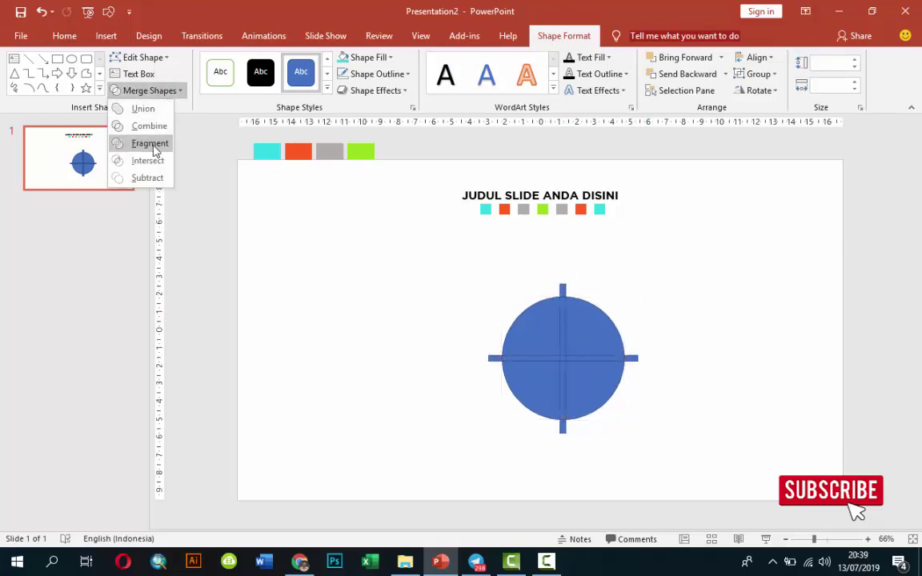
left_click(150, 143)
left_click(308, 210)
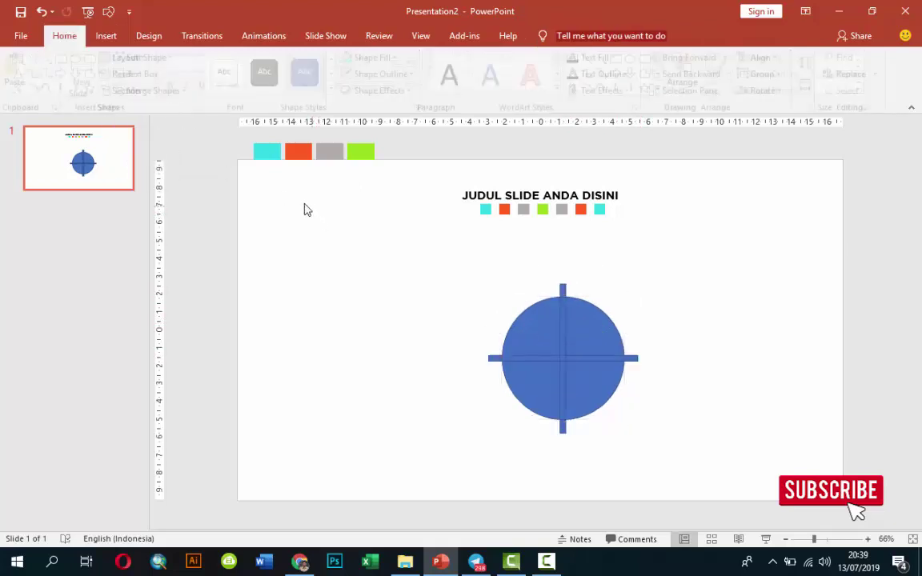
Step: Delete the bar pieces at the top, right and bottom of the circle
left_click(563, 291)
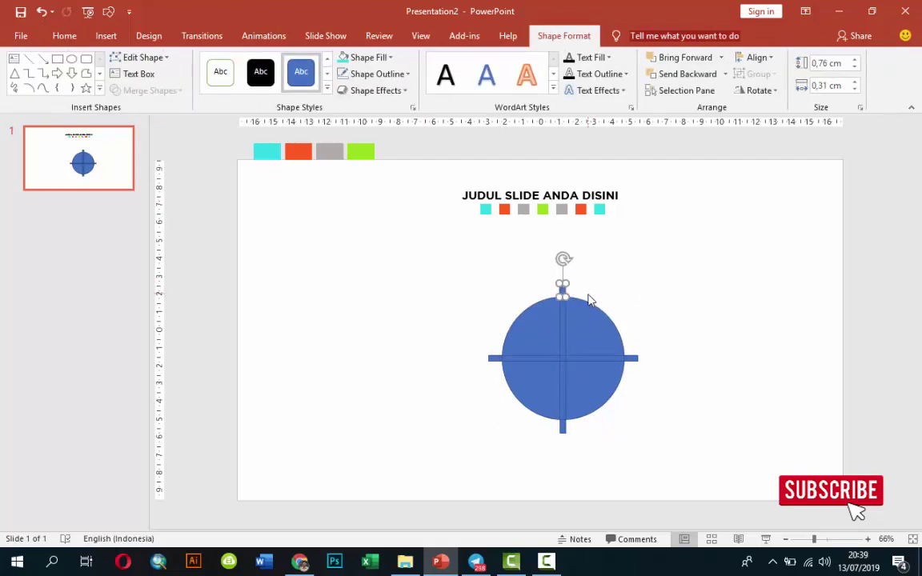
key("Escape")
left_click(559, 323)
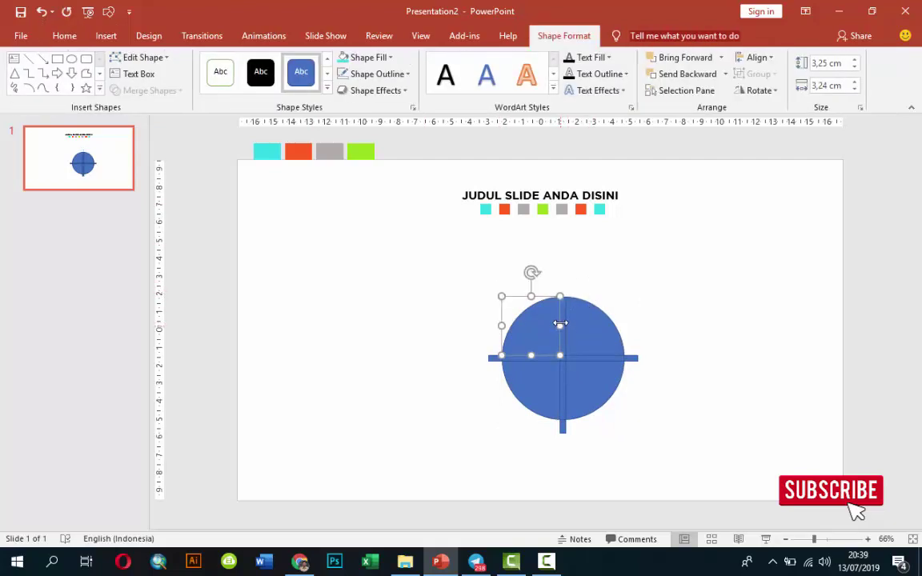
left_click(563, 321)
key("Delete")
left_click(632, 359)
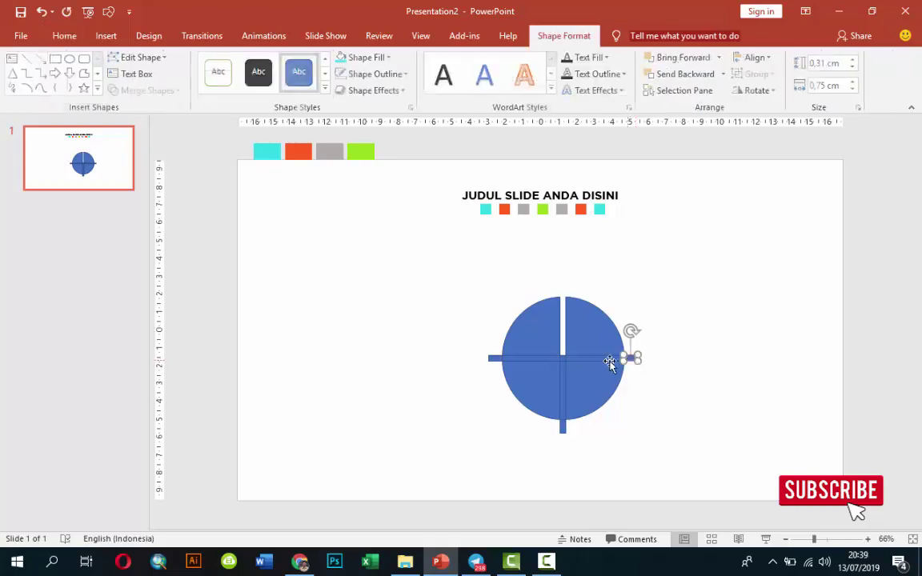
key("Delete")
left_click(611, 361)
key("Delete")
left_click(563, 383)
key("Delete")
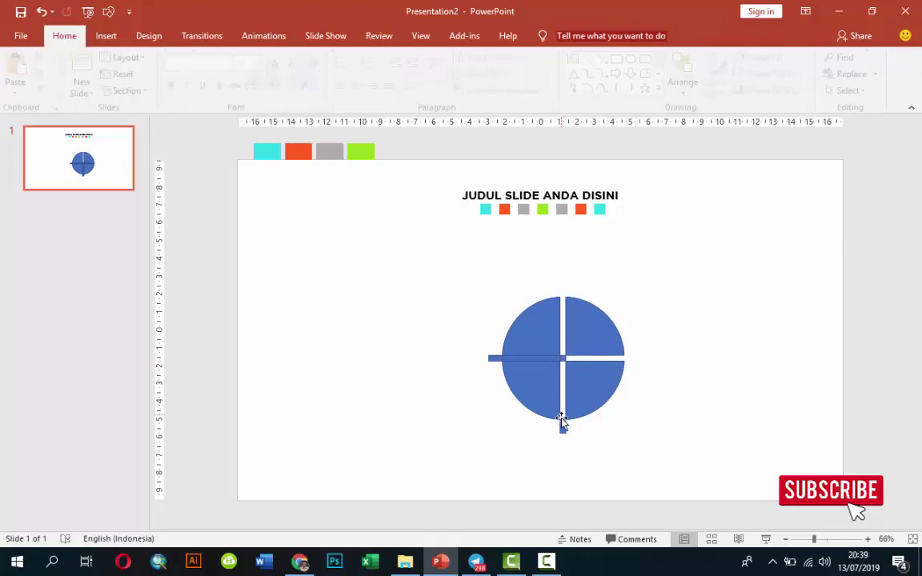
left_click(562, 422)
key("Delete")
left_click(527, 362)
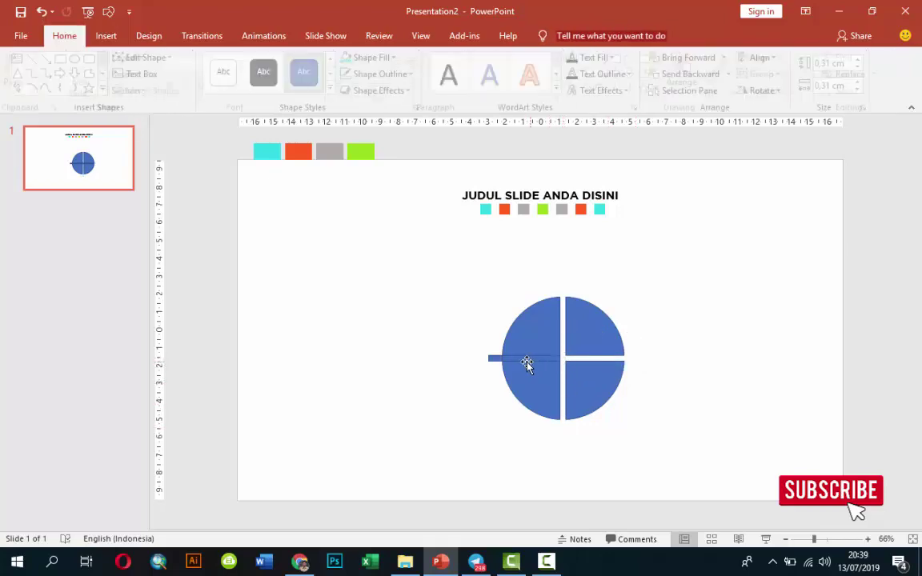
key("Delete")
Step: Restore the accidentally deleted quarter, remove the left bar pieces, and check all four quarters
key("ctrl+z")
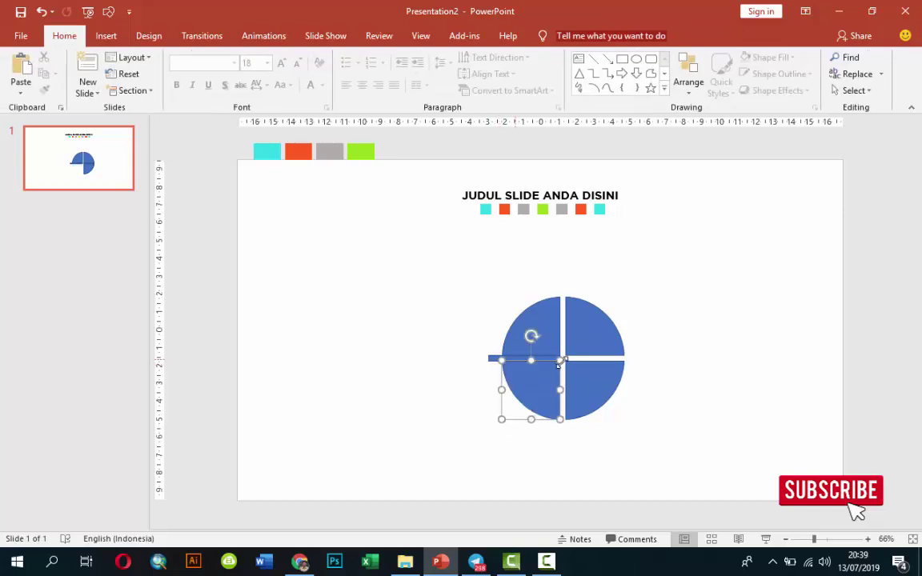
scroll(559, 376, "up", 5)
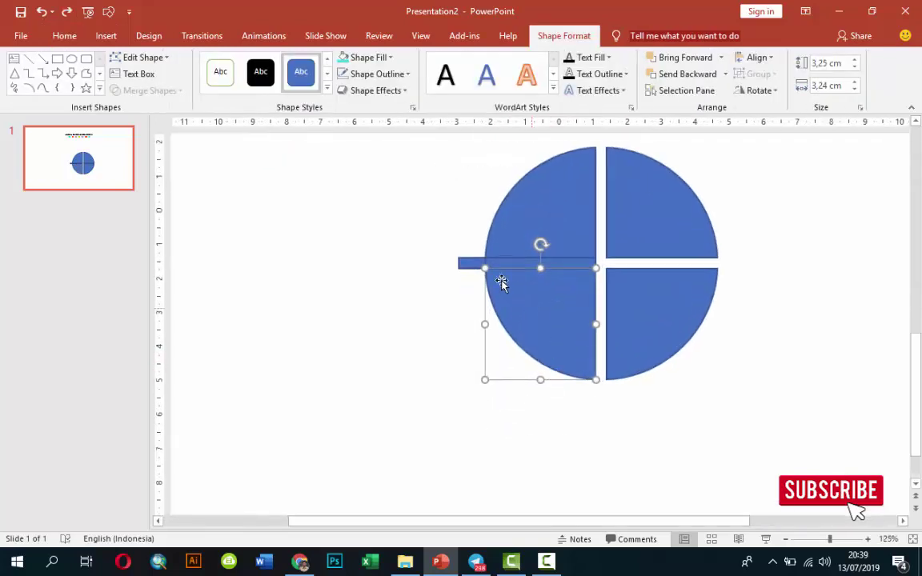
left_click(477, 265)
key("Delete")
left_click(524, 263)
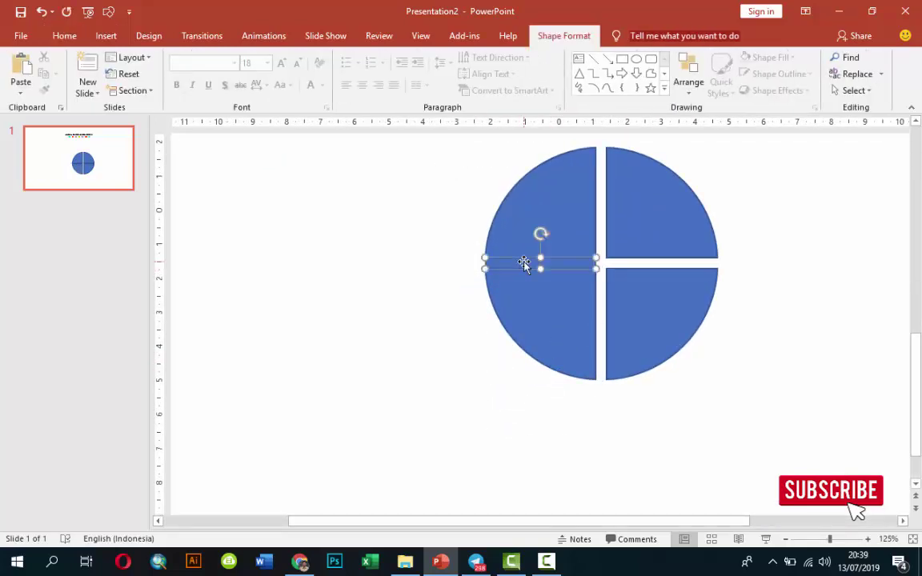
key("Delete")
left_click(565, 221)
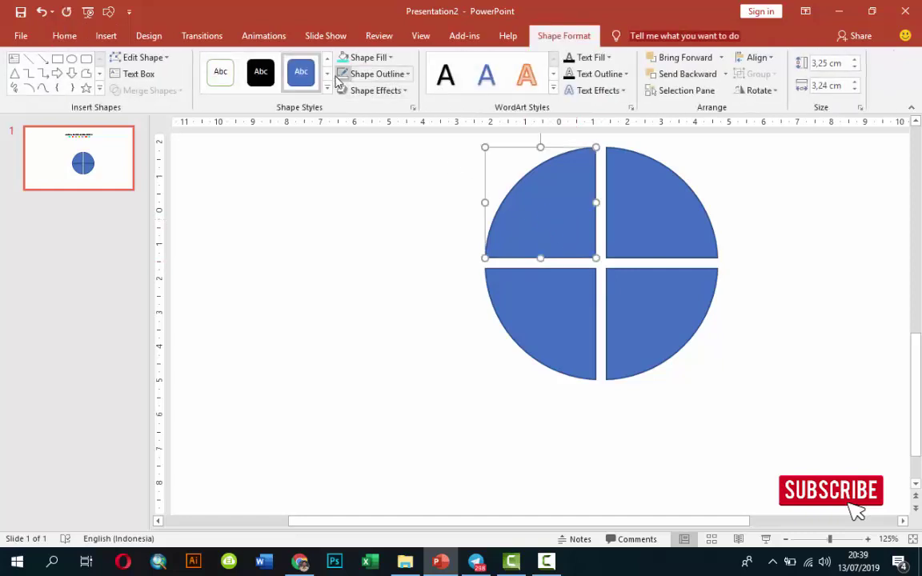
left_click(625, 194)
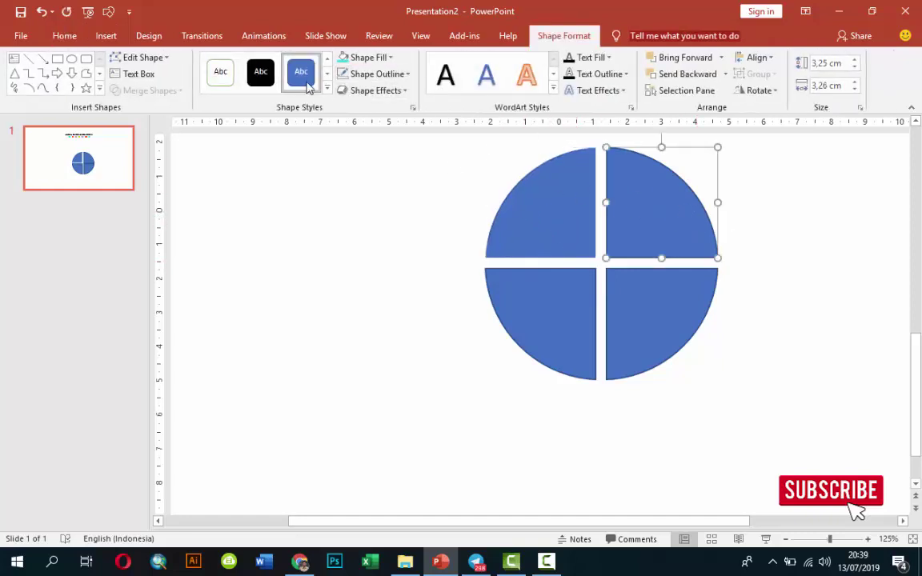
left_click(577, 315)
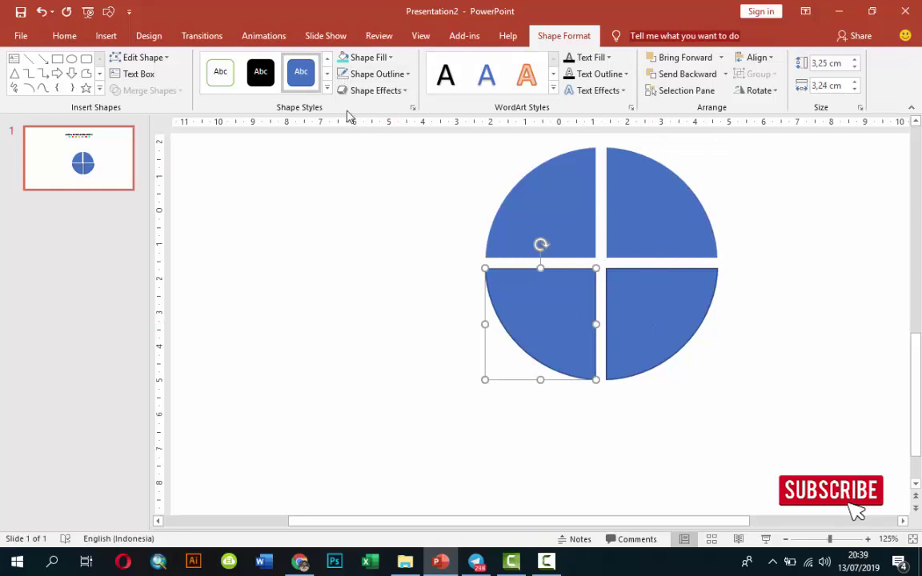
left_click(645, 292)
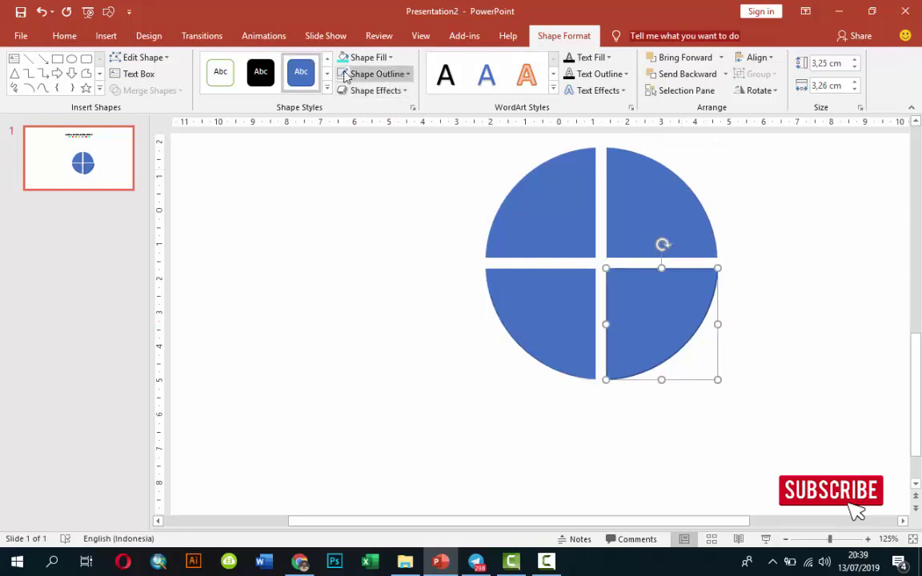
Step: Fill the top-right quarter green and the top-left quarter grey
left_click(597, 256)
left_click(642, 219)
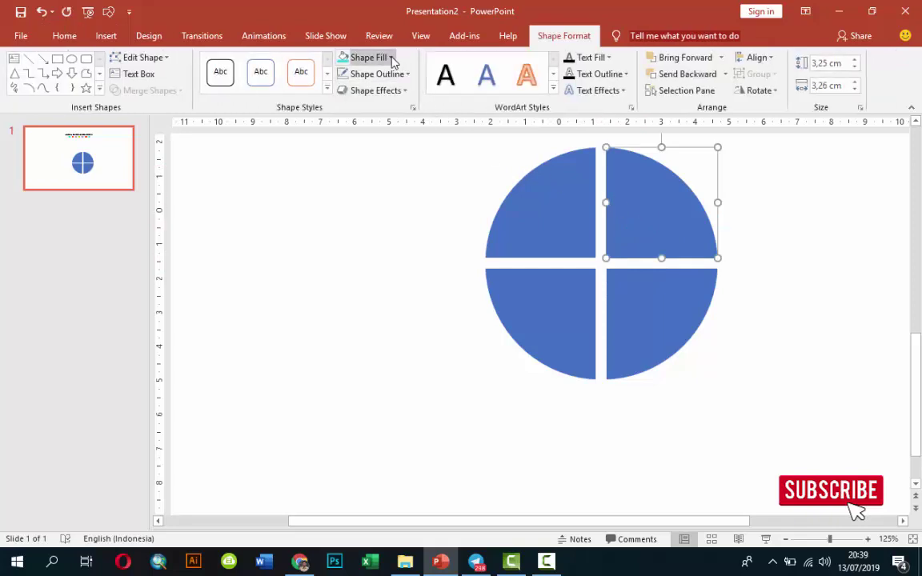
left_click(392, 57)
left_click(378, 199)
left_click(585, 236)
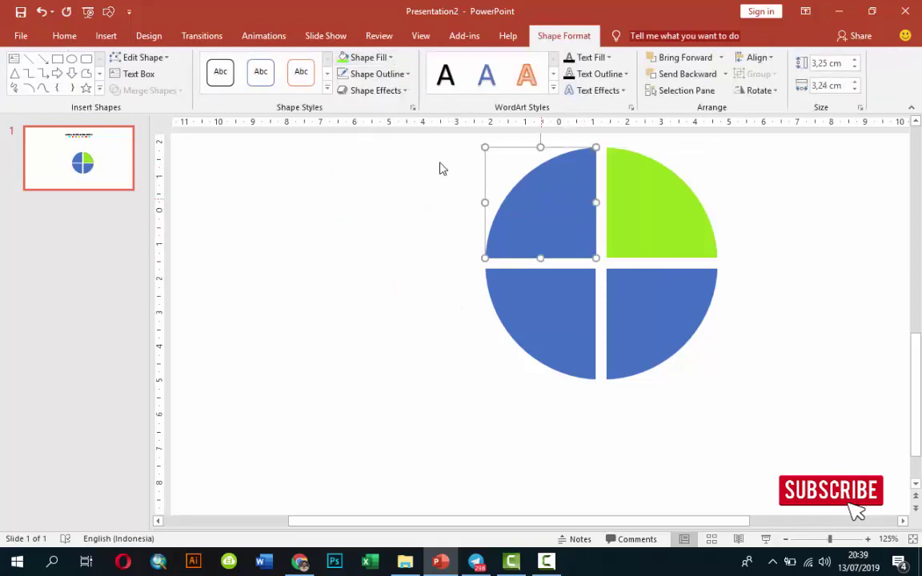
left_click(389, 57)
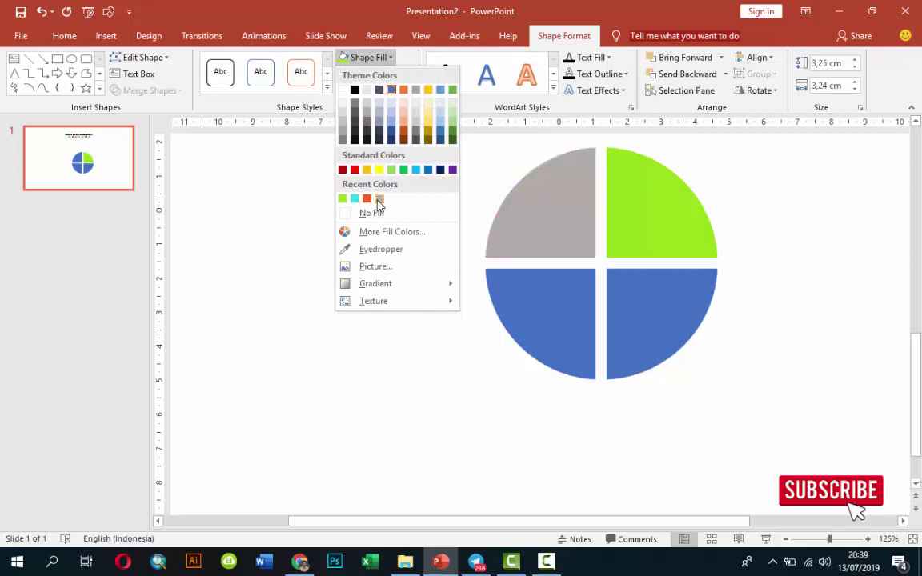
left_click(378, 198)
Step: Fill the bottom-left quarter cyan and the bottom-right quarter orange
left_click(545, 301)
left_click(391, 57)
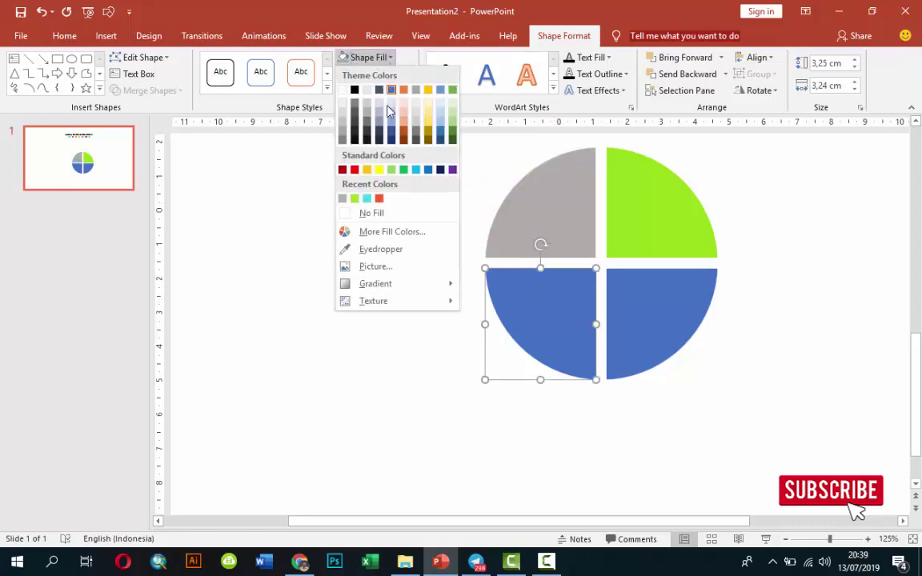
left_click(367, 199)
left_click(638, 300)
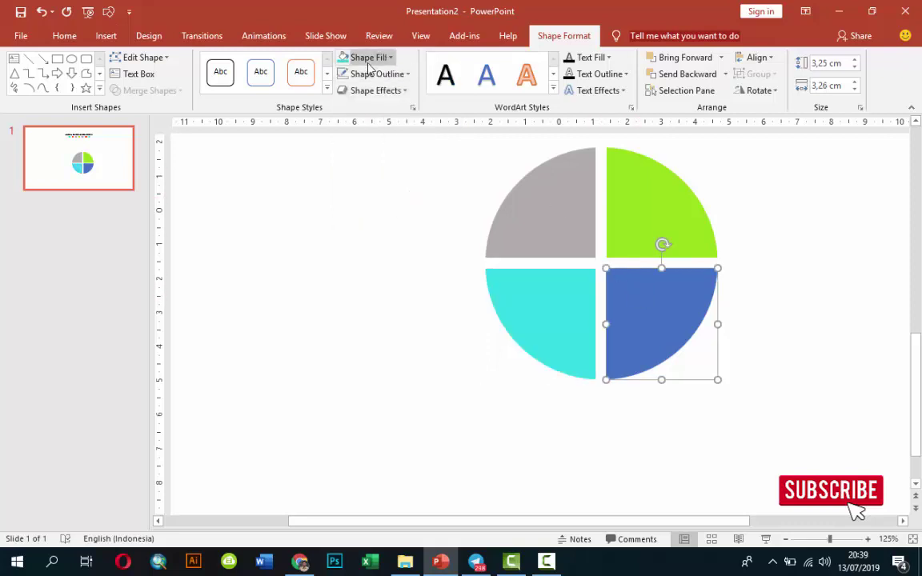
left_click(361, 57)
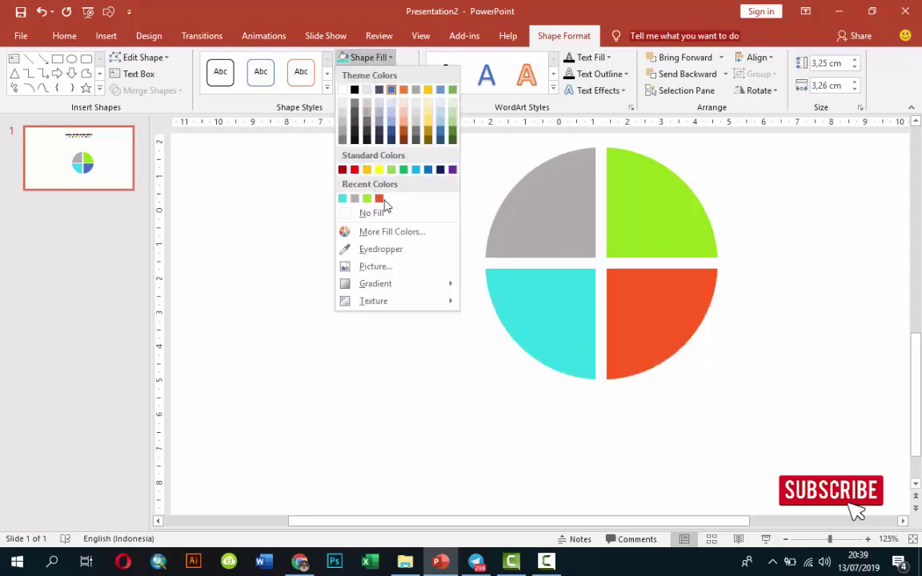
left_click(378, 199)
left_click(354, 210)
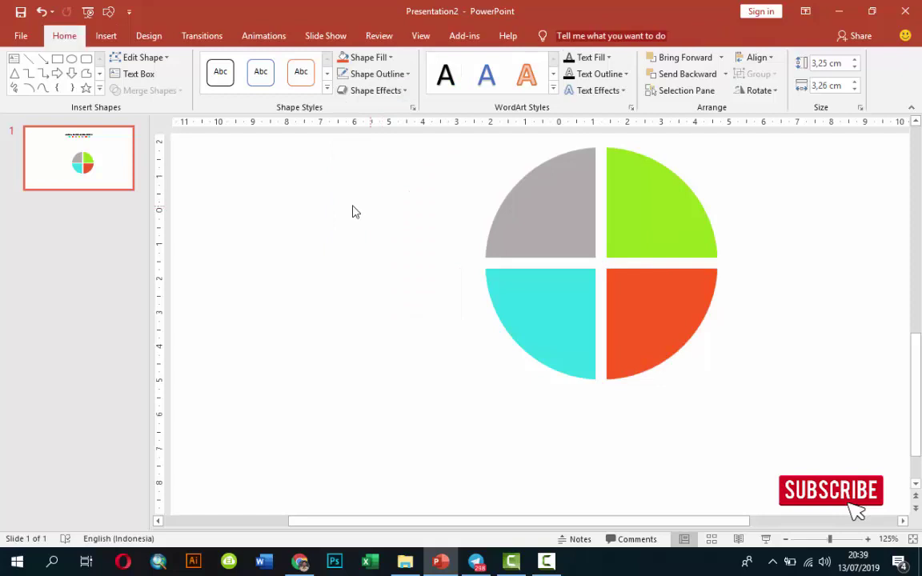
Step: Draw an oval circle, size it to 5.67 cm and centre it over the coloured quarters
left_click(110, 35)
left_click(263, 84)
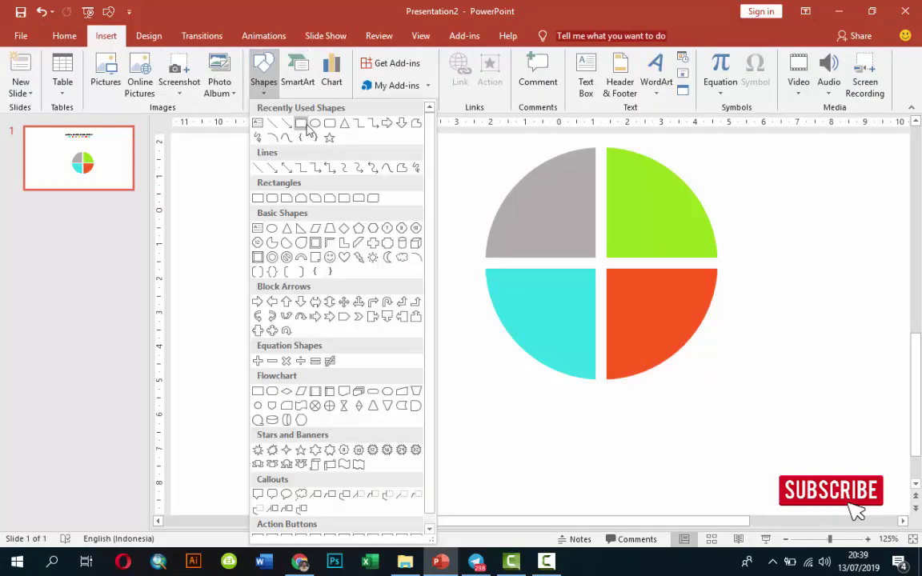
left_click(315, 124)
left_click_drag(343, 147, 523, 326)
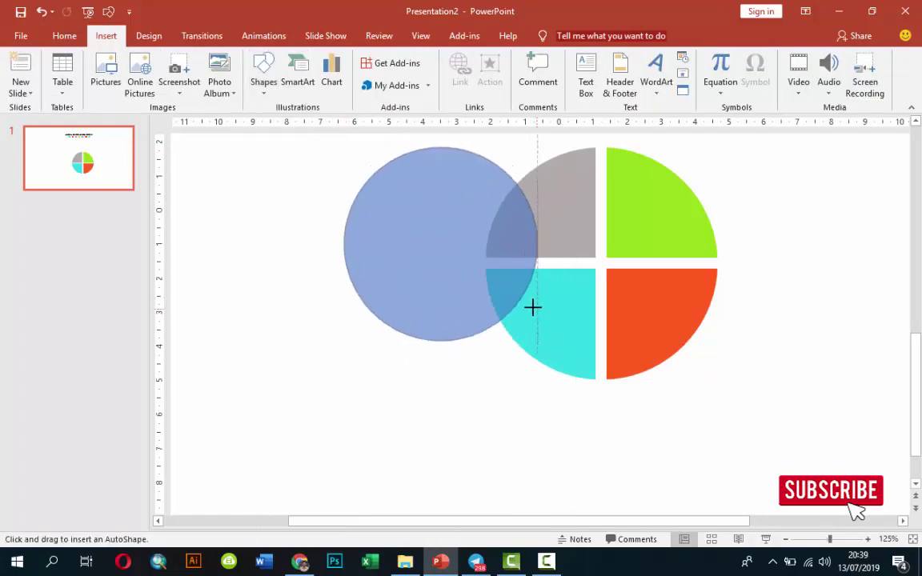
left_click_drag(486, 269, 656, 310)
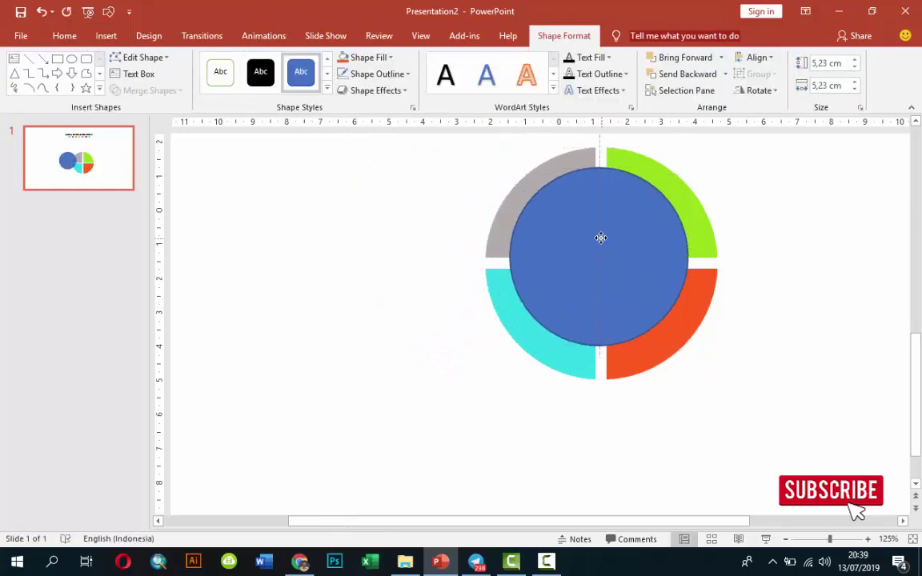
left_click_drag(689, 346, 713, 370)
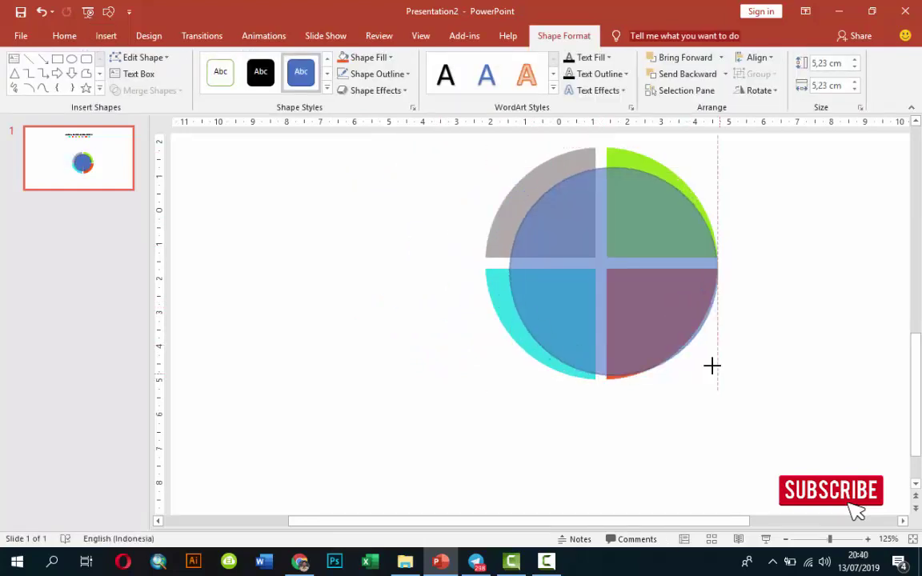
left_click_drag(679, 322, 650, 285)
left_click_drag(705, 365, 694, 354)
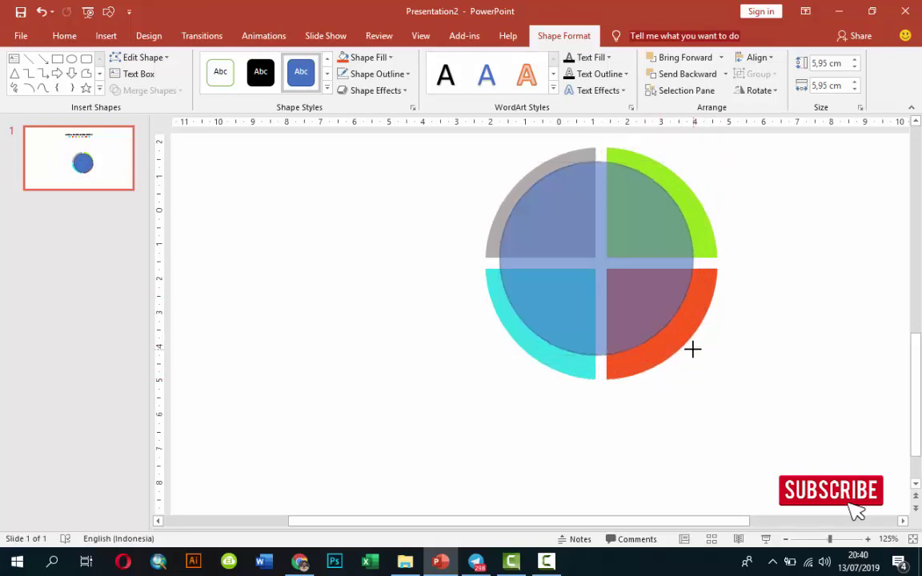
left_click_drag(630, 267, 630, 271)
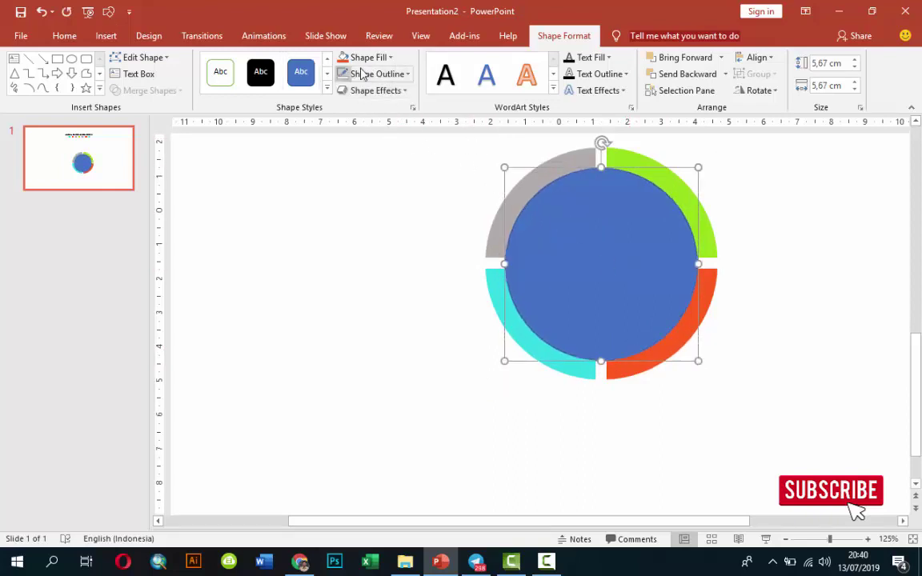
Step: Fill the centre circle white and give it an Outer Offset Diagonal shadow preset
left_click(355, 58)
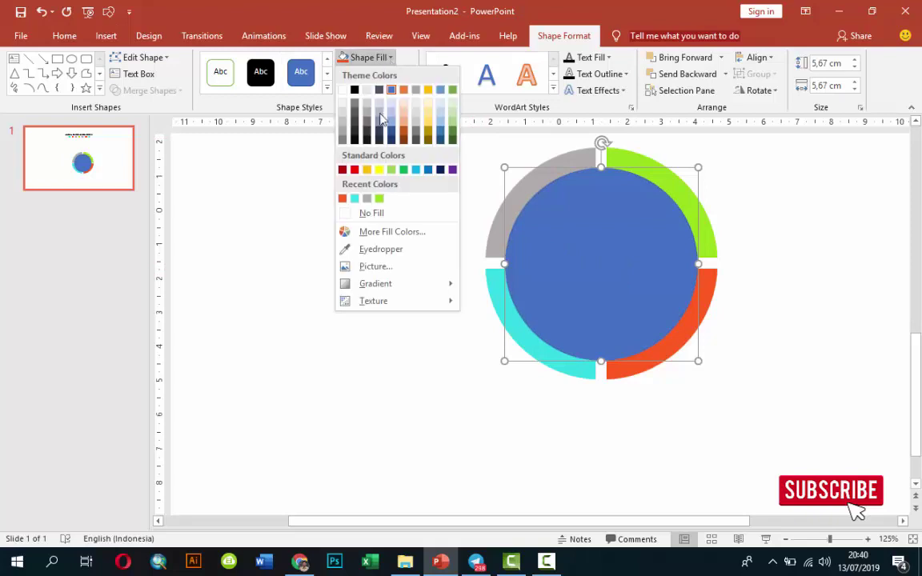
left_click(345, 91)
right_click(610, 228)
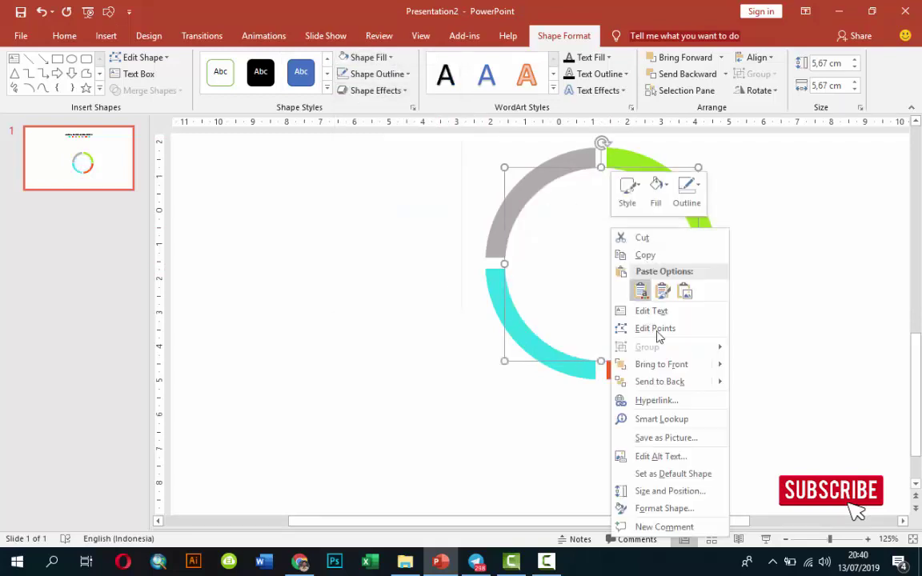
left_click(661, 509)
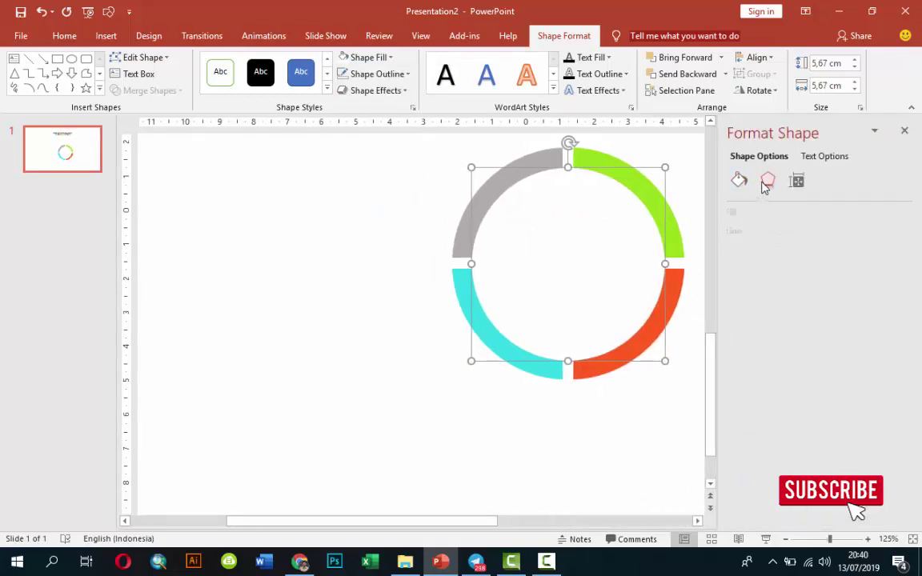
left_click(767, 183)
left_click(820, 213)
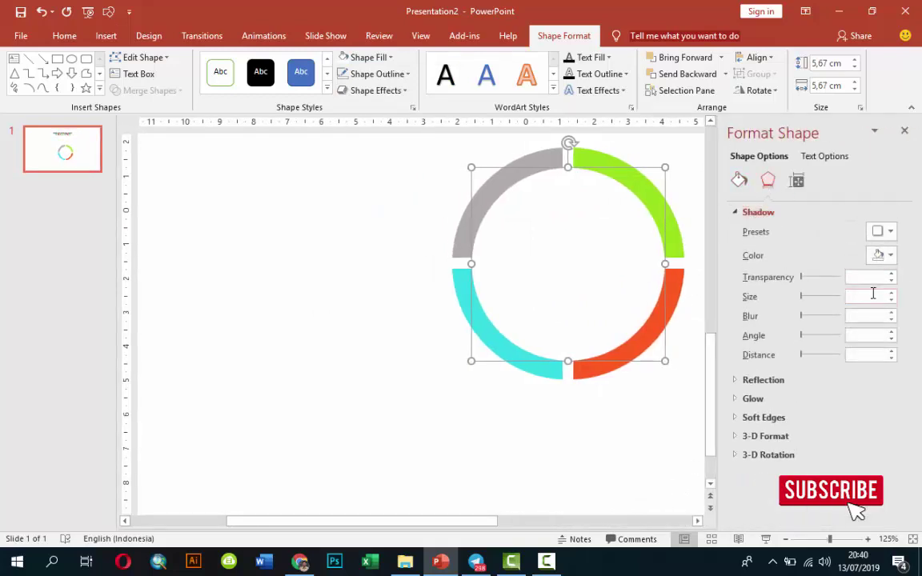
left_click(885, 232)
left_click(809, 341)
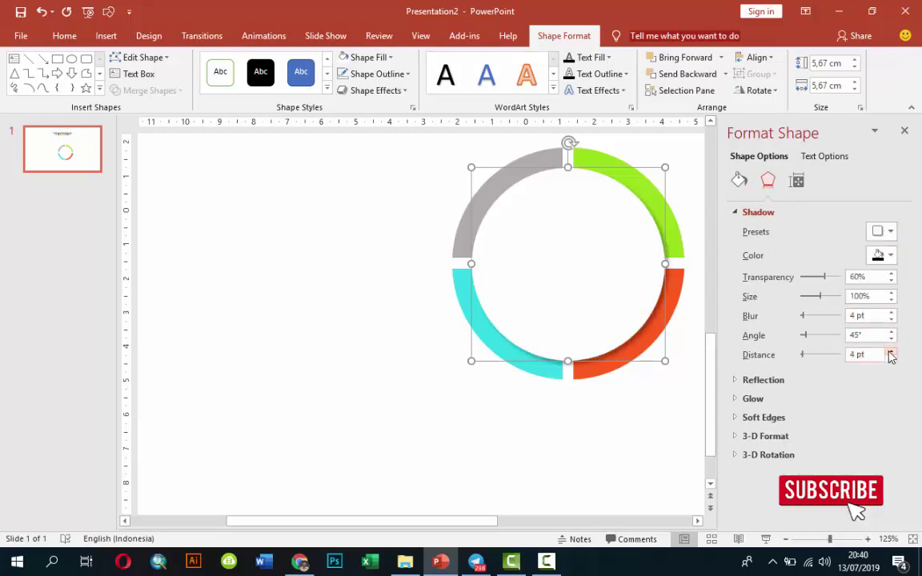
Step: Increase the circle's shadow distance to 5 pt
left_click(891, 351)
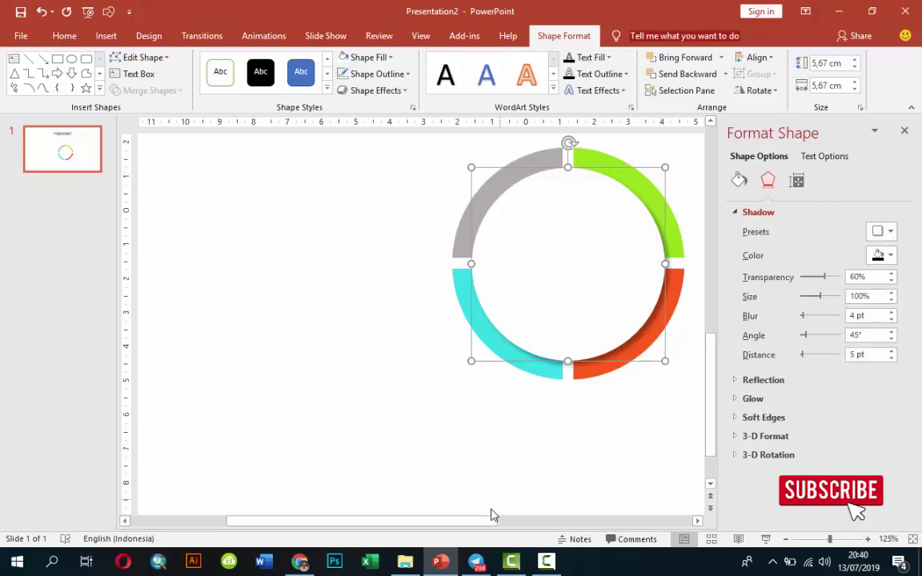
left_click_drag(486, 521, 547, 521)
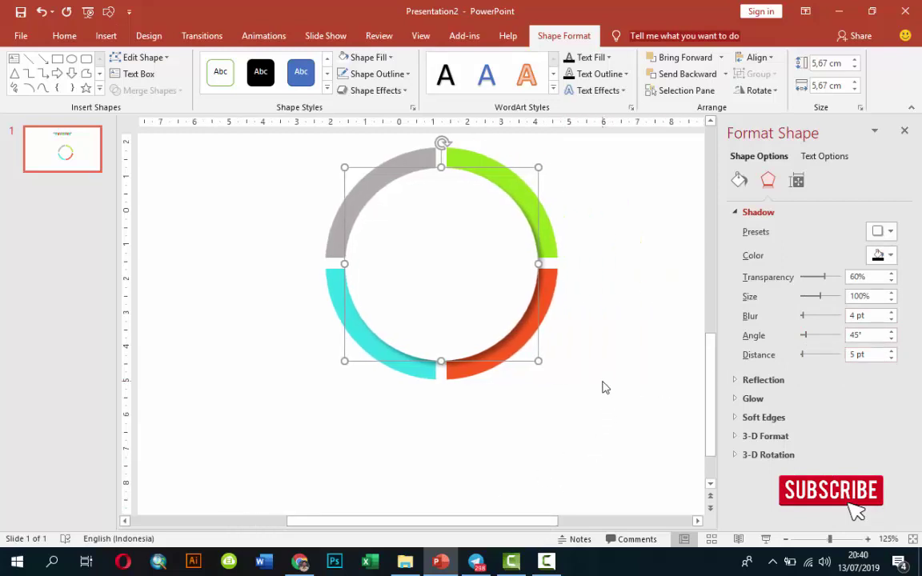
scroll(603, 383, "down", 2)
scroll(585, 335, "down", 2)
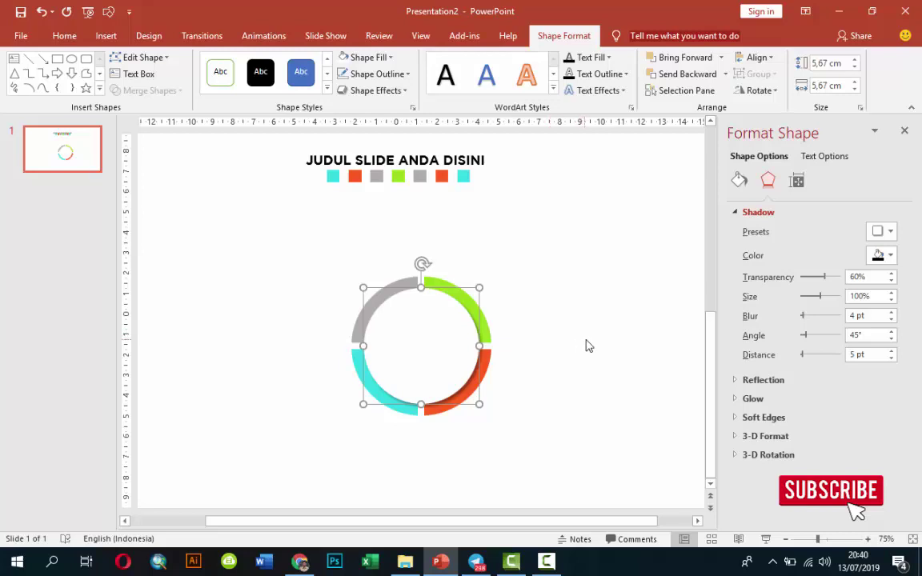
left_click(547, 562)
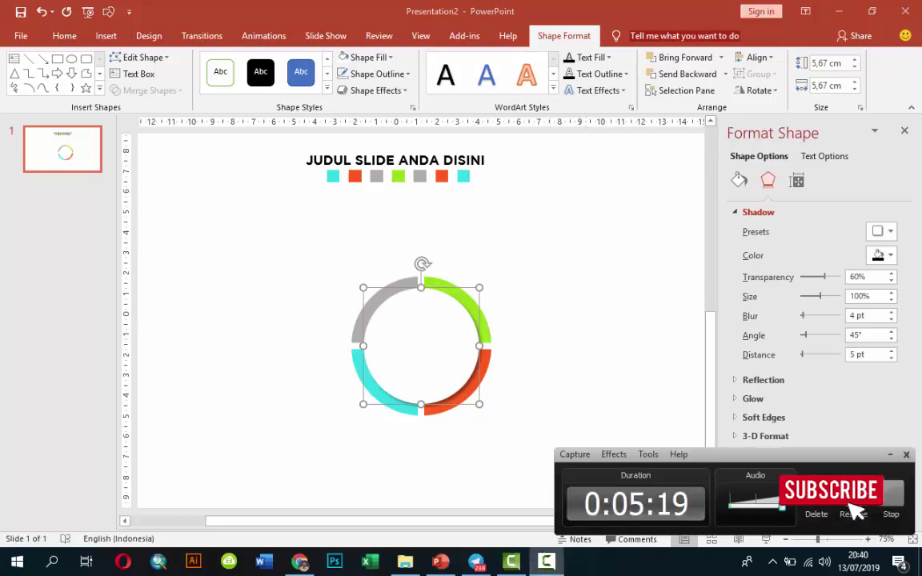
Step: Select all ring pieces and shift the whole ring slightly up and left
left_click(673, 367)
scroll(593, 347, "down", 1)
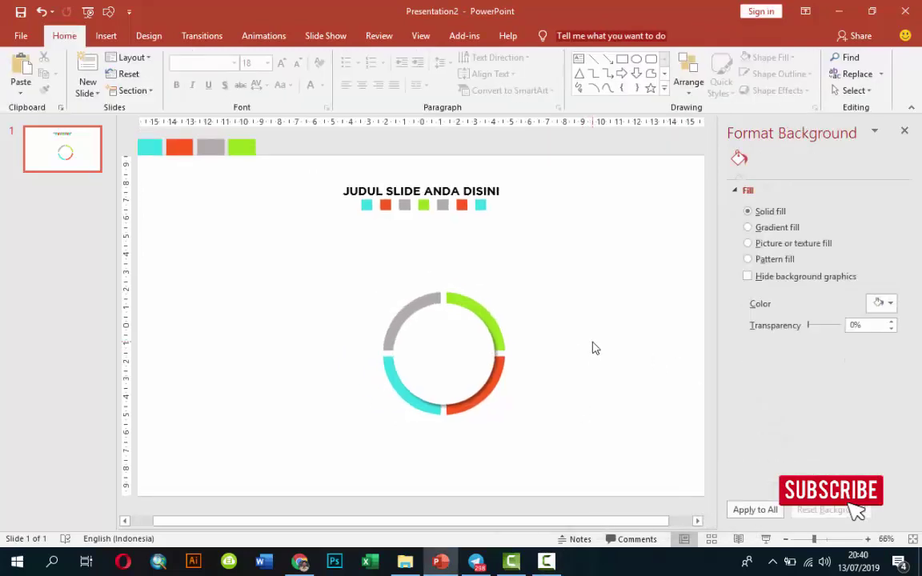
scroll(522, 440, "up", 4)
scroll(662, 356, "down", 2)
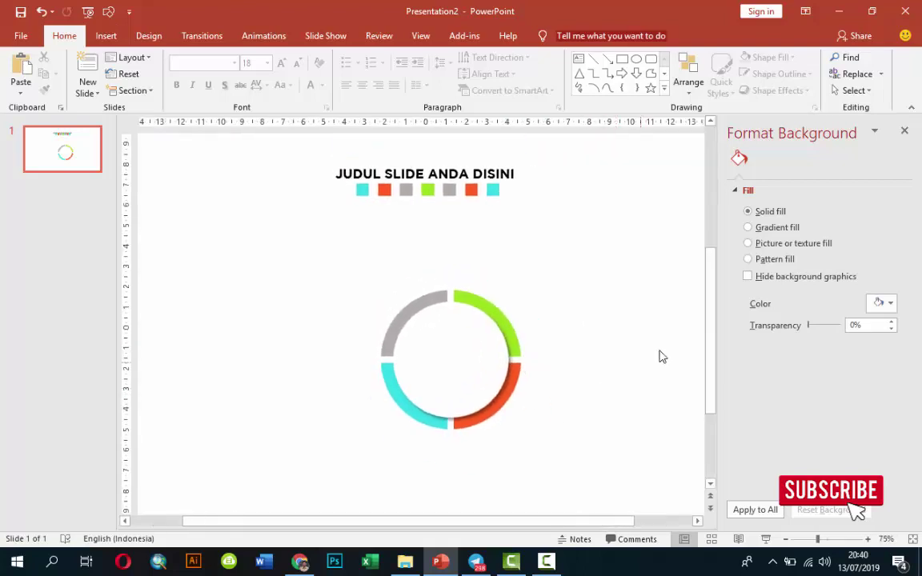
left_click_drag(324, 253, 602, 477)
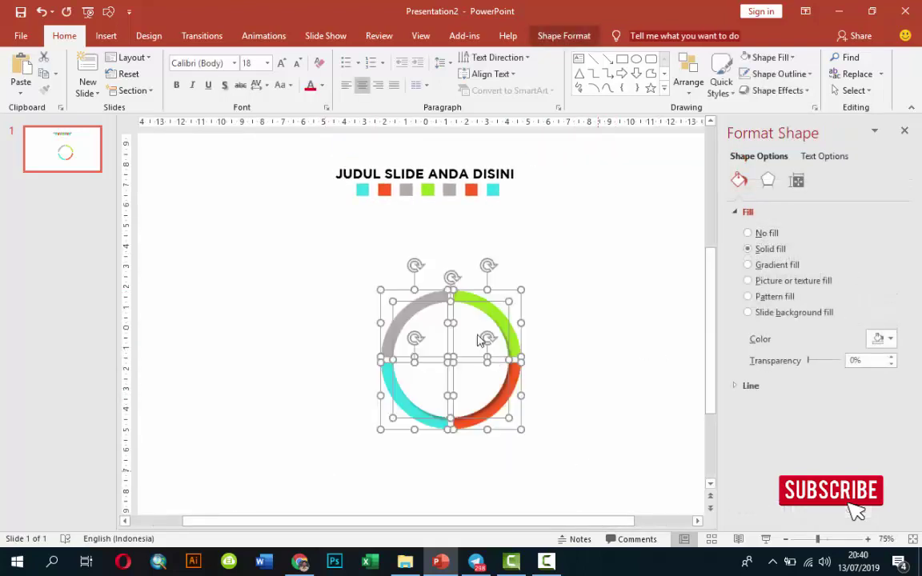
left_click_drag(464, 331, 445, 324)
scroll(553, 344, "down", 1)
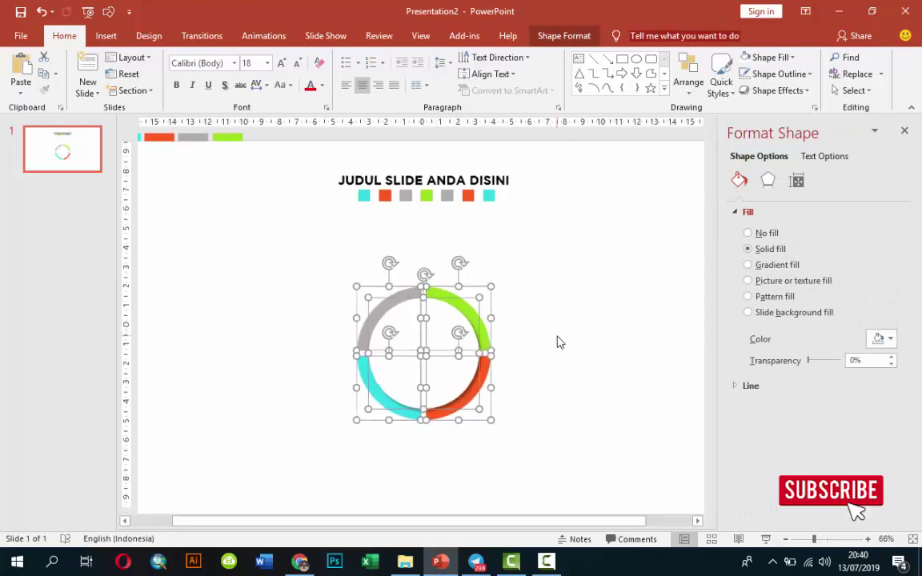
left_click(469, 428)
Step: Zoom in on the ring and bring up the Insert tab
scroll(469, 428, "up", 2, "ctrl")
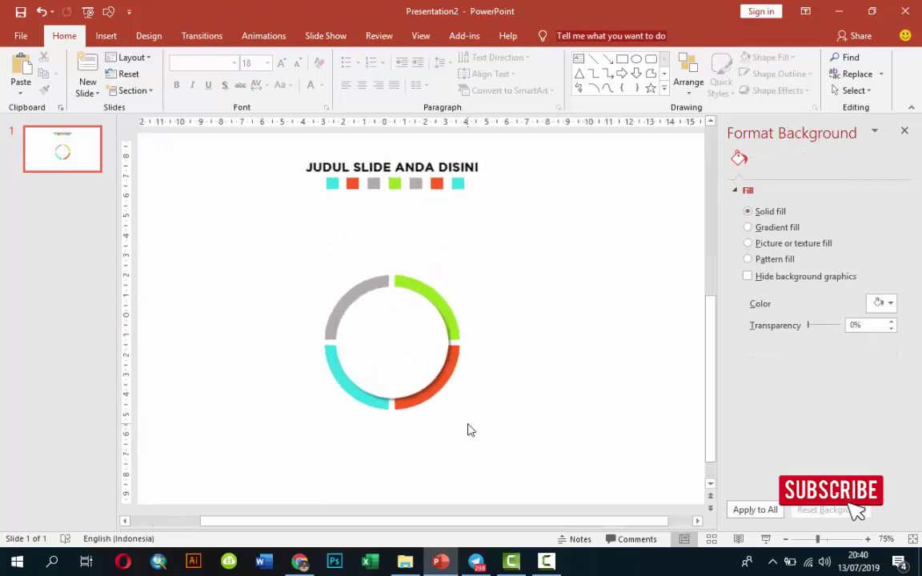
scroll(471, 430, "up", 1, "ctrl")
left_click_drag(500, 521, 480, 521)
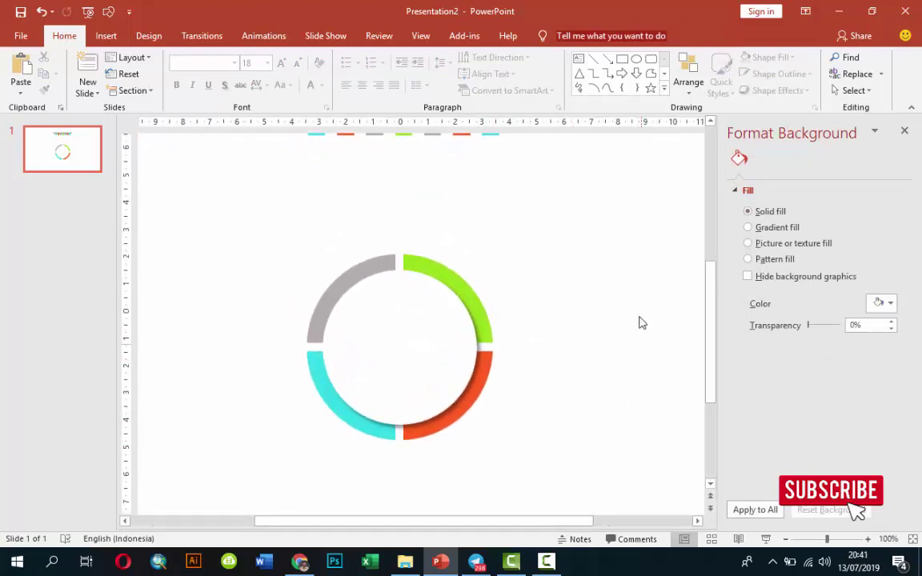
scroll(591, 242, "up", 2, "ctrl")
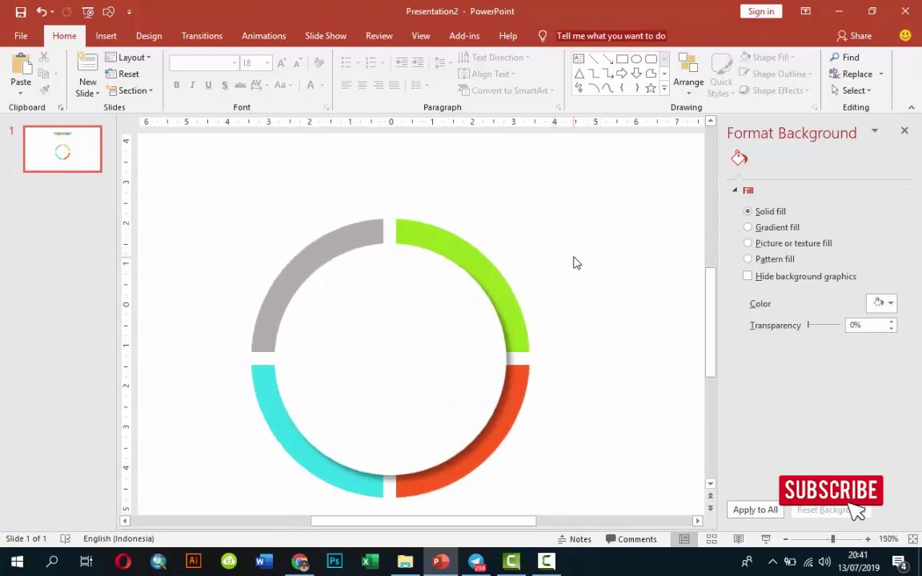
left_click(106, 35)
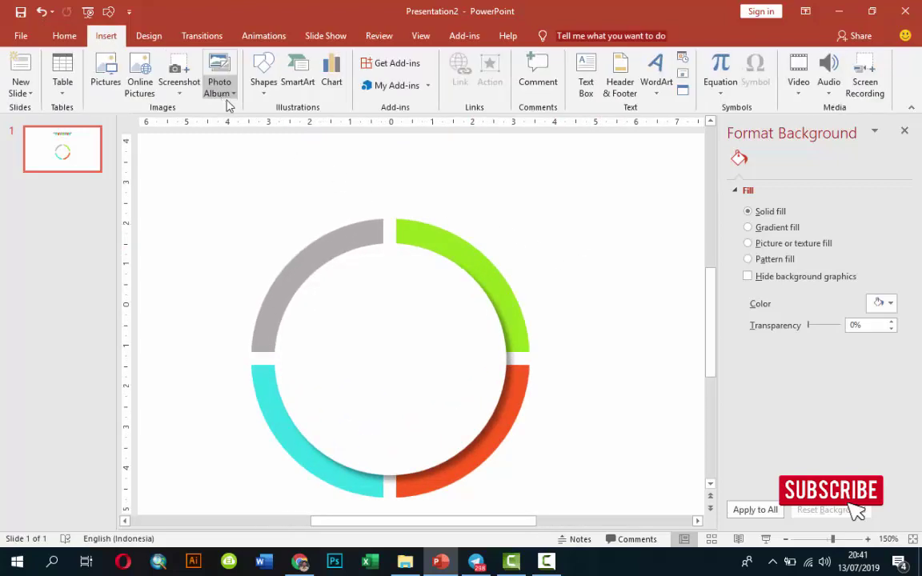
Step: Draw a small circle on the green arc and set its outline to No line
left_click(264, 76)
left_click(317, 138)
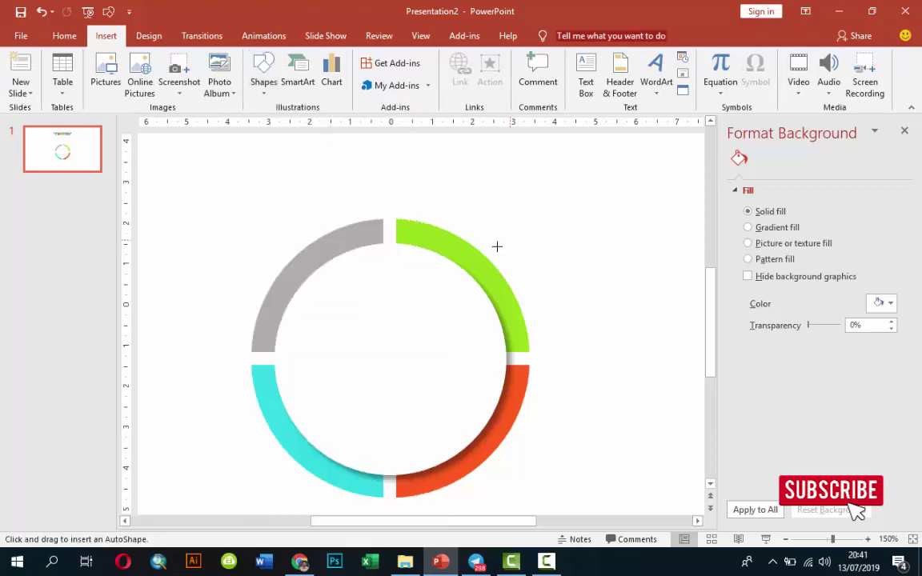
mouse_move(484, 244)
left_mouse_down()
mouse_move(520, 279)
mouse_move(495, 265)
left_mouse_up()
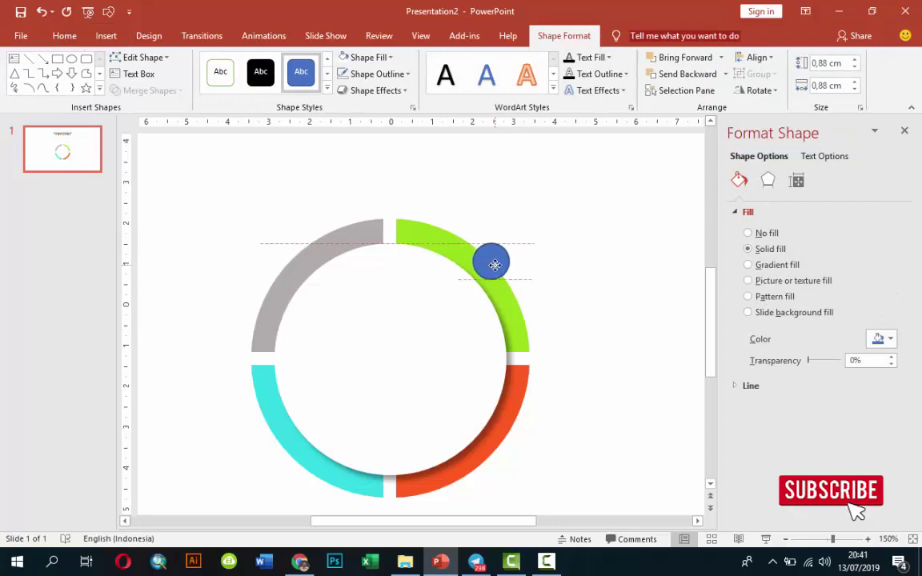
scroll(497, 270, "up", 5)
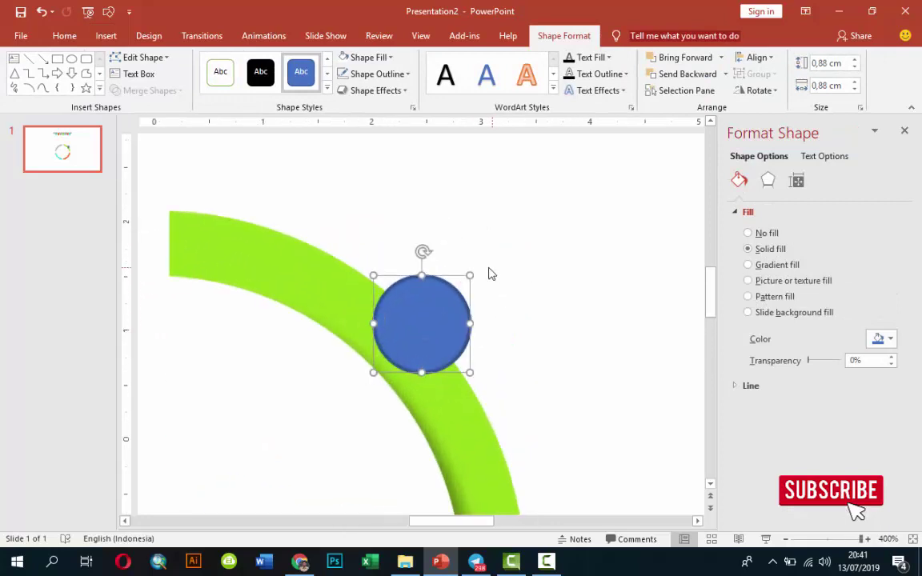
scroll(491, 275, "down", 5)
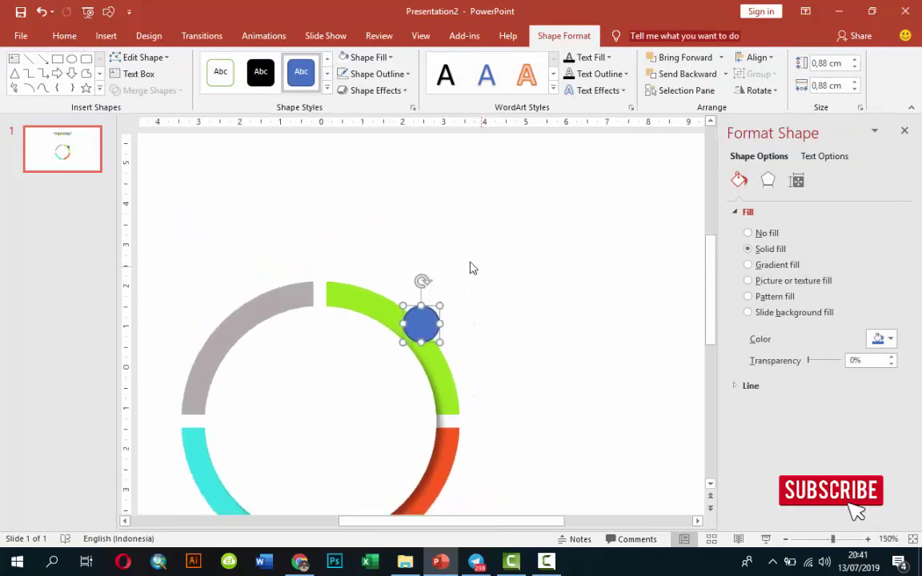
left_click(741, 386)
left_click(766, 408)
Step: Duplicate the small circle with Ctrl+D and place the copy on the grey arc
left_click(545, 352)
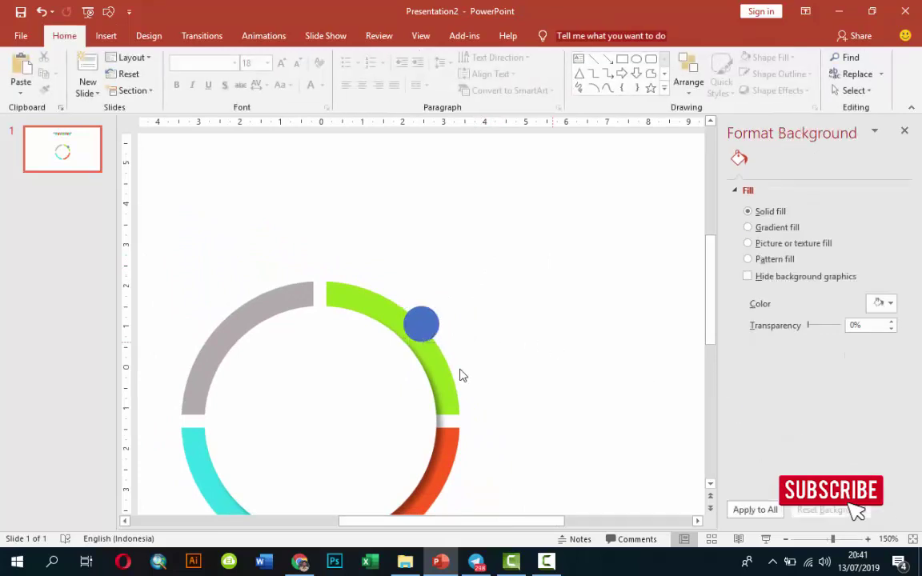
left_click(422, 323)
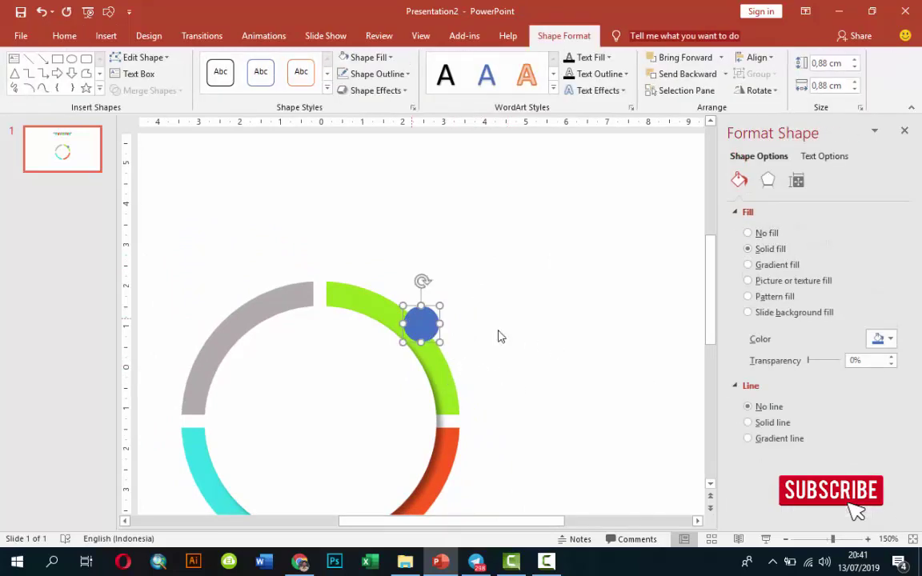
key("ctrl+d")
left_click_drag(438, 342, 223, 322)
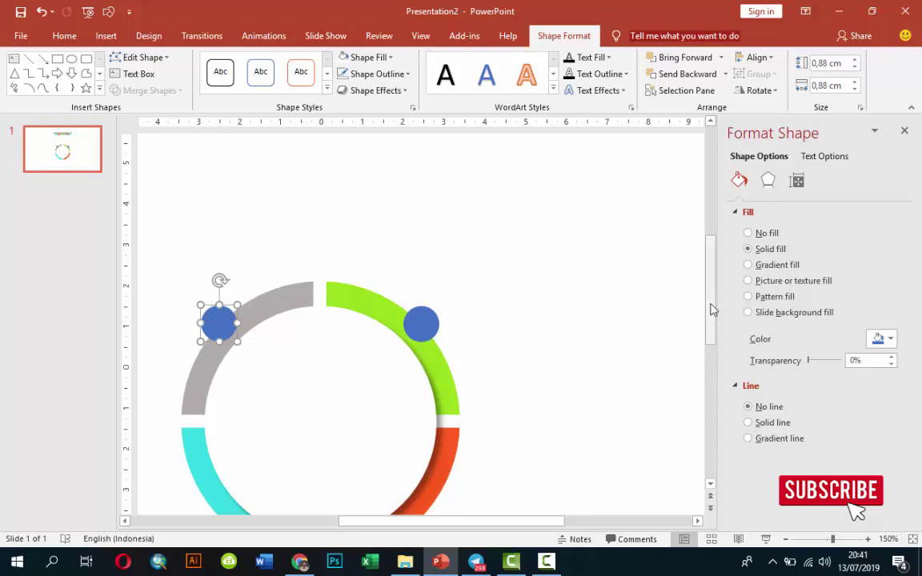
left_click_drag(710, 309, 706, 362)
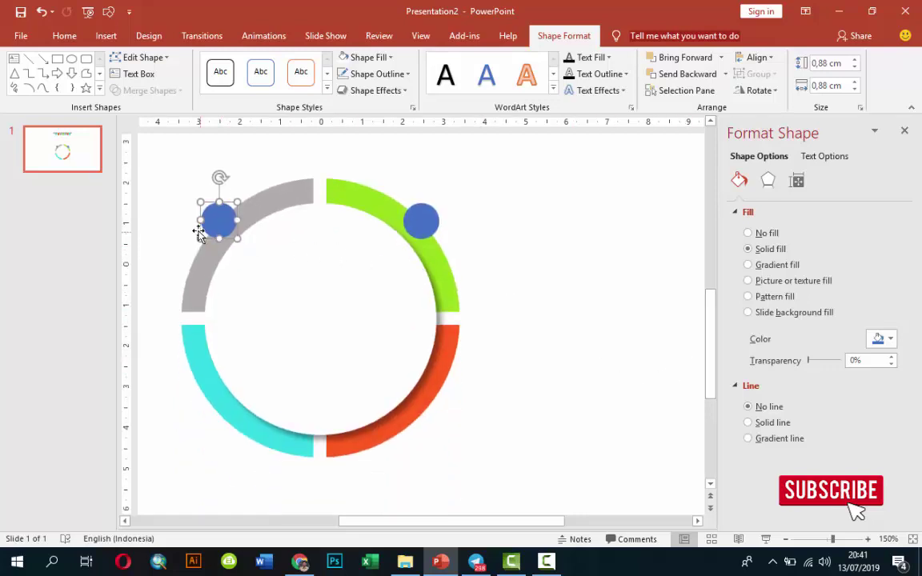
left_click_drag(219, 228, 220, 228)
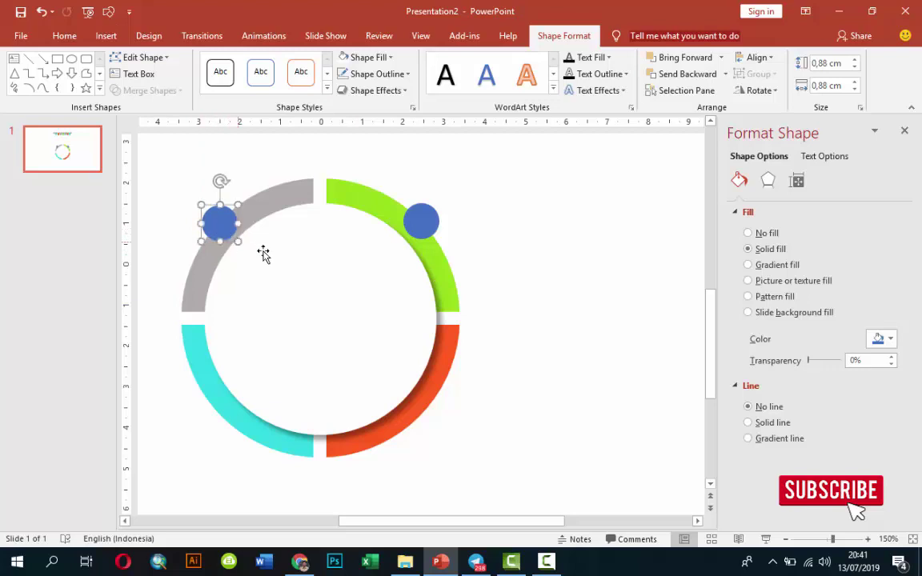
Step: Copy the circles onto the cyan and orange arcs, aligning them with each other
left_click_drag(423, 329, 606, 482)
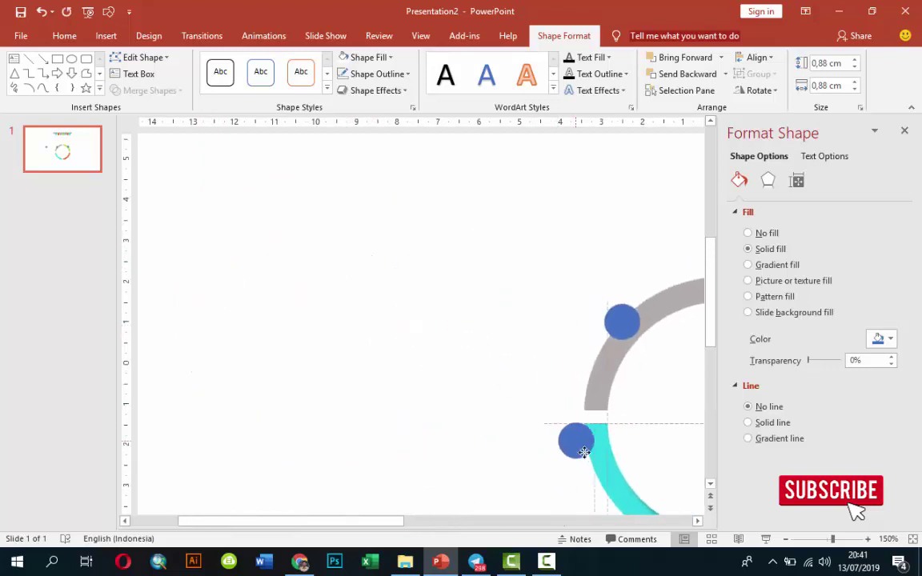
left_click(710, 485)
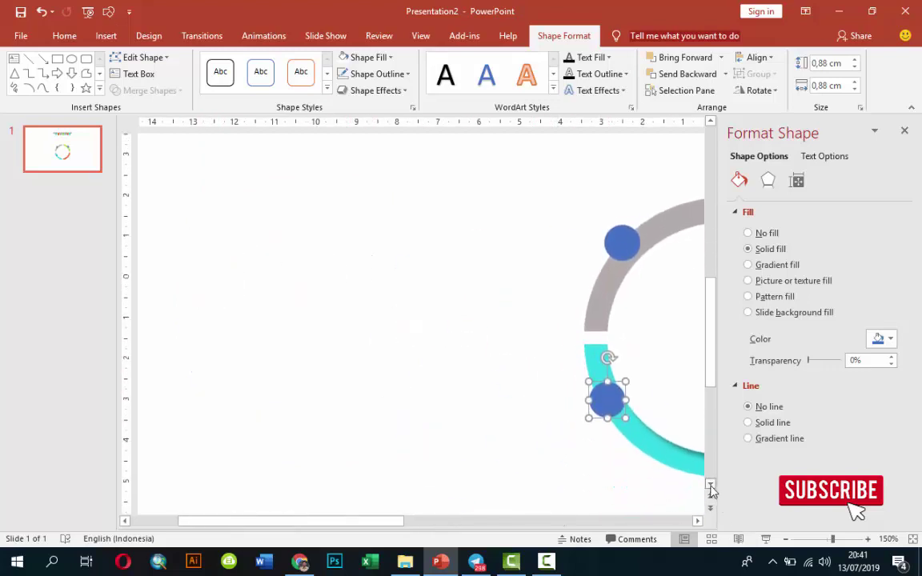
left_click(697, 521)
left_click(698, 521)
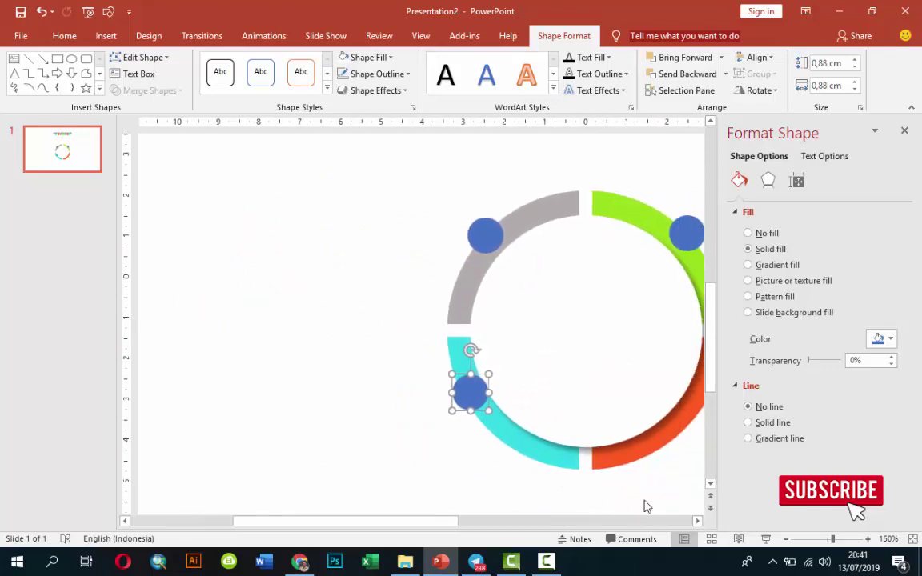
mouse_move(470, 392)
left_mouse_down()
mouse_move(491, 429)
mouse_move(482, 426)
mouse_move(478, 459)
mouse_move(646, 263)
left_mouse_up()
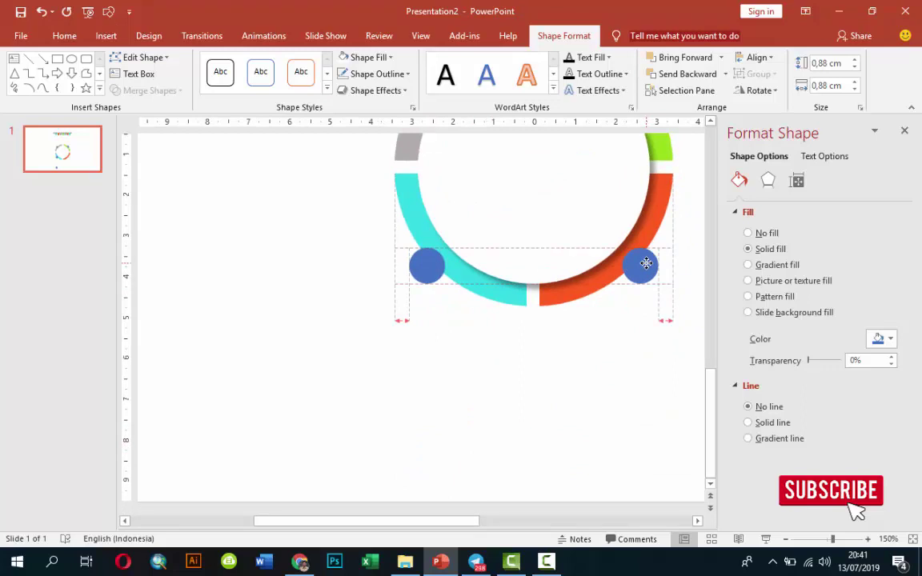
left_click_drag(647, 260, 647, 260)
scroll(592, 280, "down", 2, "ctrl")
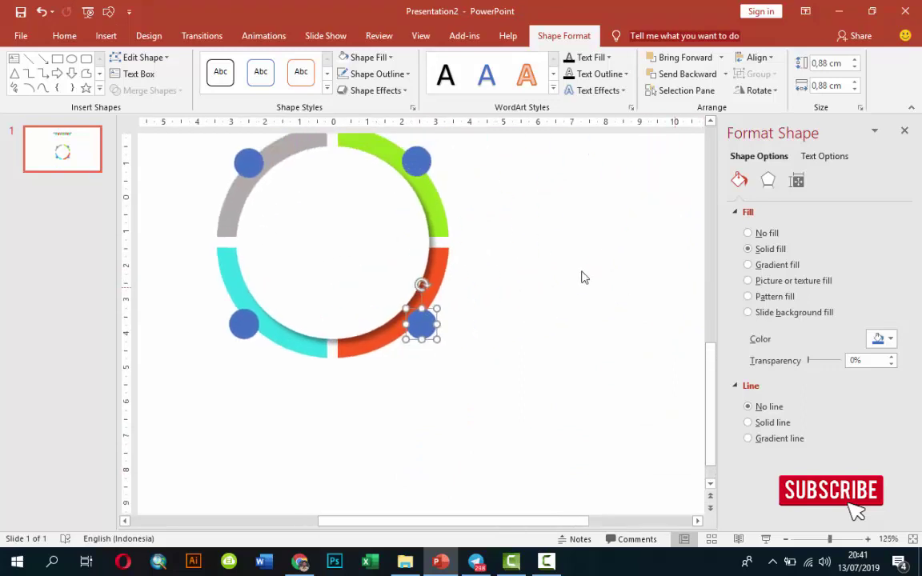
left_click(542, 263)
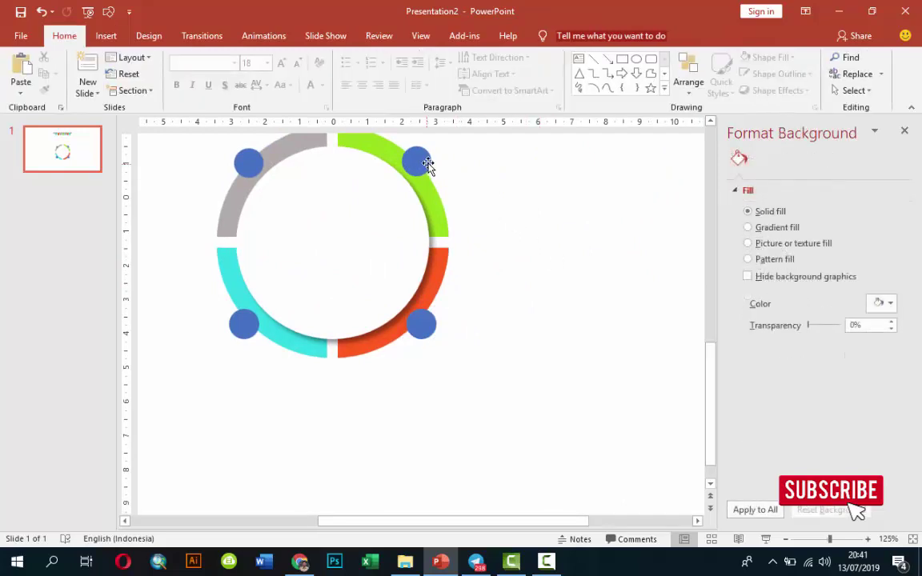
Step: Subtract each blue circle from the green and grey arcs to notch them
left_click(429, 190)
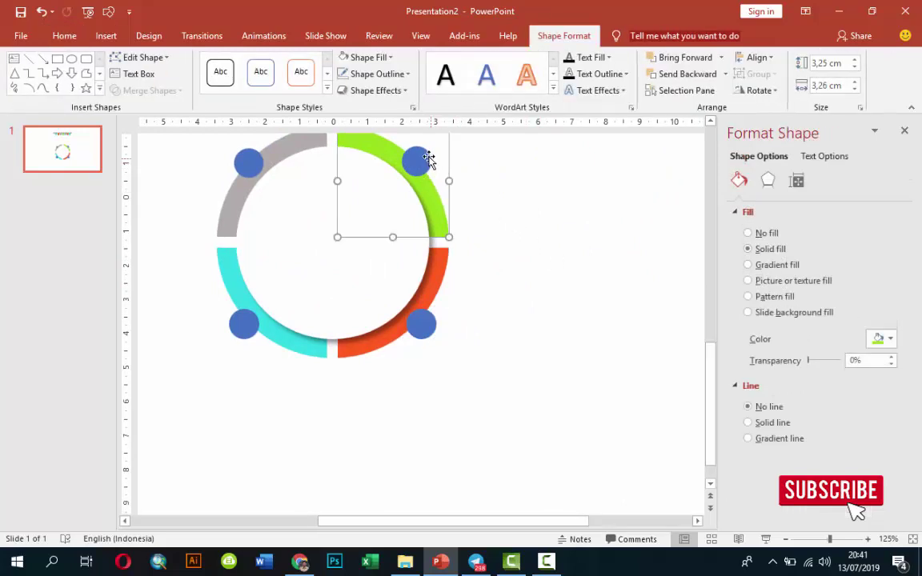
left_click(422, 154, "shift")
left_click(160, 92)
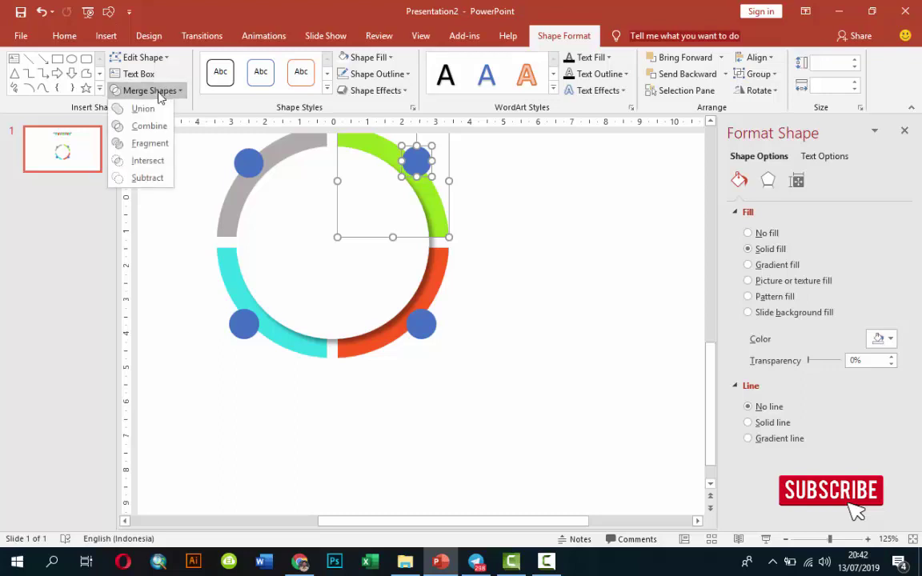
left_click(148, 177)
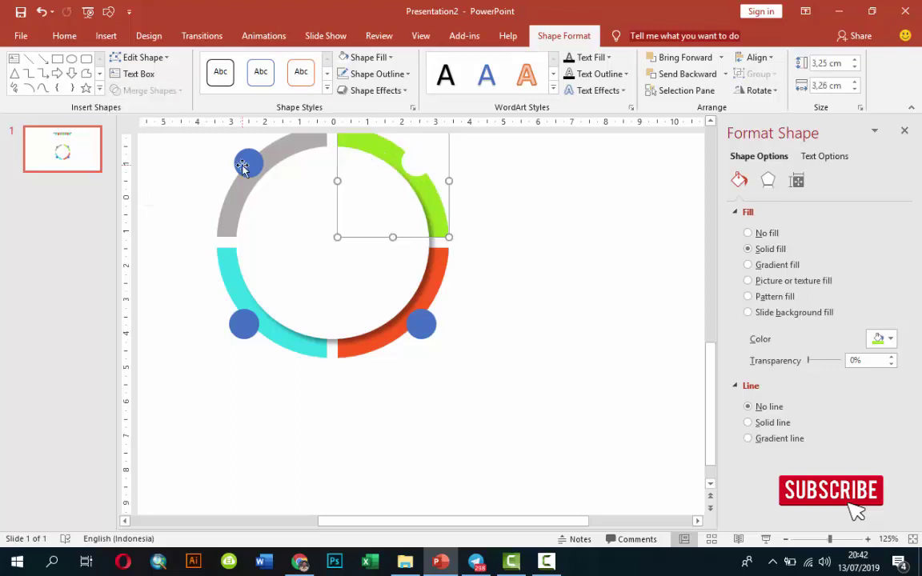
left_click(275, 153)
left_click(251, 162, "shift")
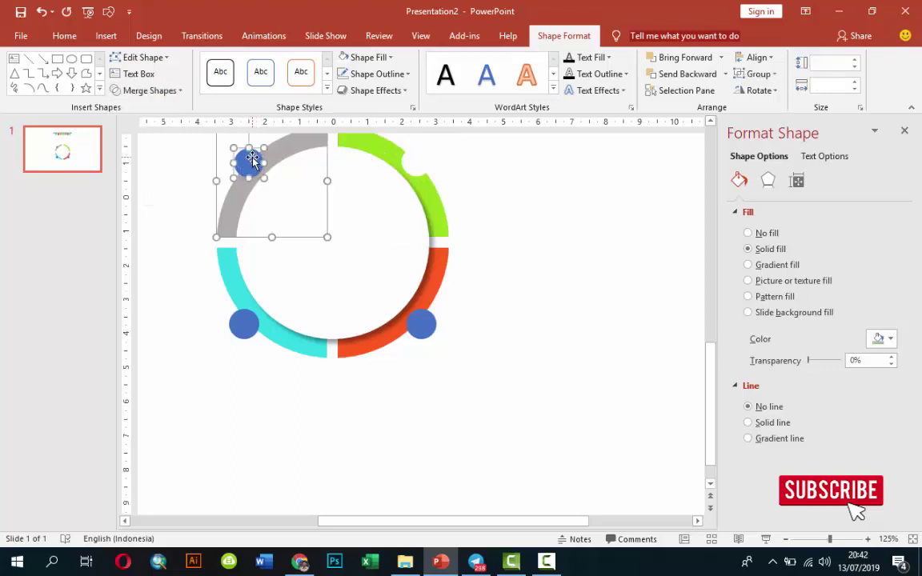
left_click(150, 91)
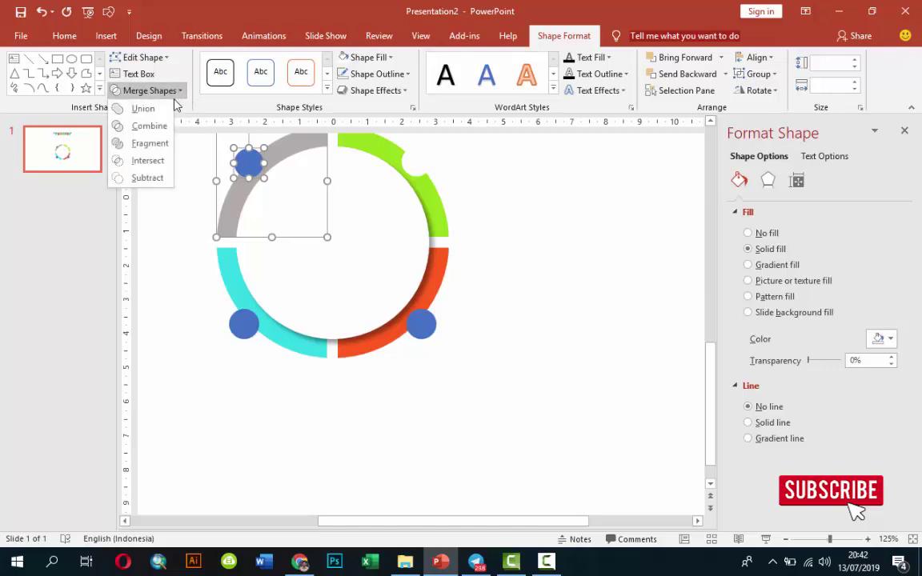
left_click(148, 177)
Step: Subtract the blue circles from the orange and cyan arcs the same way
left_click(442, 269)
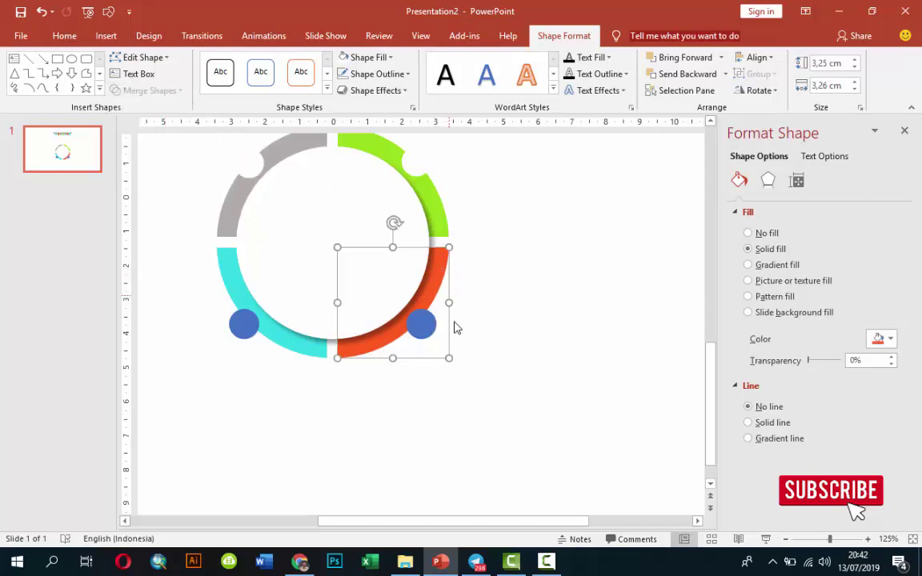
left_click(423, 327, "shift")
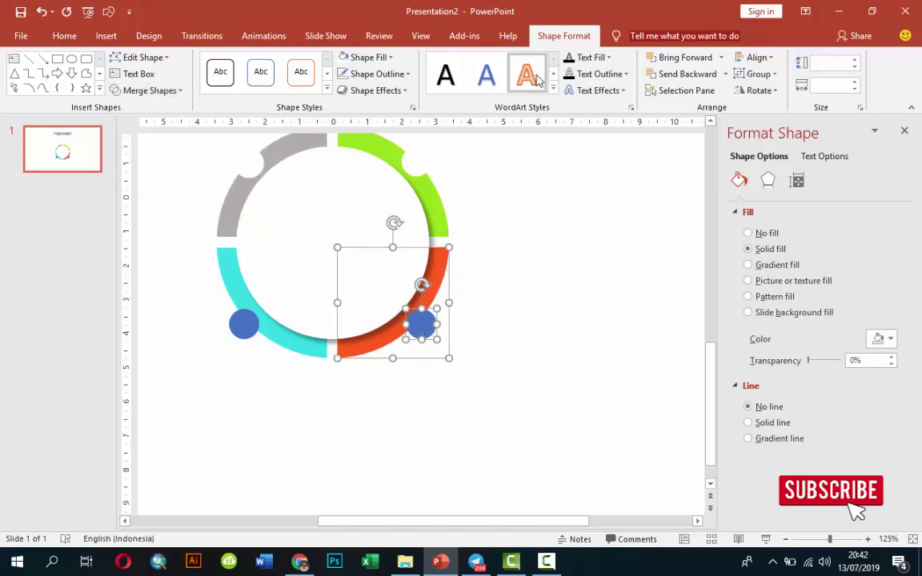
left_click(151, 90)
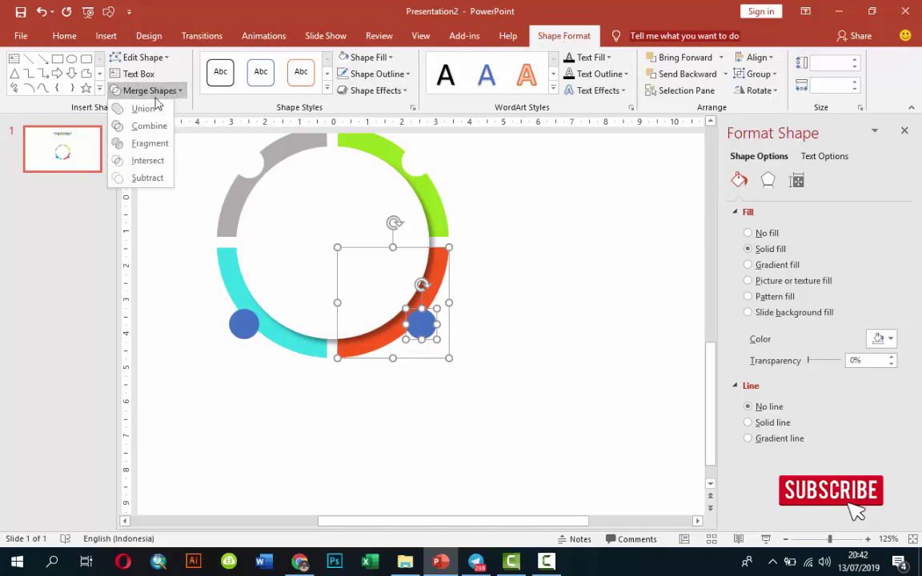
left_click(134, 175)
left_click(277, 336)
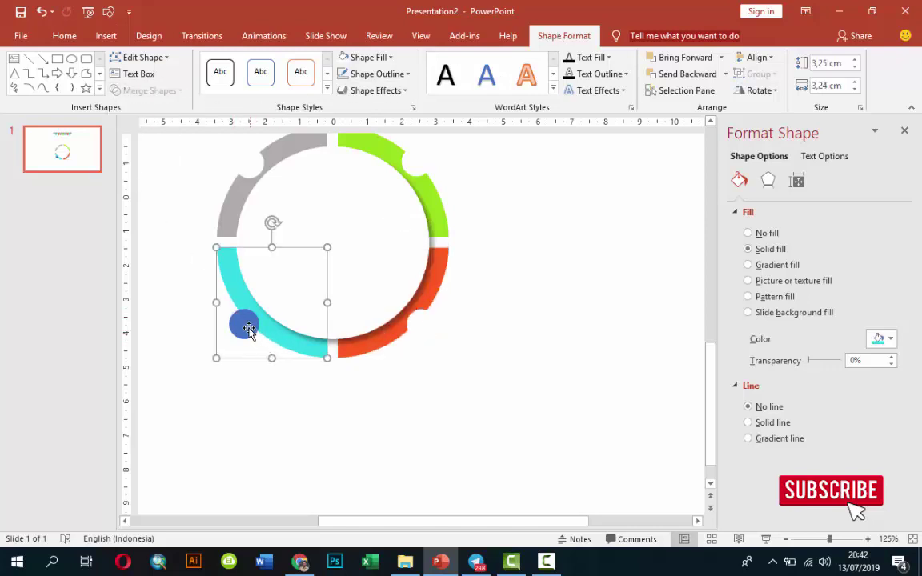
left_click(243, 323, "shift")
left_click(150, 91)
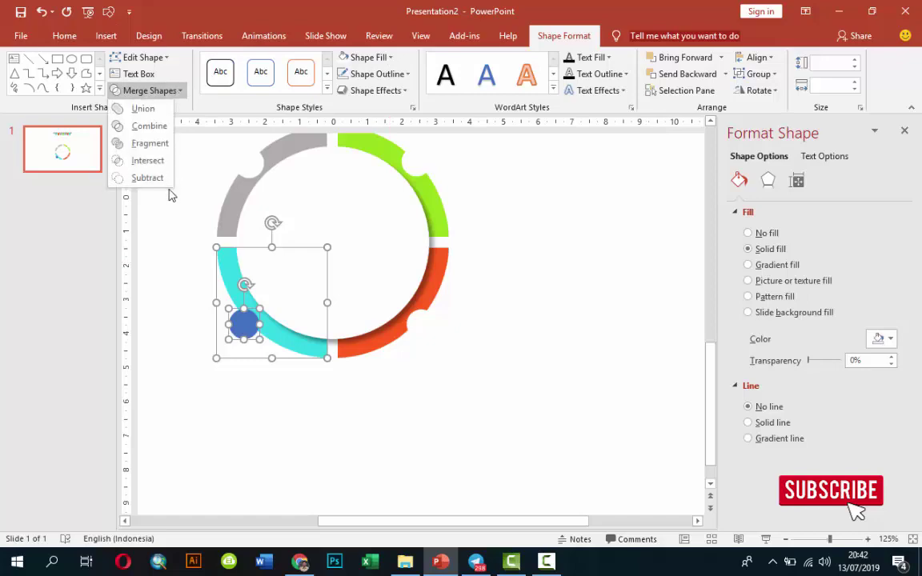
left_click(138, 177)
left_click(522, 260)
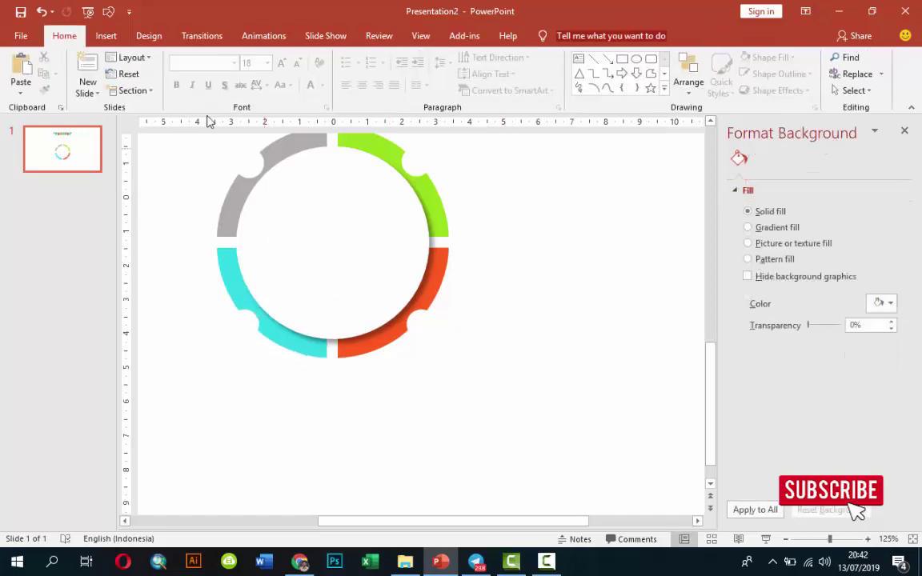
Step: Draw a tiny 0.72 cm oval inside the green arc's notch
left_click(109, 36)
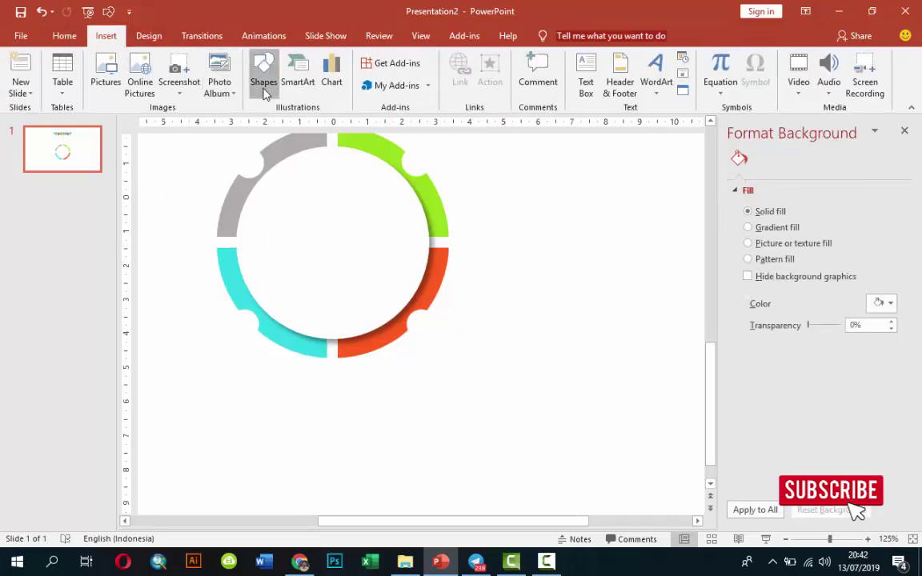
left_click(265, 84)
left_click(286, 124)
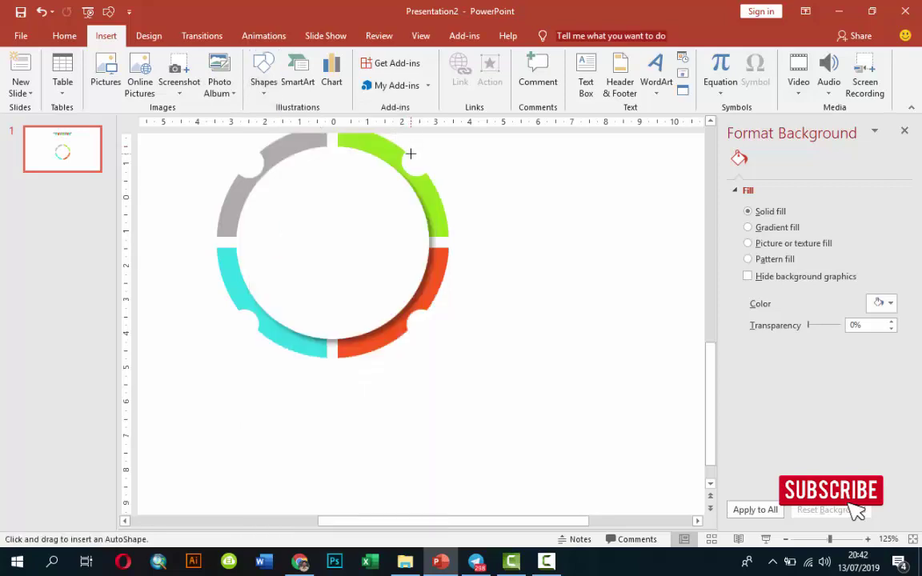
left_click_drag(416, 157, 429, 171)
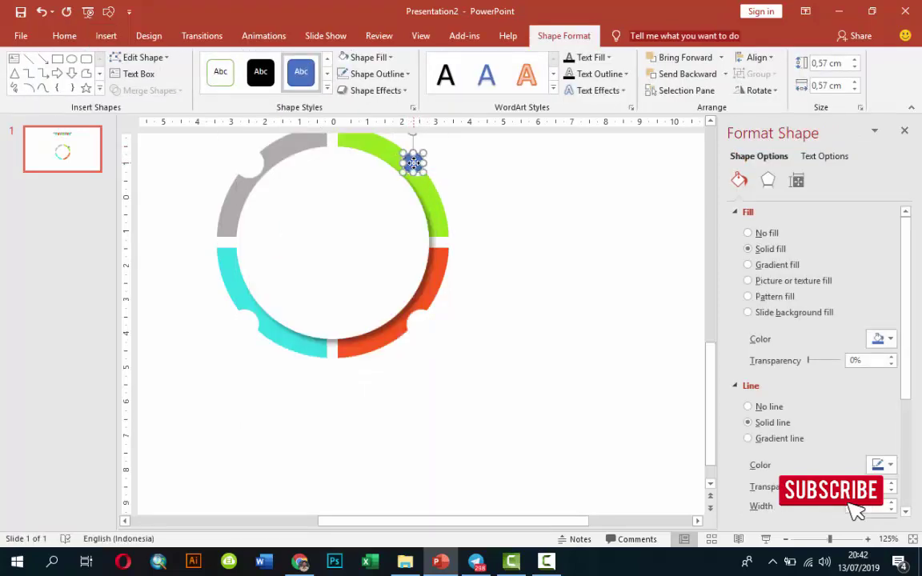
scroll(437, 232, "up", 5, "ctrl")
mouse_move(431, 318)
left_mouse_down()
mouse_move(469, 282)
mouse_move(445, 309)
left_mouse_up()
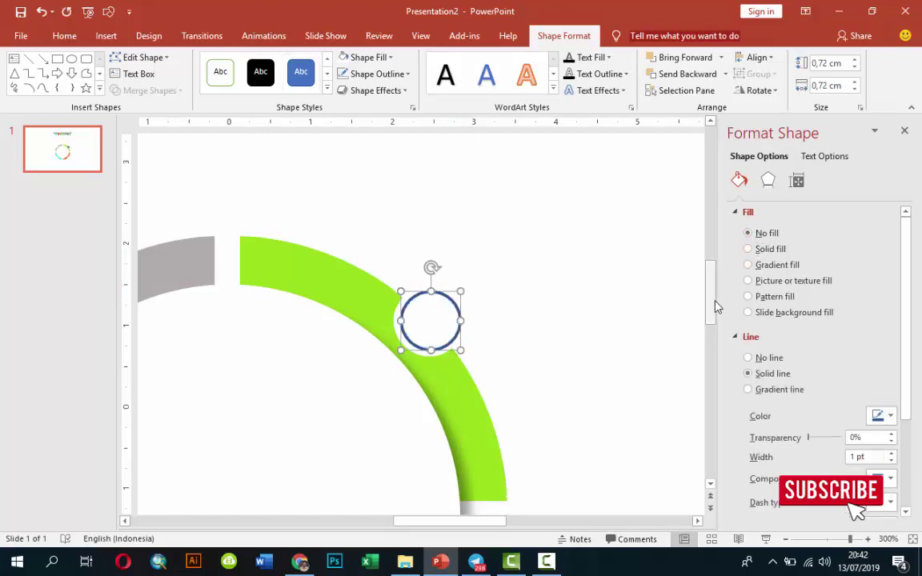
Step: Give the tiny circle a green outline from the recent colours
left_click(877, 418)
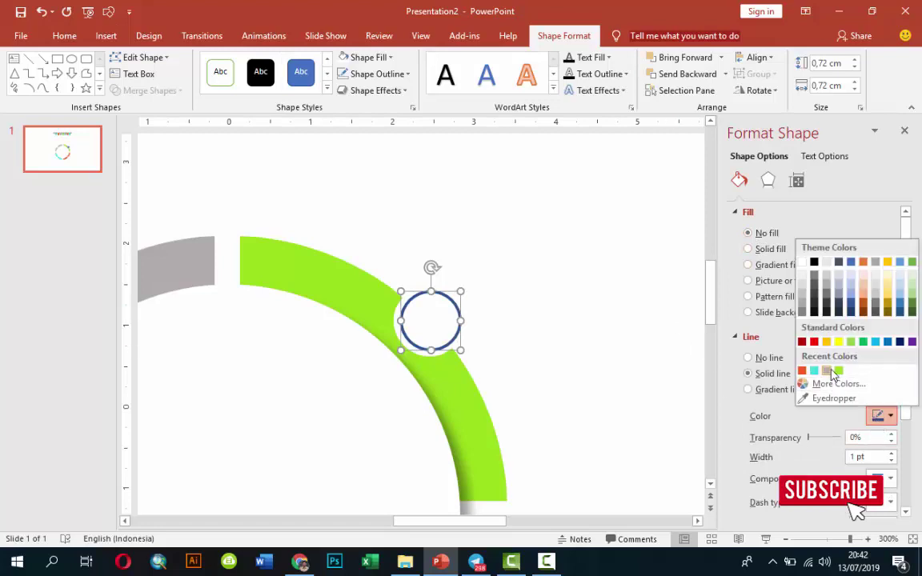
left_click(839, 370)
left_click(570, 315)
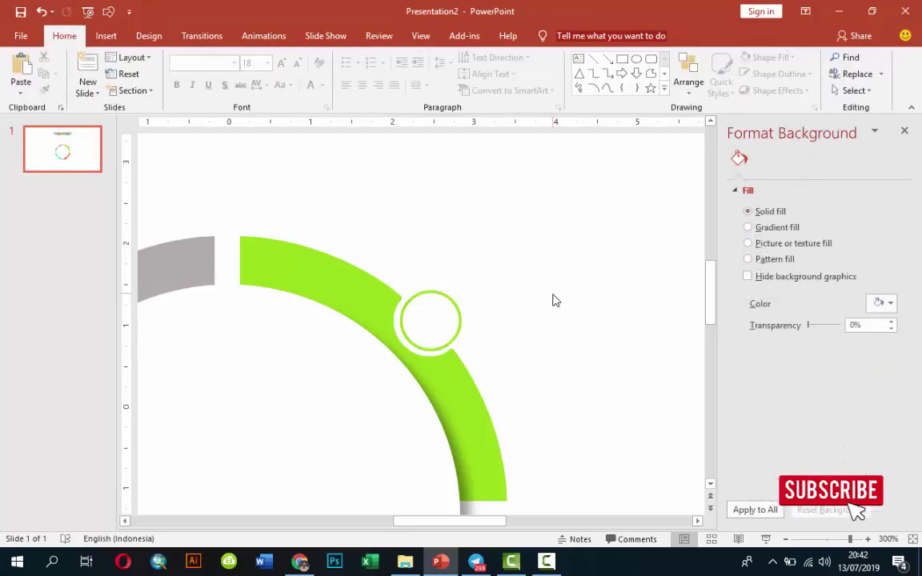
scroll(557, 300, "down", 3)
scroll(552, 300, "down", 2)
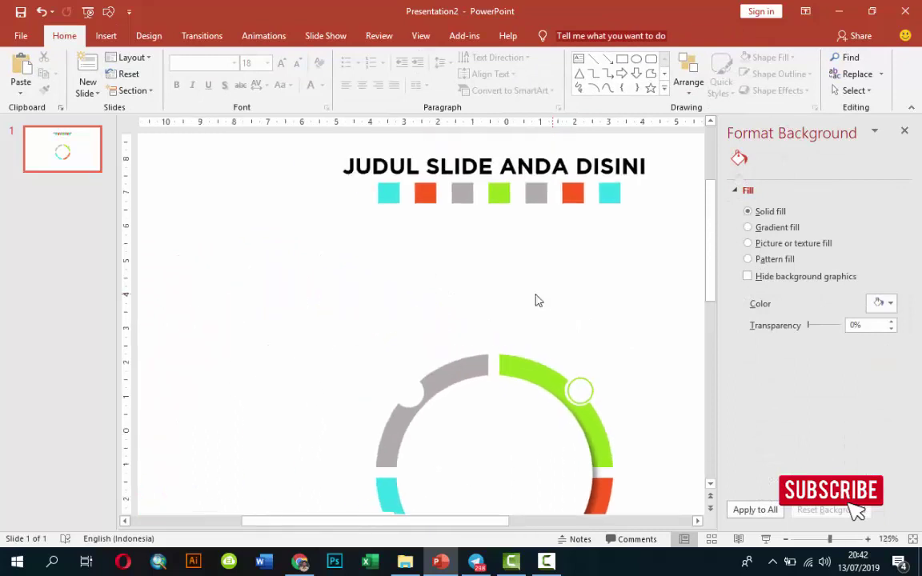
left_click(602, 396)
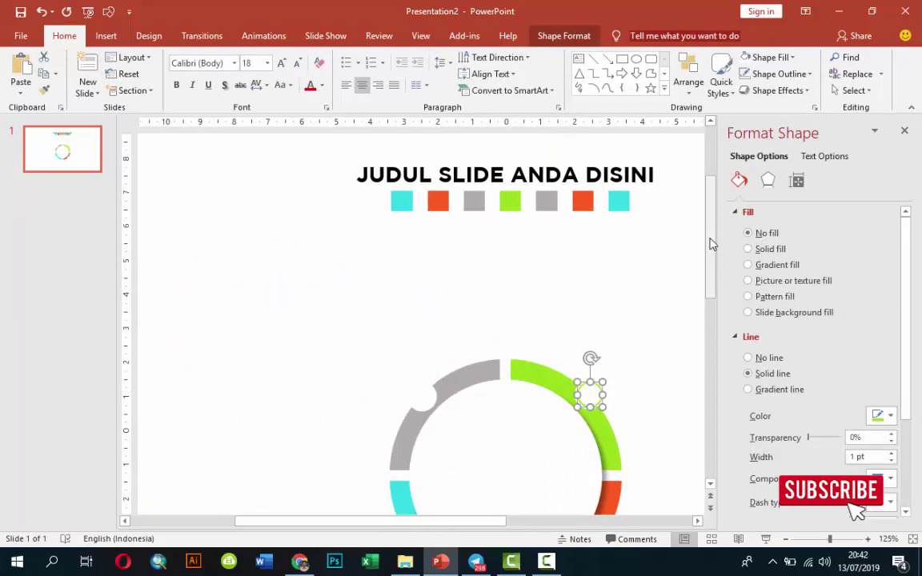
scroll(671, 335, "down", 1)
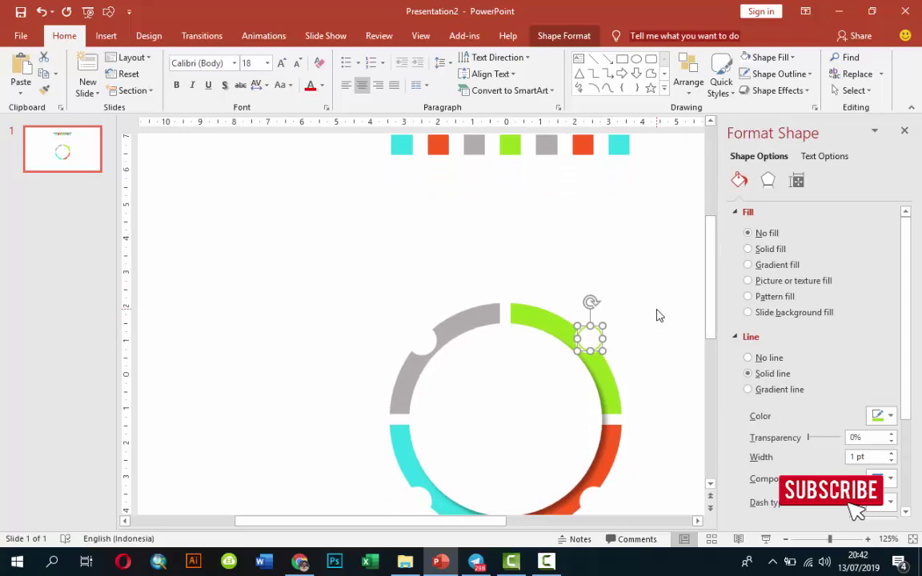
Step: Paste a copy of the small circle into the grey notch with a grey outline
key("ctrl+v")
left_click_drag(606, 355, 470, 335)
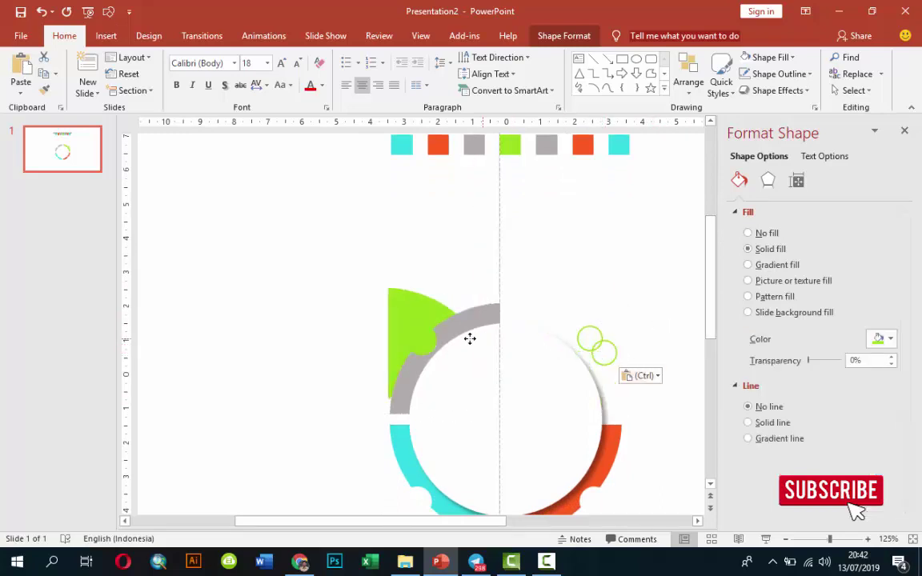
key("ctrl+z")
left_click_drag(616, 353, 428, 334)
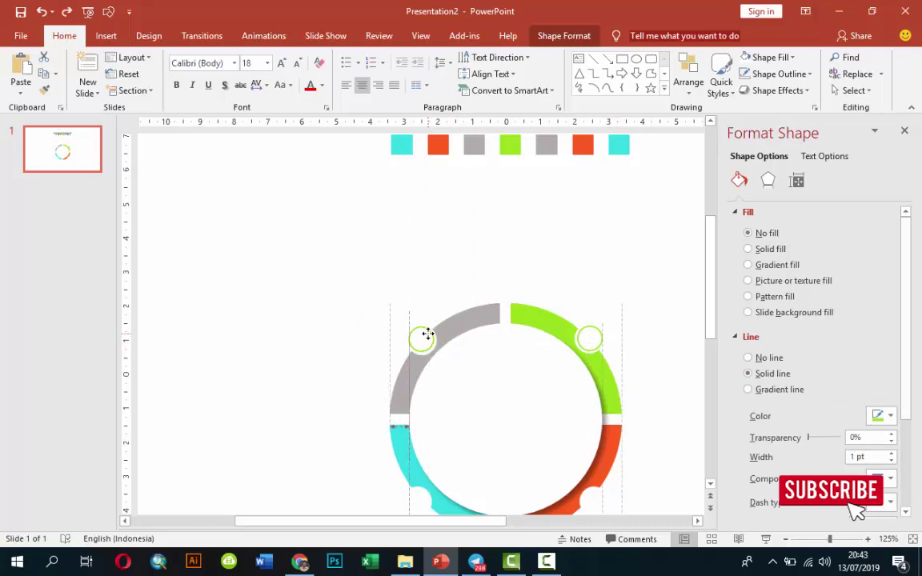
left_click(881, 416)
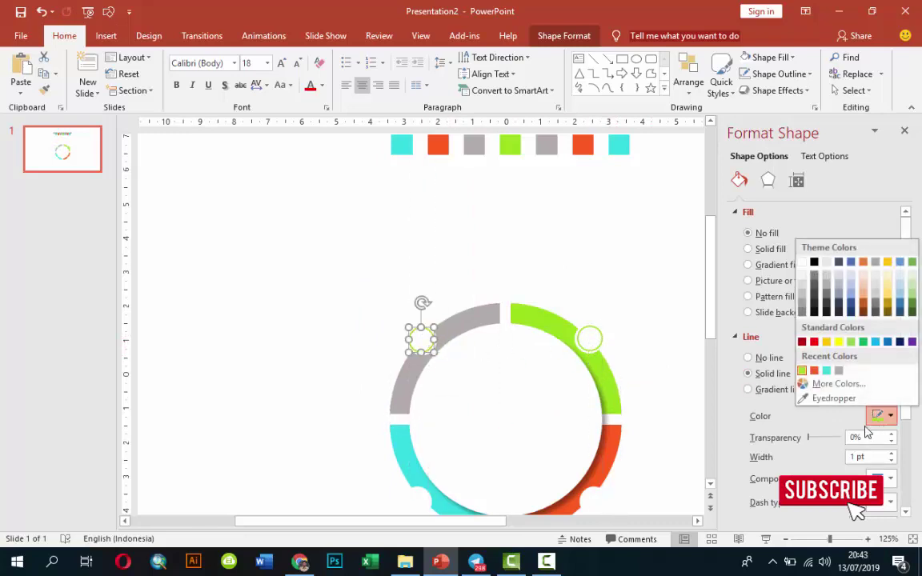
left_click(837, 371)
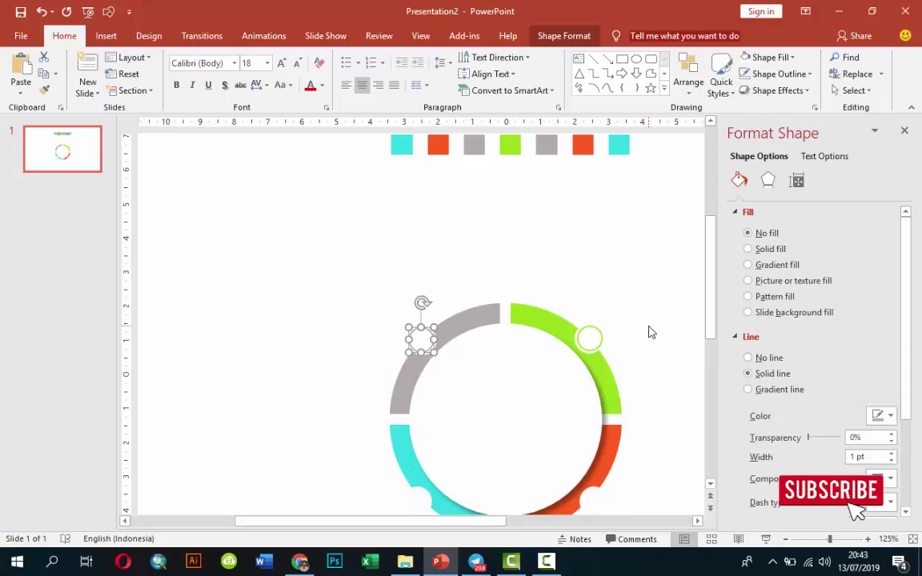
Step: Paste another copy into the orange arc's notch and outline it orange
key("ctrl+v")
left_click_drag(714, 269, 701, 331)
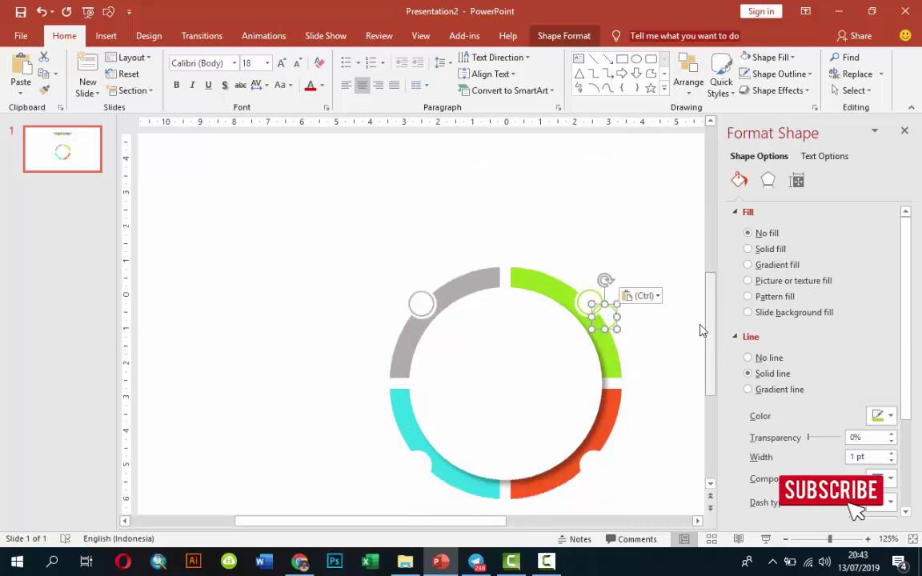
scroll(701, 331, "down", 1)
left_click_drag(613, 280, 605, 417)
key("ctrl+Left")
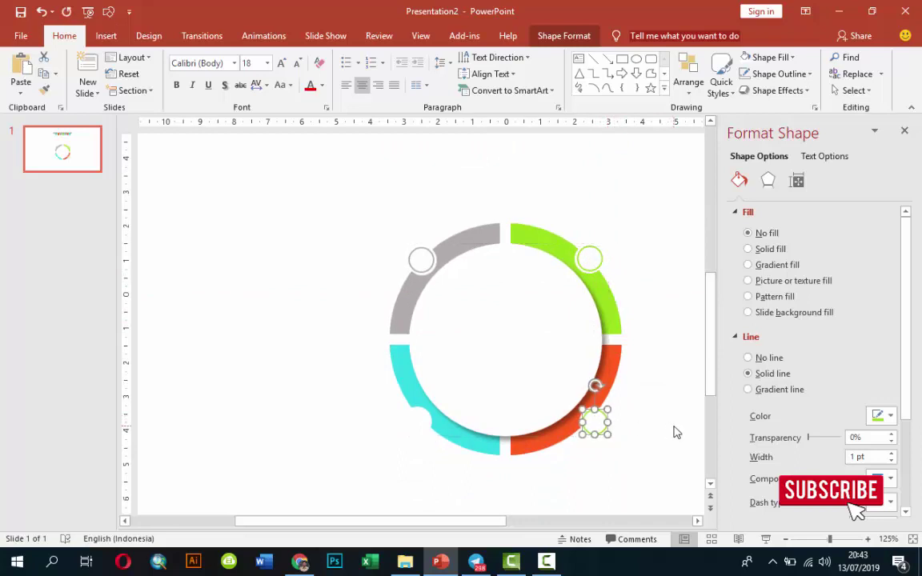
left_click(884, 416)
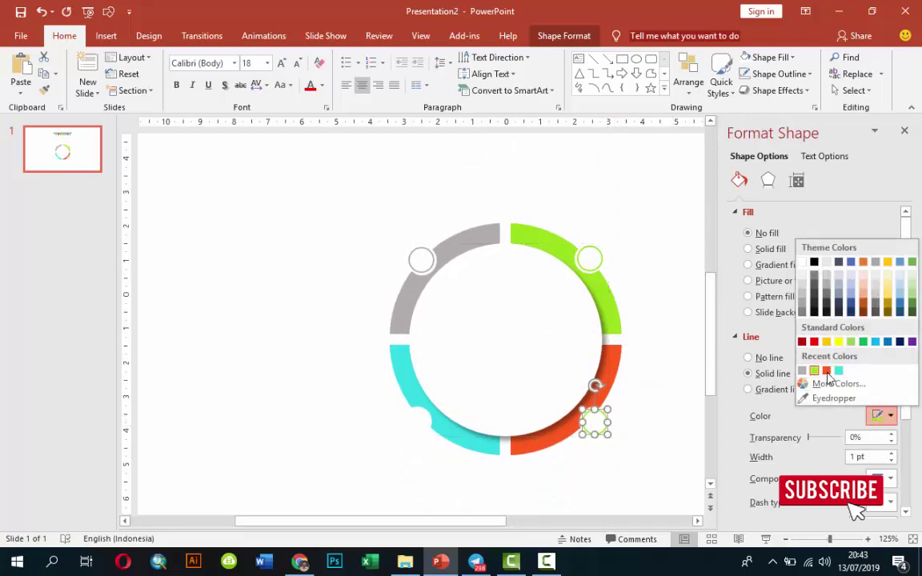
left_click(757, 370)
left_click(665, 379)
Step: Paste a final copy into the cyan arc's notch, outline it teal and align it
left_click(599, 418)
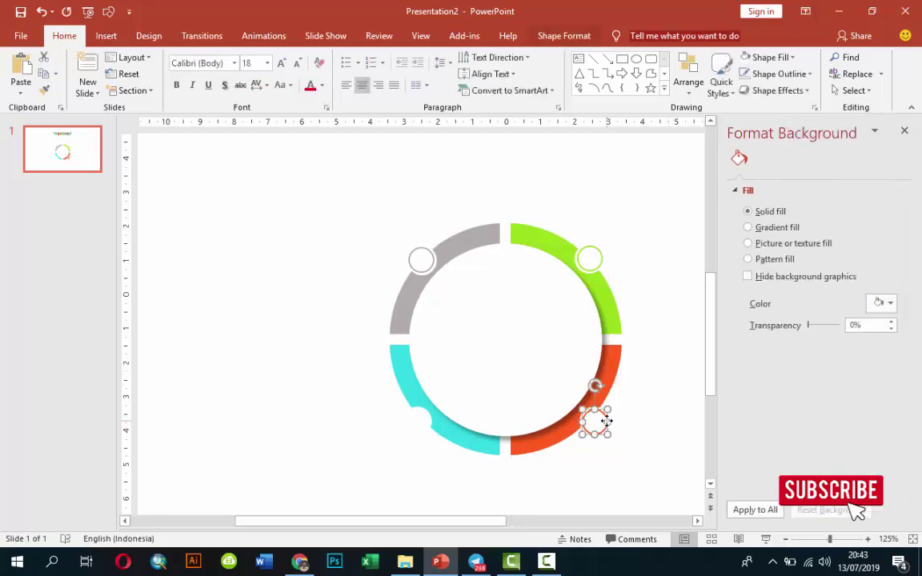
left_click(680, 411)
key("ctrl+v")
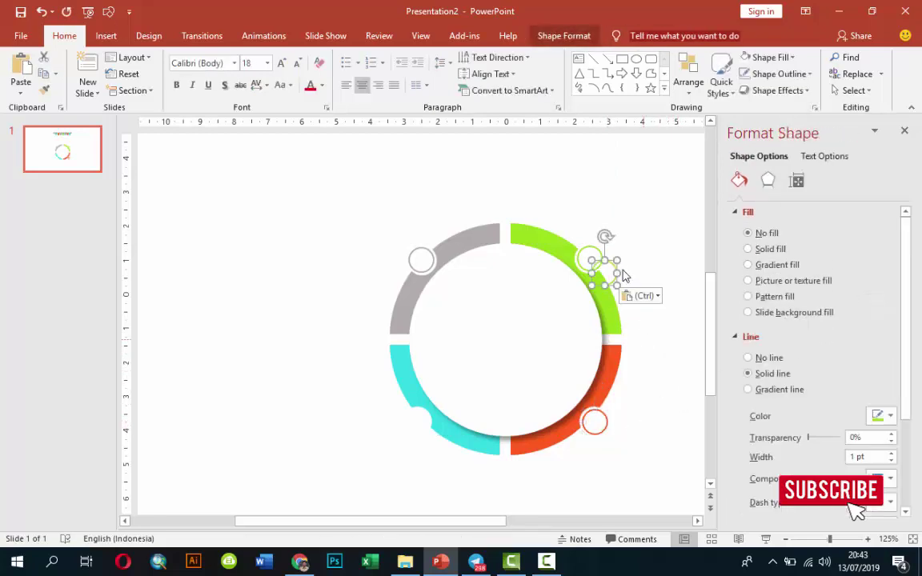
left_click_drag(612, 272, 430, 414)
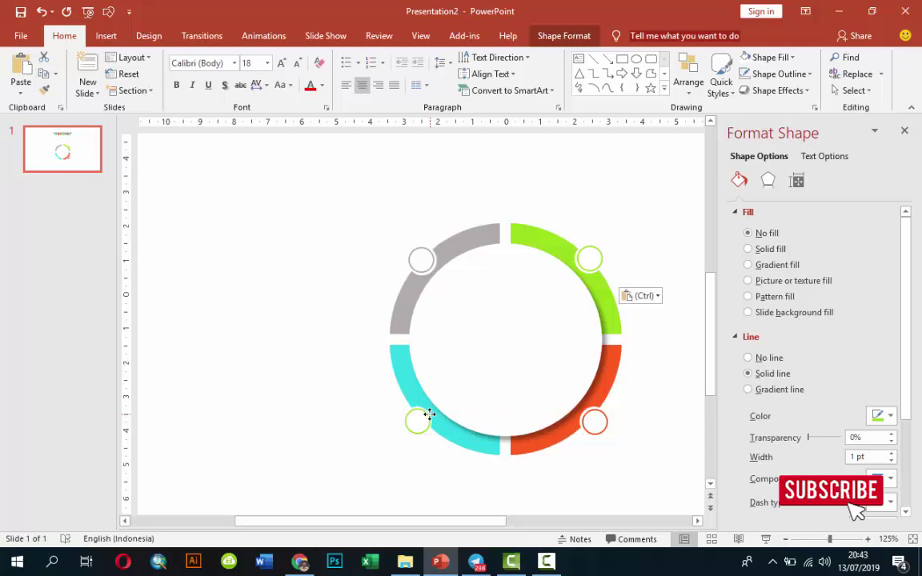
left_click_drag(429, 413, 431, 417)
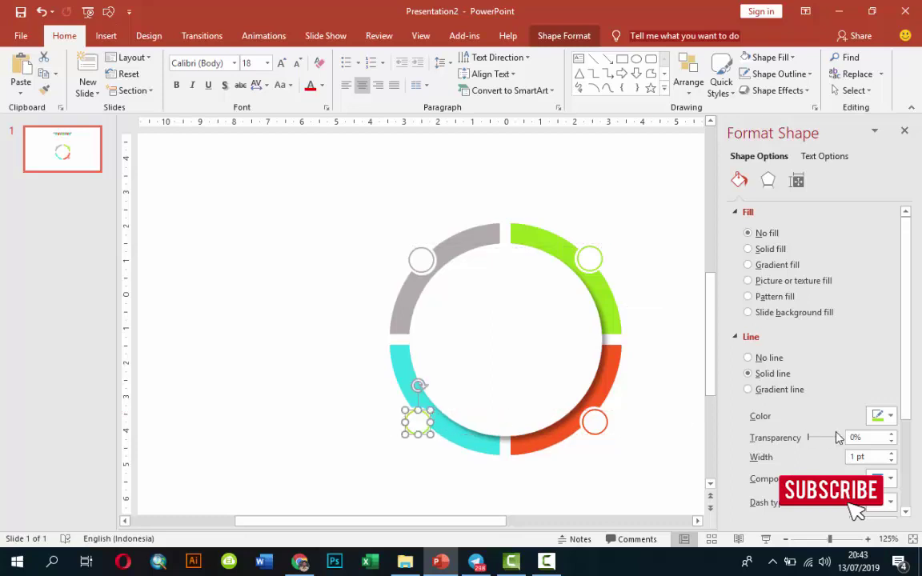
left_click(889, 415)
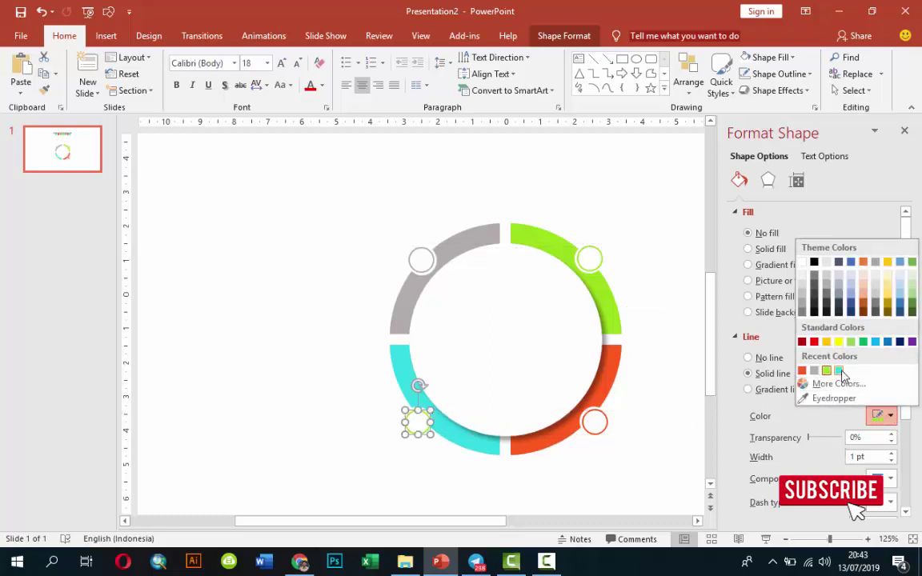
left_click(758, 338)
scroll(442, 459, "up", 5, "ctrl")
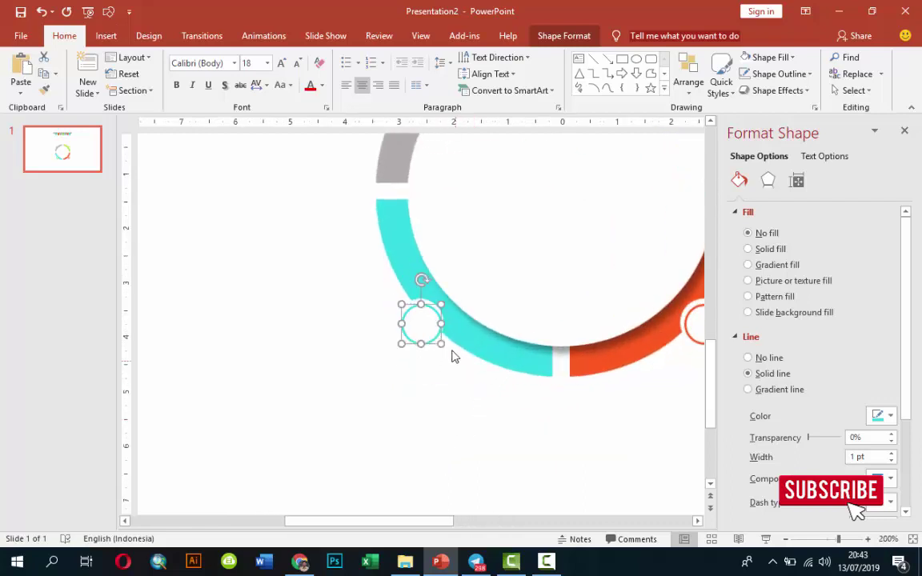
left_click_drag(433, 317, 429, 311)
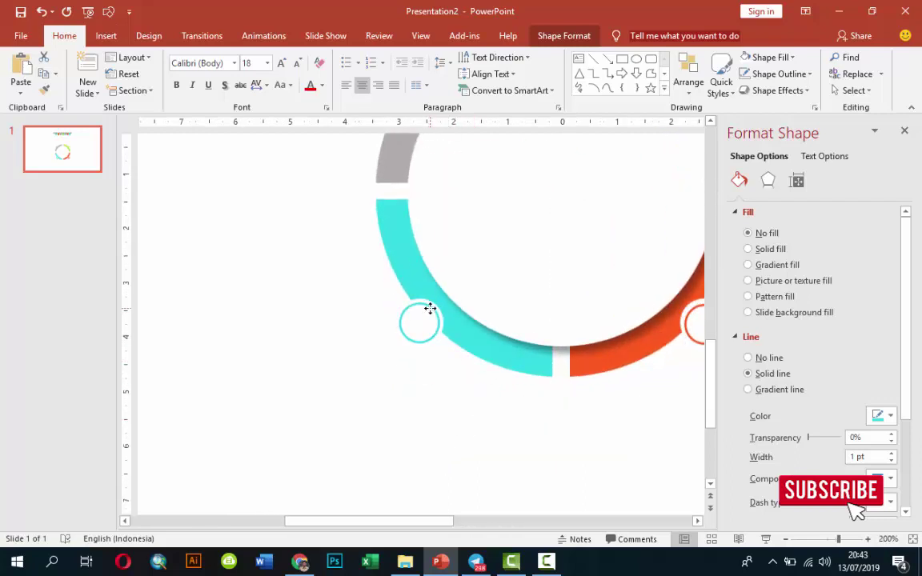
left_click_drag(430, 312, 432, 312)
scroll(559, 397, "down", 6, "ctrl")
scroll(560, 397, "down", 1, "ctrl")
scroll(650, 338, "down", 3, "ctrl")
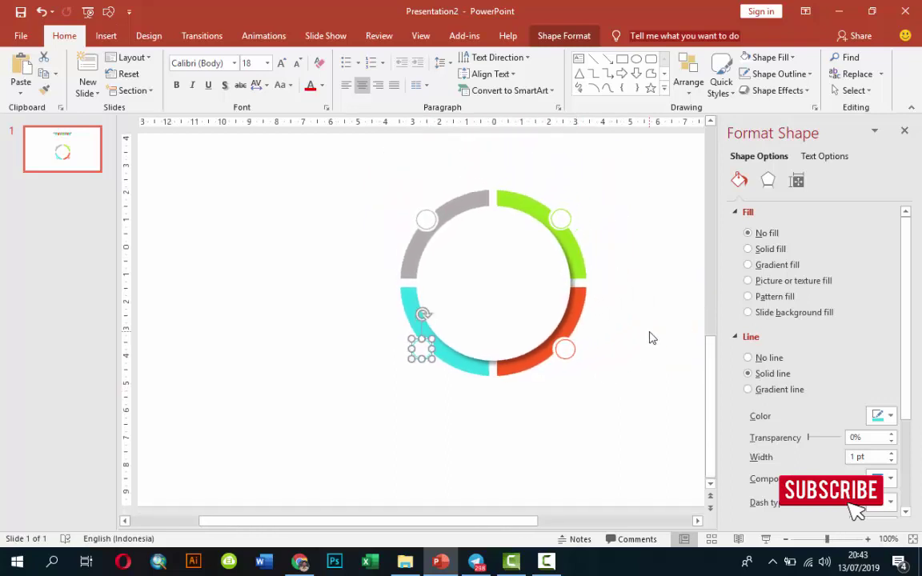
scroll(641, 320, "down", 3, "ctrl")
Step: Insert iconfinder_Apple_194933 from the VIDEO TUTORIAL YOUTUBE > ICON > SVG folder
left_click(639, 320)
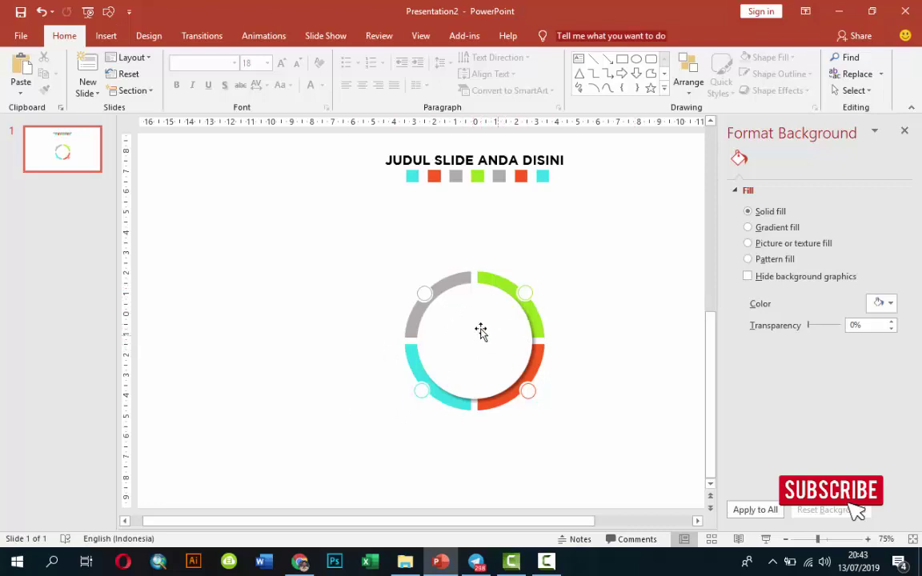
left_click(103, 36)
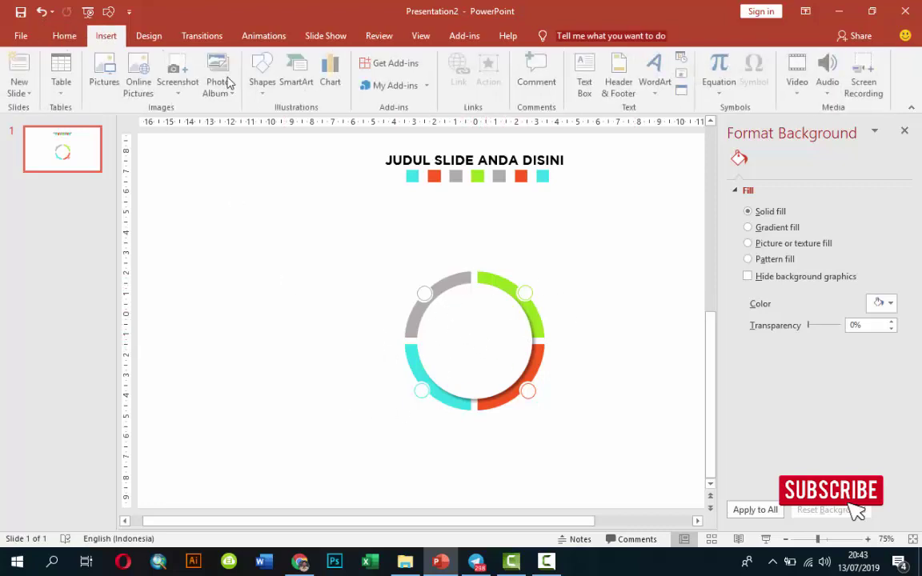
left_click(107, 71)
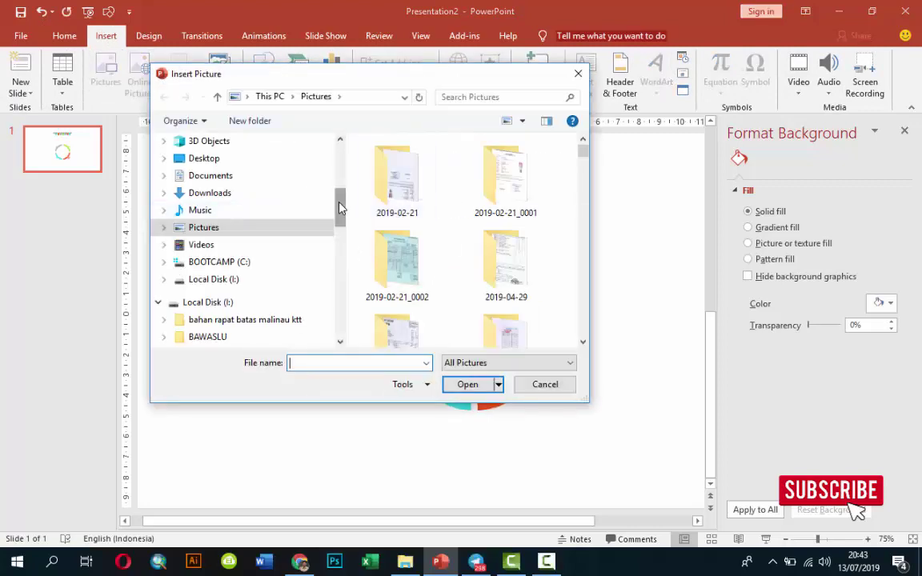
left_click_drag(342, 204, 342, 317)
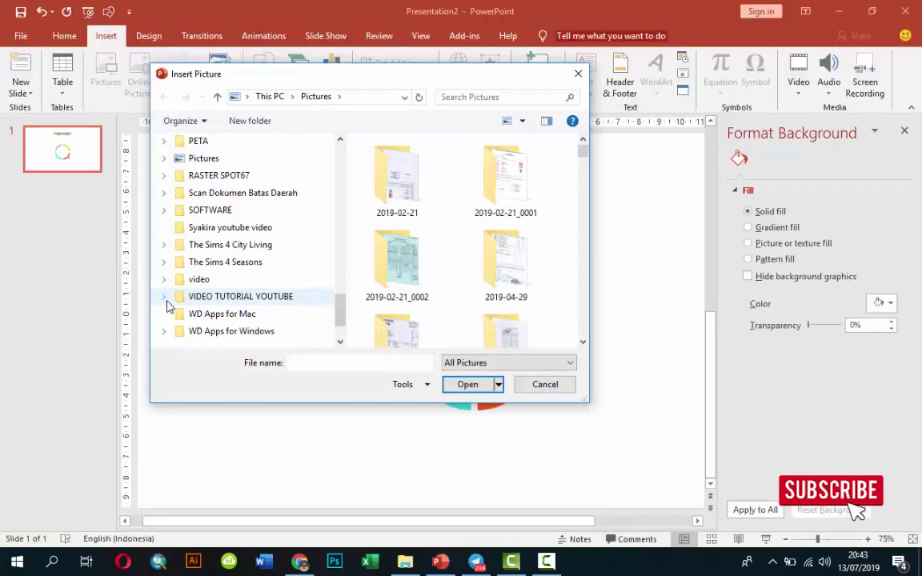
left_click(168, 299)
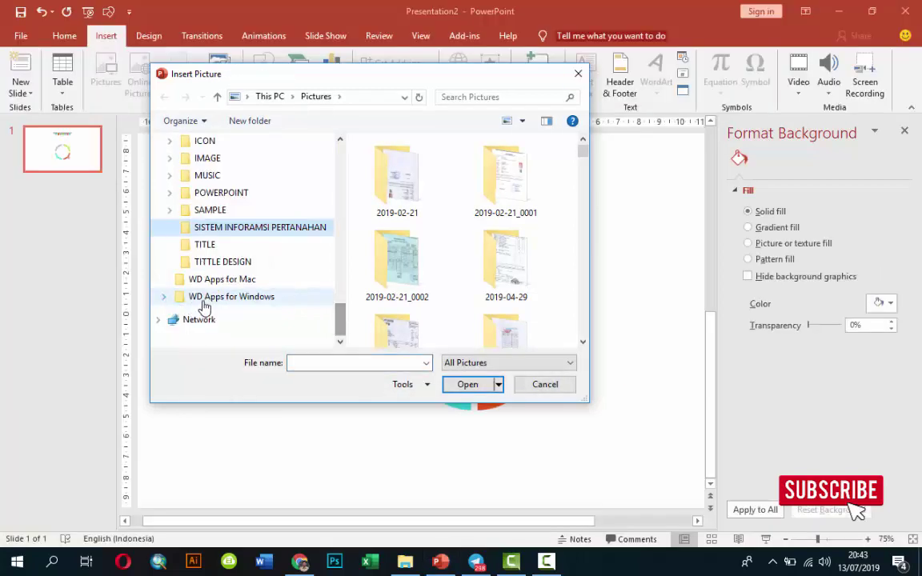
left_click(204, 142)
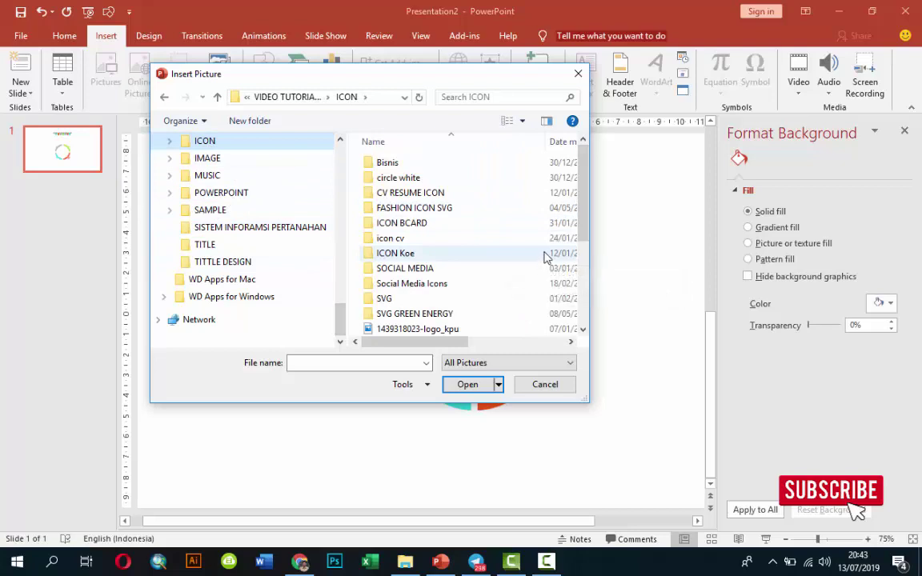
double_click(383, 300)
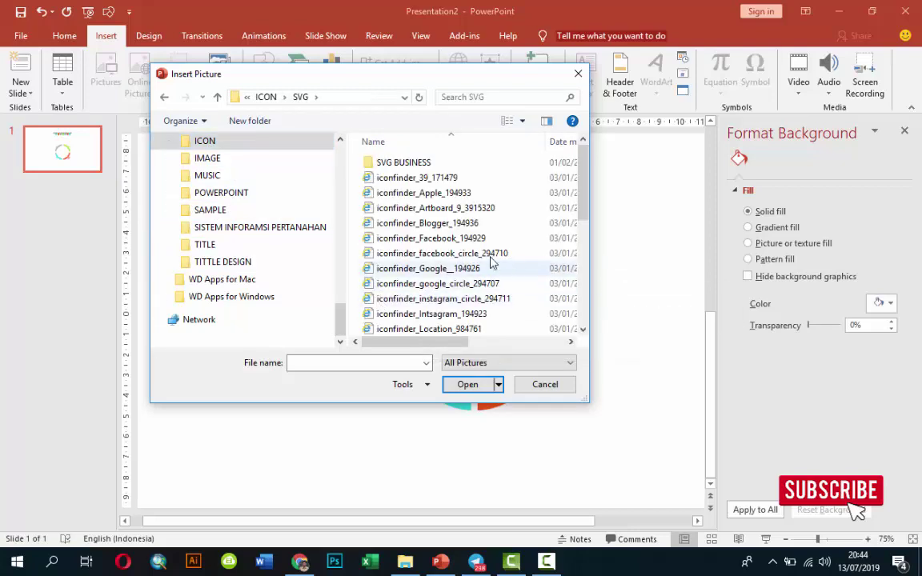
left_click(469, 193)
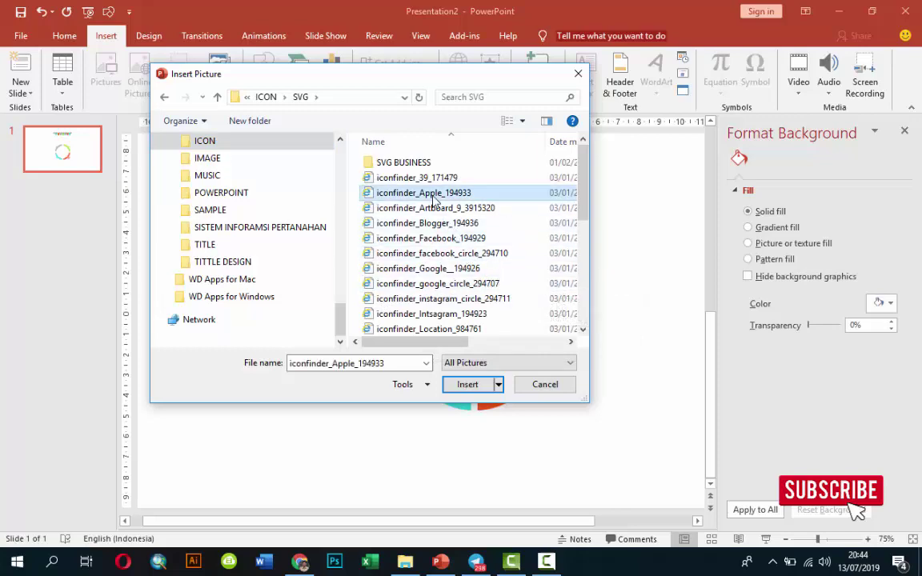
left_click(468, 386)
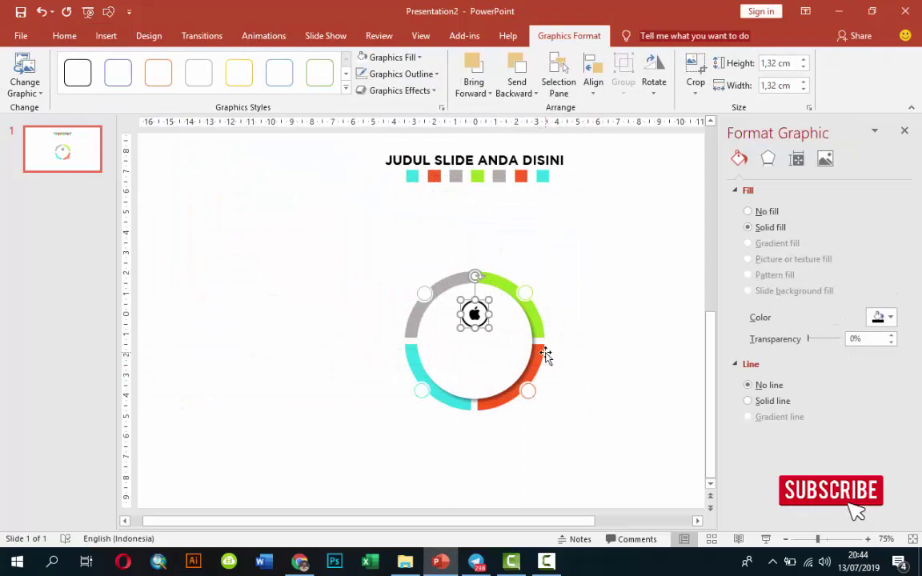
Step: Recolour the Apple icon grey, enlarge it to 2.08 cm and move it upper-centre
left_click(882, 318)
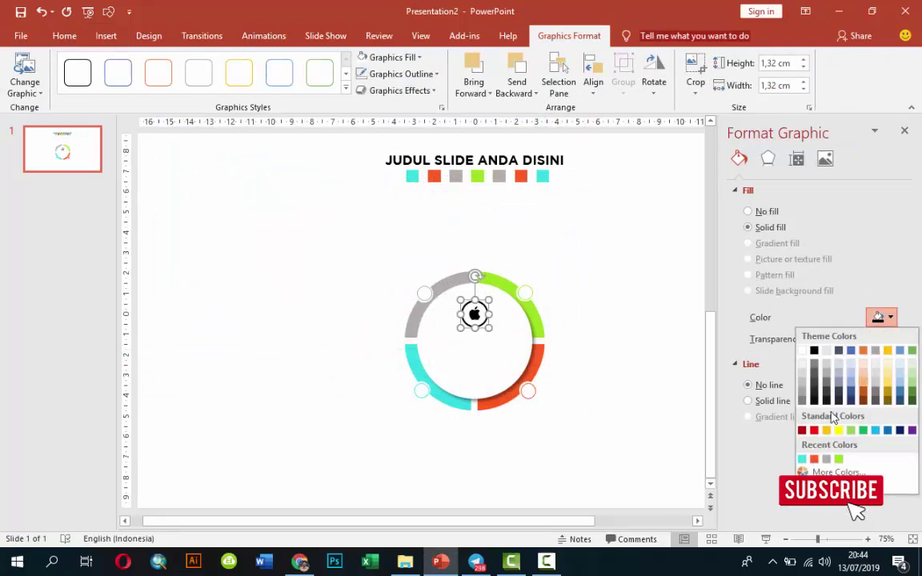
left_click(803, 406)
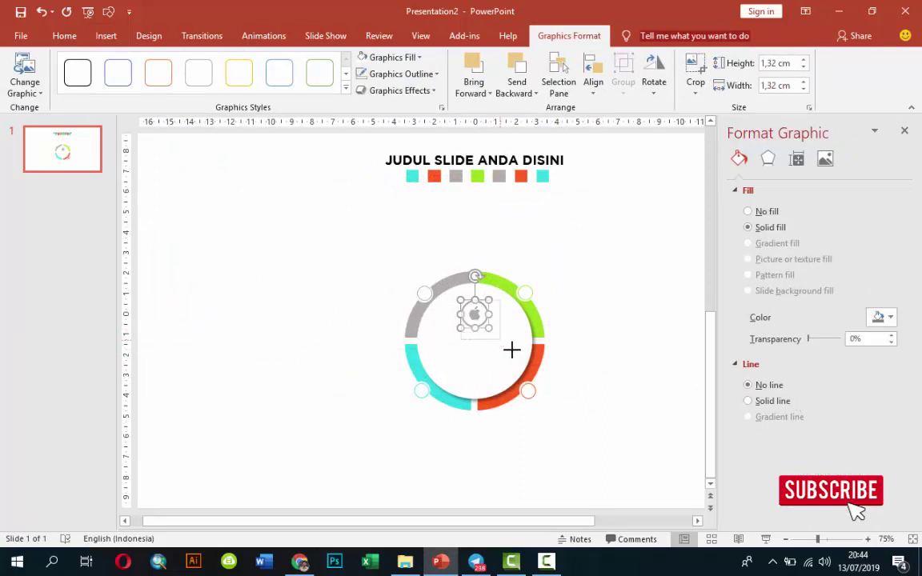
mouse_move(492, 330)
left_mouse_down()
mouse_move(521, 359)
mouse_move(506, 346)
left_mouse_up()
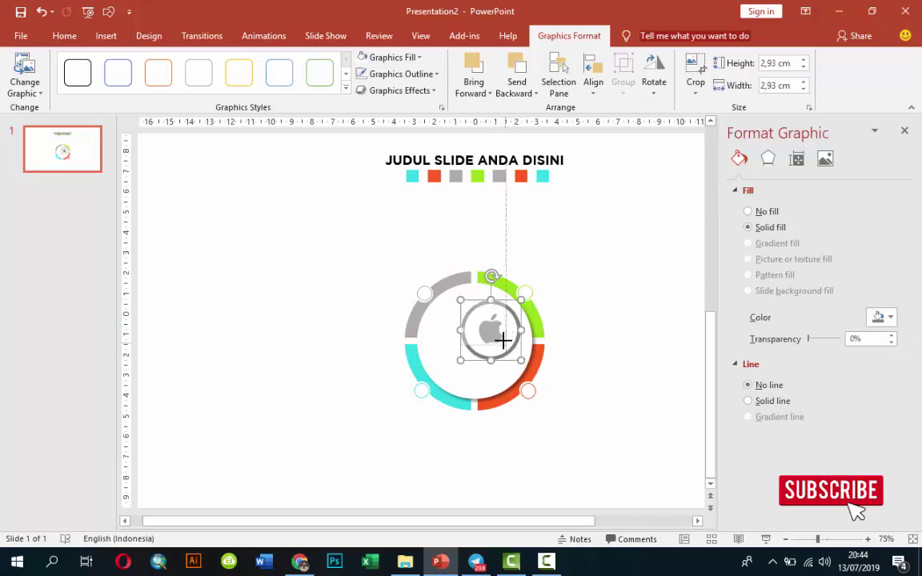
mouse_move(500, 311)
left_mouse_down()
mouse_move(489, 310)
mouse_move(488, 340)
mouse_move(489, 306)
mouse_move(498, 312)
left_mouse_up()
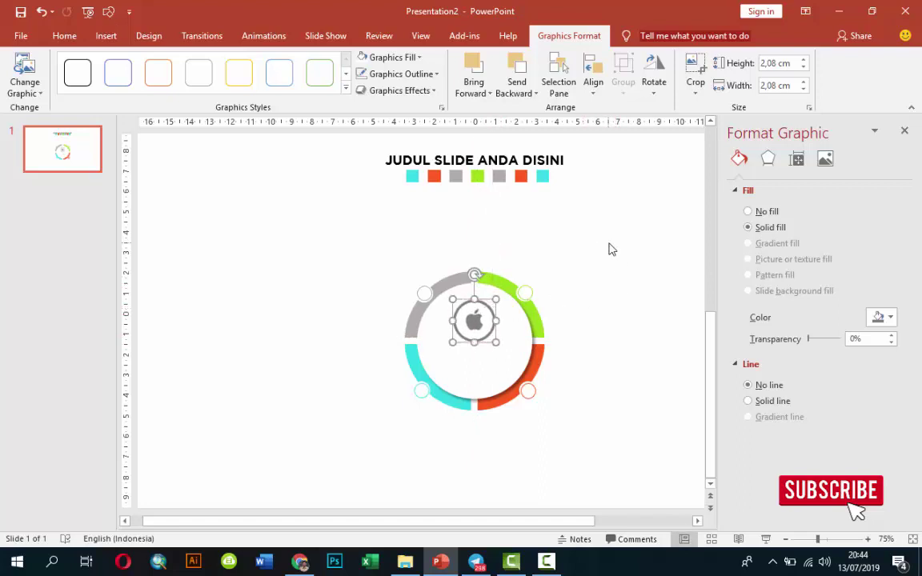
Step: Set the title 'JUDUL SLIDE ANDA DISINI' to 24 pt and raise it slightly
left_click(520, 160)
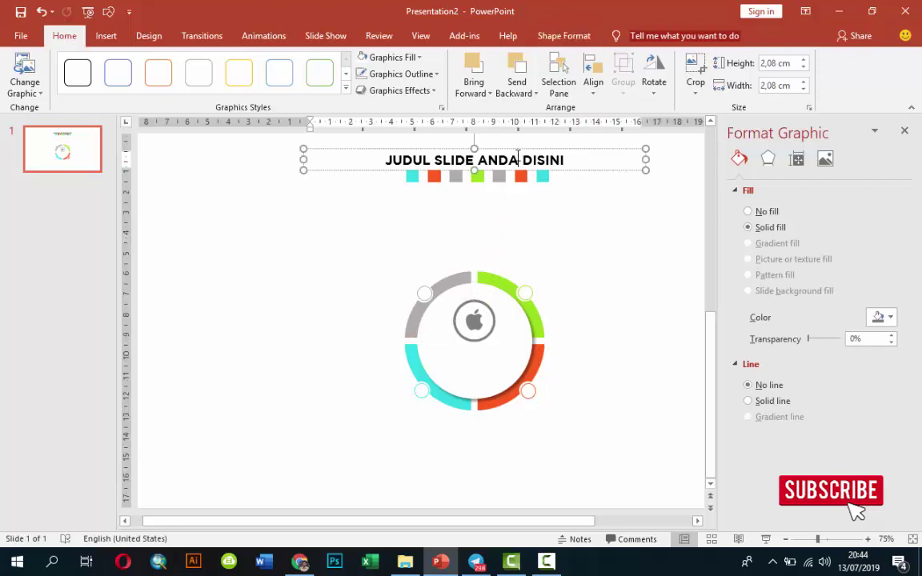
left_click(271, 62)
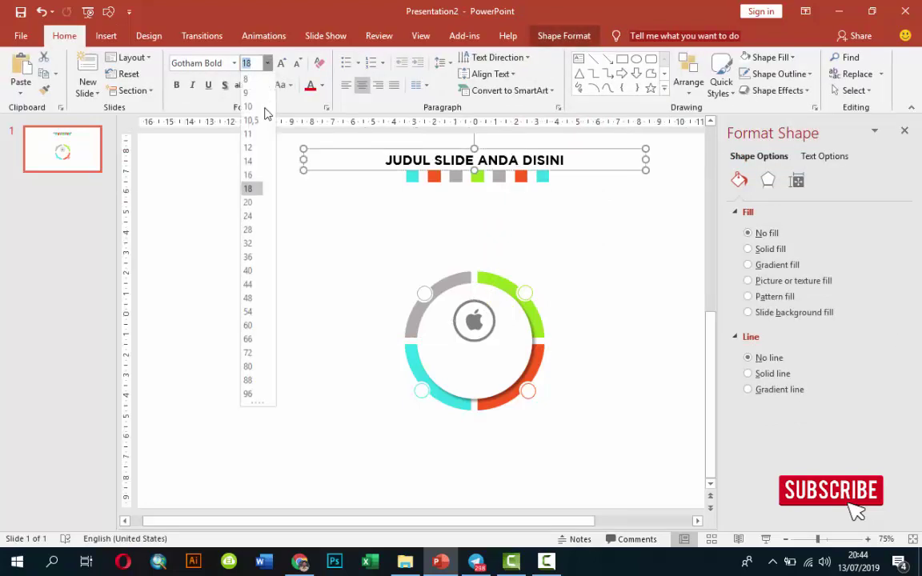
left_click(249, 214)
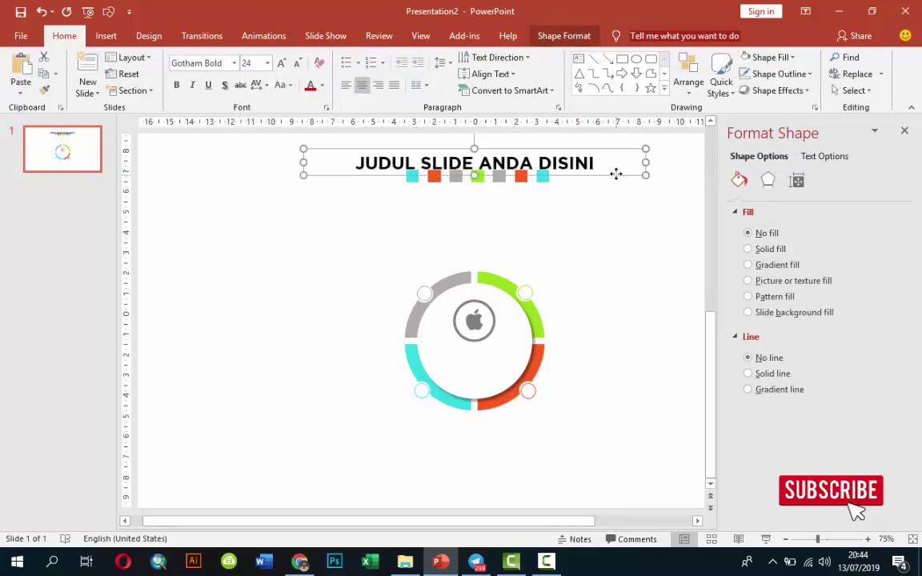
left_click_drag(616, 174, 612, 164)
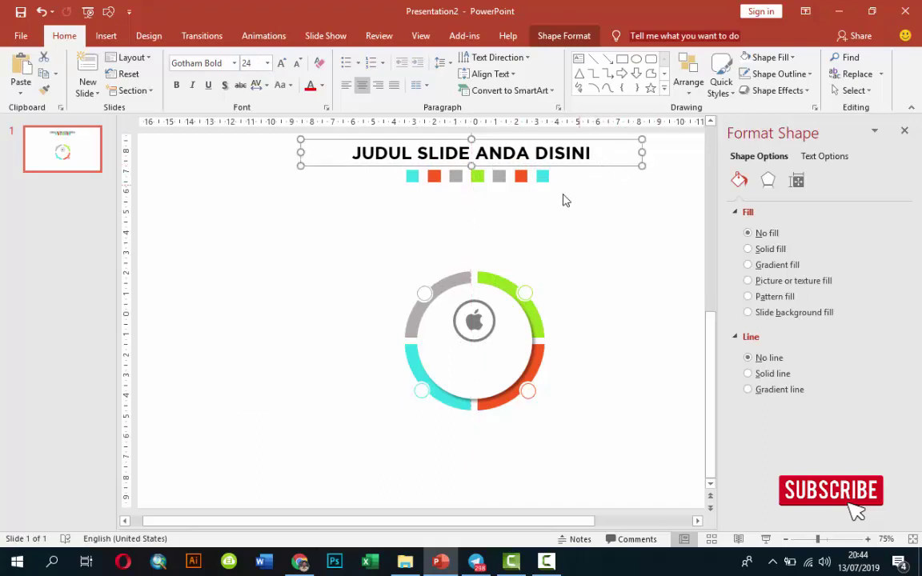
left_click(106, 36)
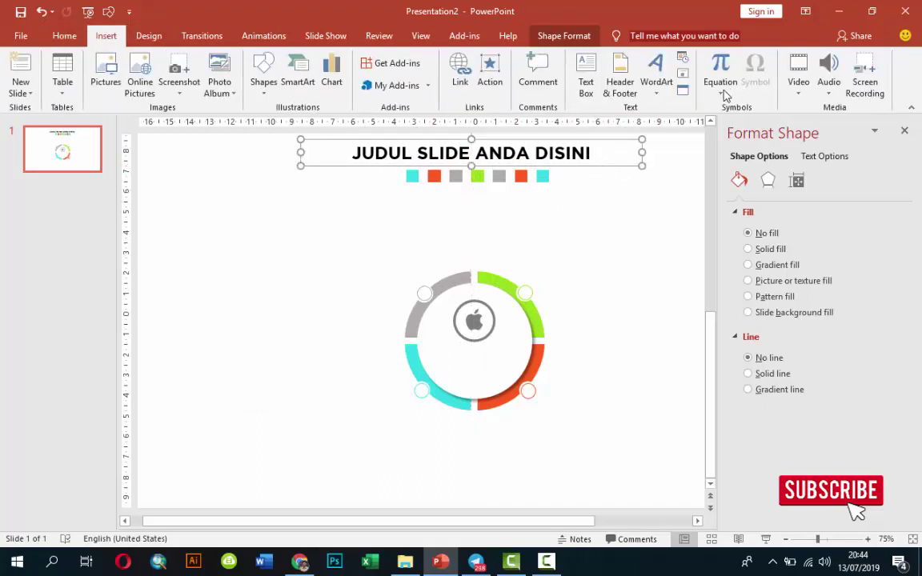
Step: Add a text box reading 'Sub Judul' beside the ring
left_click(586, 76)
left_click(452, 358)
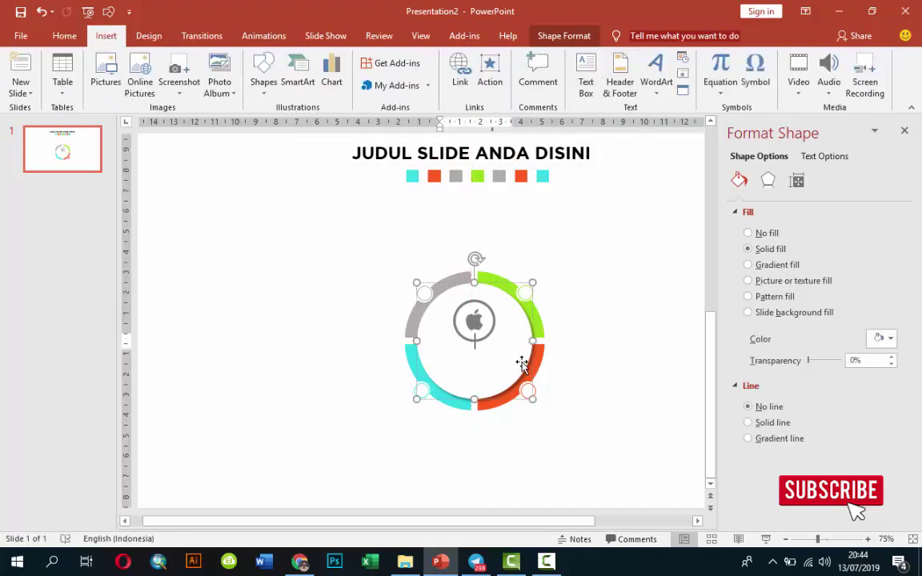
left_click(605, 310)
left_click(586, 76)
left_click(604, 312)
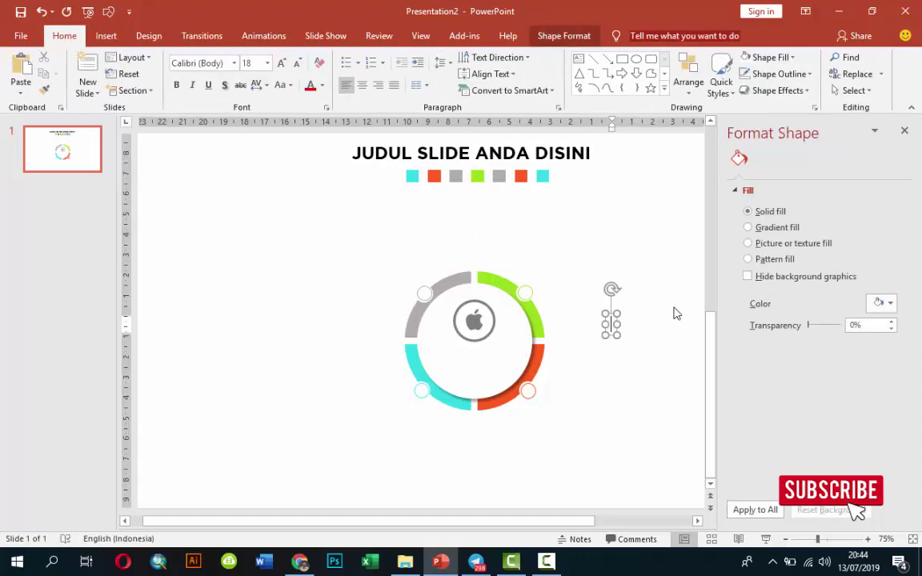
type("Sub")
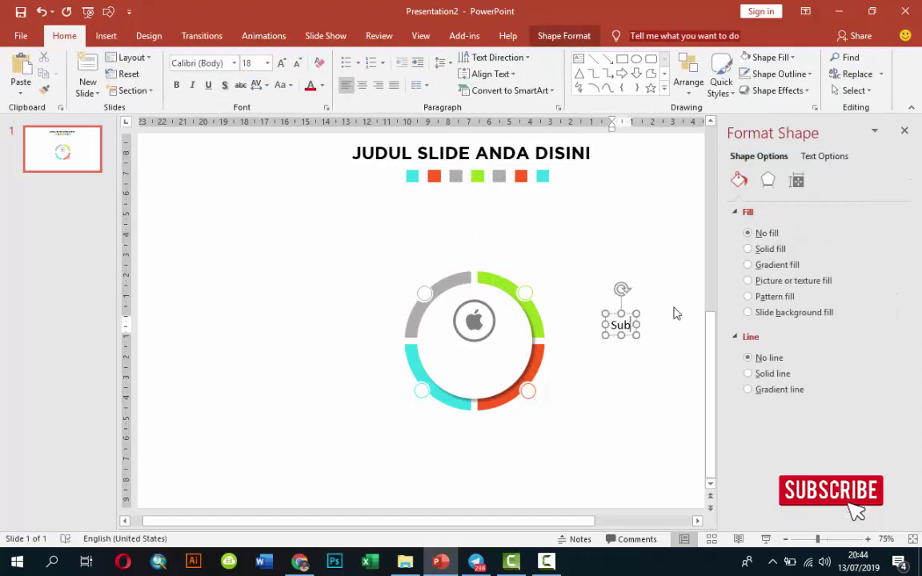
type(" jdu")
key("BackSpace")
key("BackSpace")
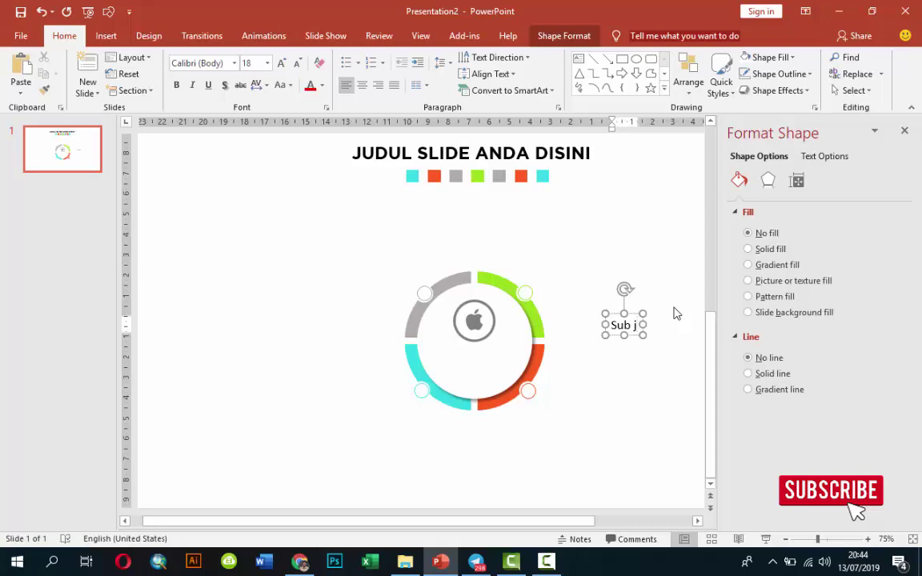
key("BackSpace")
type("Judul")
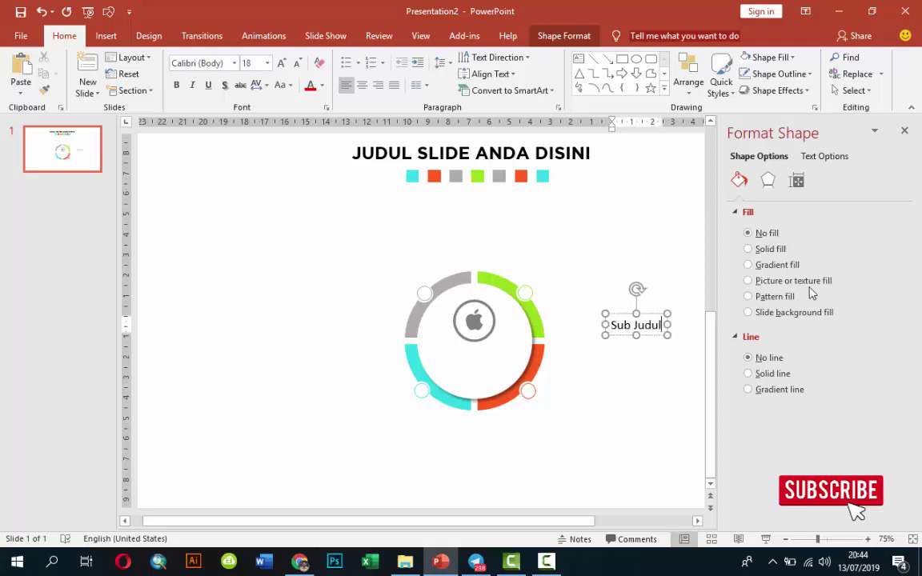
Step: Move the label into the ring's centre and retype it as 'SUB JUDUL'
left_click_drag(647, 313, 485, 343)
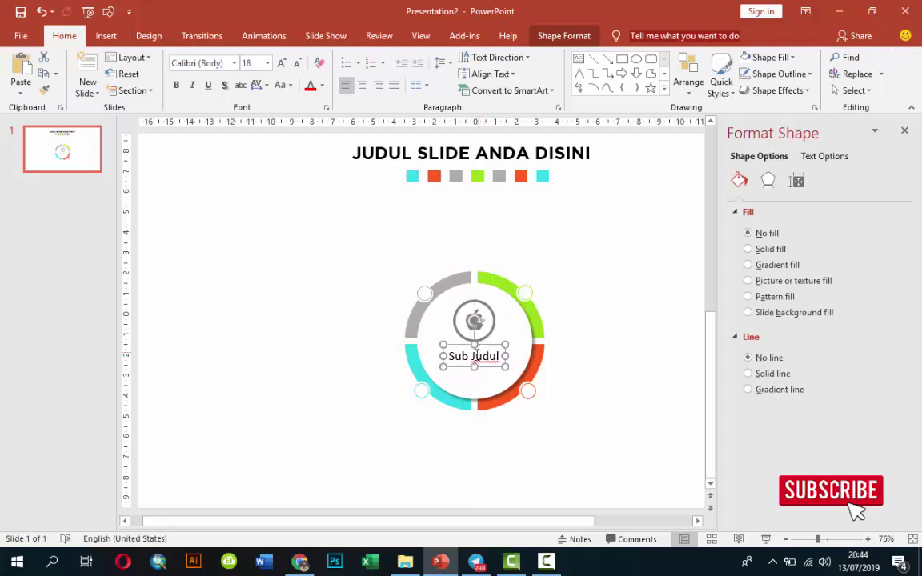
triple_click(454, 356)
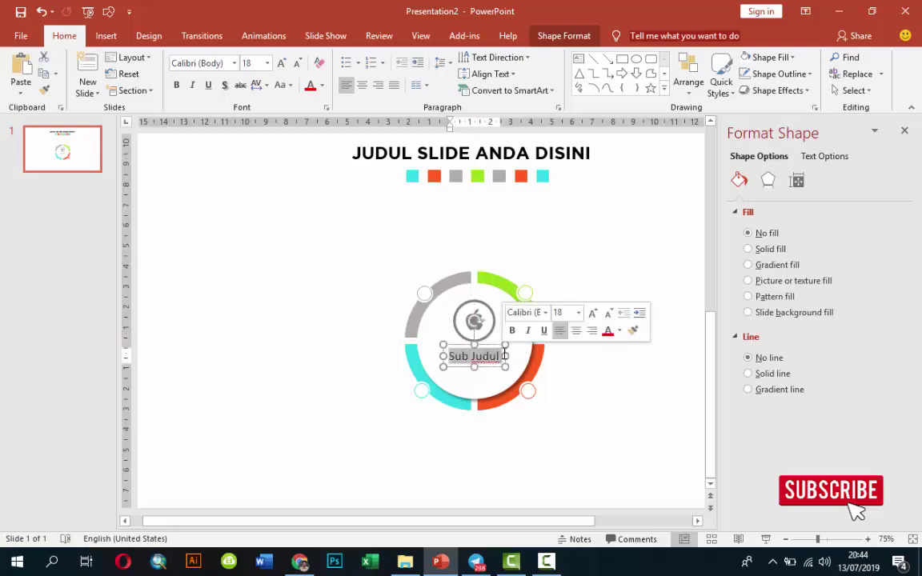
type("SUB JUD")
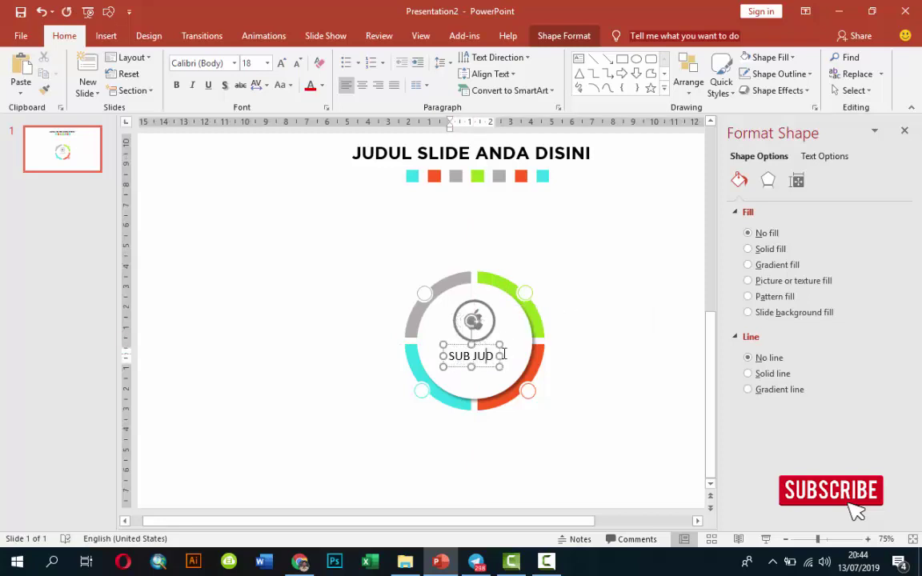
type("UL")
left_click(496, 344)
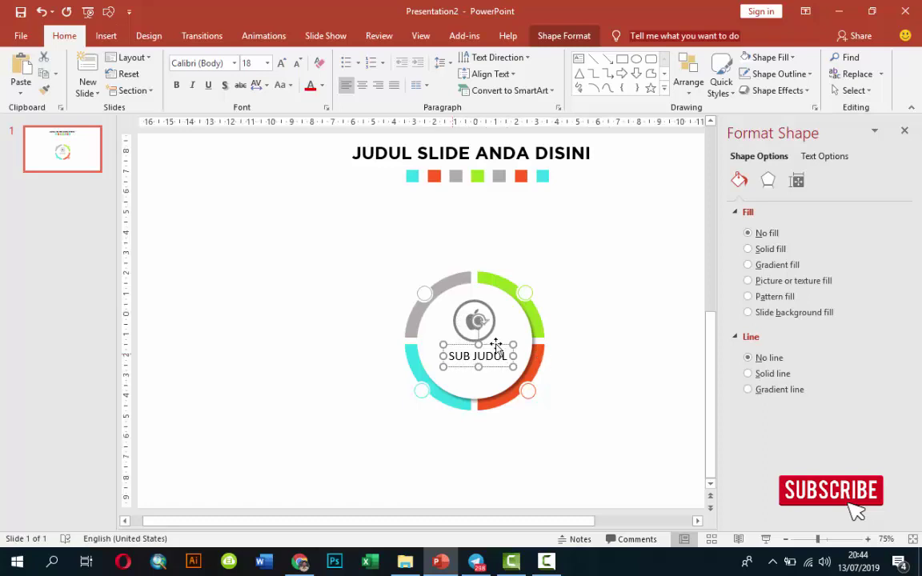
Step: Set SUB JUDUL to Gotham Bold and centre it just below the apple icon
left_click(210, 63)
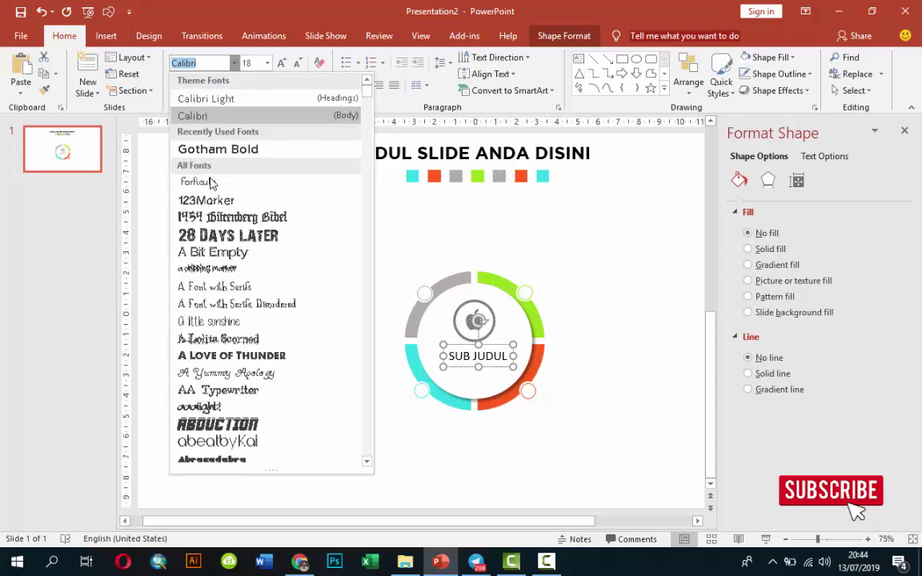
left_click(206, 148)
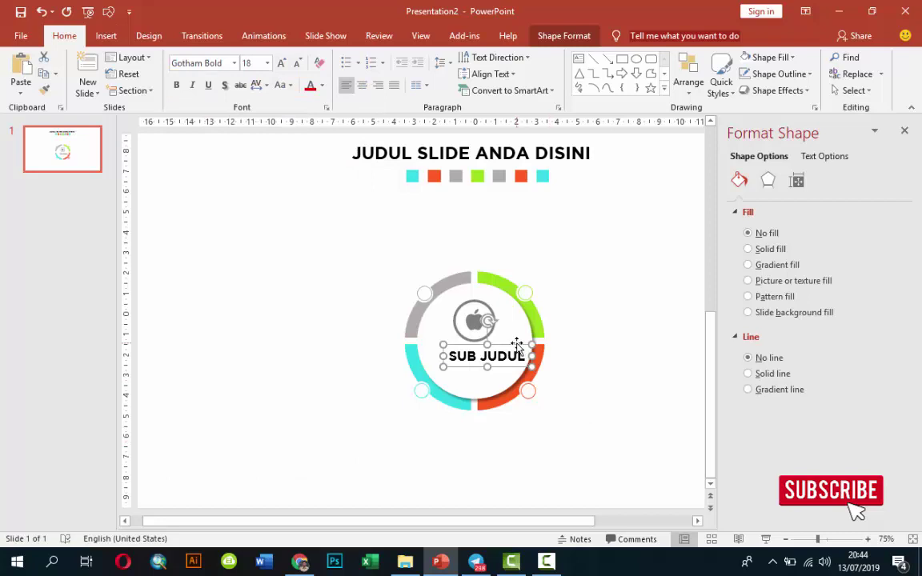
left_click_drag(517, 344, 502, 346)
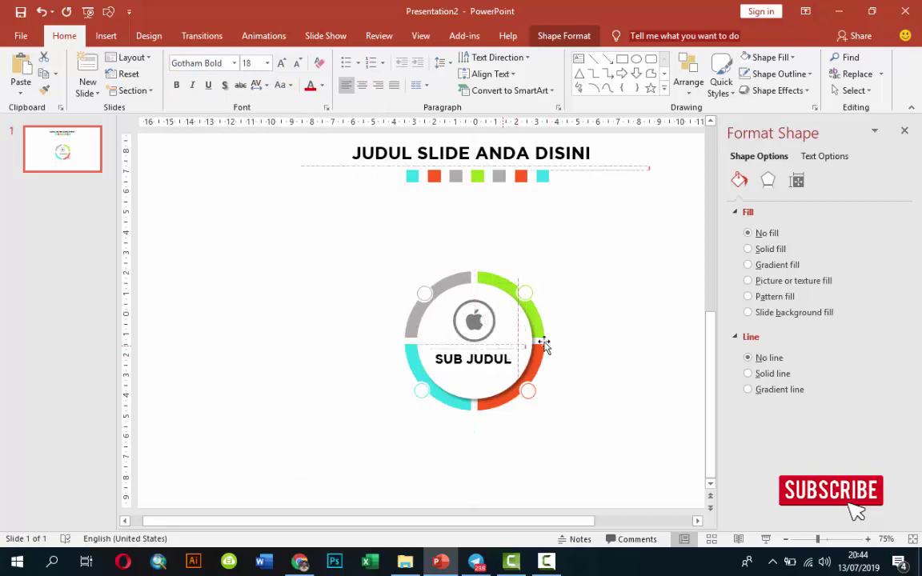
left_click(655, 323)
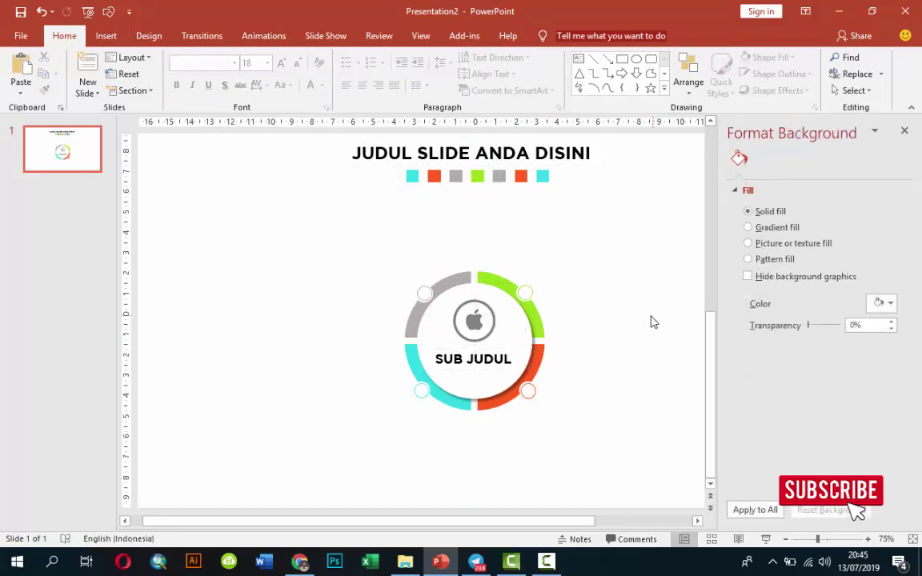
scroll(690, 319, "down", 1)
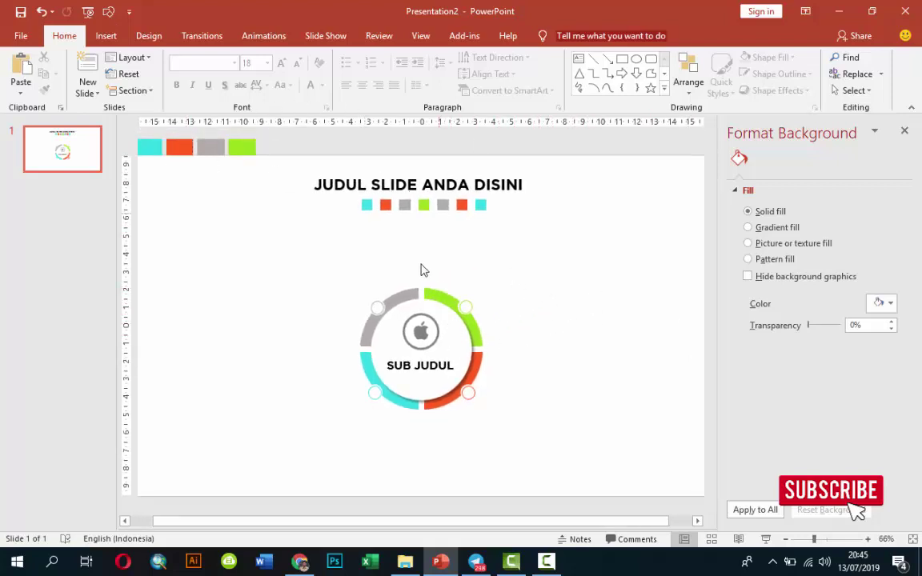
Step: Duplicate the SUB JUDUL label, move the copy to the ring's upper right, and colour it green
left_click(417, 365)
left_click(438, 358)
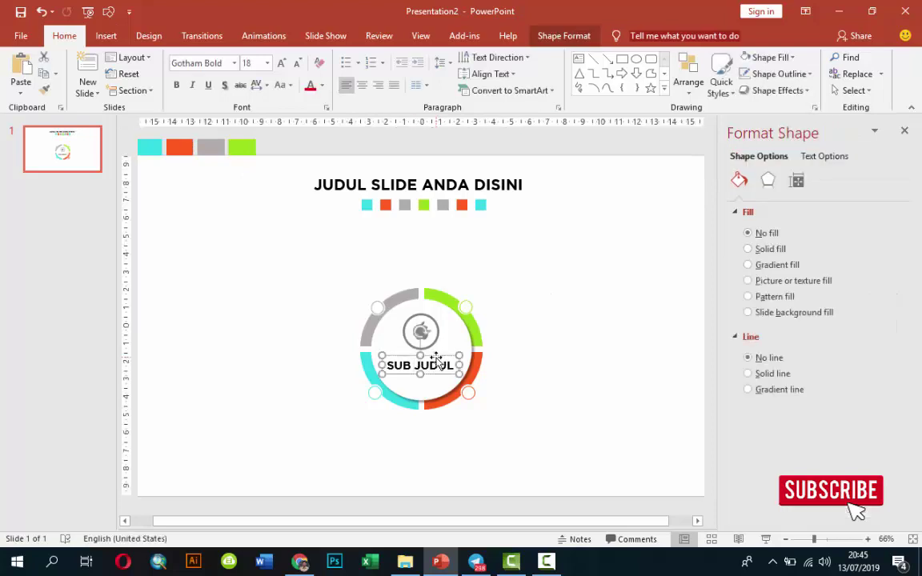
key("ctrl+z")
key("ctrl+v")
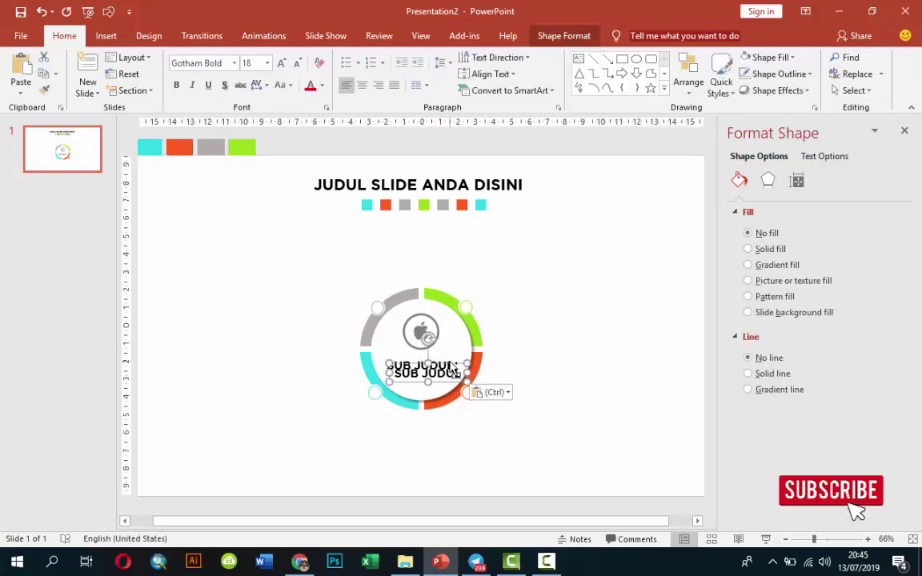
left_click_drag(450, 369, 561, 242)
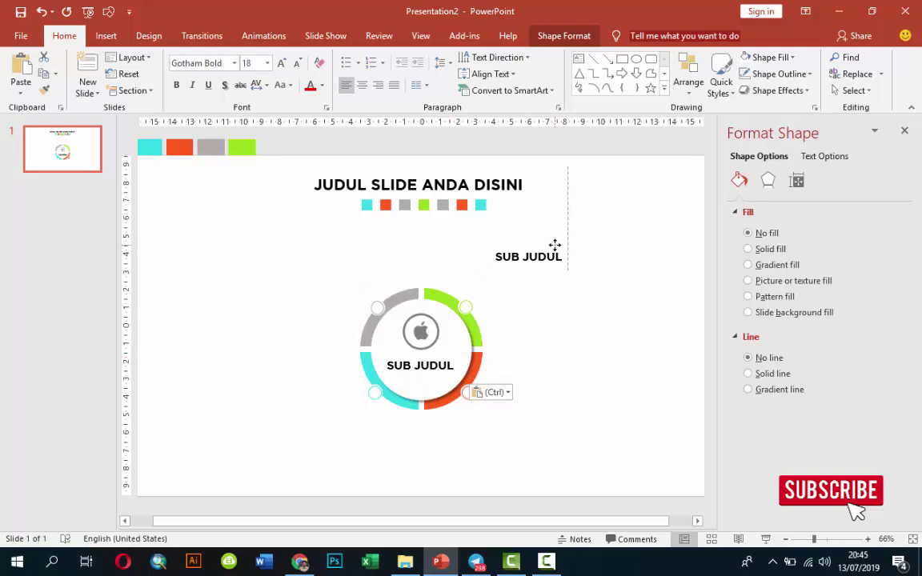
left_click(322, 86)
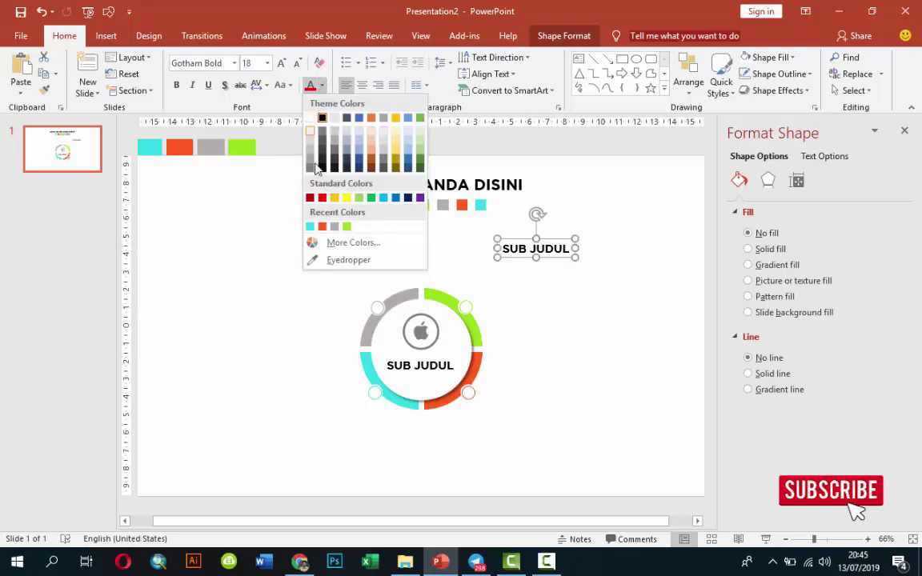
left_click(347, 228)
Step: Retype the green copy as 'TEKS DISINI' and nudge it slightly right and up
left_click_drag(505, 249, 564, 249)
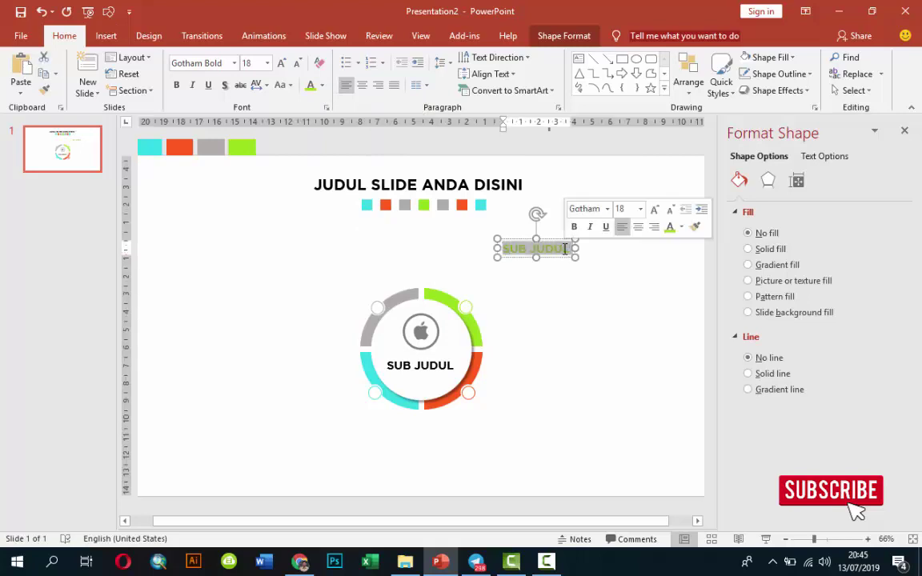
type("TEKS DIS")
type("INI")
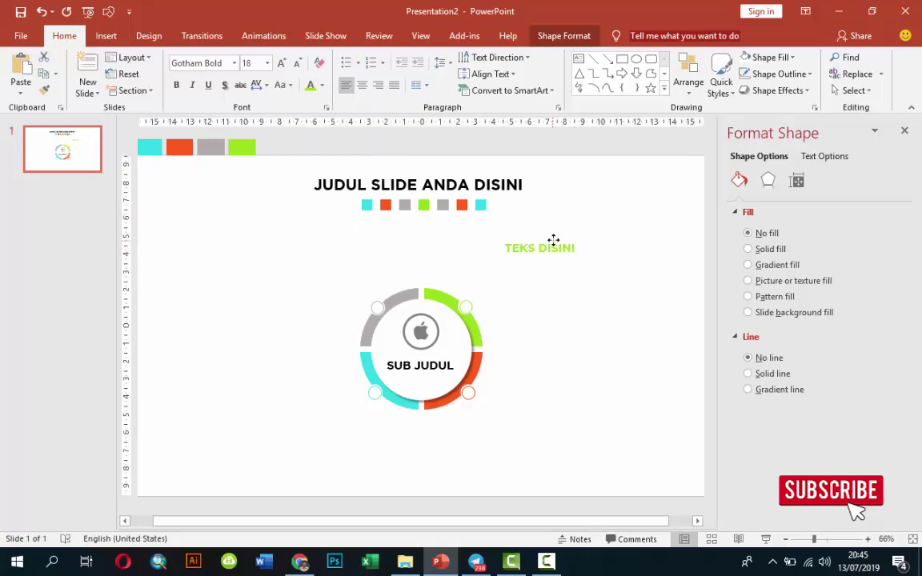
left_click_drag(551, 245, 569, 238)
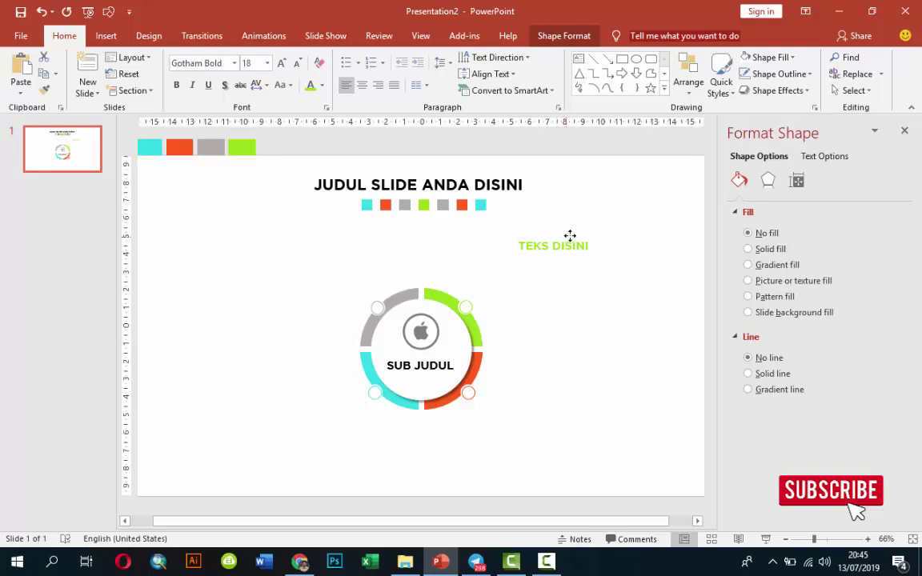
left_click(628, 280)
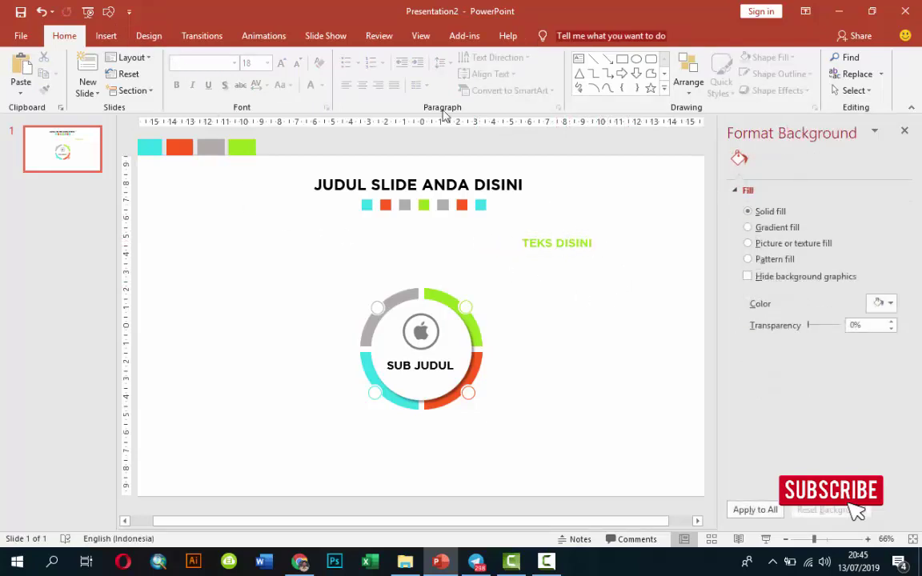
Step: Add a text box below TEKS DISINI with =rand(3) filler text, trimmed to one paragraph
left_click(106, 36)
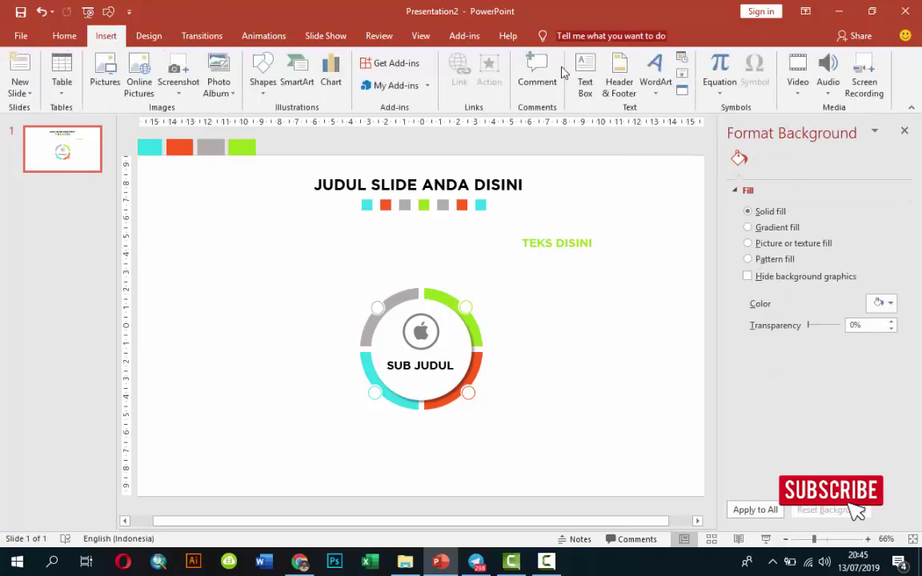
left_click(587, 82)
left_click_drag(524, 262, 688, 301)
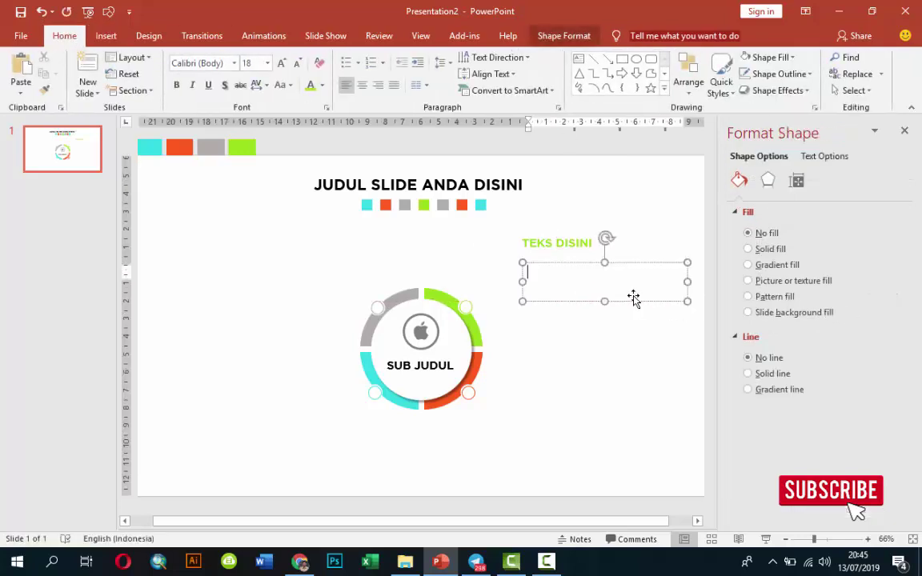
type("=ra")
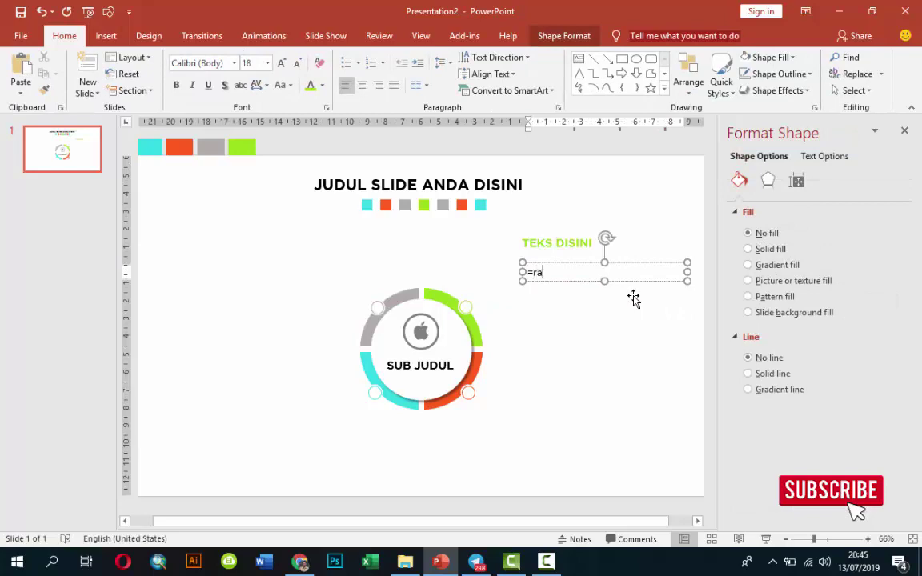
type("(3)")
key("Return")
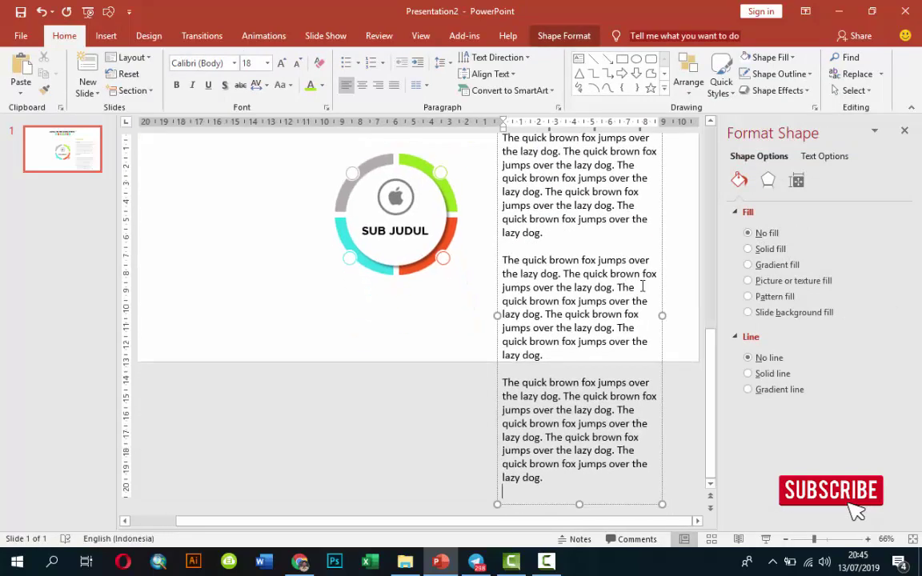
key("ctrl+shift+Up")
key("ctrl+shift+Up")
key("Delete")
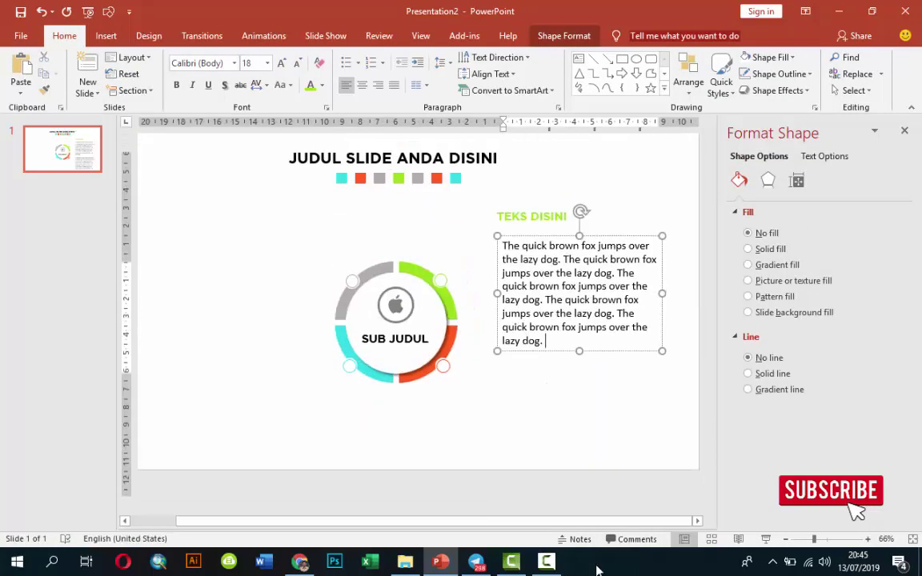
Step: Set the paragraph's font to Lato at 12 pt
left_click(599, 264)
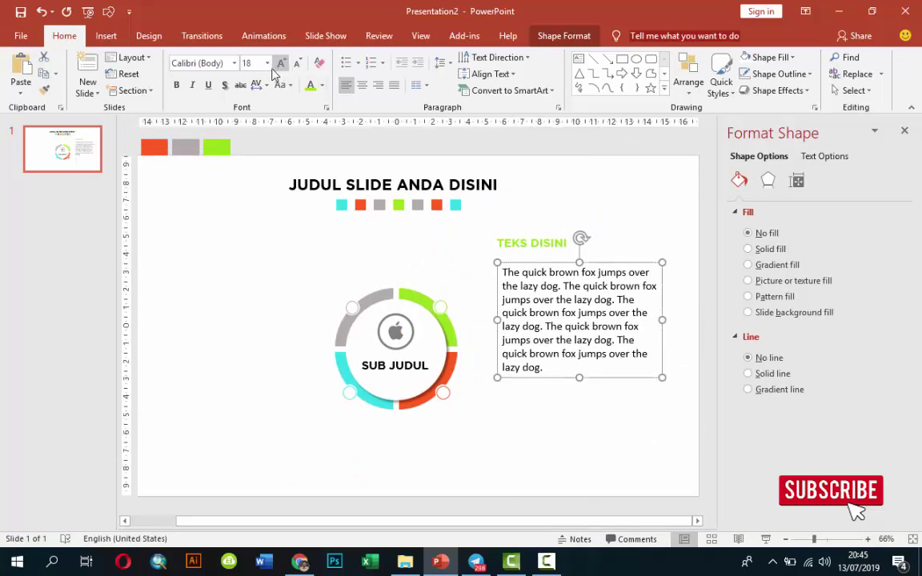
left_click(227, 63)
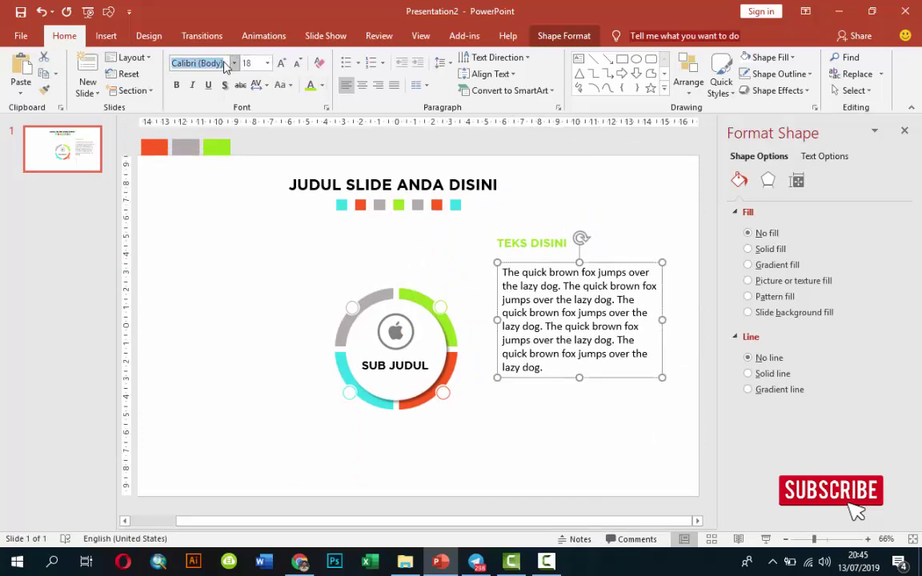
type("Lato")
key("Return")
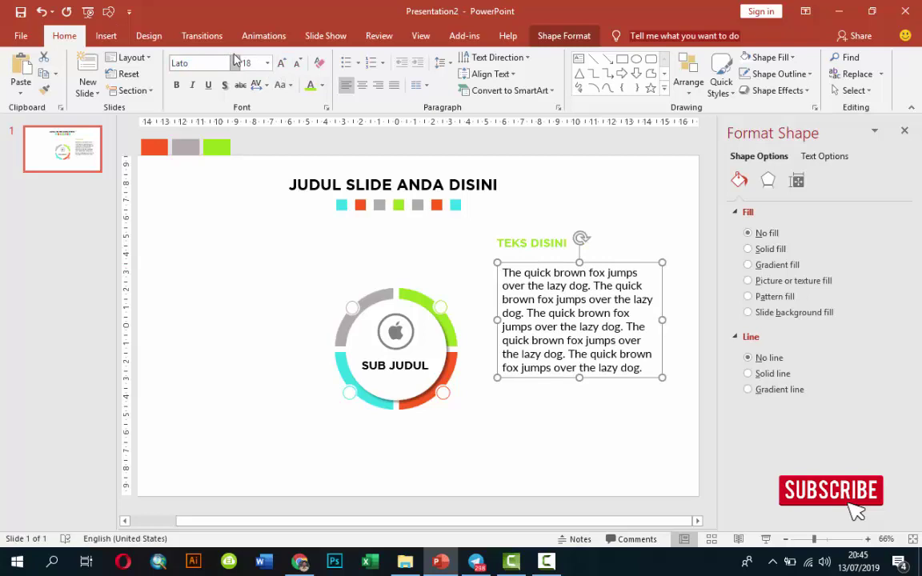
left_click(267, 63)
left_click(255, 149)
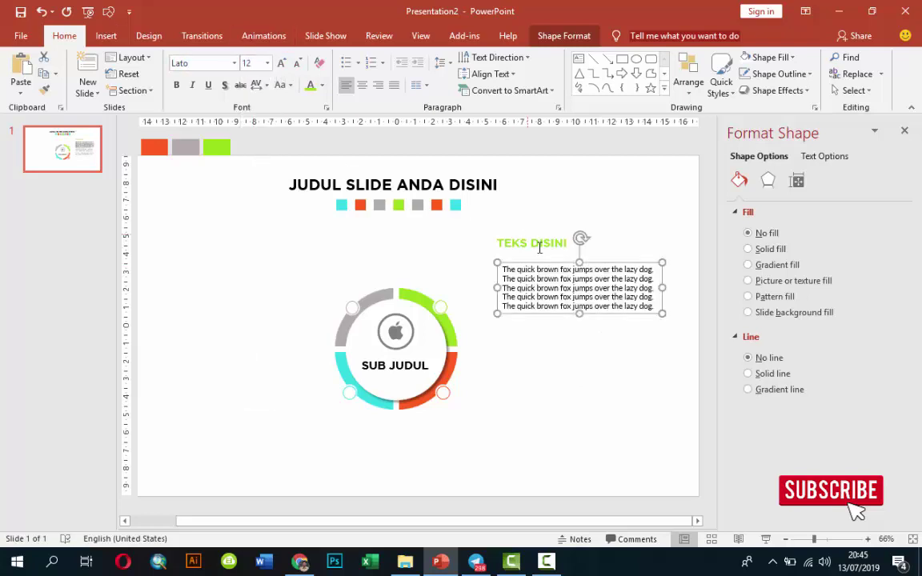
Step: Delete the paragraph's last sentence and resize the box around three sentences
left_click_drag(662, 287, 688, 288)
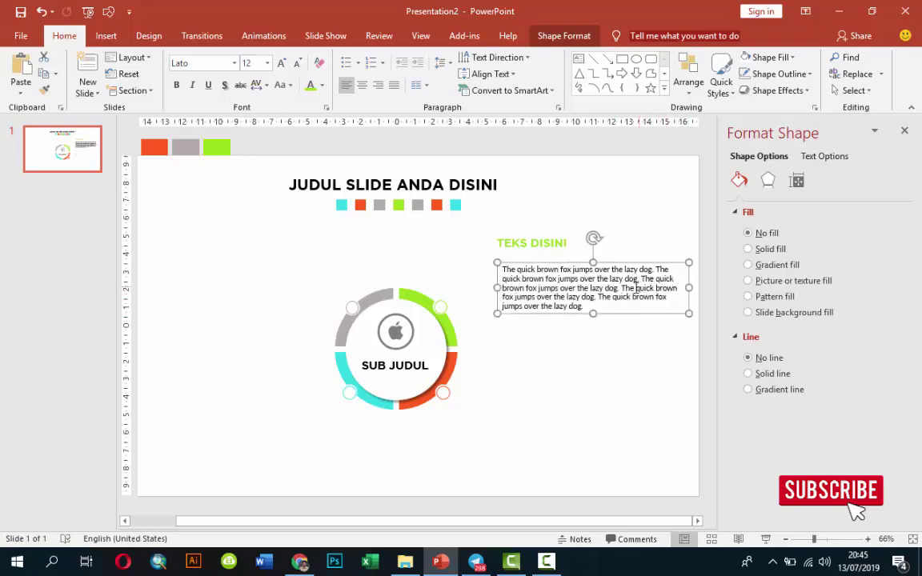
left_click_drag(624, 287, 584, 306)
key("BackSpace")
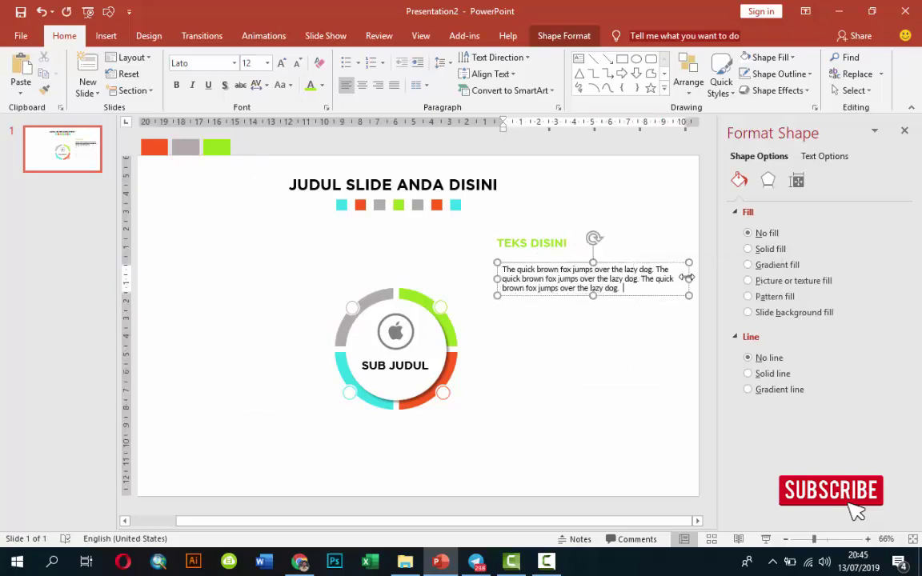
left_click_drag(689, 288, 637, 281)
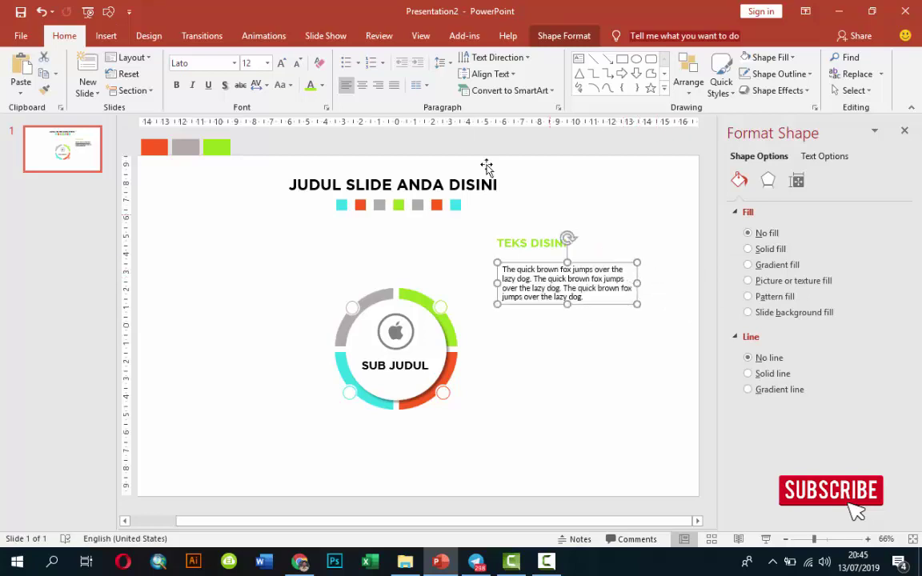
Step: Colour the paragraph dark grey and align it under the green heading
left_click(322, 85)
left_click(312, 167)
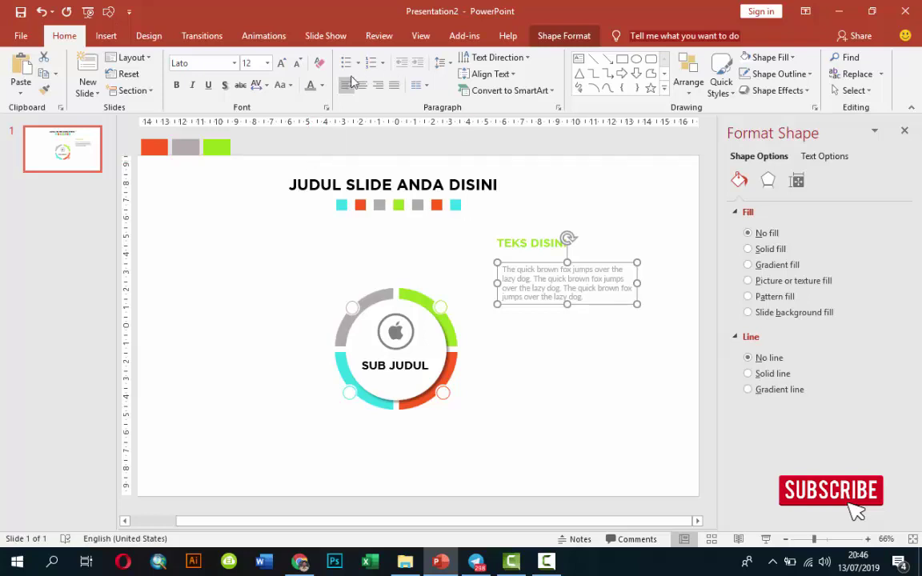
left_click(322, 85)
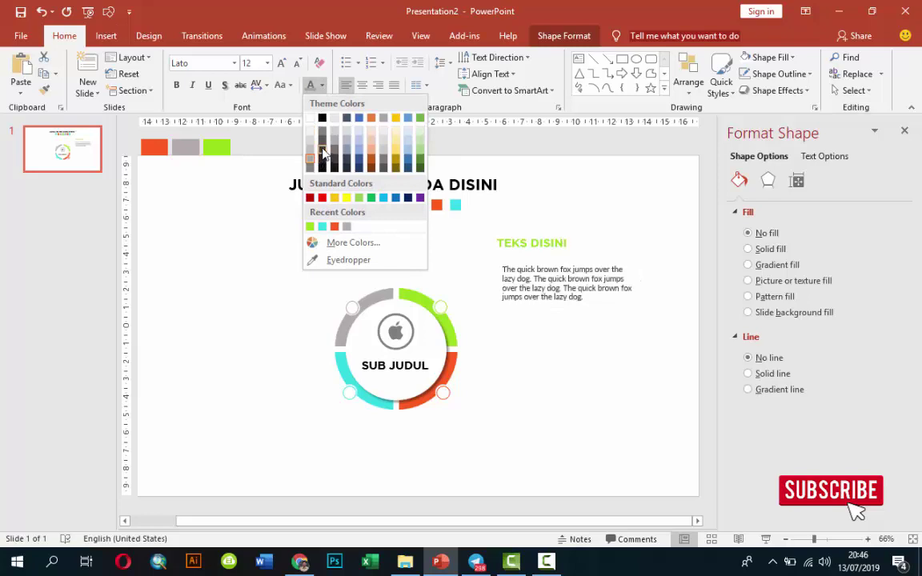
left_click(322, 152)
left_click_drag(558, 266, 544, 249)
left_click(636, 195)
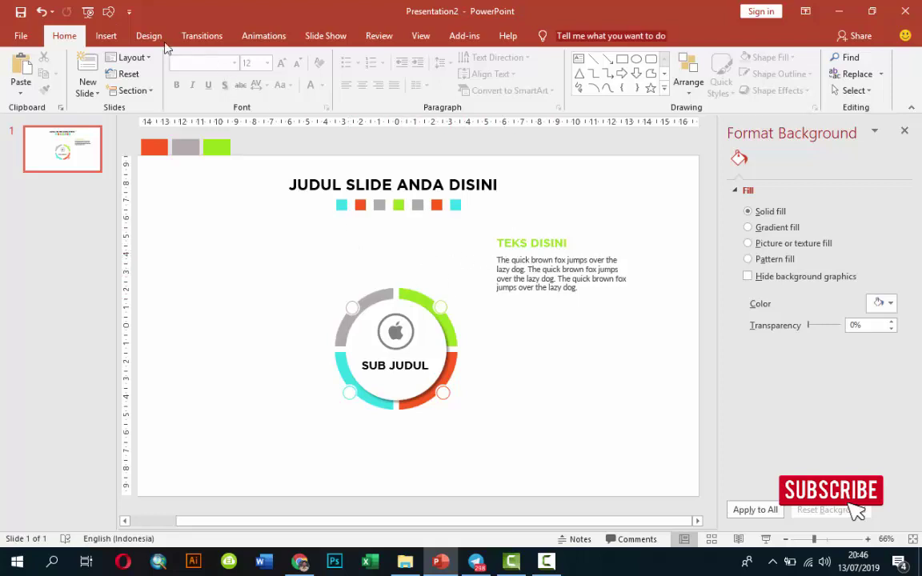
Step: Draw an elbow connector from the green segment's circle to the TEKS DISINI heading
left_click(107, 35)
left_click(264, 76)
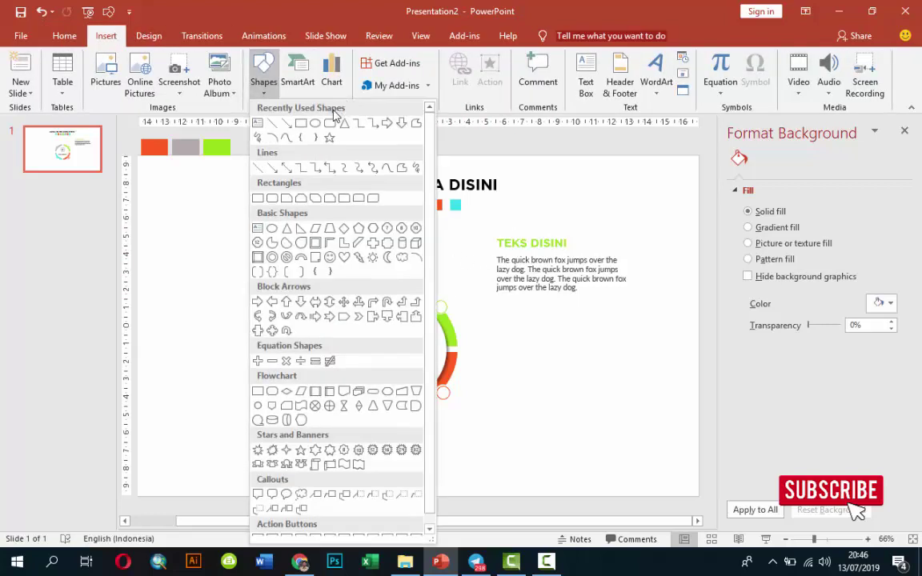
left_click(352, 122)
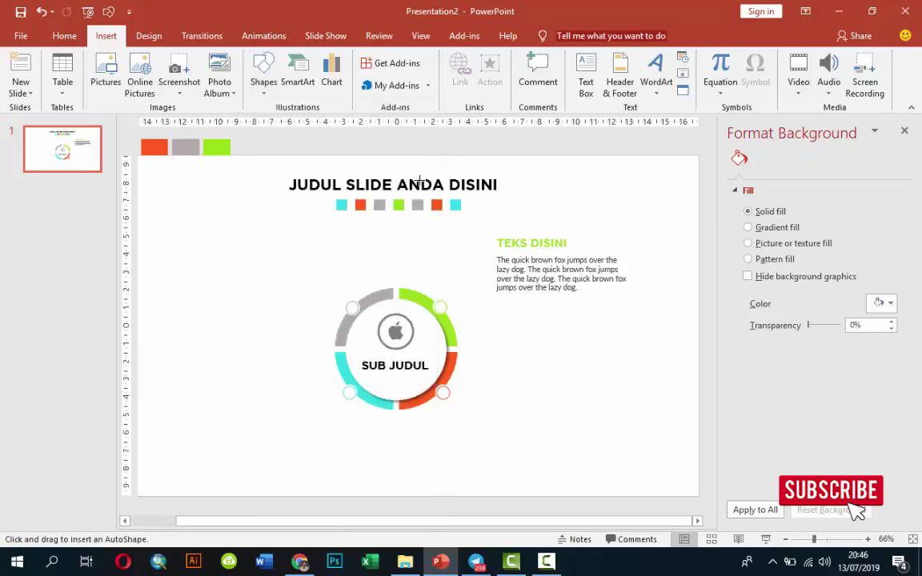
left_click_drag(439, 306, 492, 255)
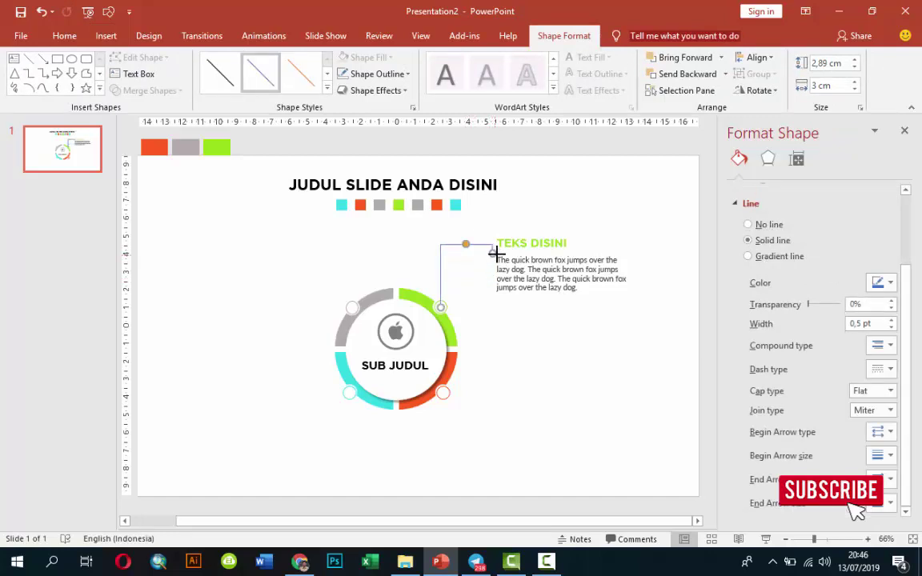
mouse_move(497, 255)
left_mouse_down()
mouse_move(506, 258)
mouse_move(492, 242)
left_mouse_up()
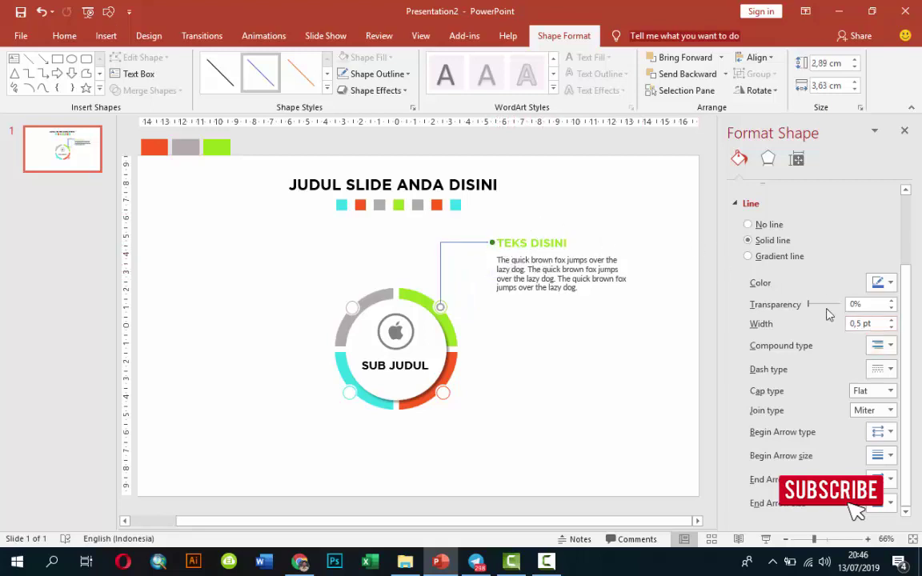
Step: Make the connector line black with a 1 pt width
left_click(886, 285)
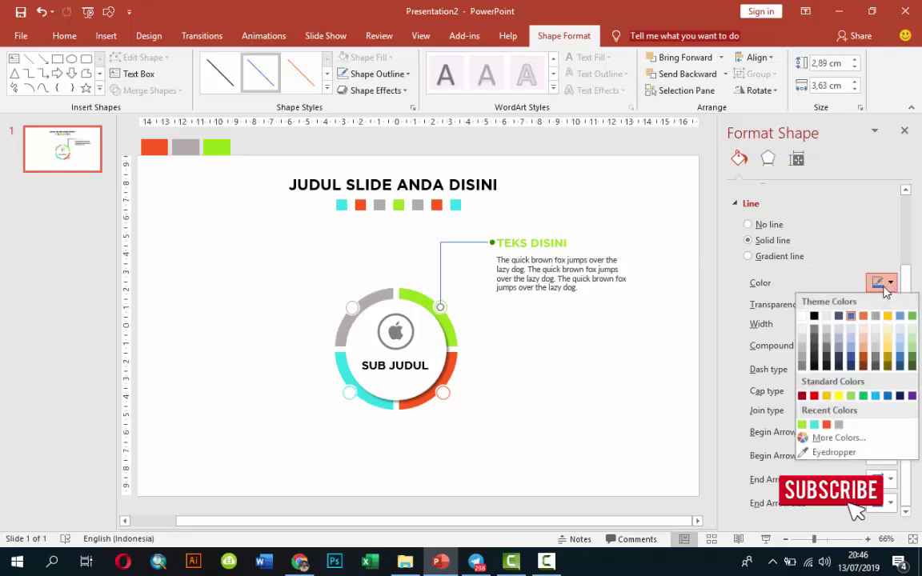
left_click(816, 317)
left_click_drag(876, 322, 830, 327)
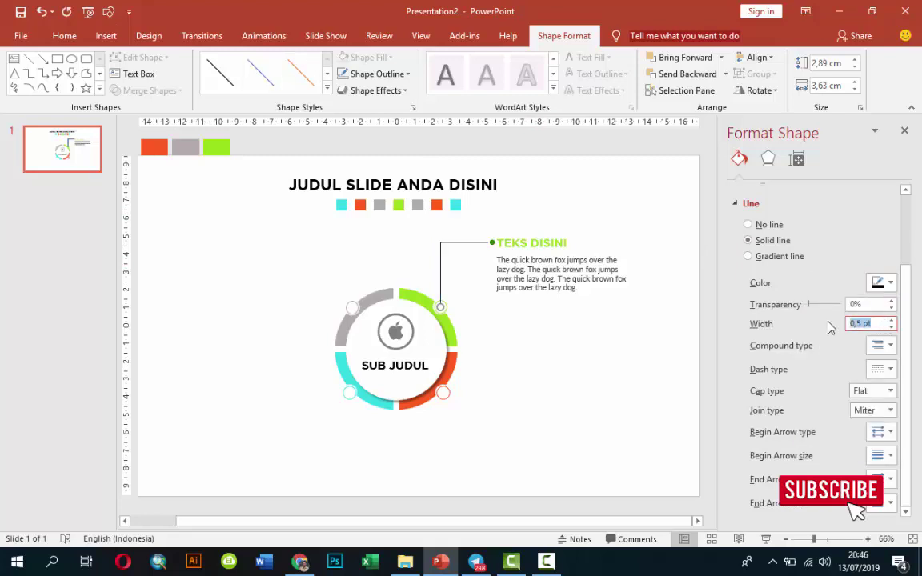
type("1")
key("Tab")
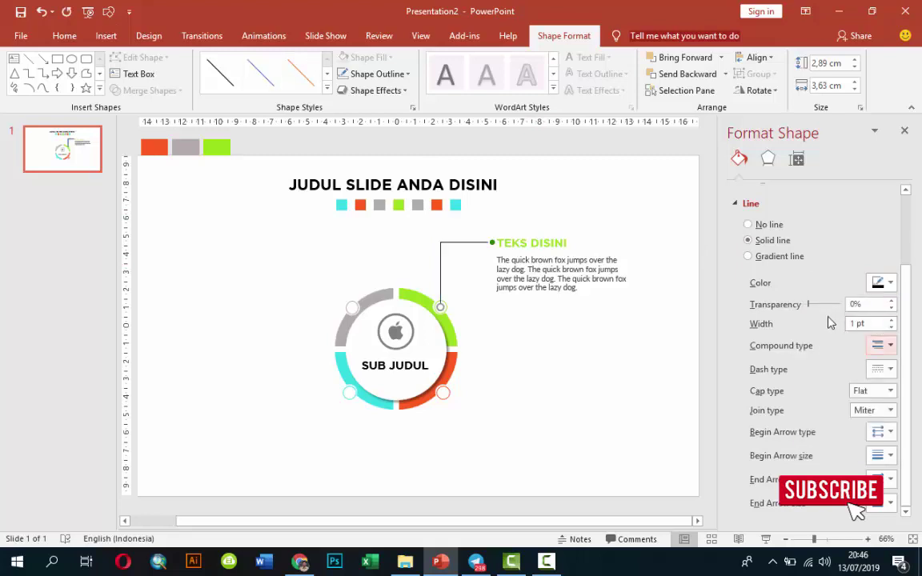
left_click(551, 321)
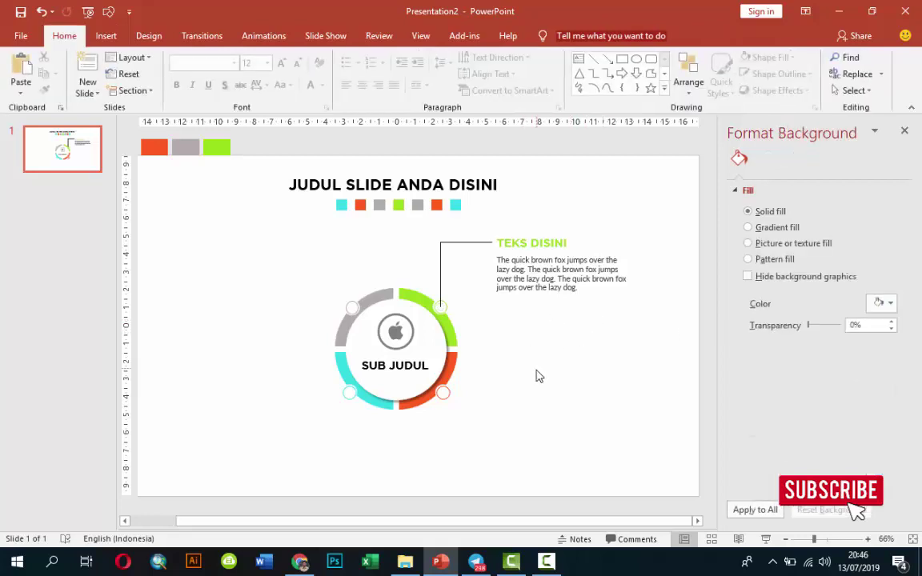
Step: Copy the green heading and paragraph to the lower right and turn that heading orange-red
left_click(533, 243)
left_click(565, 277, "shift")
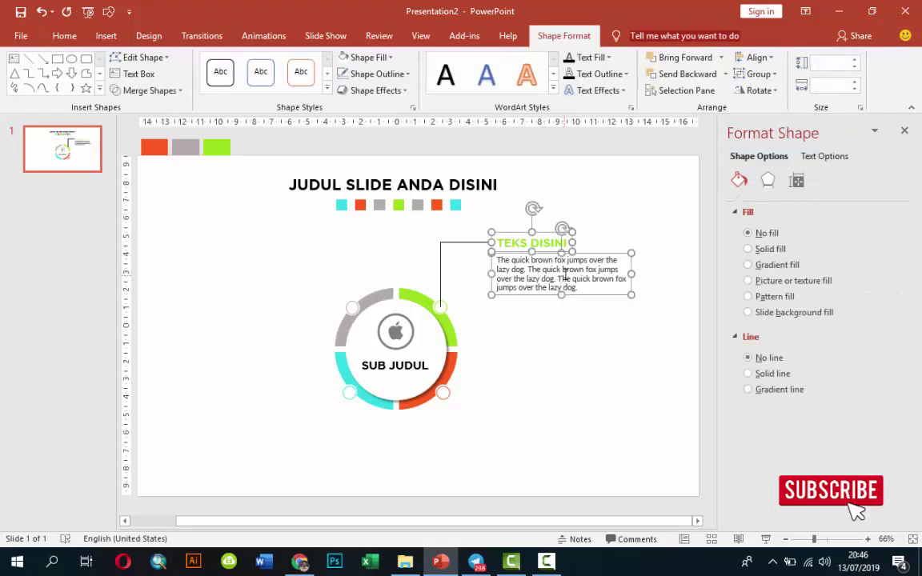
left_click_drag(583, 295, 587, 454)
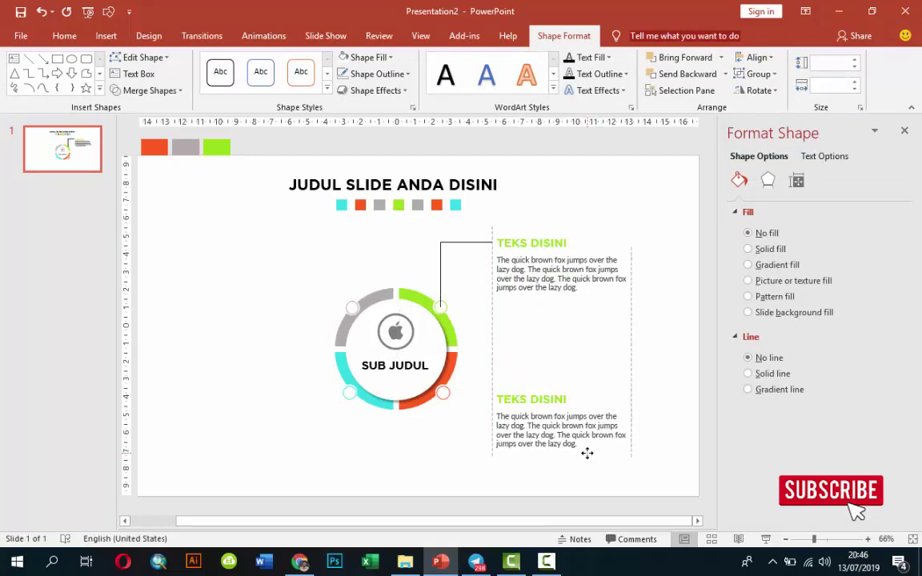
left_click(628, 376)
left_click(526, 395)
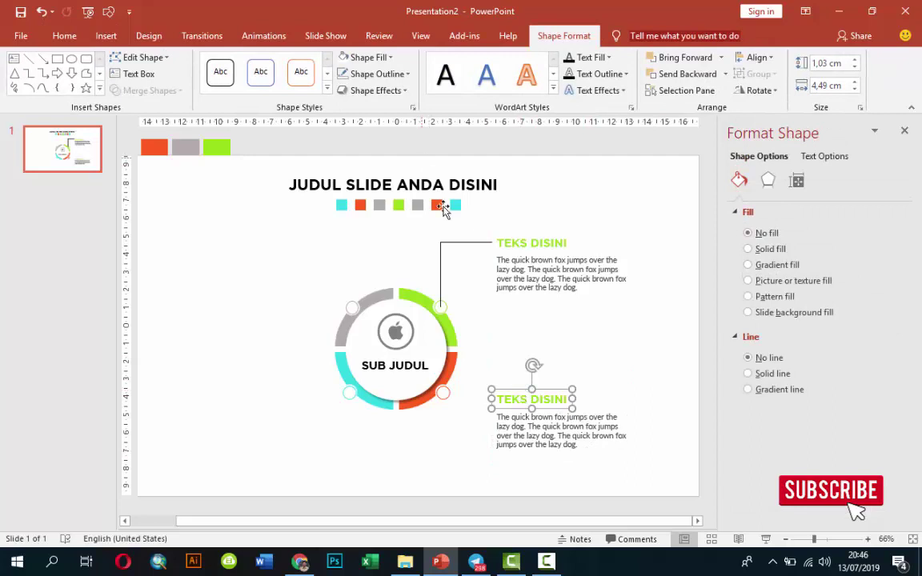
triple_click(499, 395)
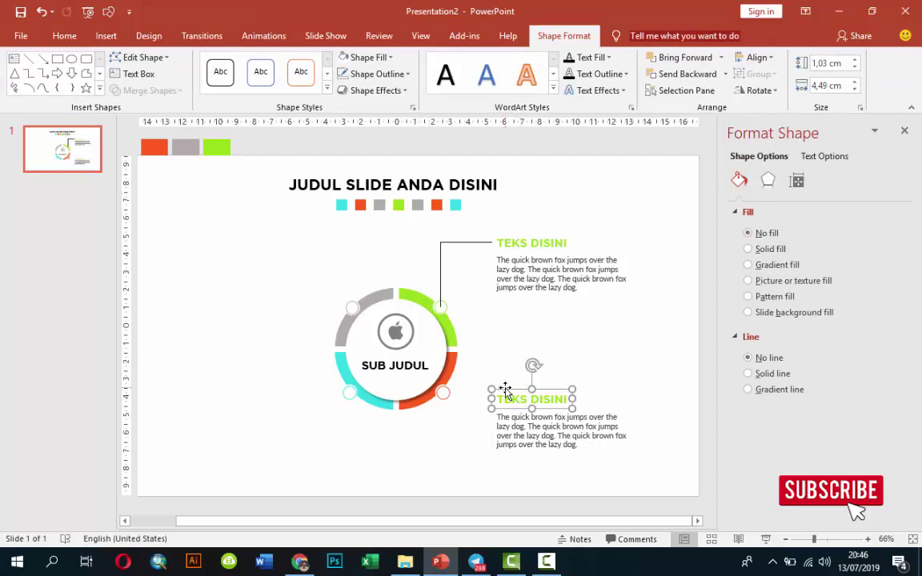
left_click(63, 35)
left_click(321, 84)
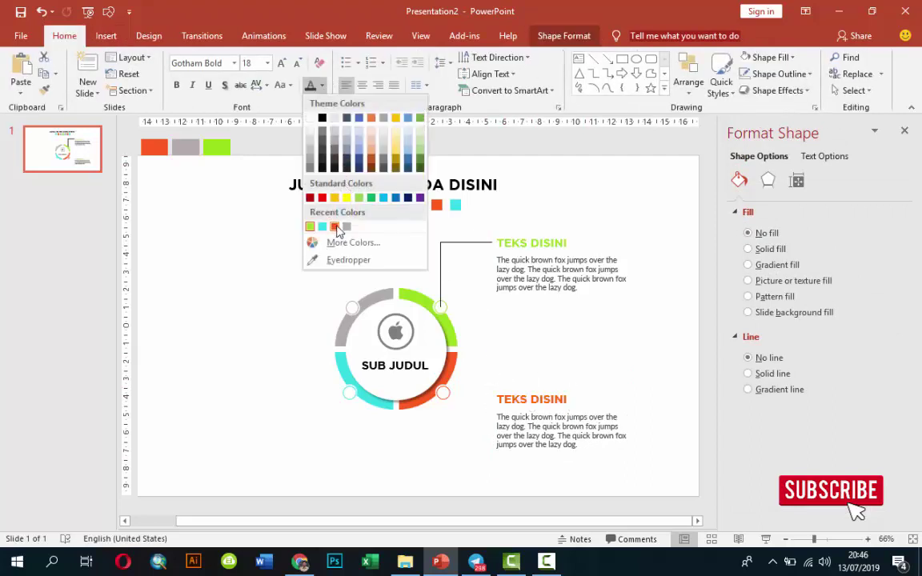
left_click(334, 226)
Step: Copy the orange block to the lower left, right-align its paragraph, and realign the heading
left_click(594, 419, "shift")
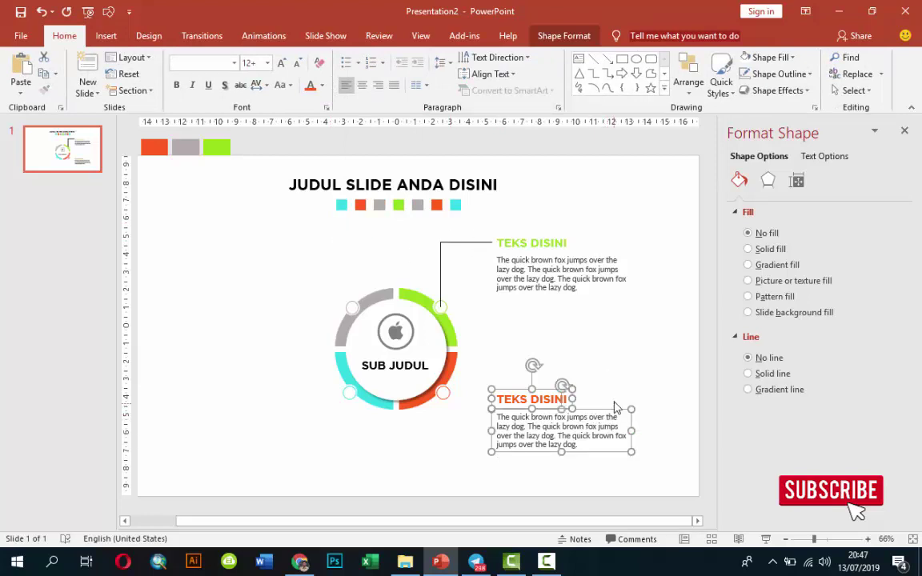
mouse_move(616, 408)
left_mouse_down()
mouse_move(252, 416)
mouse_move(285, 422)
left_mouse_up()
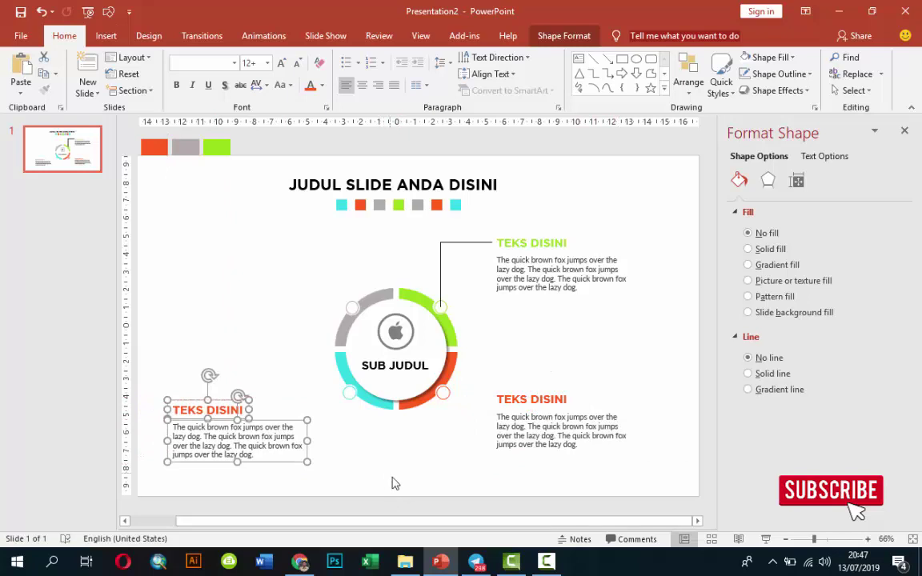
left_click_drag(368, 521, 278, 520)
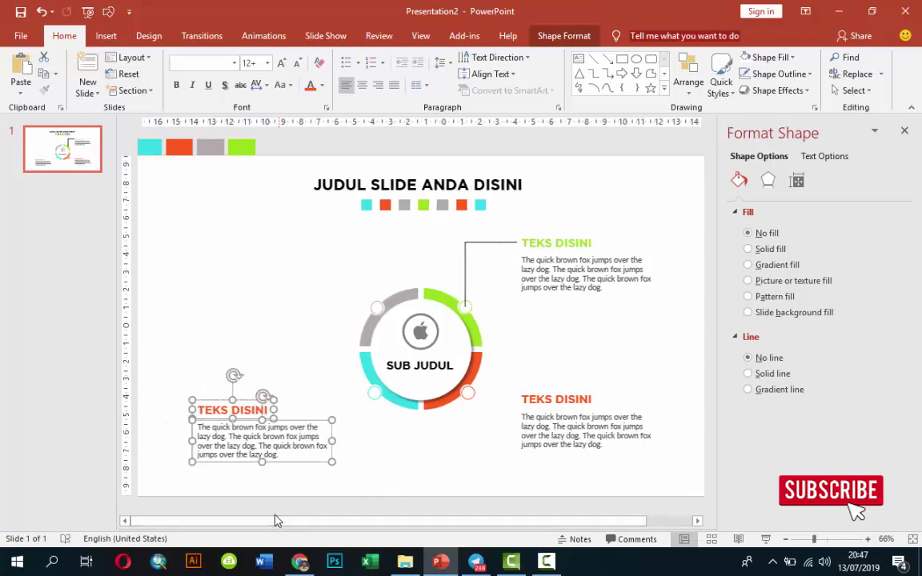
left_click(377, 85)
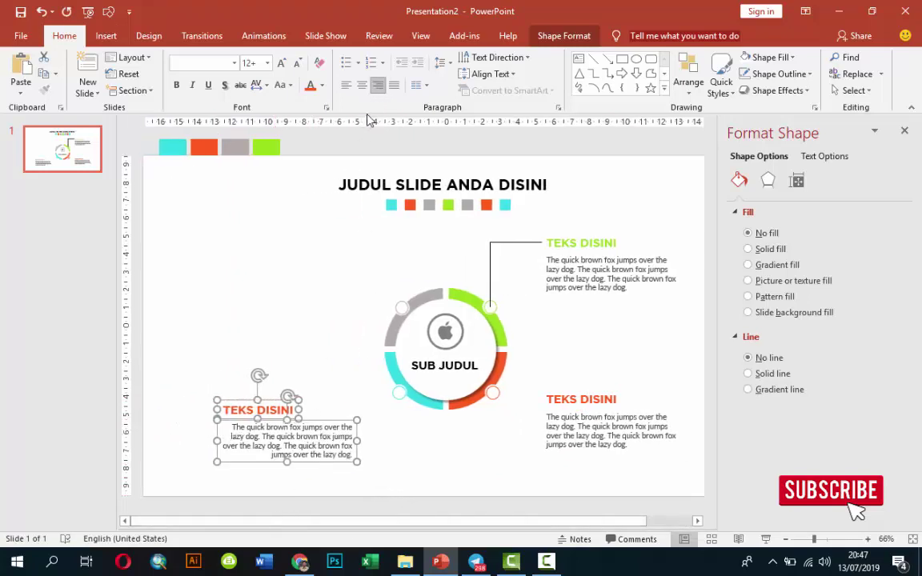
left_click(286, 402)
left_click(286, 403)
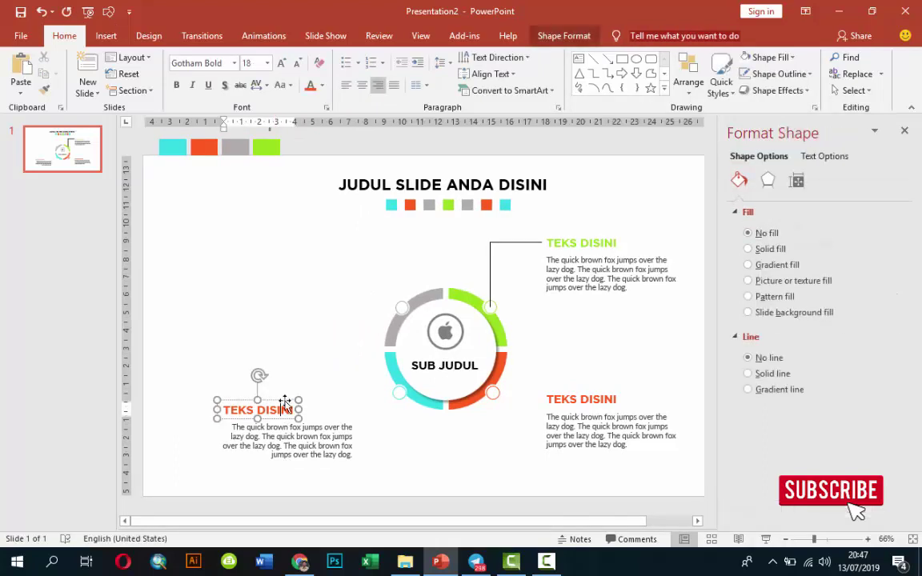
left_click_drag(282, 403, 343, 405)
left_click(335, 438, "shift")
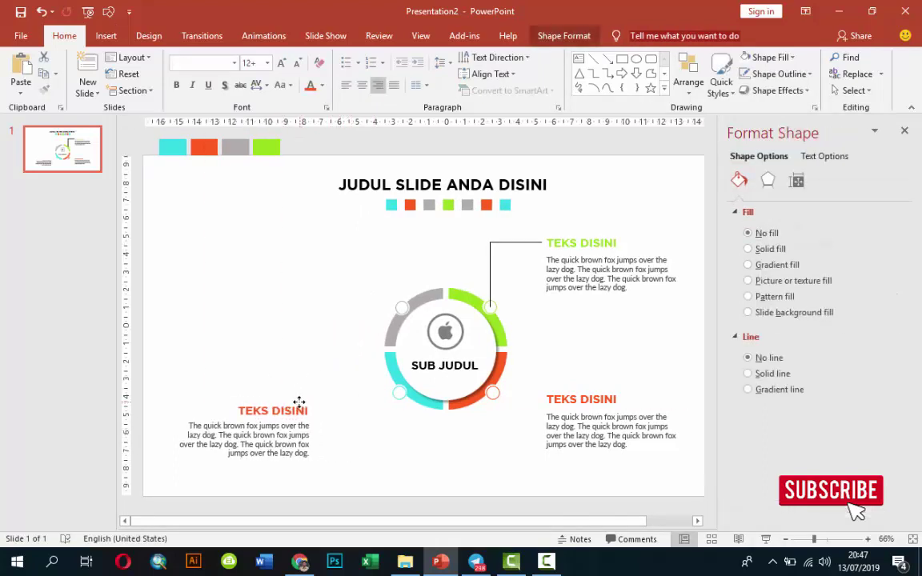
left_click_drag(326, 400, 284, 397)
left_click(326, 393)
Step: Make the lower-left TEKS DISINI heading cyan
left_click(302, 404)
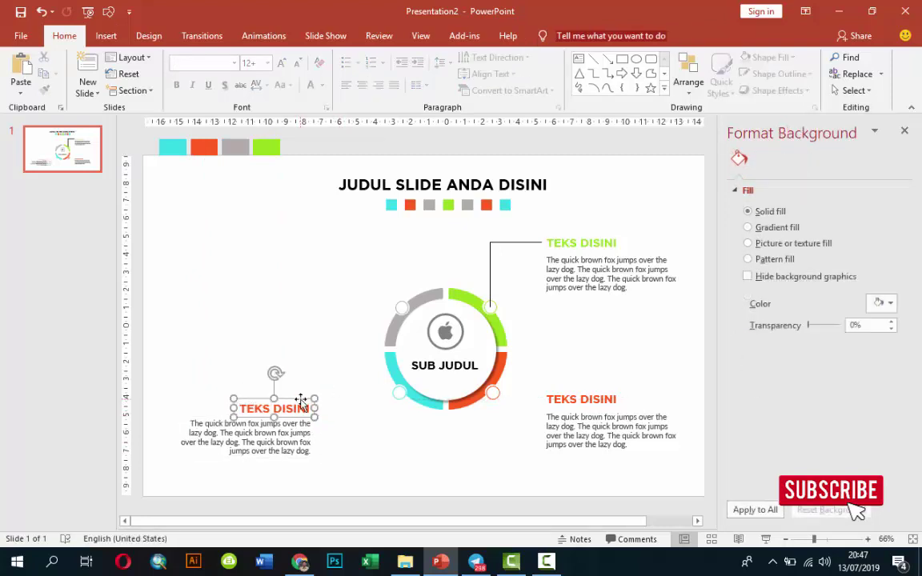
left_click(323, 85)
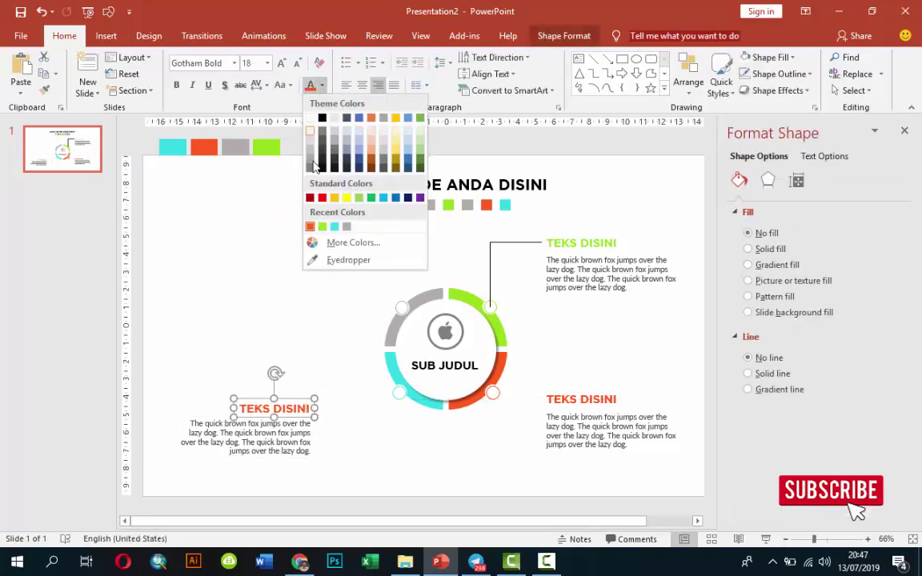
left_click(335, 228)
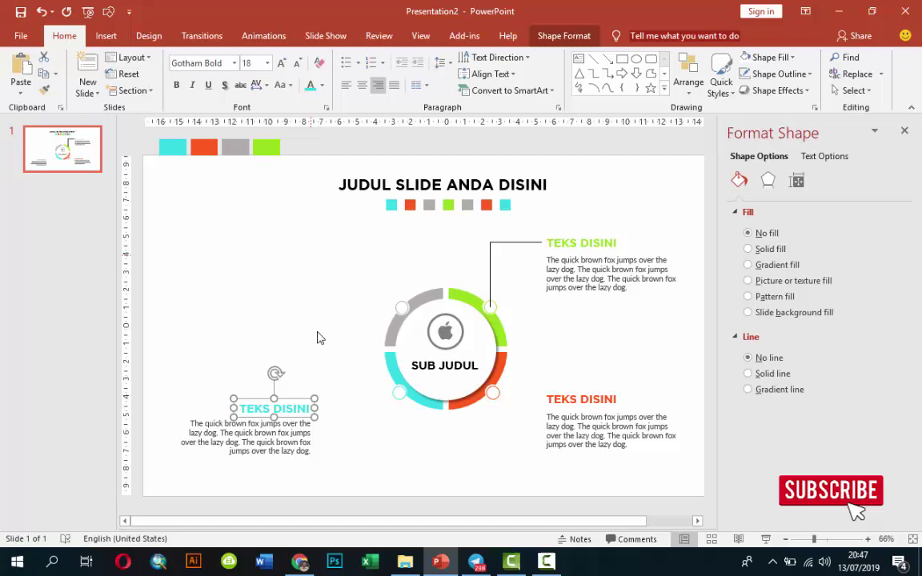
Step: Duplicate the lower-left text block to the upper left and make its heading grey
left_click(302, 432, "shift")
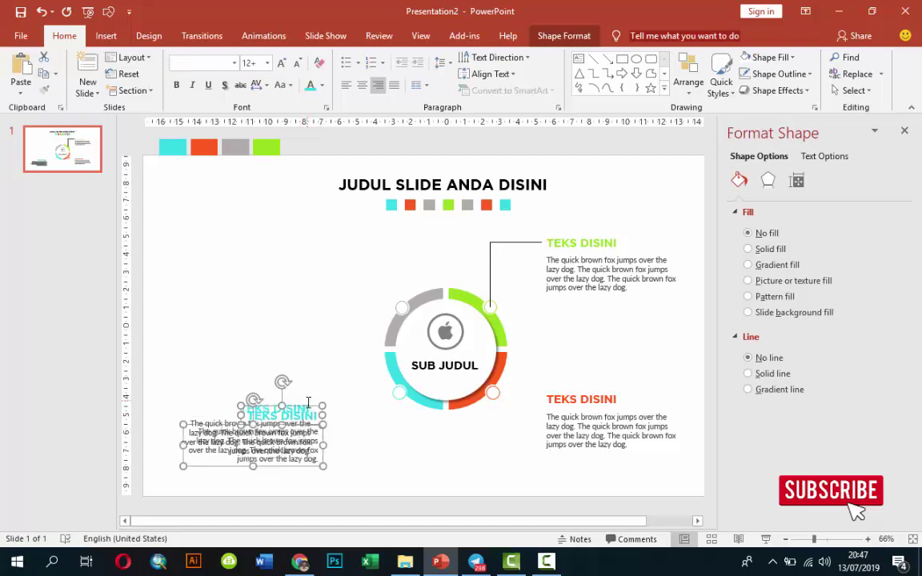
key("ctrl+d")
mouse_move(312, 399)
left_mouse_down()
mouse_move(319, 408)
mouse_move(314, 232)
left_mouse_up()
left_click(346, 251)
left_click(313, 233)
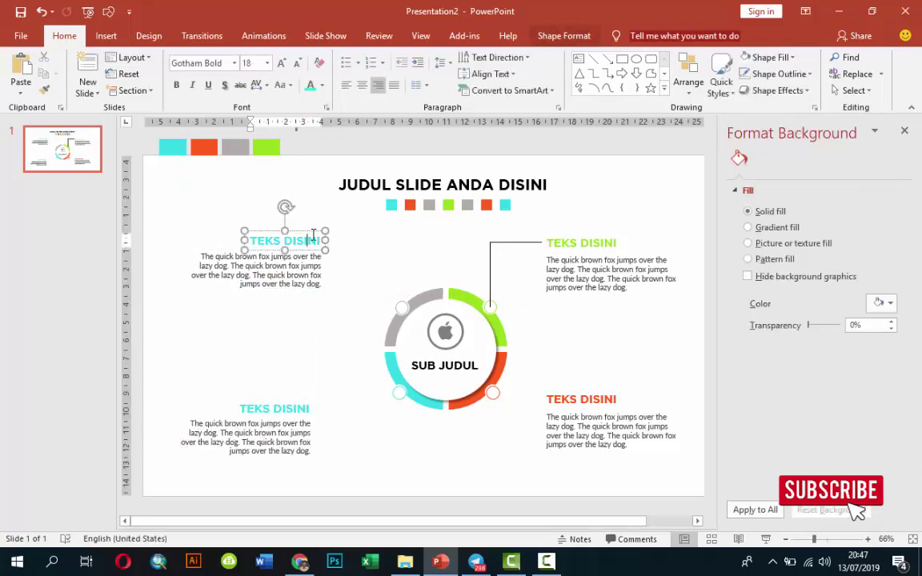
left_click(313, 231)
left_click(321, 85)
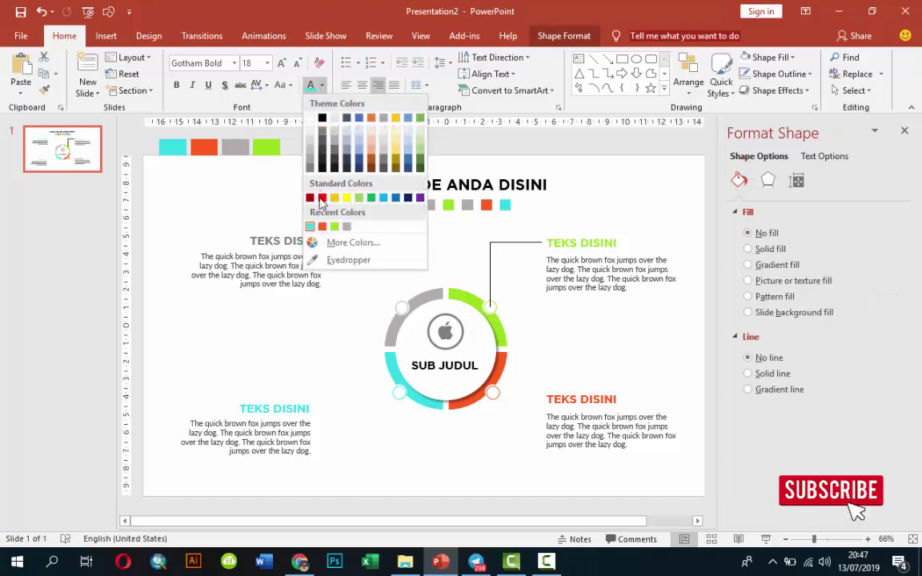
left_click(346, 227)
left_click(343, 230)
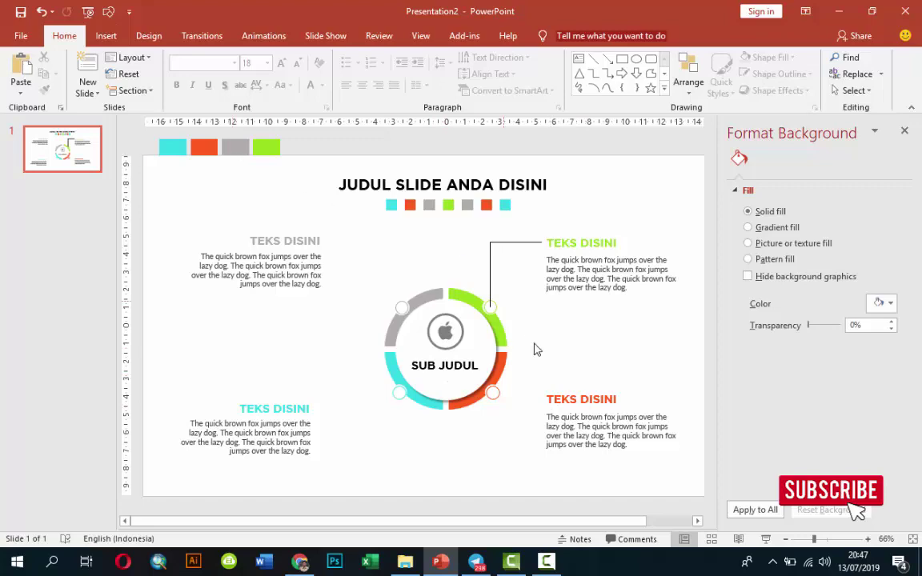
Step: Try an elbow connector from the orange node to the lower-right heading, then delete it
left_click(106, 35)
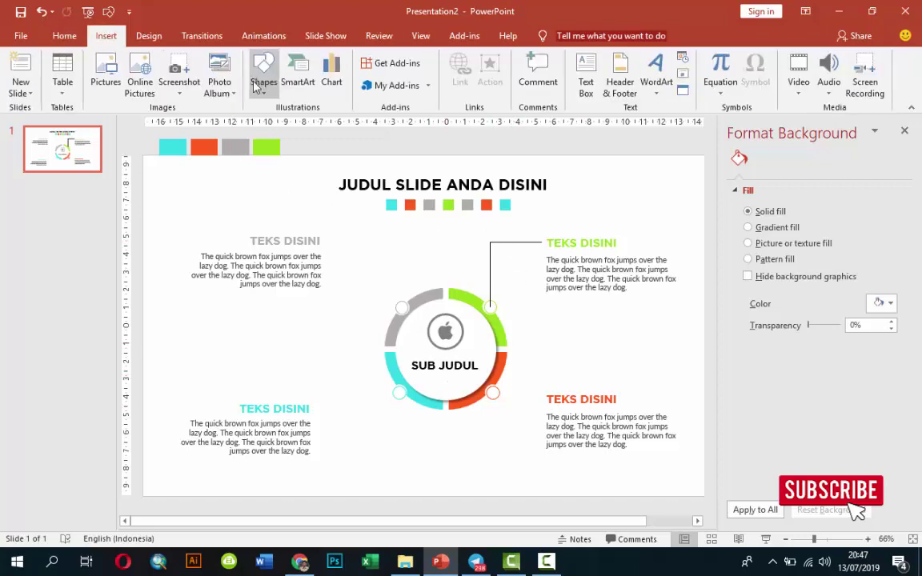
left_click(264, 76)
left_click(358, 124)
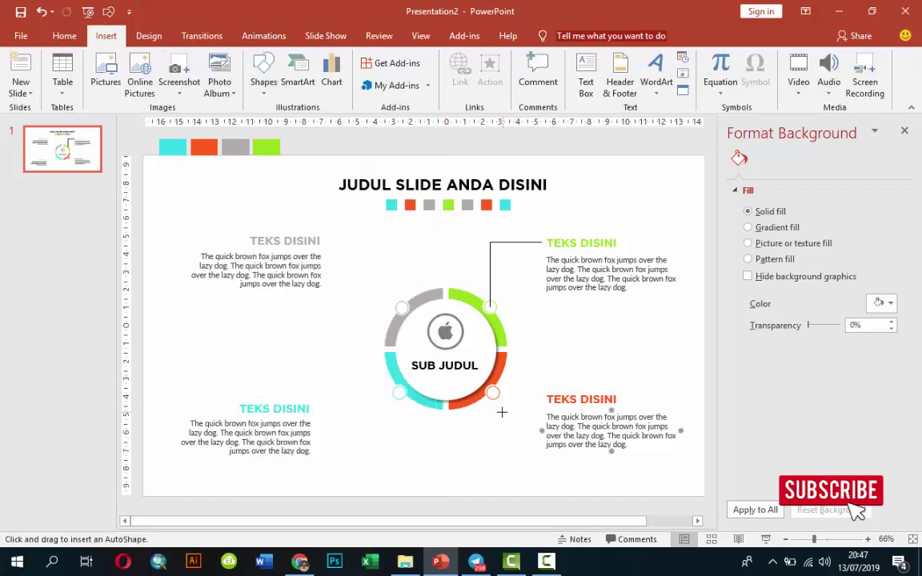
left_click_drag(493, 395, 543, 396)
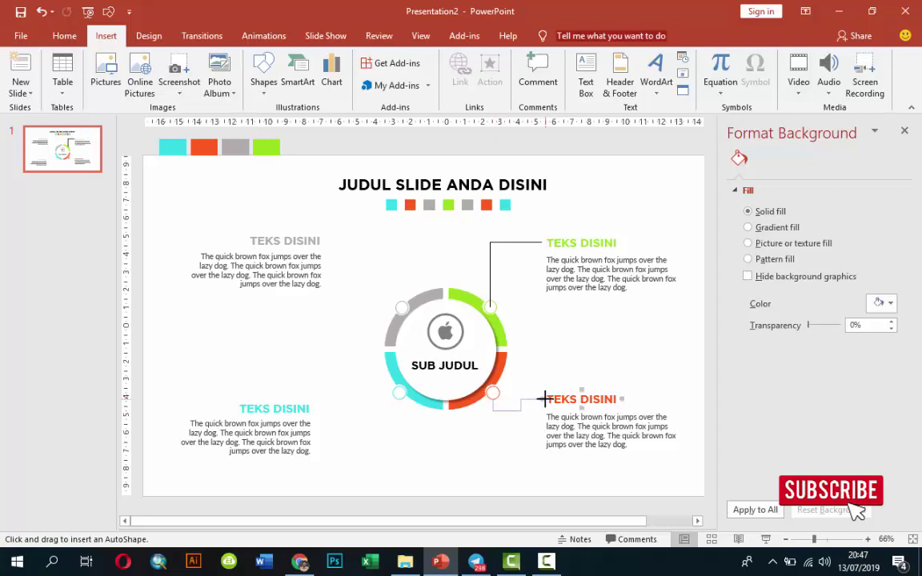
left_click_drag(544, 398, 543, 399)
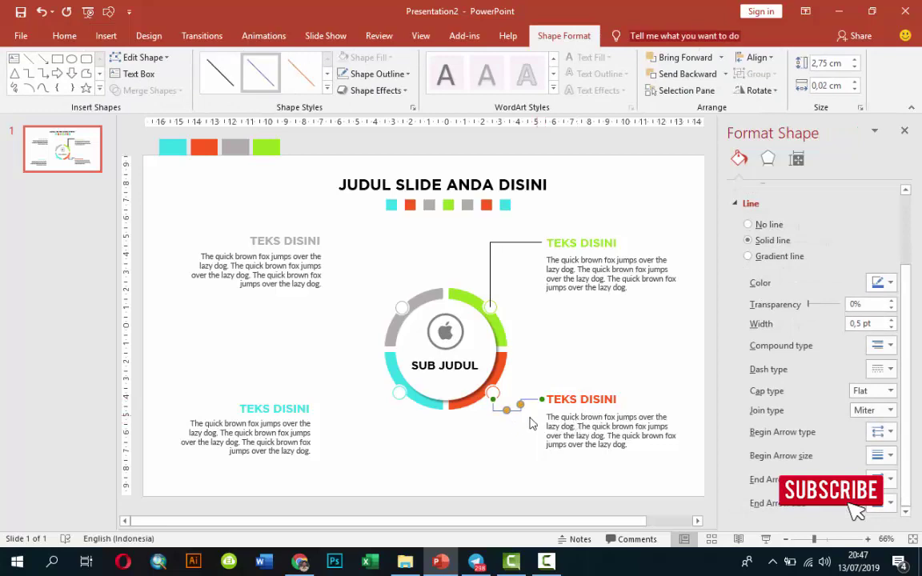
scroll(564, 422, "up", 5, "ctrl")
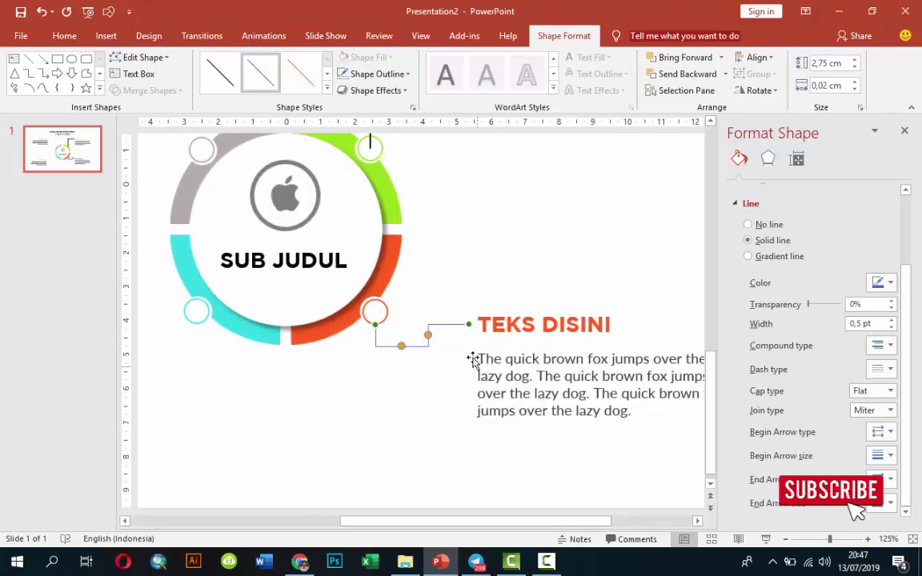
key("Delete")
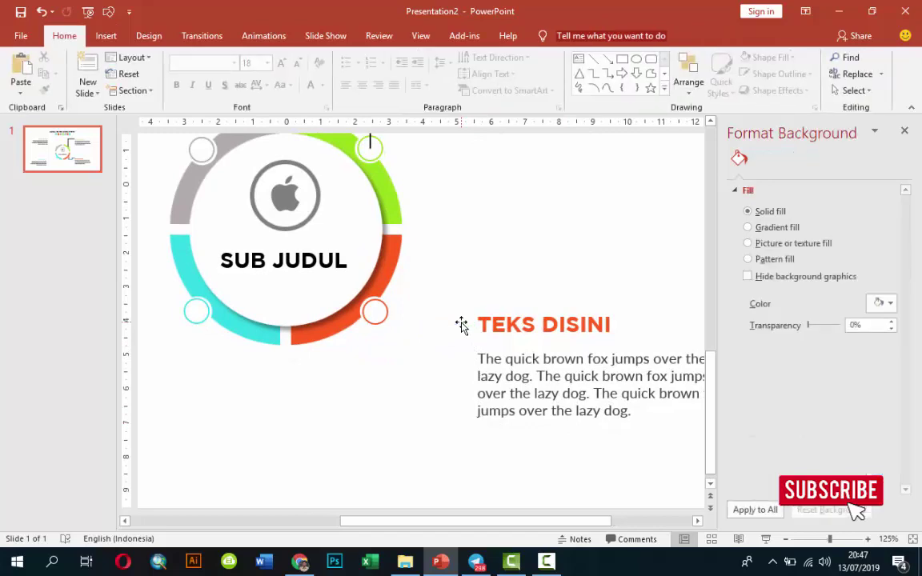
Step: Draw a straight line from the orange node to the heading, black at 1 pt
left_click(104, 36)
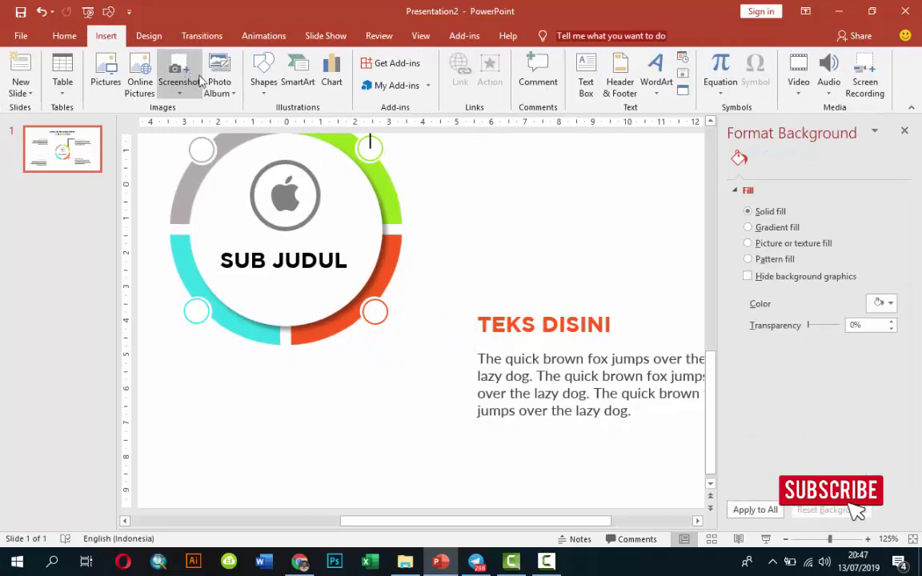
left_click(264, 73)
left_click(272, 124)
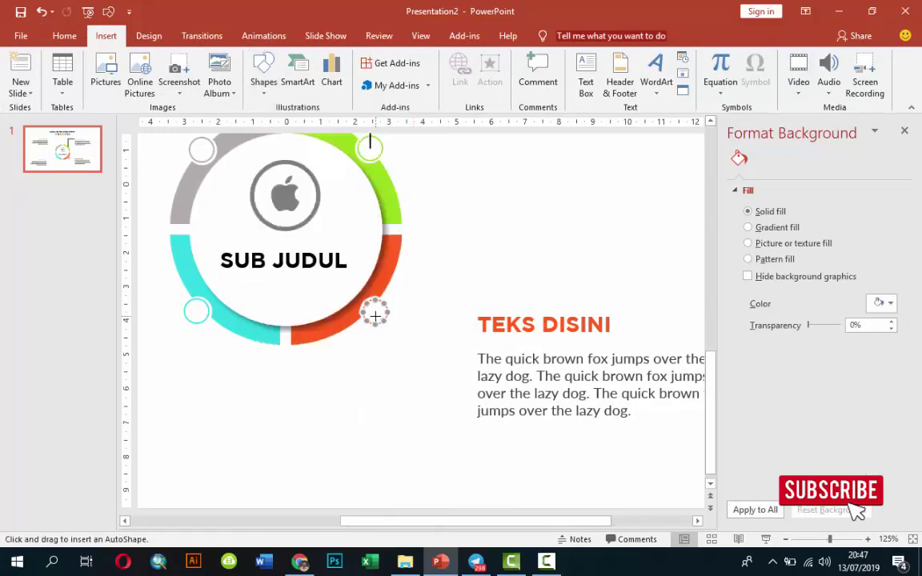
left_click_drag(375, 314, 469, 324)
left_click(884, 282)
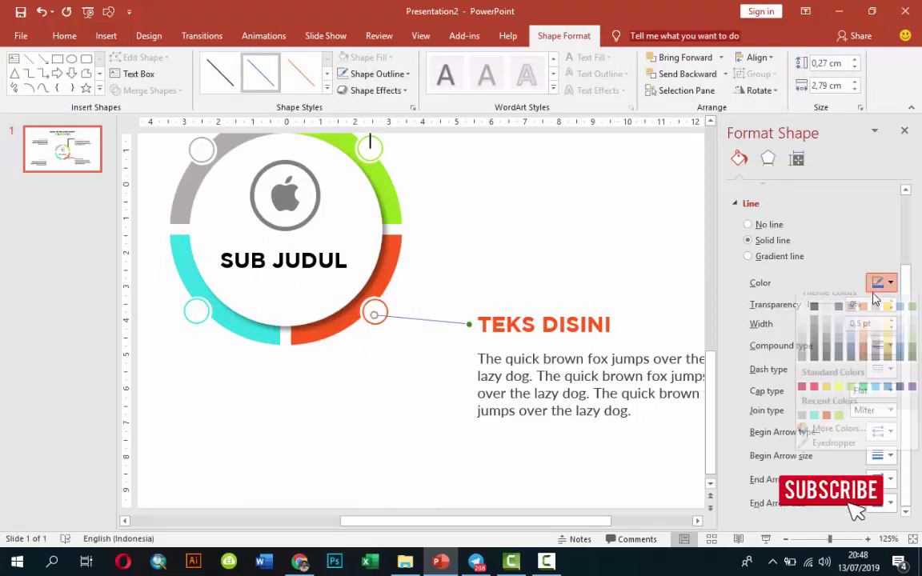
left_click(736, 290)
left_click(866, 324)
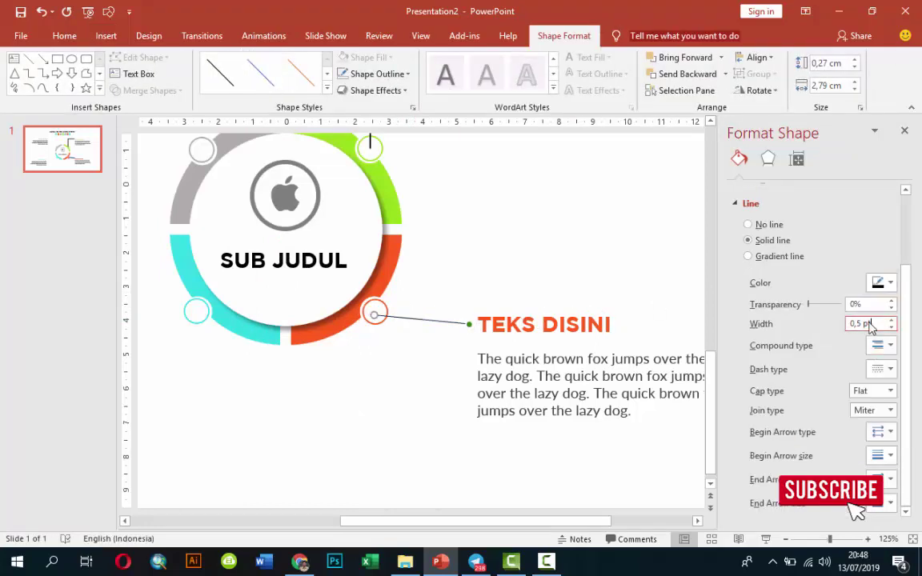
type("1")
key("Tab")
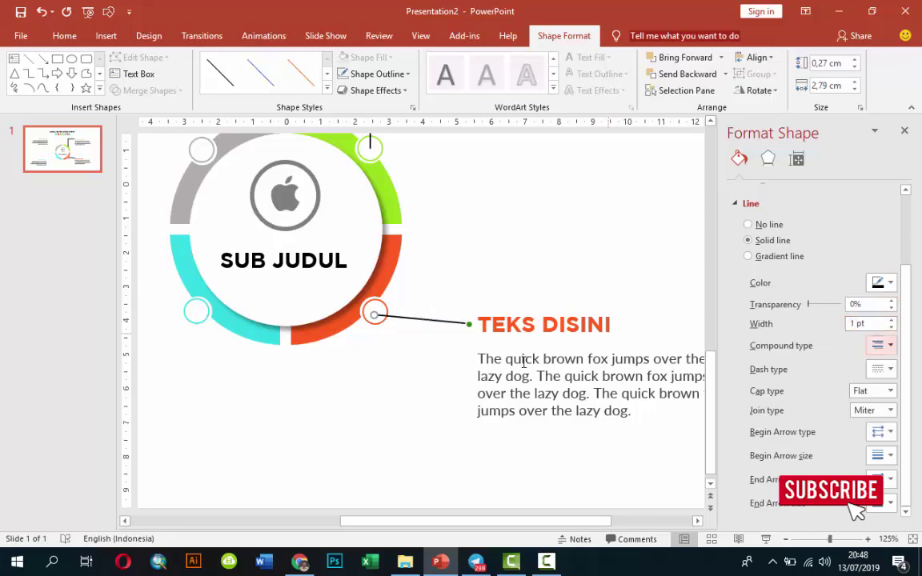
left_click(400, 391)
Step: Flip the line horizontally and move it to the cyan node
scroll(425, 382, "down", 5)
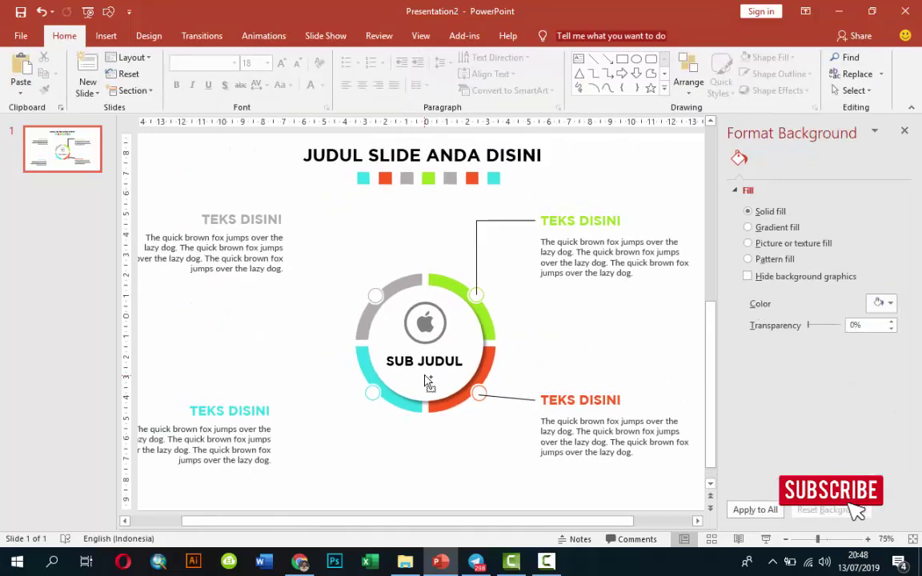
left_click(518, 402)
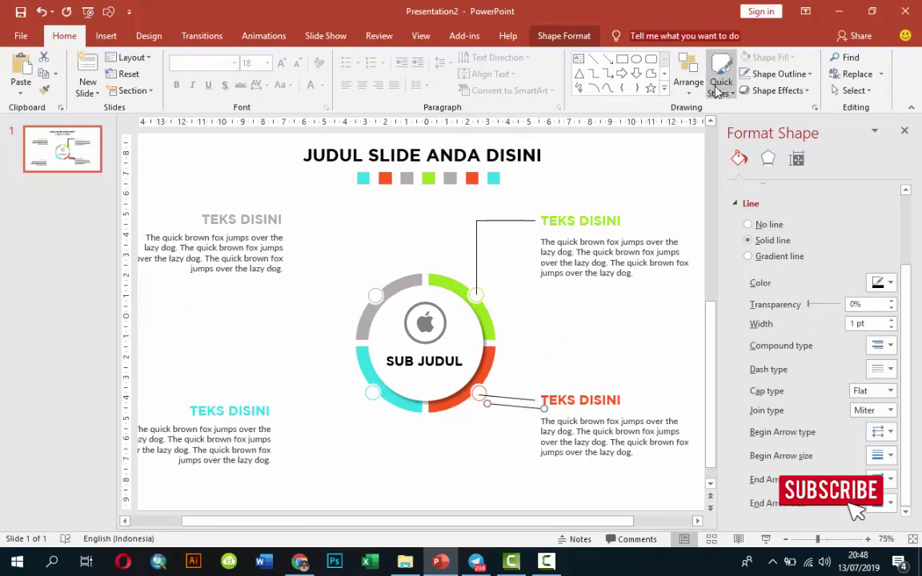
left_click(565, 35)
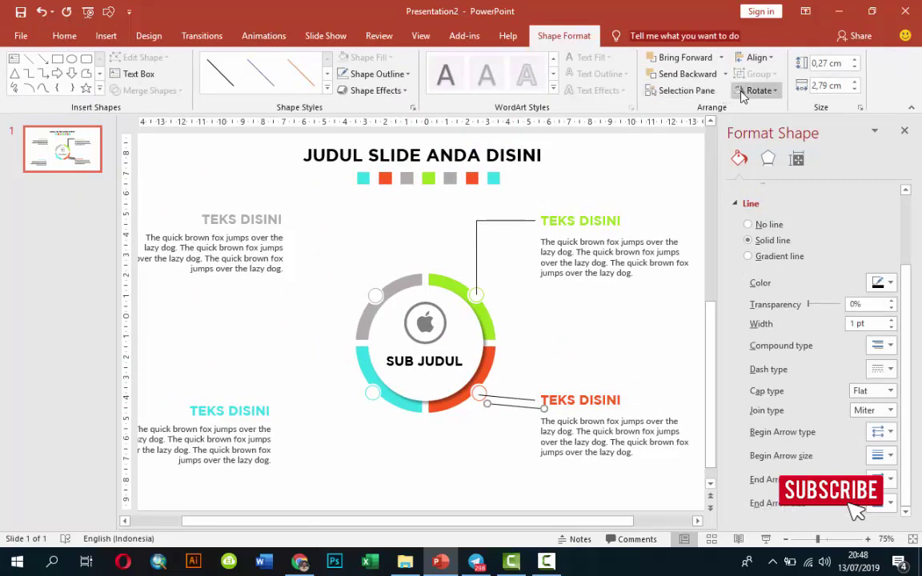
left_click(752, 91)
left_click(768, 160)
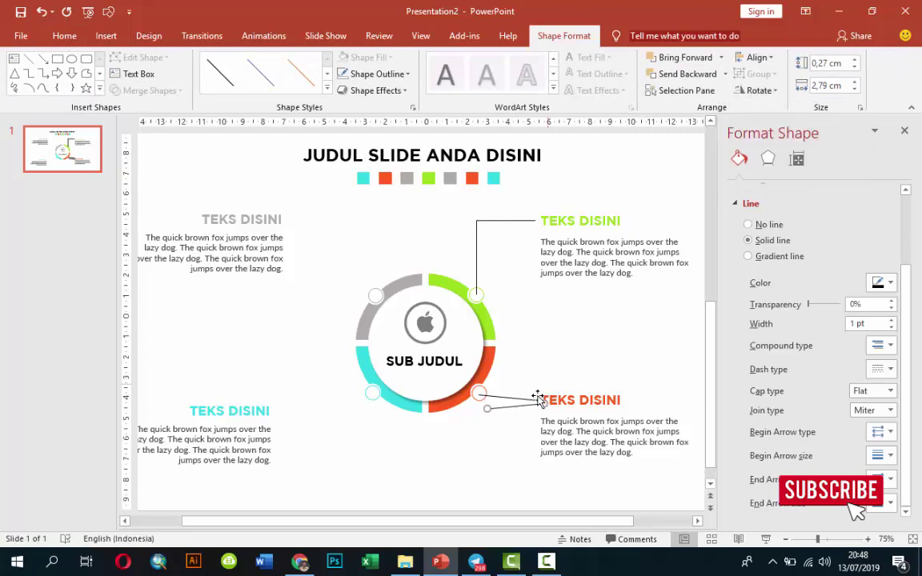
left_click_drag(507, 410, 350, 398)
scroll(490, 426, "down", 3)
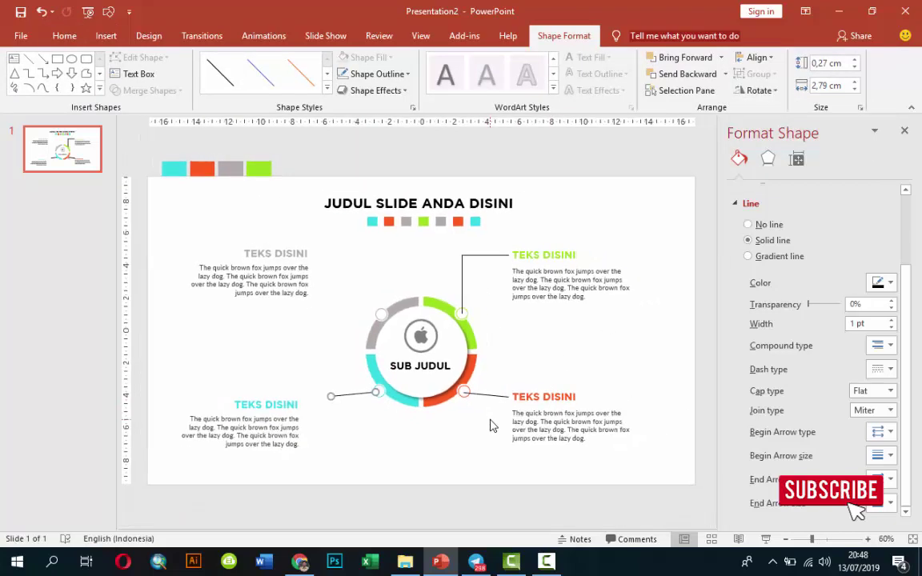
Step: Move the lower-left text block up against its connector line
left_click(292, 393)
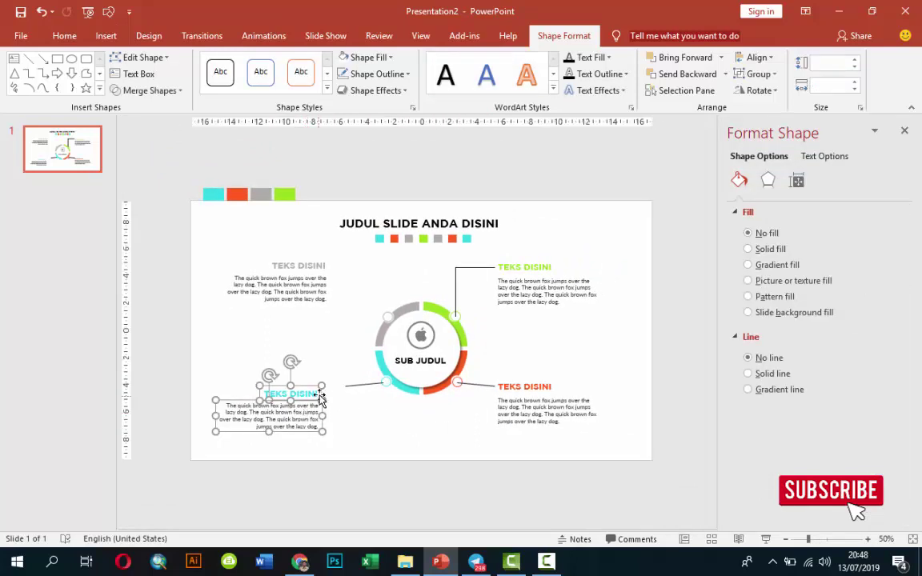
left_click_drag(330, 387, 337, 386)
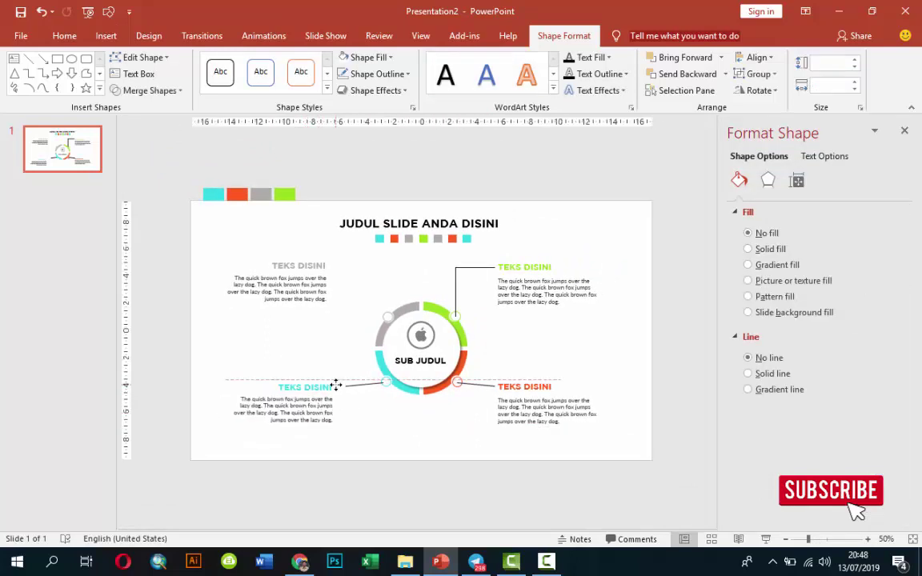
left_click(460, 294)
Step: Duplicate the green node's connector, flip it horizontally, and place it at the grey node
left_click(455, 291)
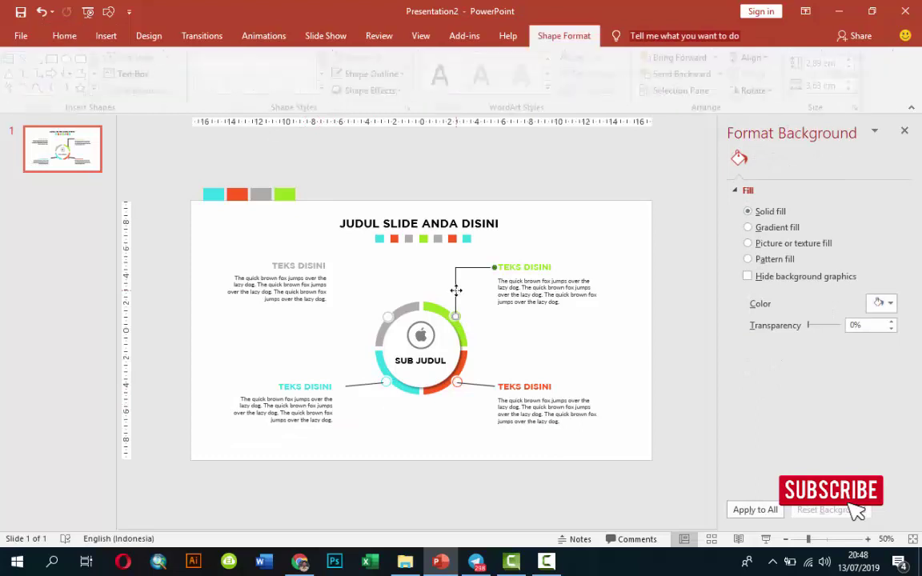
left_click_drag(456, 291, 471, 288)
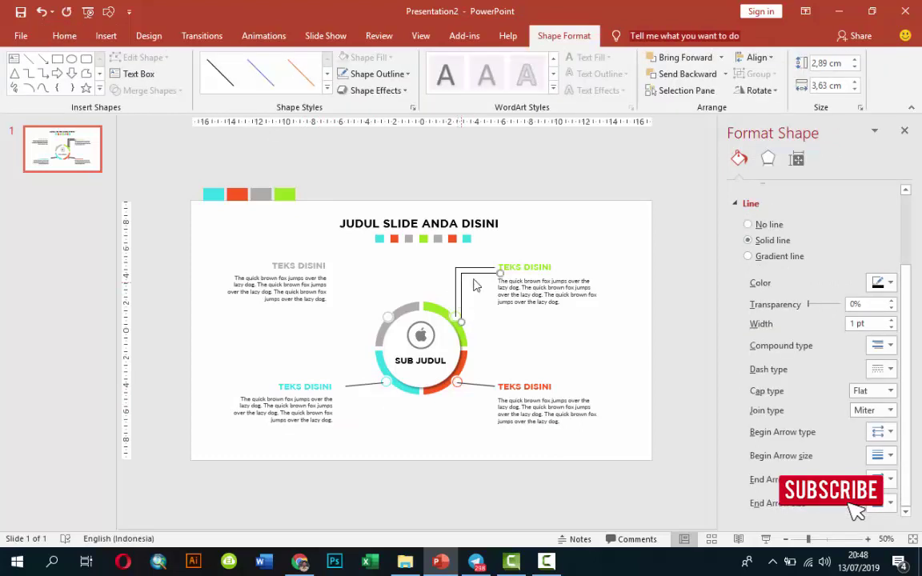
left_click(759, 91)
left_click(780, 158)
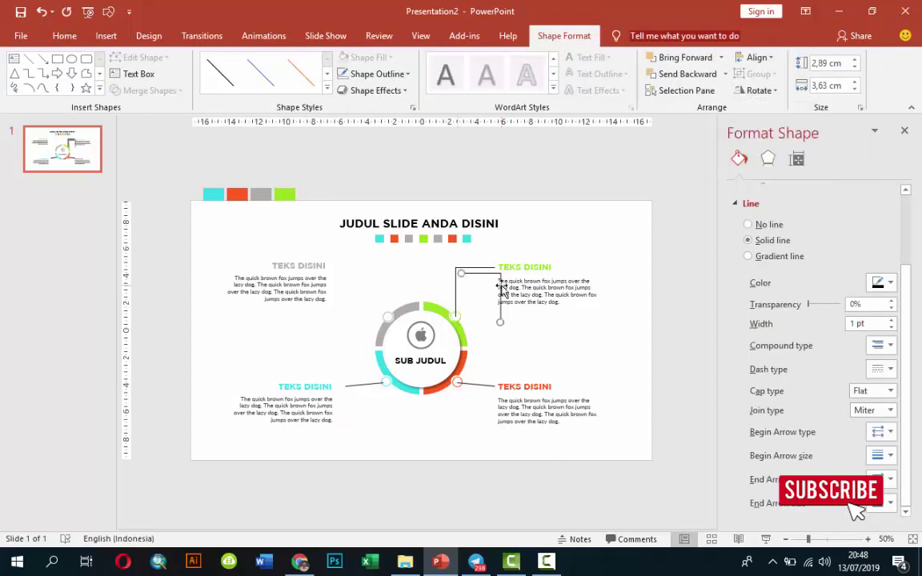
left_click_drag(502, 288, 387, 287)
Step: Align the upper-left text block with its line's end and start the slide show
left_click(320, 293)
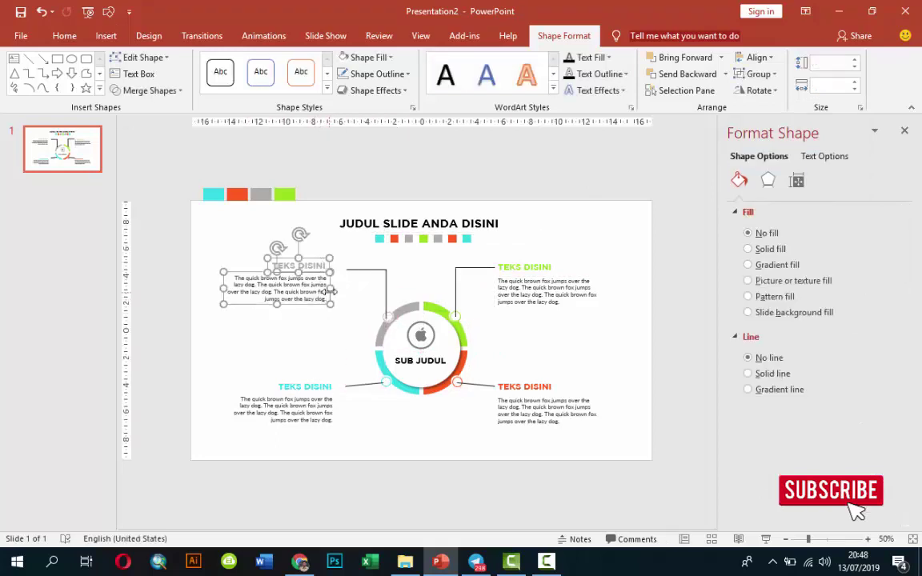
left_click_drag(330, 282, 339, 279)
left_click(314, 328)
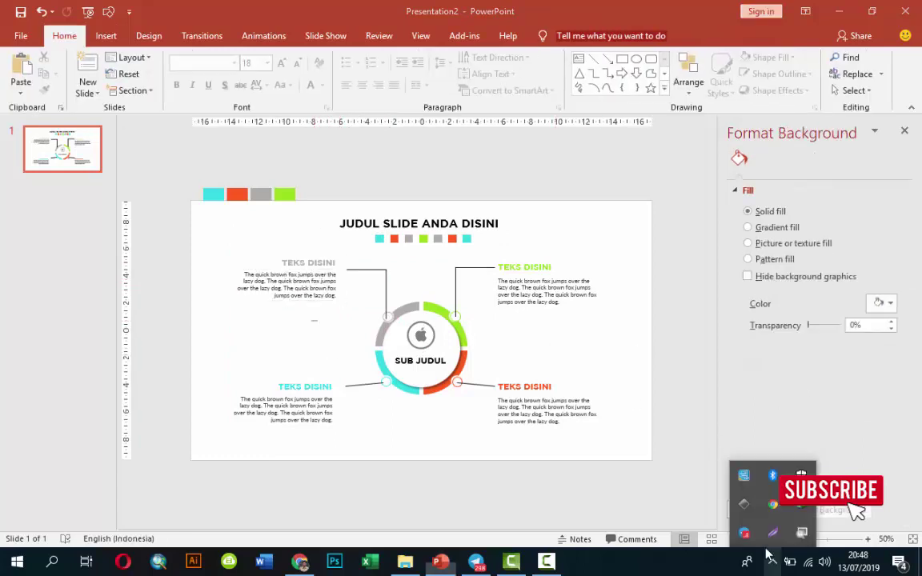
left_click(766, 540)
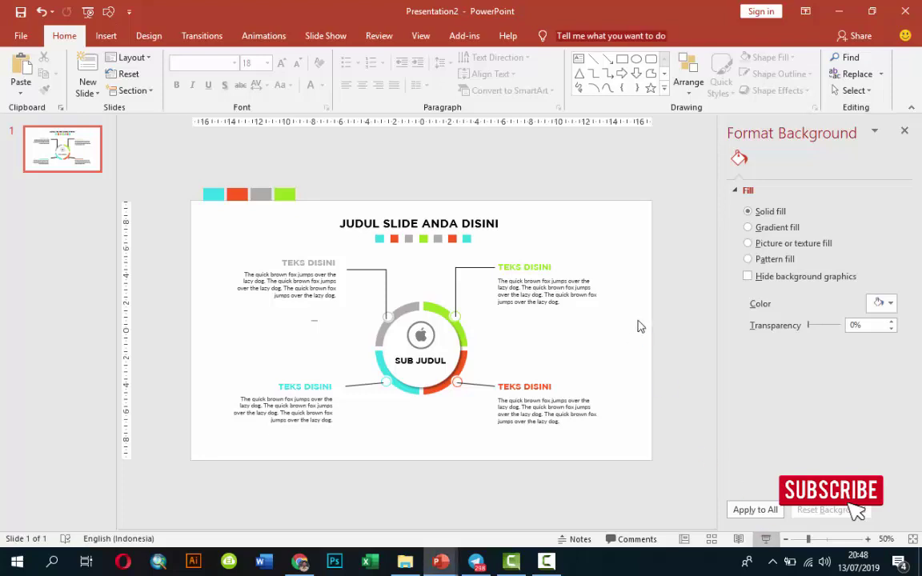
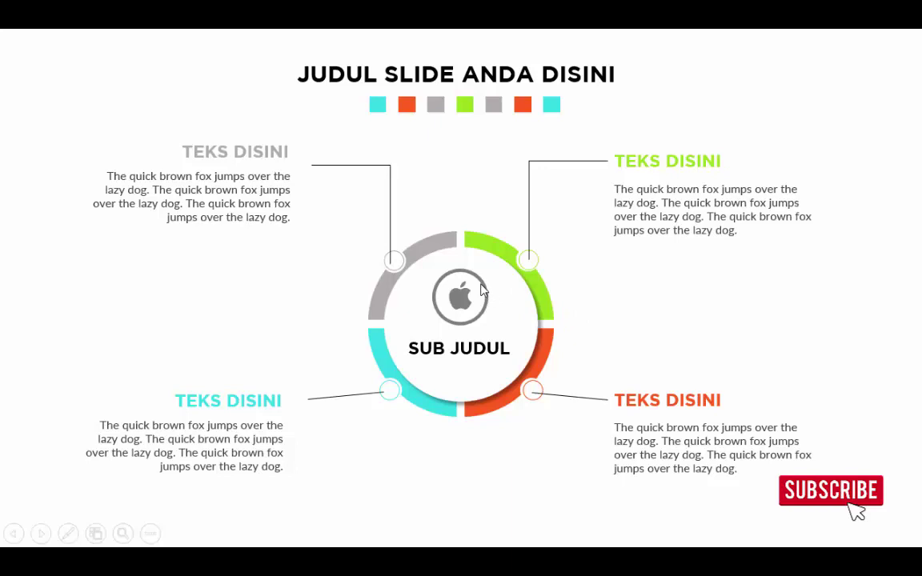
Step: Exit the slideshow, close the Format Background pane and zoom the slide to 66%
key("Escape")
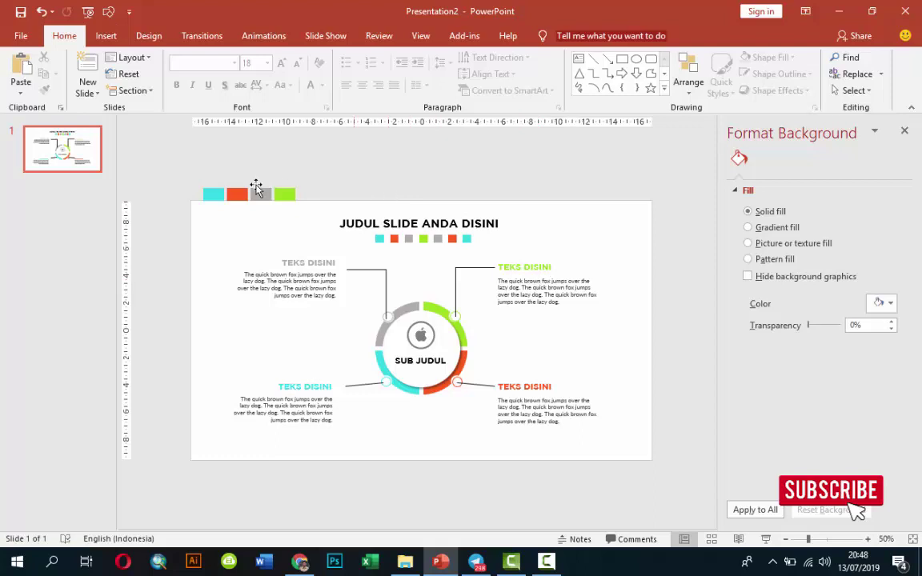
left_click_drag(173, 160, 338, 223)
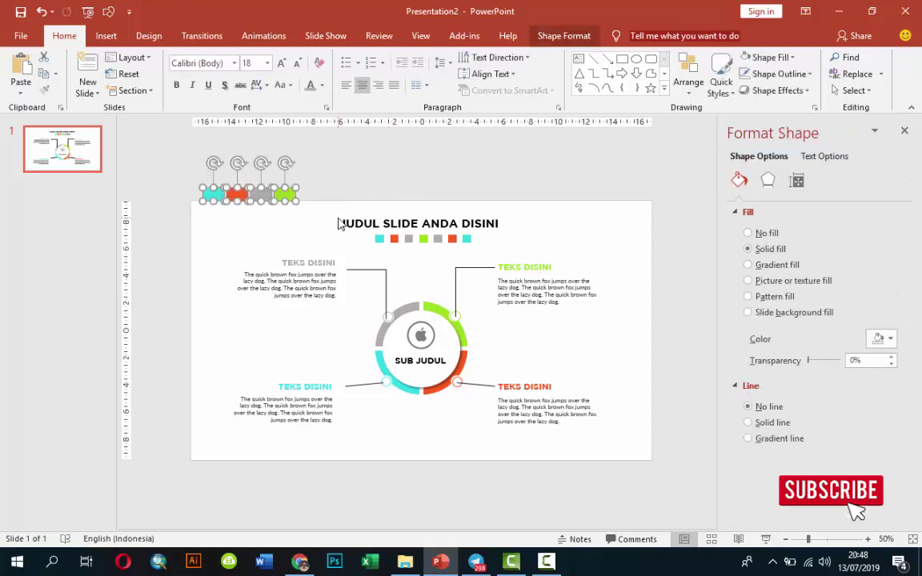
left_click(337, 223)
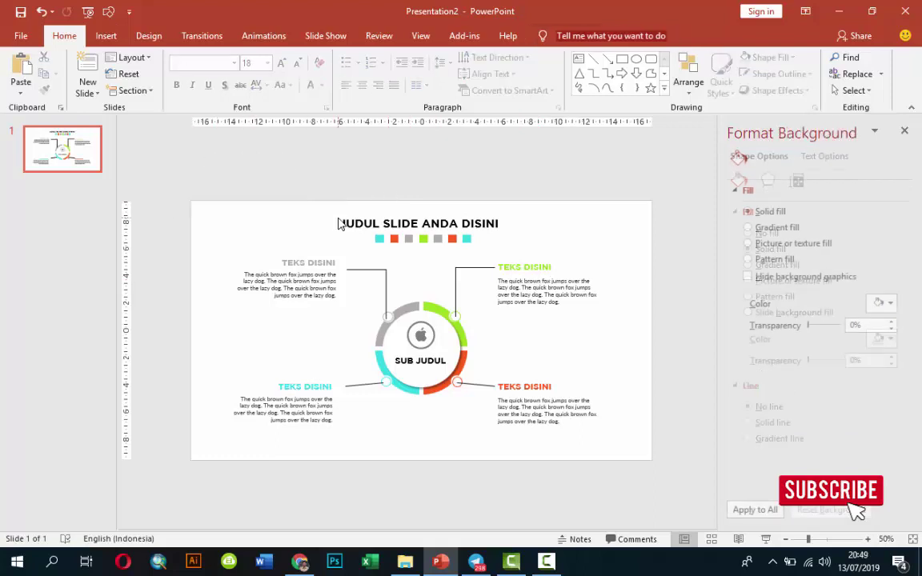
left_click(904, 132)
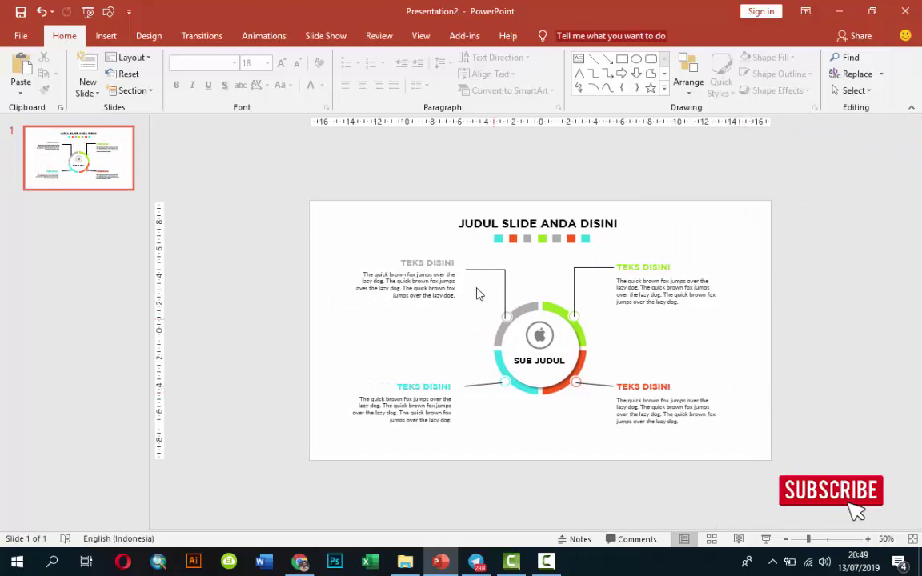
scroll(649, 281, "up", 2)
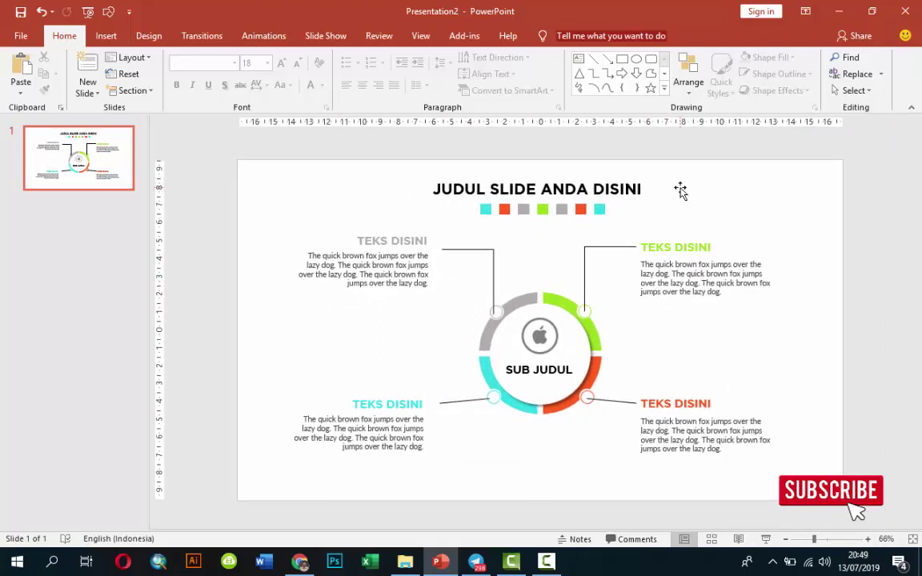
Step: Select the seven coloured squares beneath the title and group them into one object
left_click(486, 210)
left_click(505, 209, "shift")
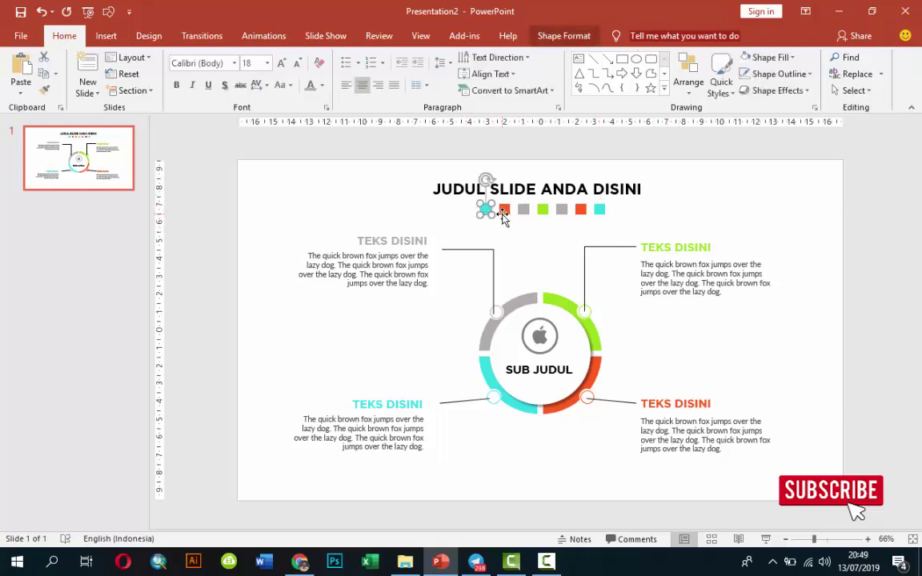
left_click(524, 210, "shift")
left_click(543, 210, "shift")
left_click(562, 210, "shift")
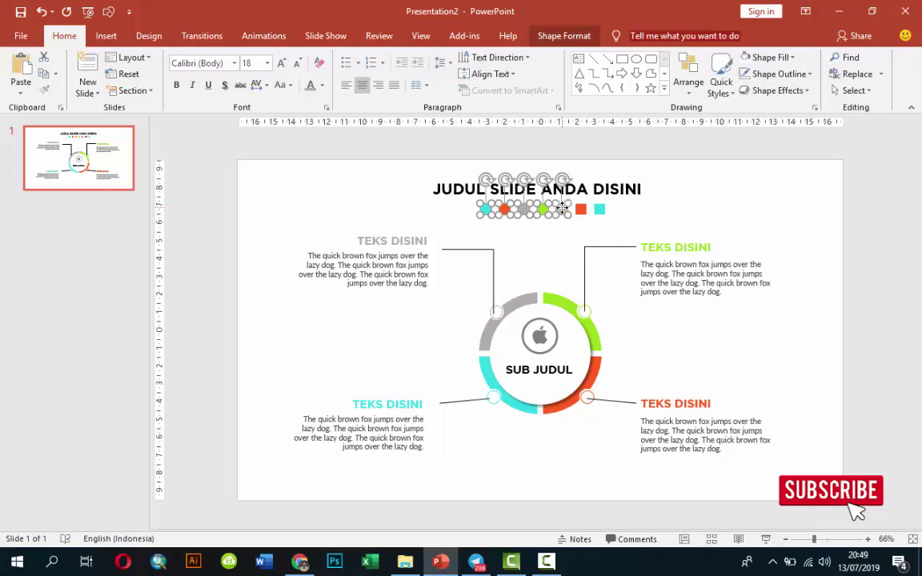
left_click(581, 210, "shift")
left_click(600, 210, "shift")
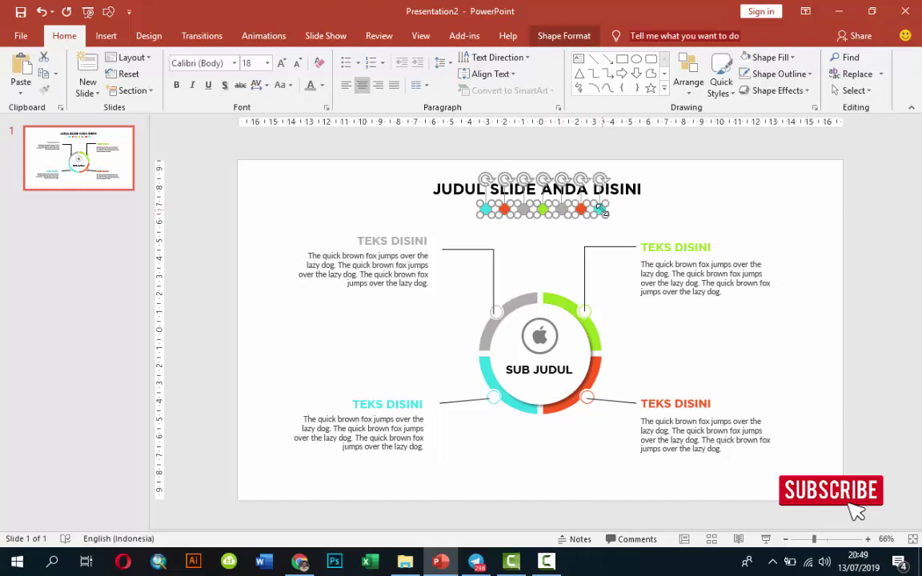
right_click(601, 210)
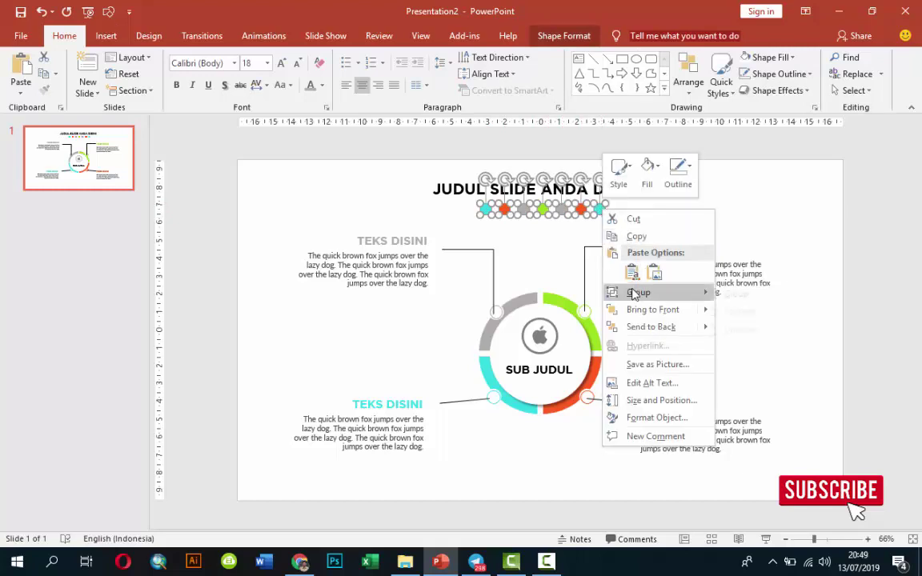
mouse_move(639, 292)
left_click(748, 294)
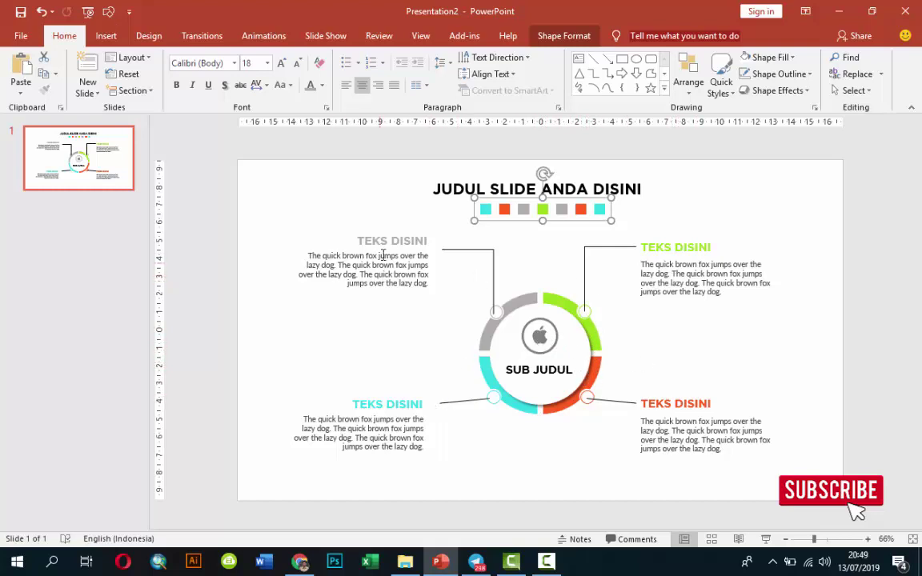
left_click(780, 321)
Step: Open the Animation Pane and give the slide title a Fly In entrance effect
left_click(259, 37)
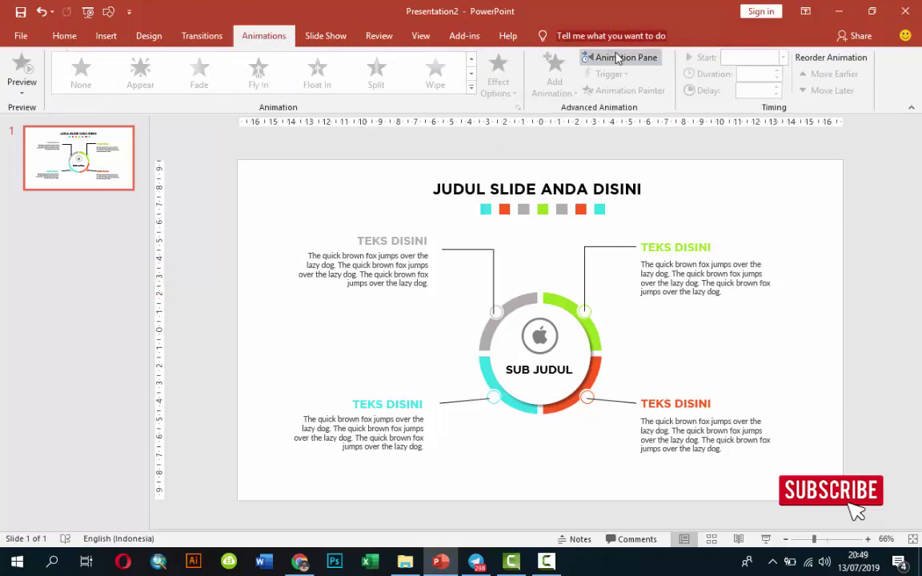
left_click(619, 58)
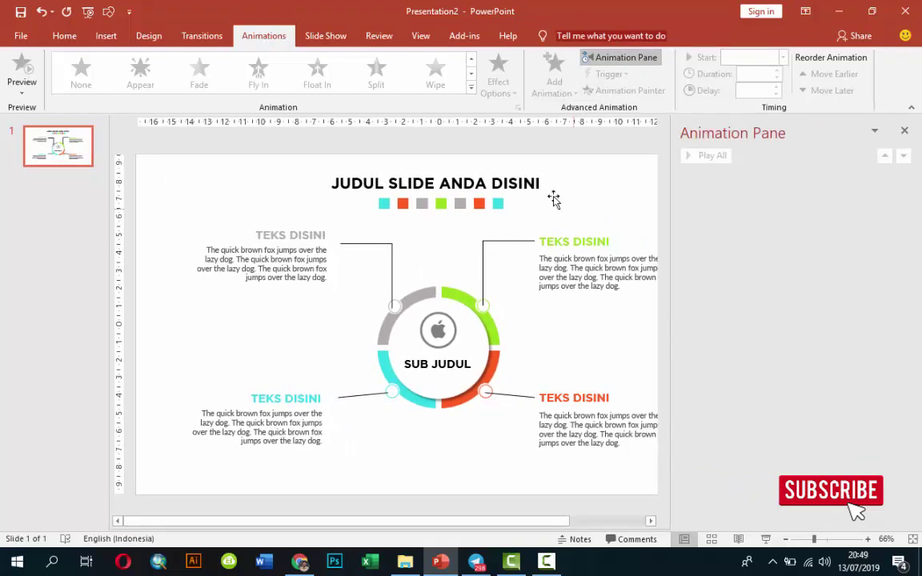
left_click(520, 183)
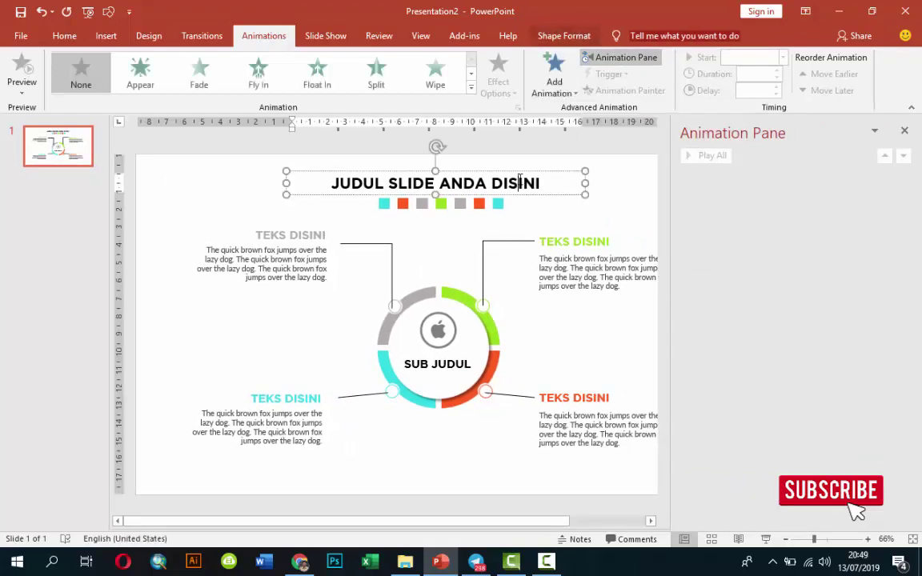
left_click(554, 80)
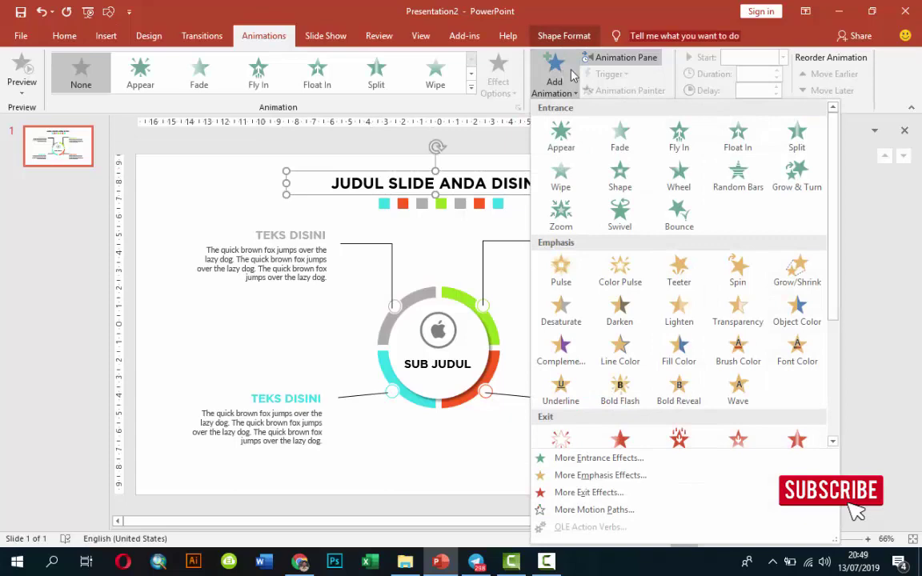
left_click(567, 458)
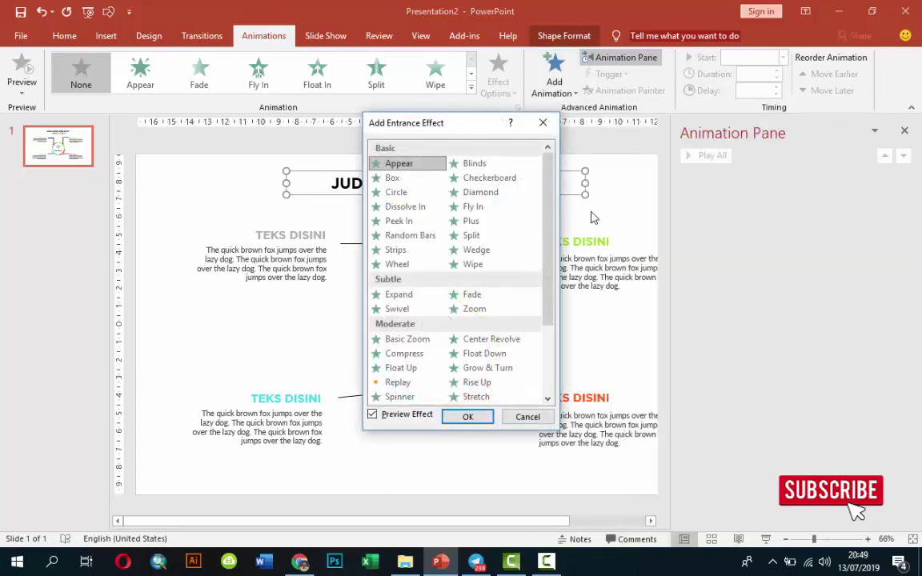
left_click_drag(486, 128, 738, 181)
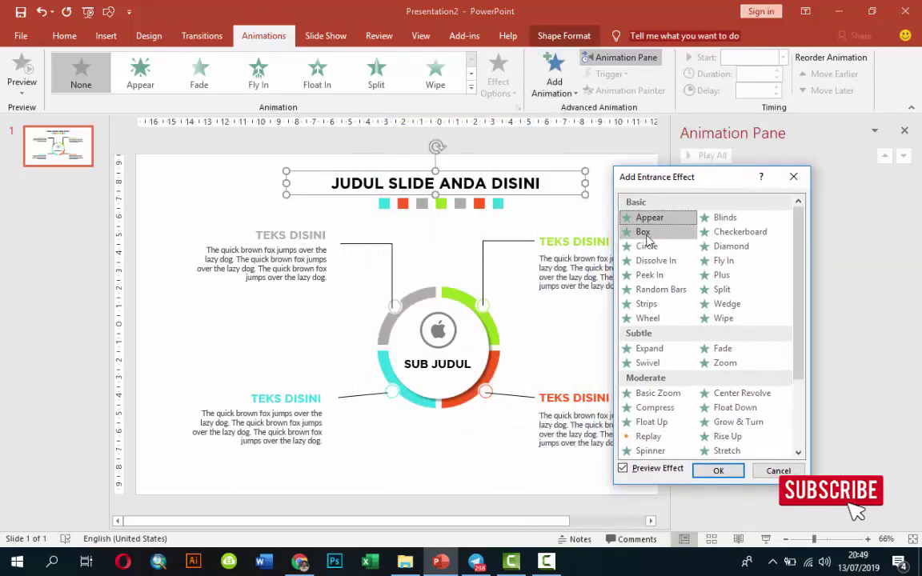
left_click(645, 235)
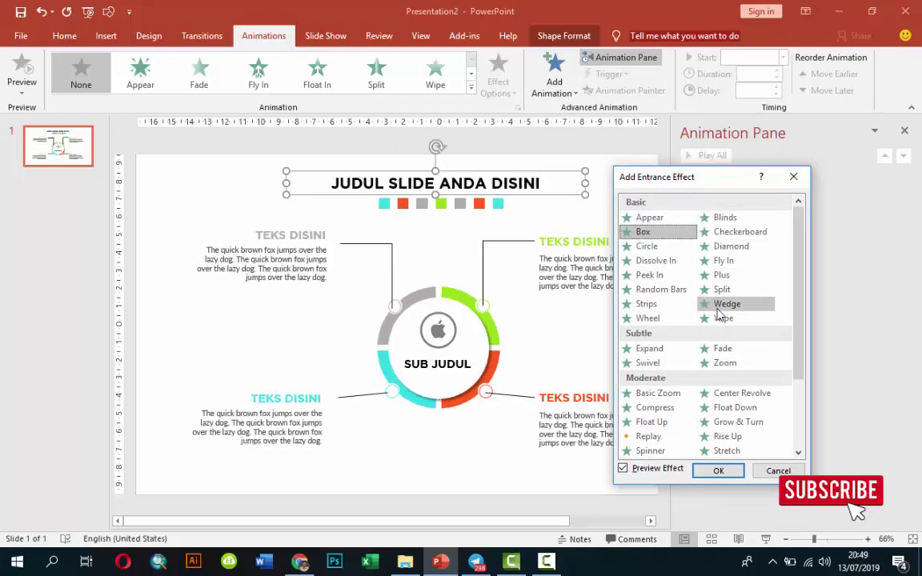
left_click(724, 264)
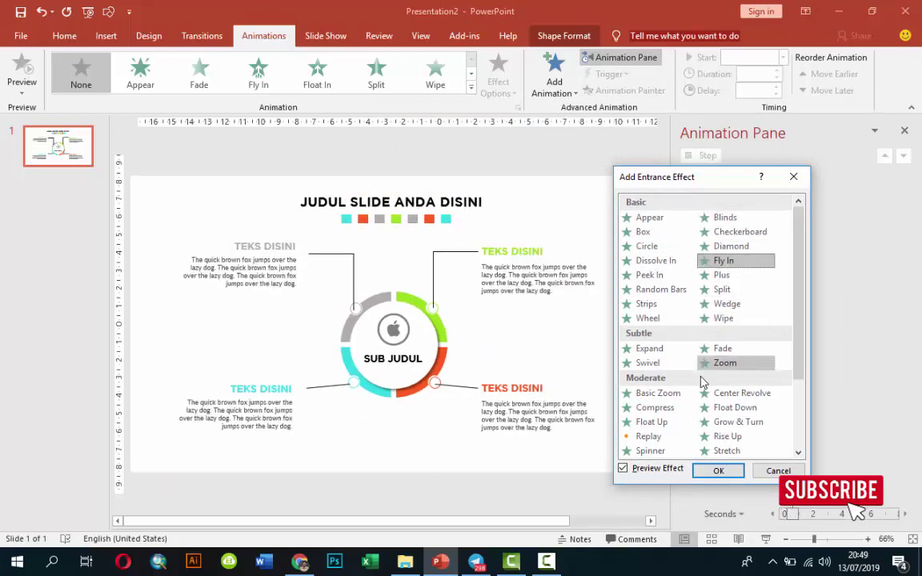
left_click(717, 471)
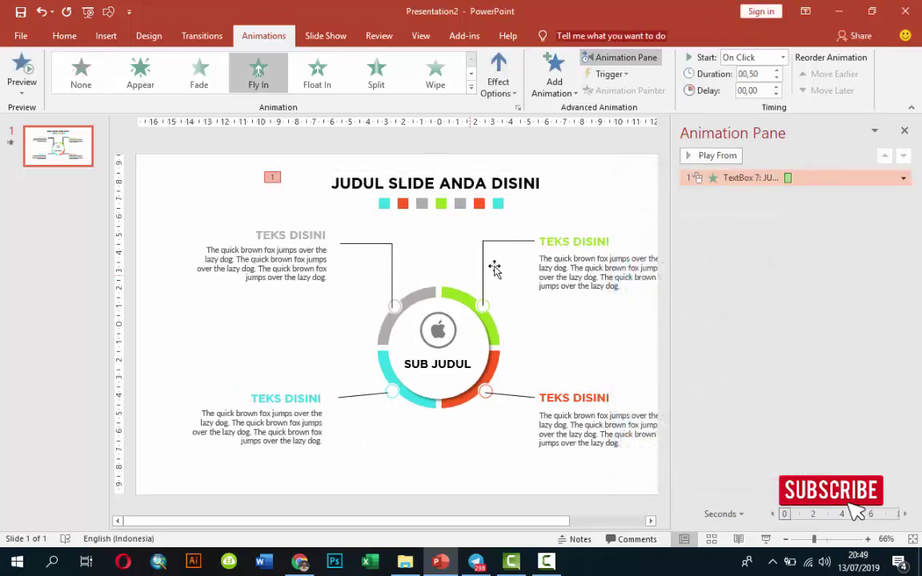
Step: Make the title fly in from the left, starting With Previous
left_click(498, 80)
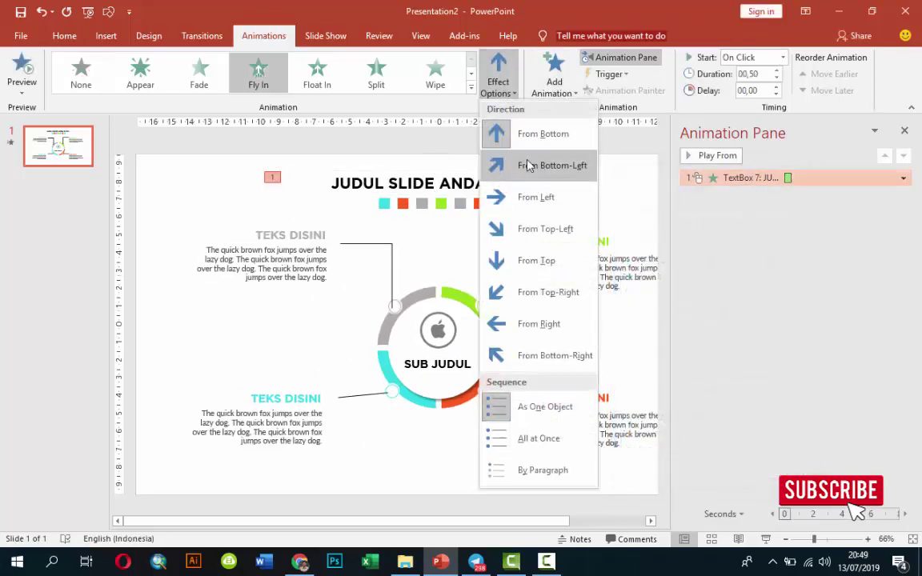
left_click(521, 195)
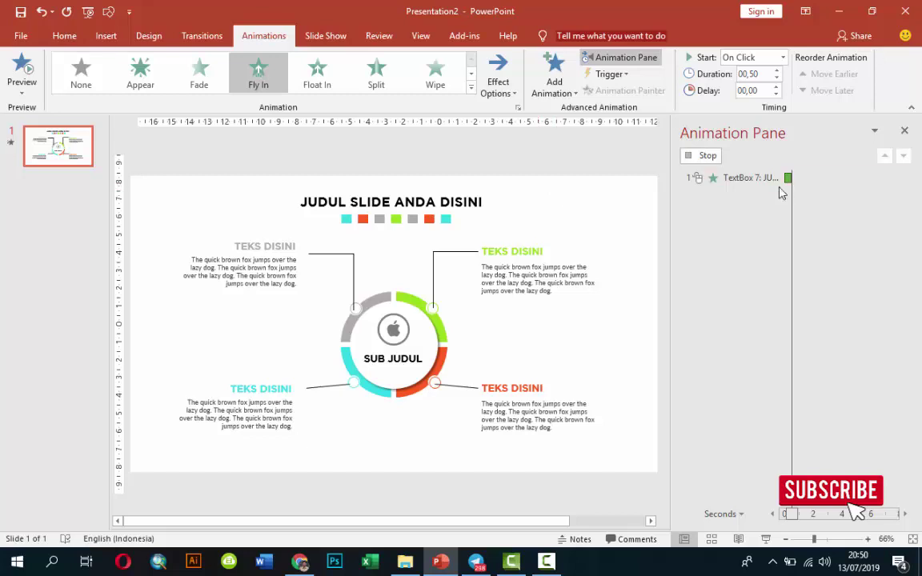
left_click(782, 58)
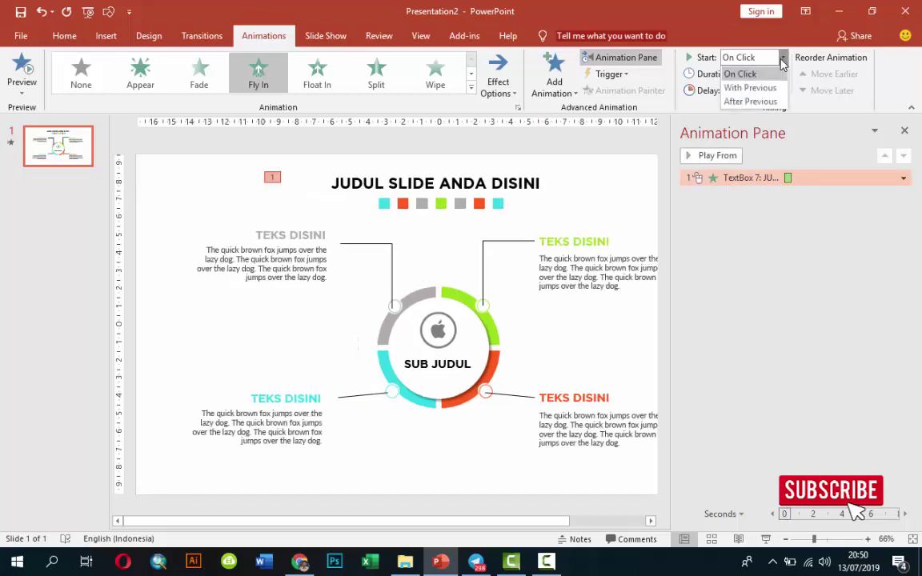
left_click(770, 88)
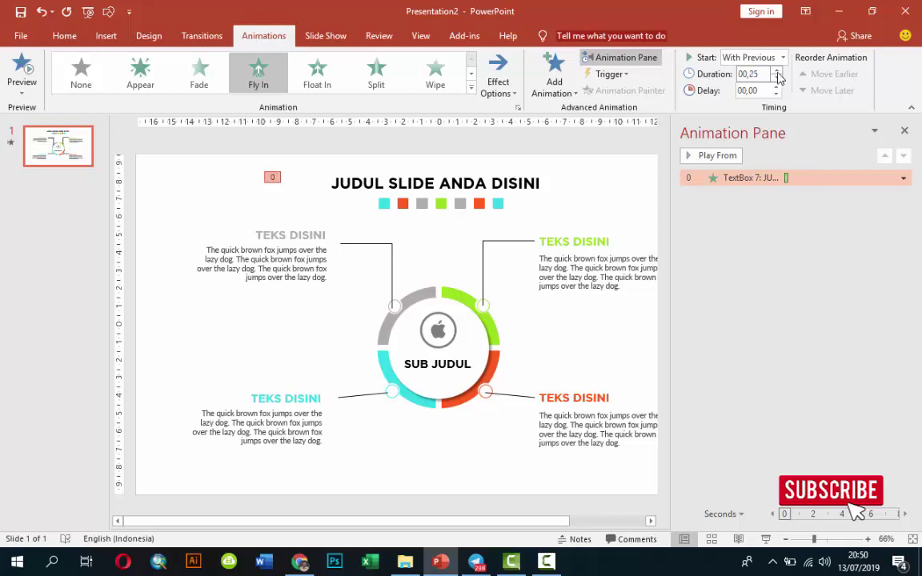
right_click(802, 178)
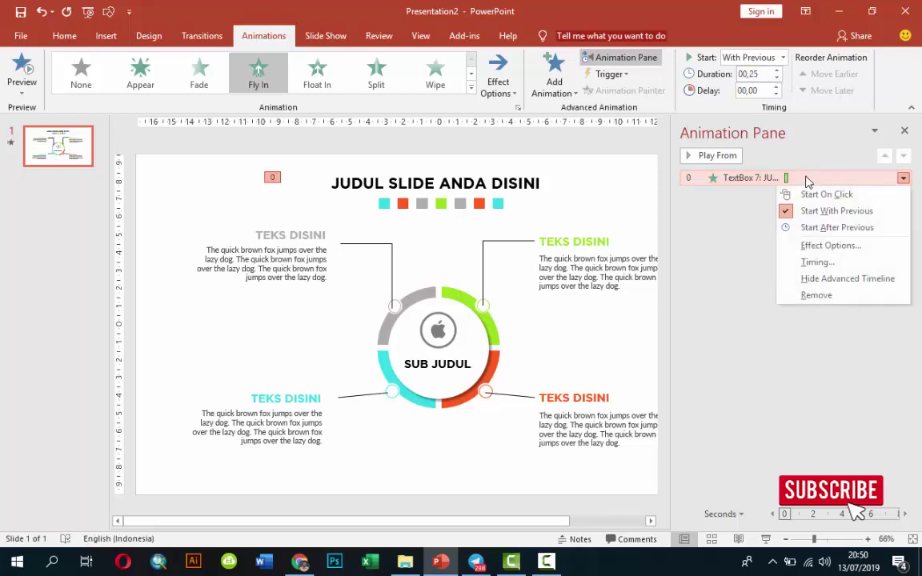
left_click(814, 246)
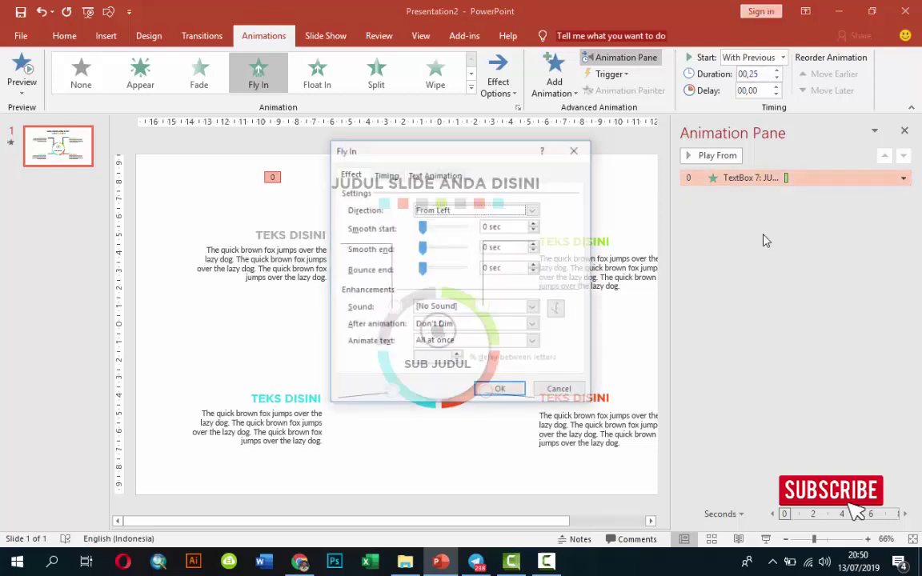
left_click(460, 342)
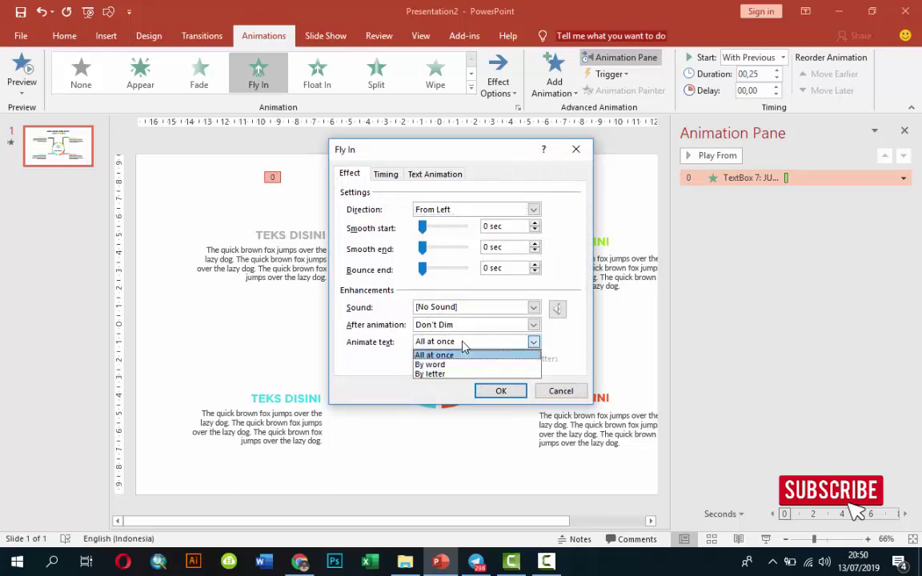
left_click(432, 374)
left_click_drag(444, 363, 402, 364)
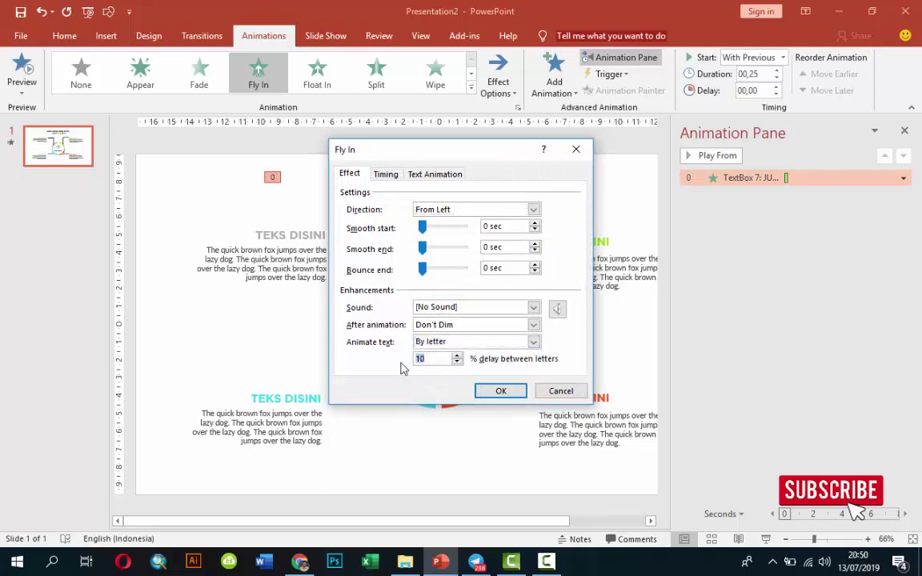
left_click(485, 396)
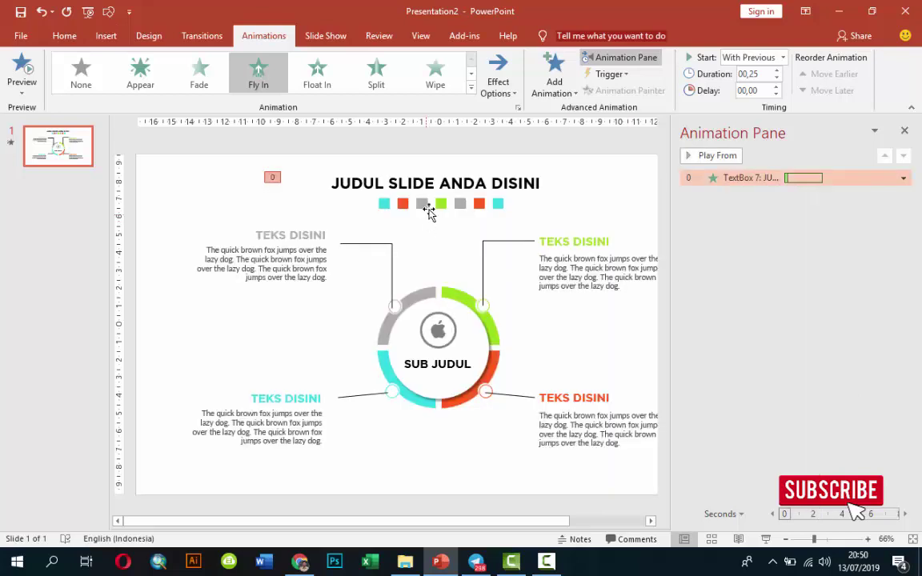
left_click(460, 208)
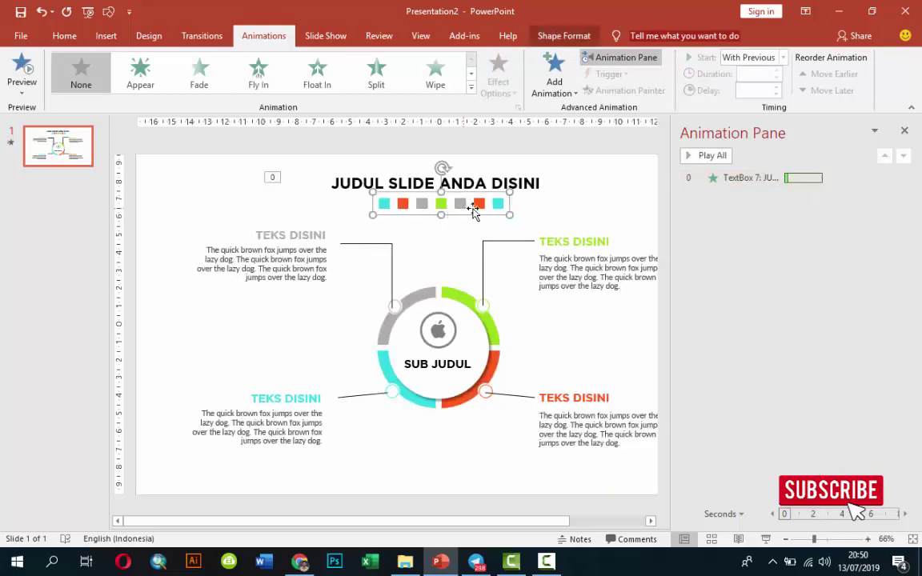
Step: Apply a Peek In entrance effect to the grouped coloured squares
left_click(554, 80)
left_click(588, 458)
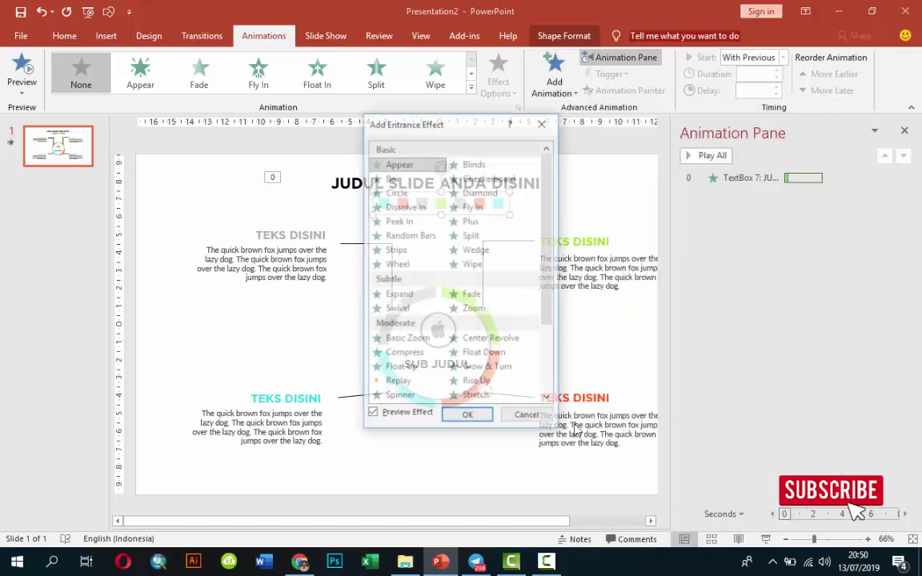
left_click_drag(420, 121, 672, 170)
left_click(725, 226)
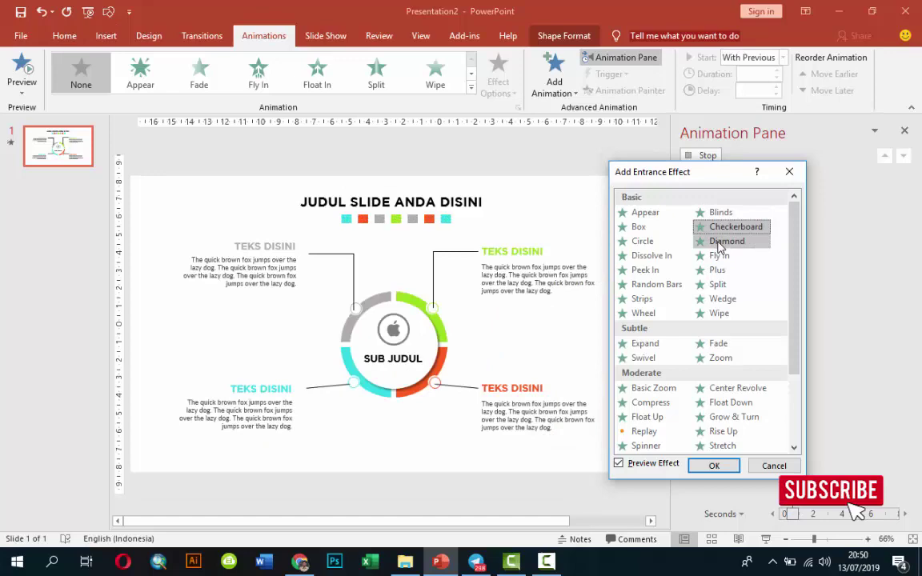
left_click(720, 243)
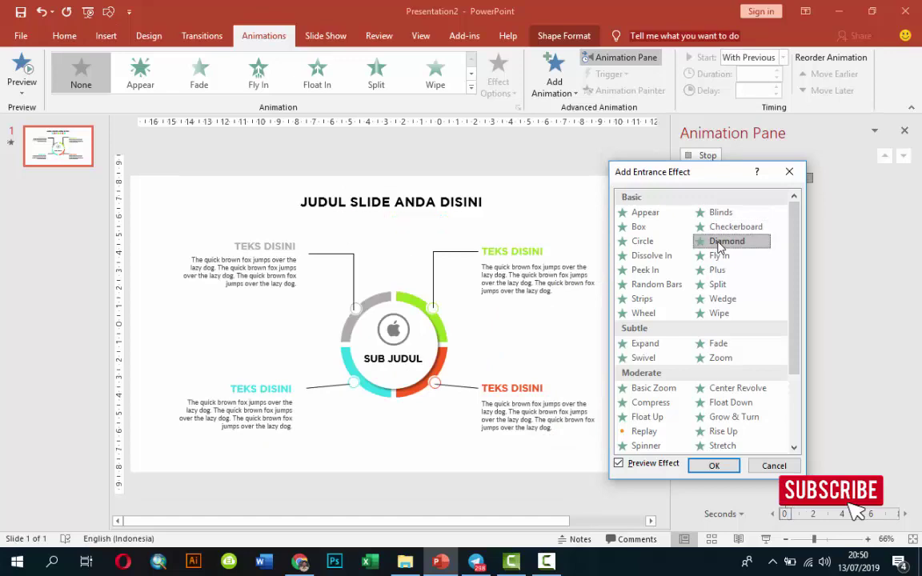
left_click(652, 273)
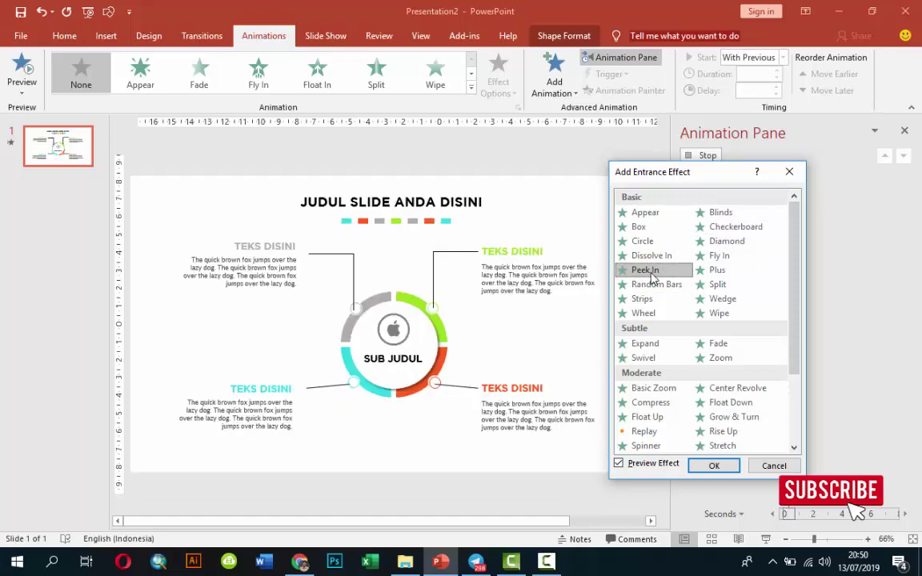
left_click(714, 466)
Step: Set the squares to peek in from the left, With Previous, delay 02,75, and preview from the title
left_click(498, 76)
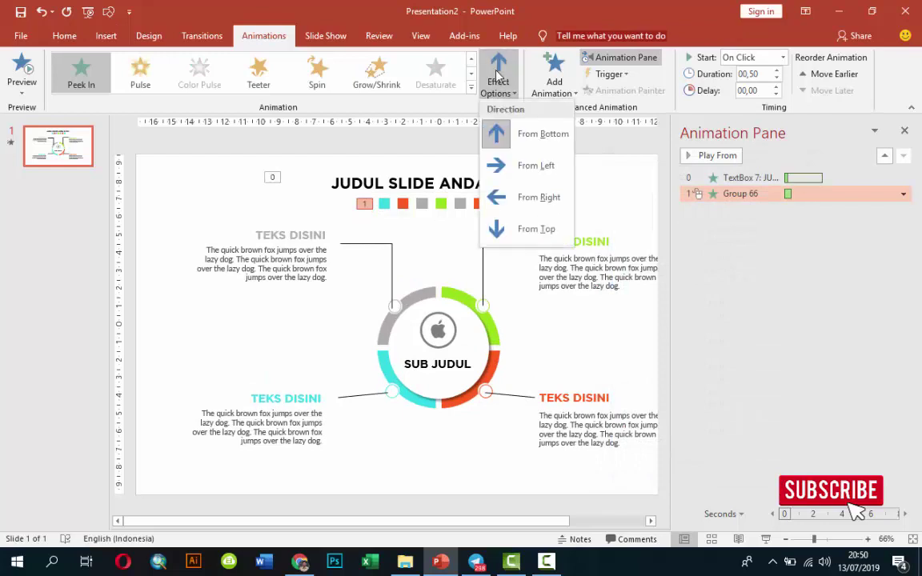
left_click(503, 170)
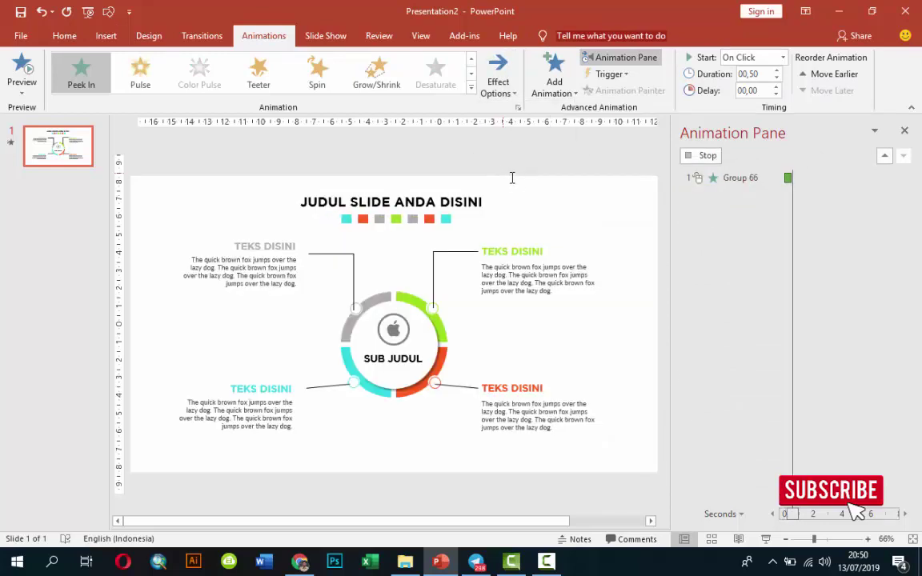
left_click(783, 58)
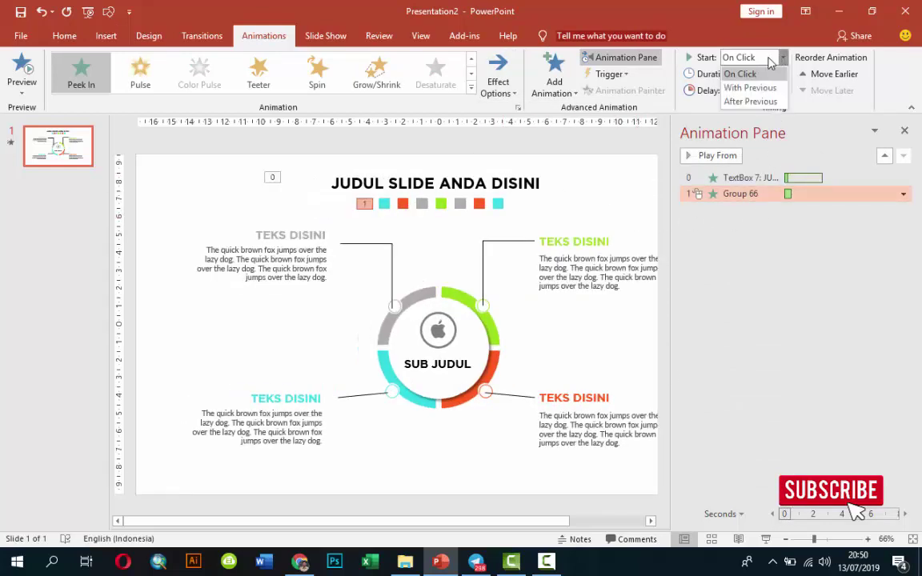
left_click(756, 86)
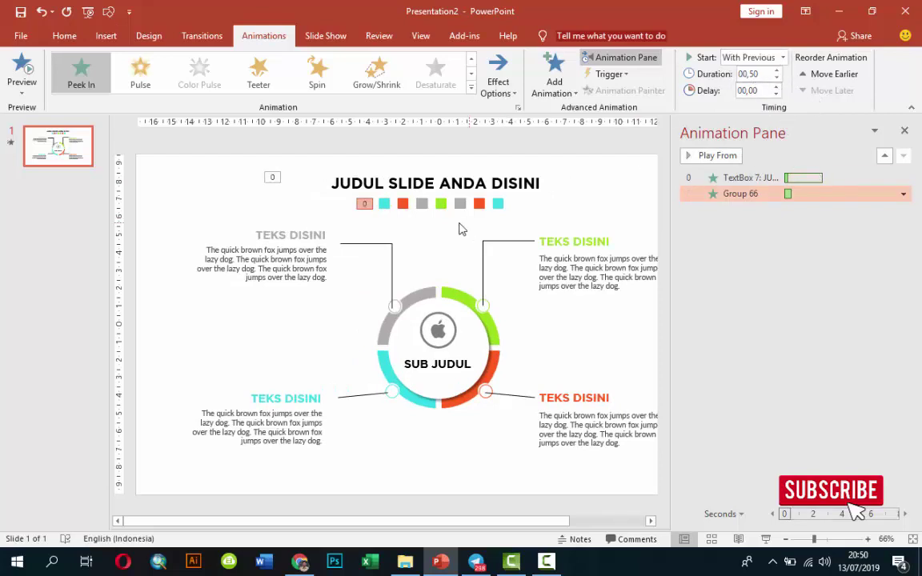
left_click(777, 85)
left_click(777, 86)
left_click(776, 86)
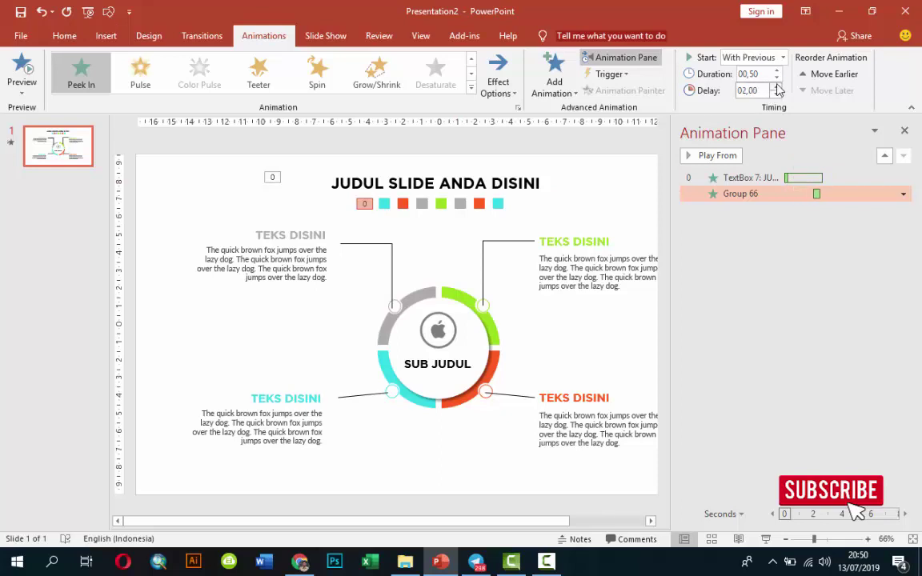
left_click(783, 178)
left_click(712, 156)
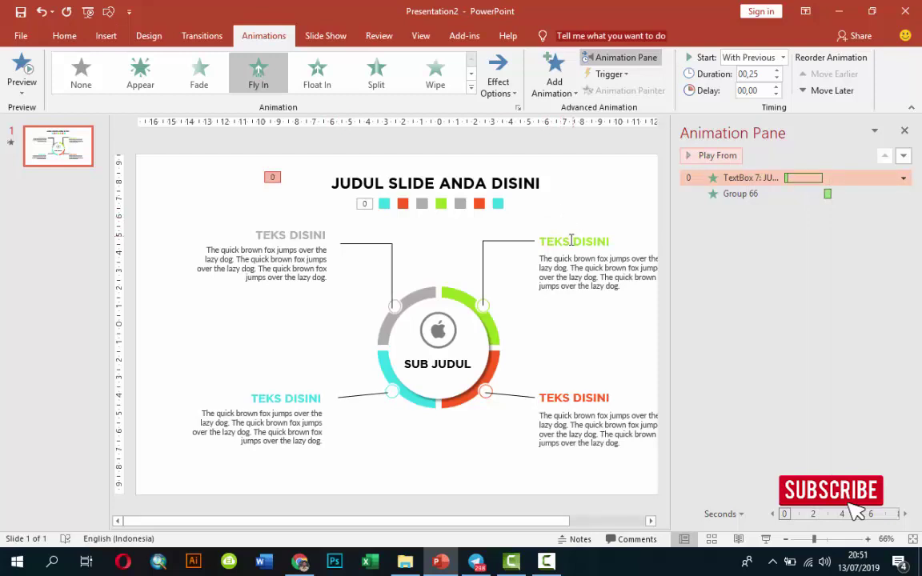
Step: Select the green, grey, cyan and red arcs plus the connector and group them
left_click(483, 320)
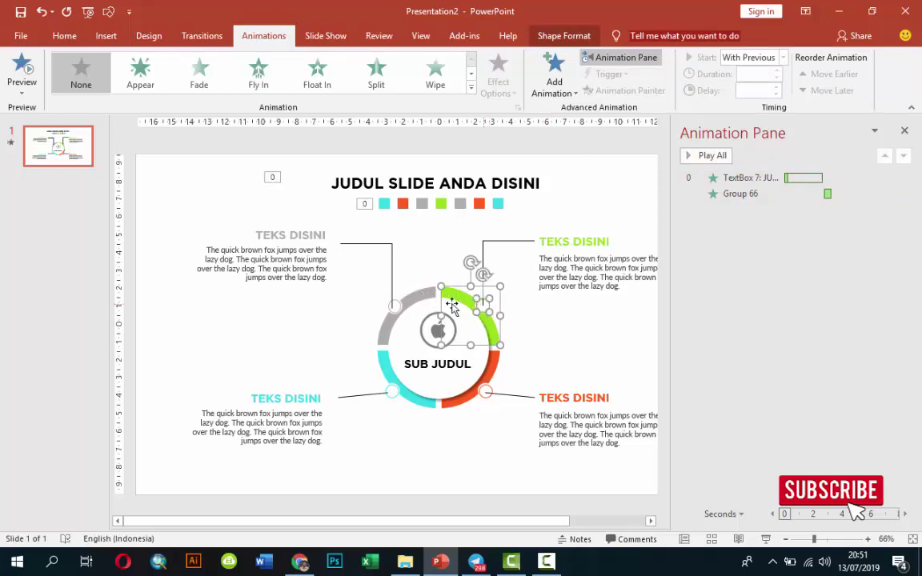
left_click(400, 308, "shift")
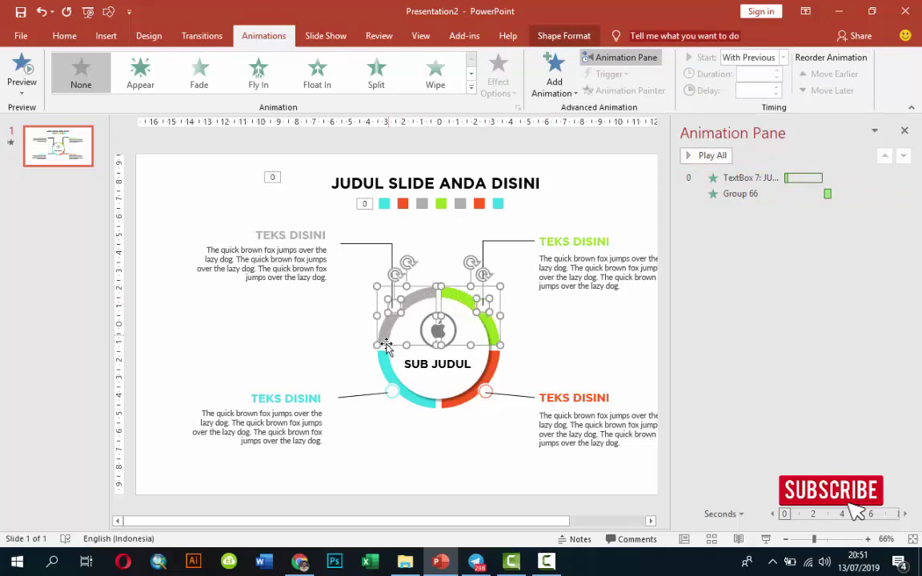
left_click(386, 367, "shift")
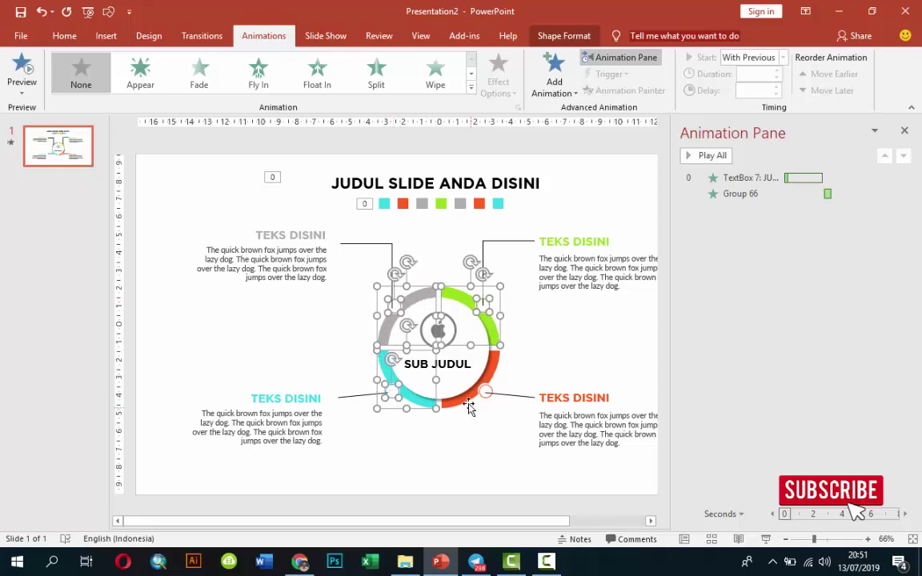
left_click(526, 343)
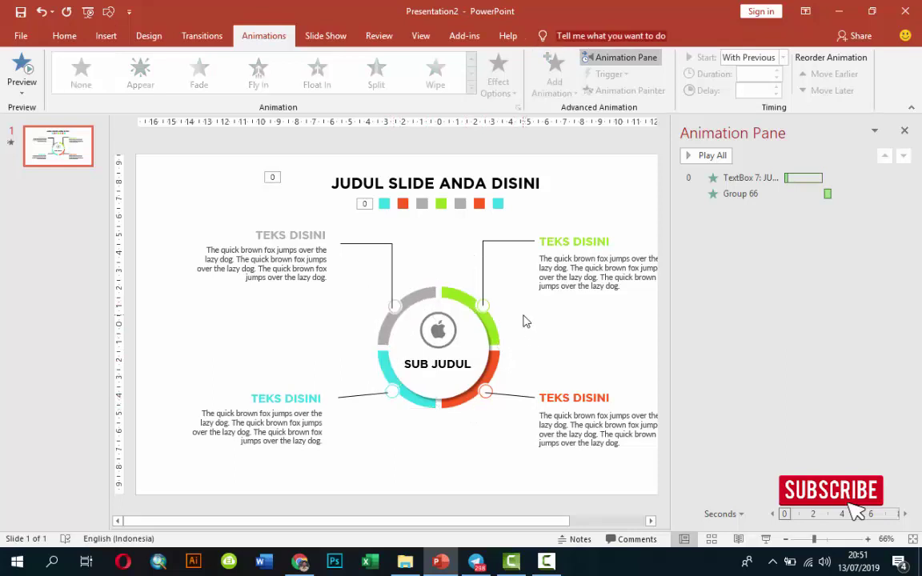
left_click(471, 301)
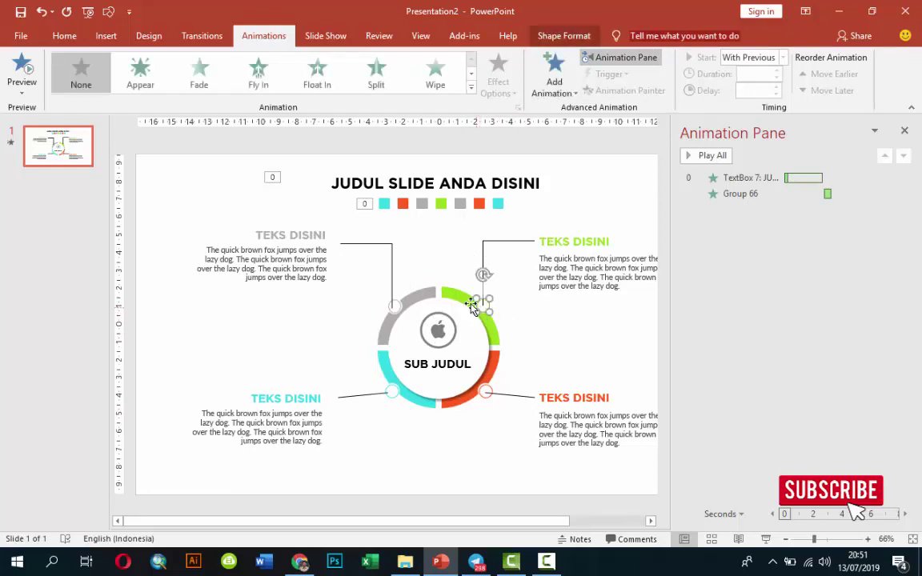
left_click(410, 293, "shift")
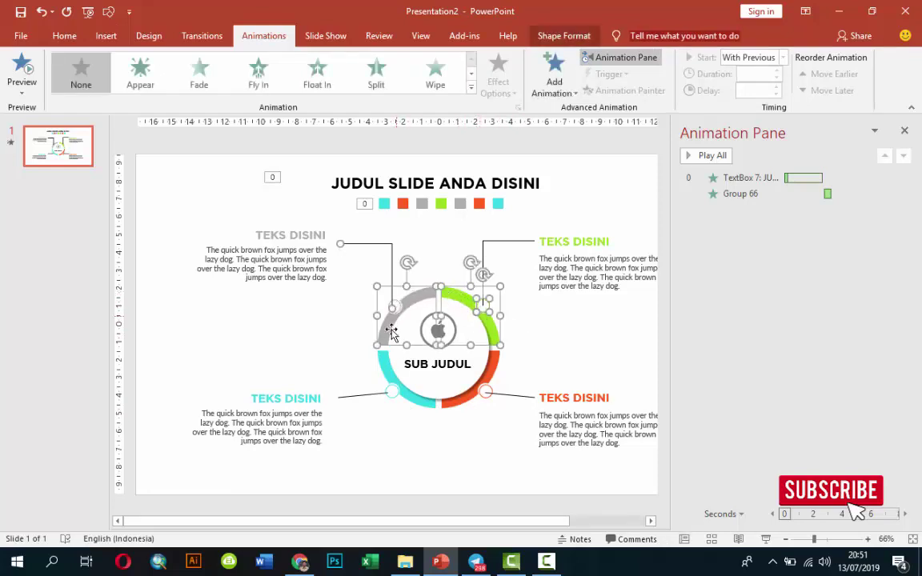
left_click(392, 390, "shift")
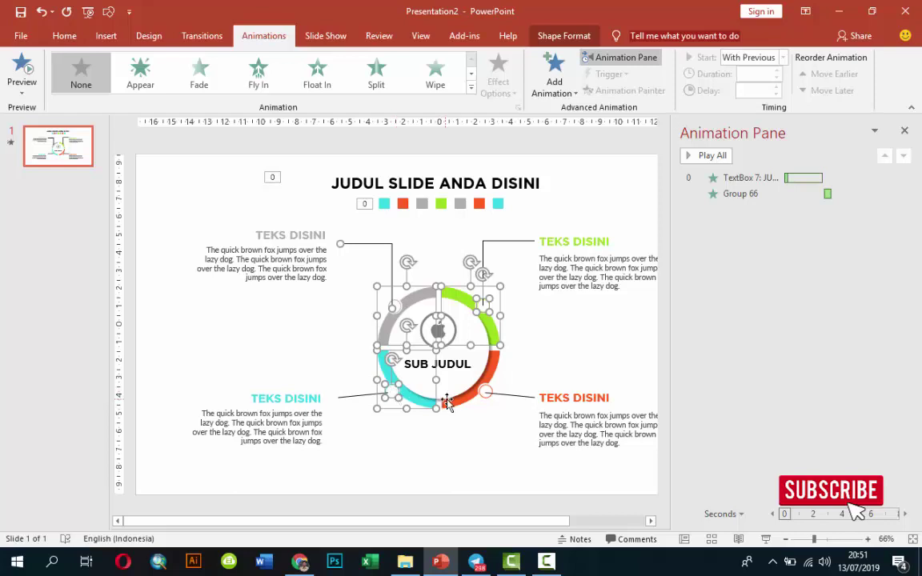
left_click(486, 392, "shift")
left_click(534, 395, "shift")
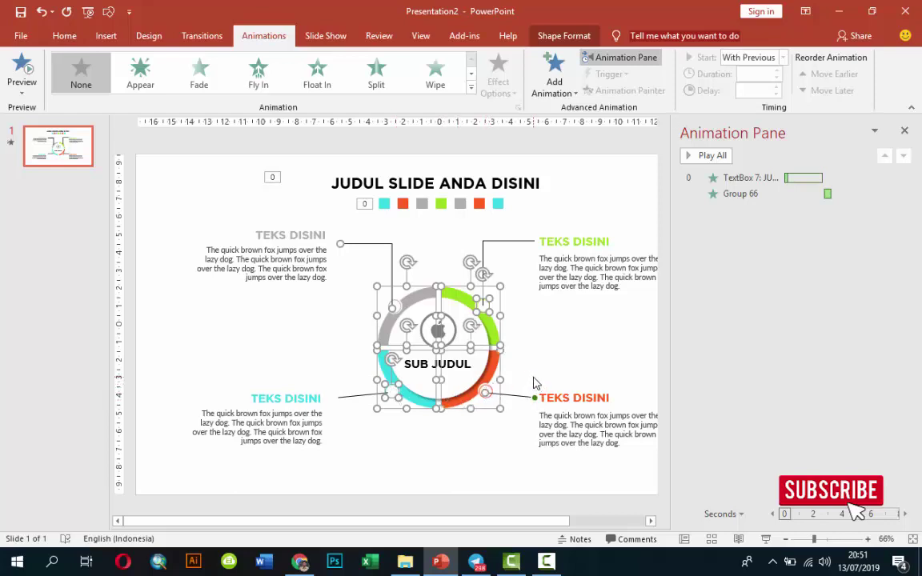
key("ctrl+g")
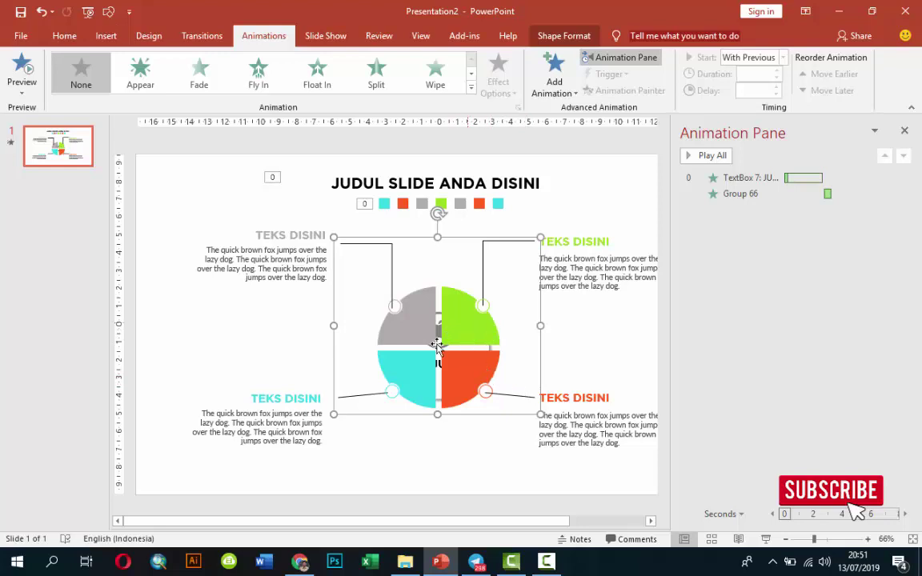
Step: Send the ring group to the back, behind the white centre circle
right_click(462, 328)
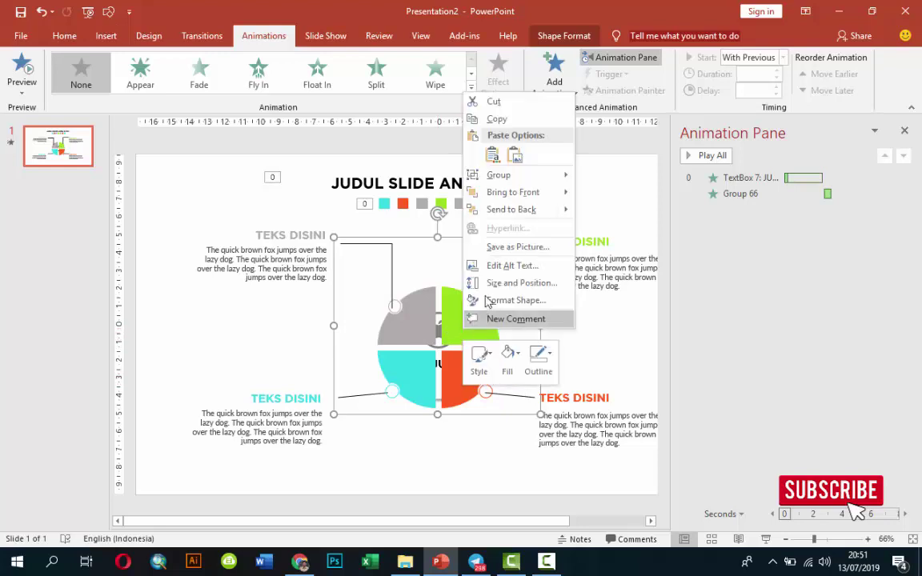
left_click(512, 210)
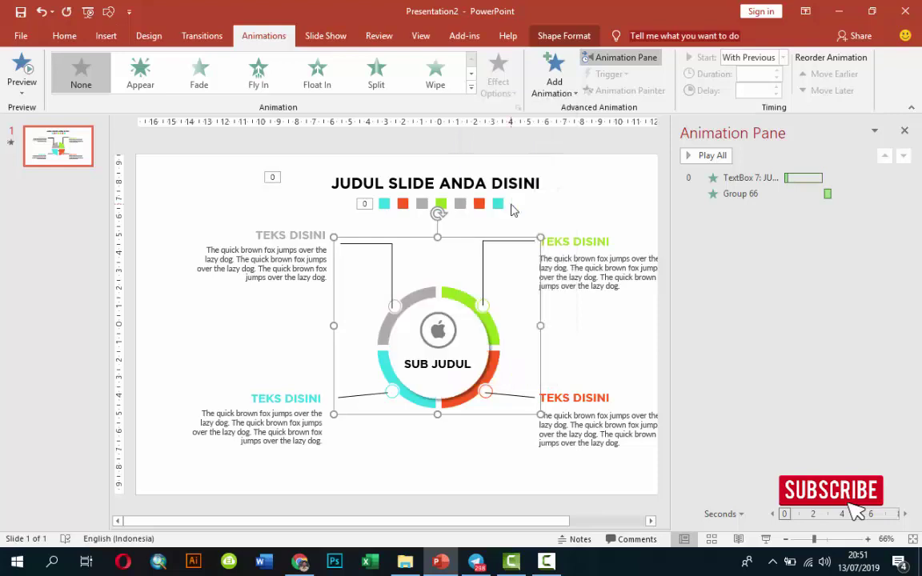
left_click(495, 341)
left_click(496, 337)
Step: Try a Basic Zoom entrance on the ring group and preview the slide's animations
left_click(566, 71)
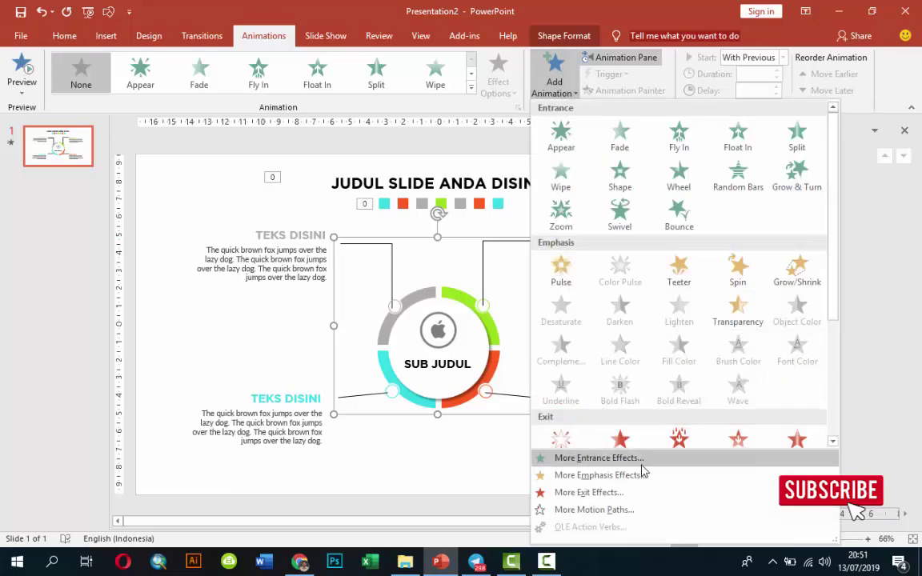
left_click(592, 458)
left_click(410, 339)
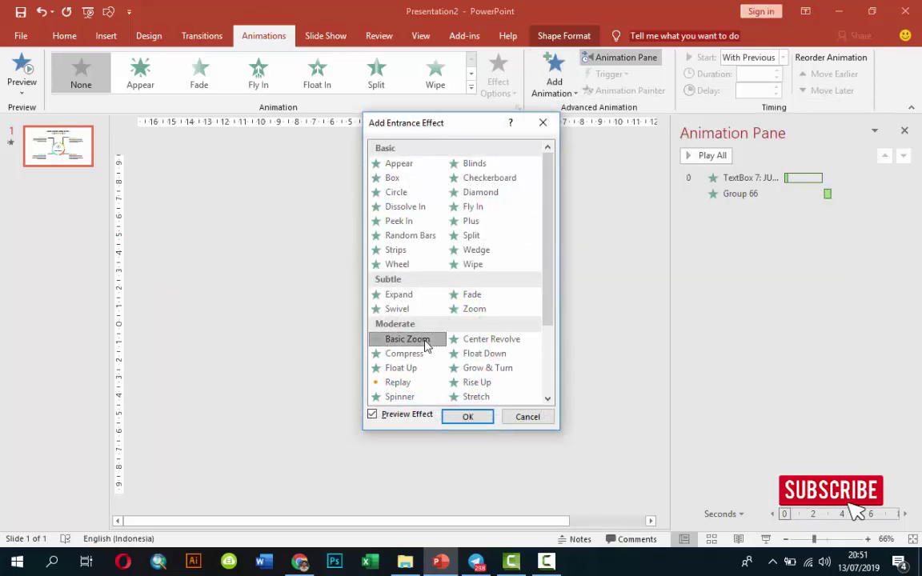
left_click_drag(482, 127, 690, 159)
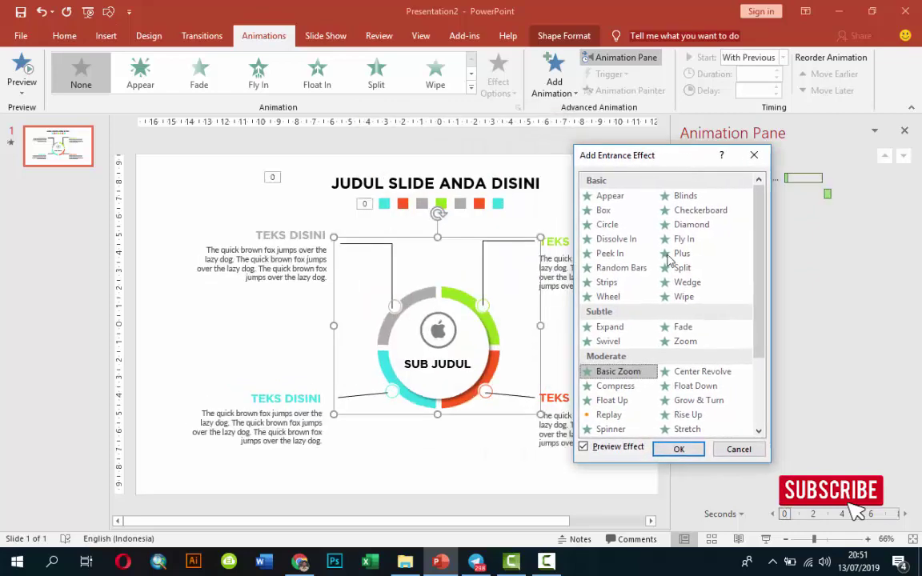
left_click(671, 445)
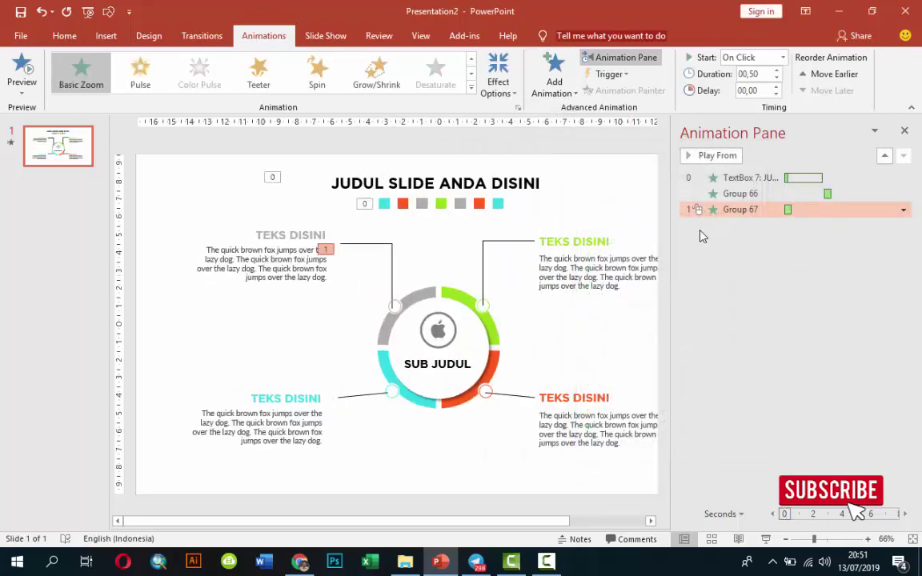
left_click(704, 159)
Step: Ungroup the ring diagram into separate shapes
left_click(391, 255)
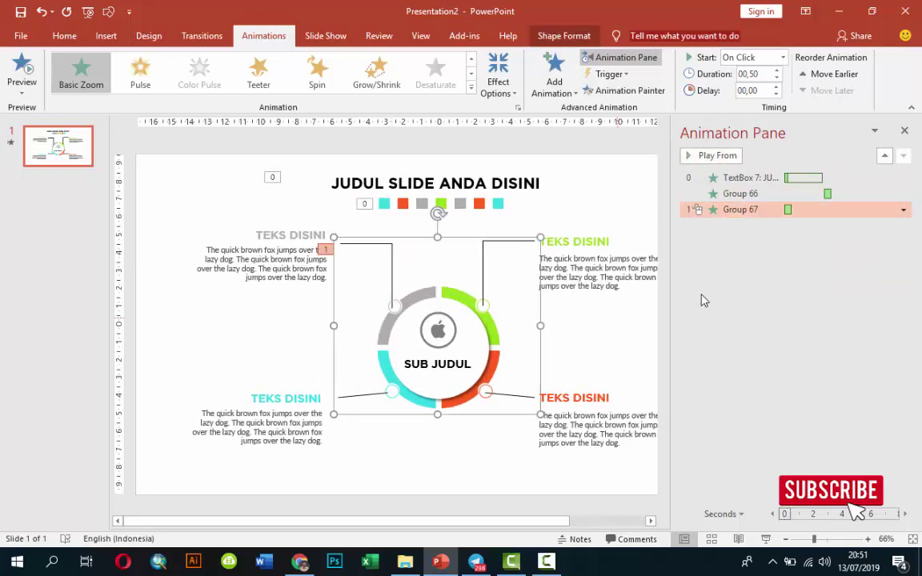
right_click(392, 275)
mouse_move(432, 355)
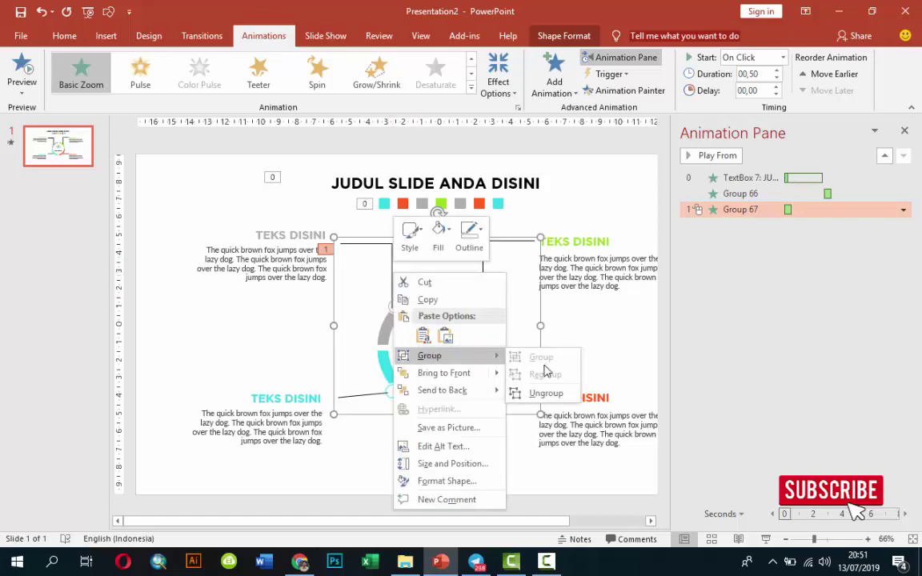
left_click(537, 394)
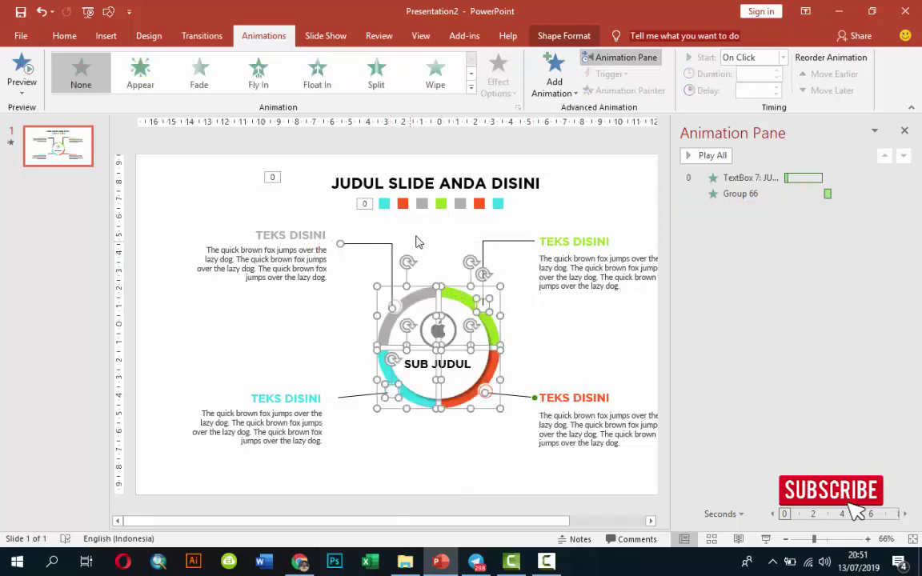
Step: Group the grey, green, red and cyan arcs and send the group behind the white centre circle
left_click(420, 241)
left_click(413, 313)
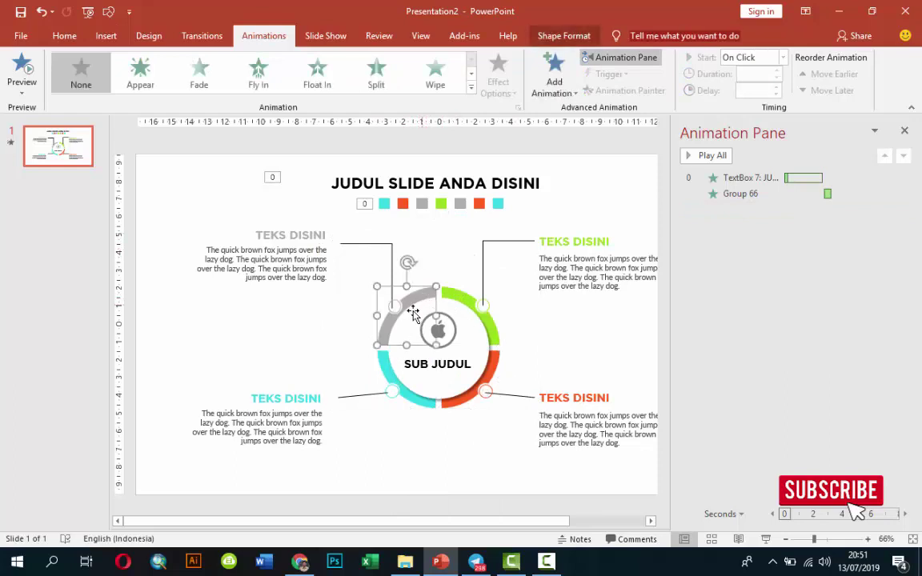
left_click(458, 306, "shift")
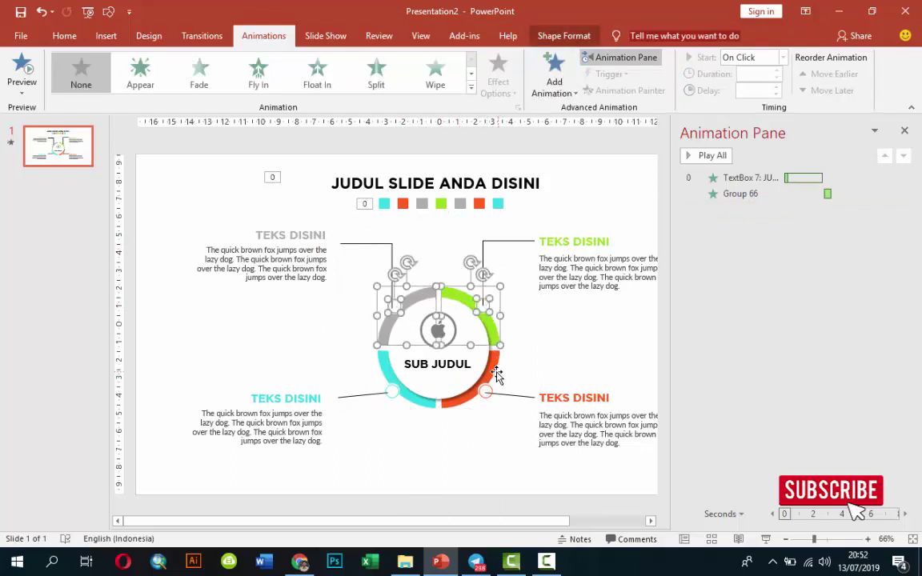
left_click(477, 392, "shift")
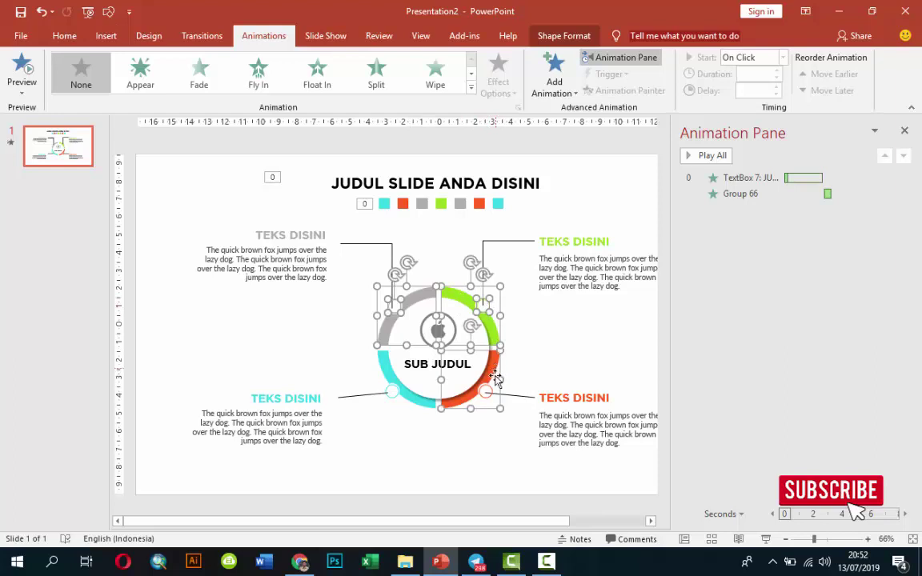
left_click(402, 390, "shift")
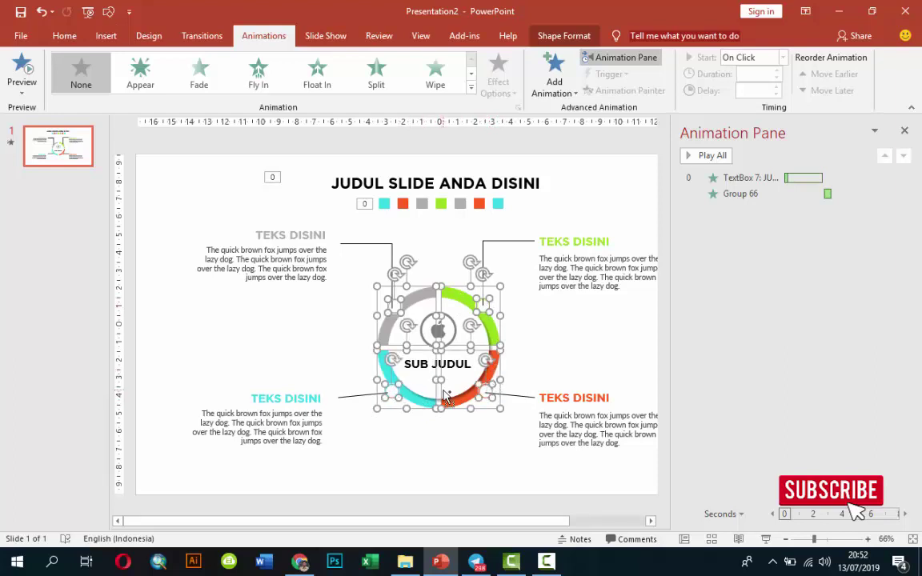
left_click(492, 331)
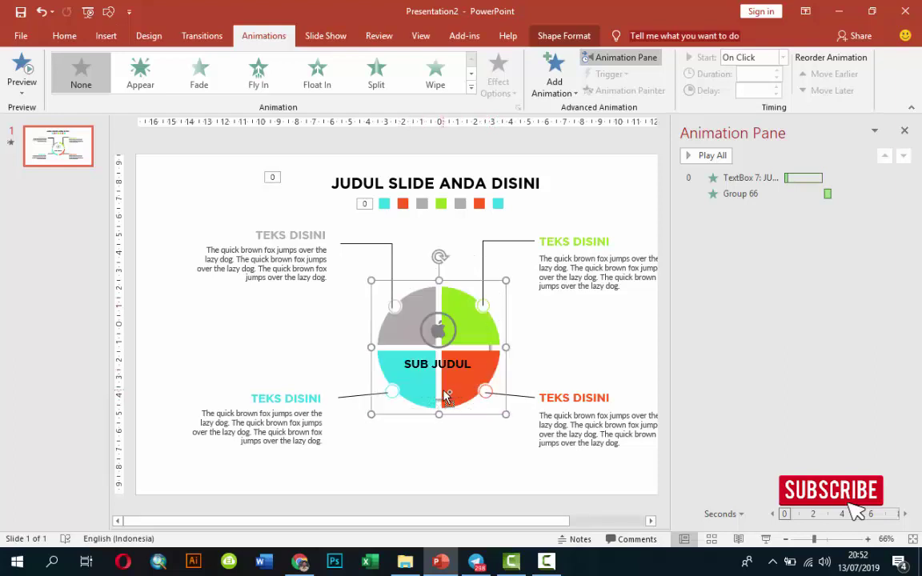
right_click(486, 329)
left_click(516, 210)
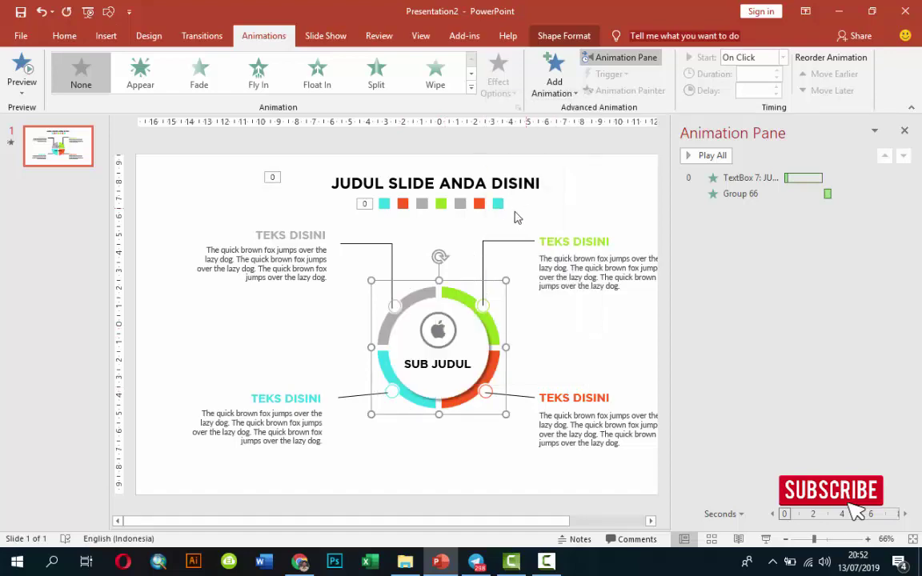
Step: Give the arc group a Basic Zoom entrance effect
left_click(554, 72)
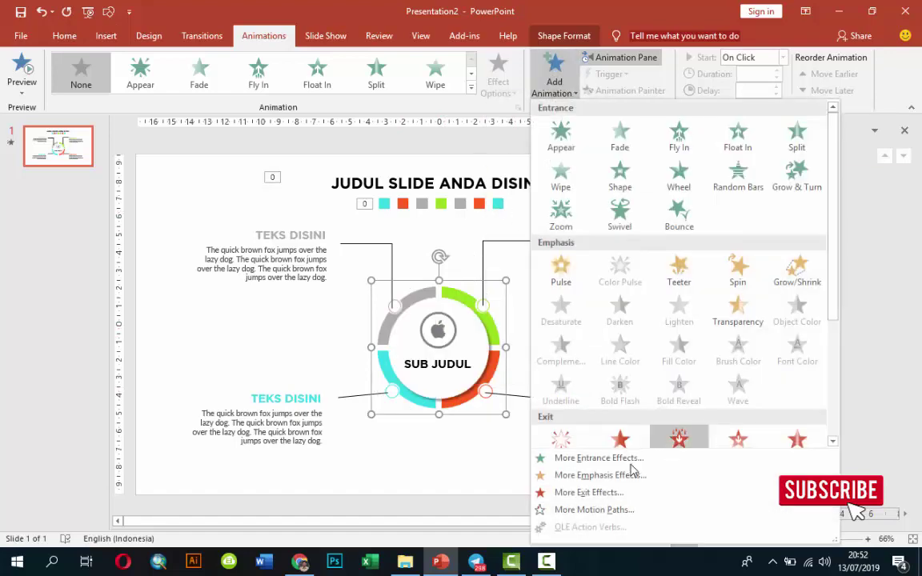
left_click(591, 457)
left_click(407, 338)
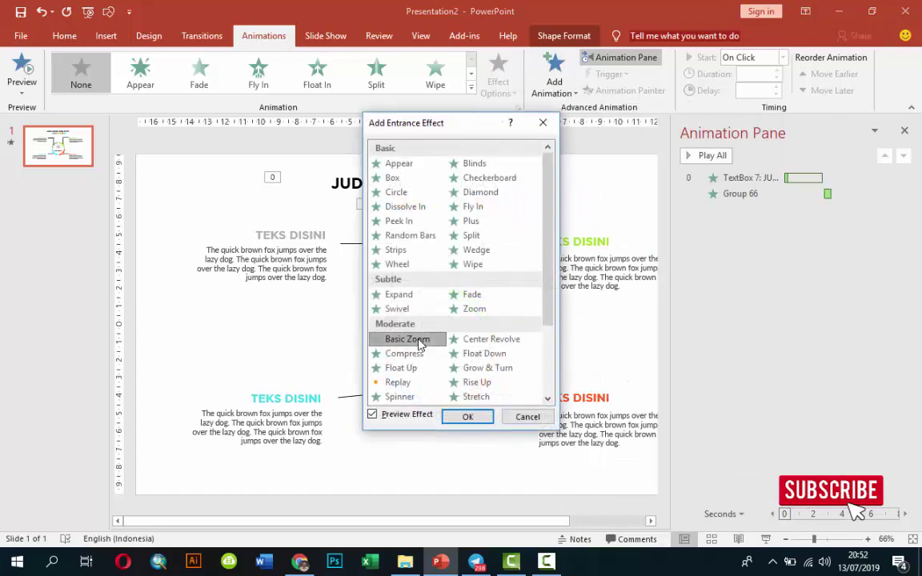
left_click(468, 416)
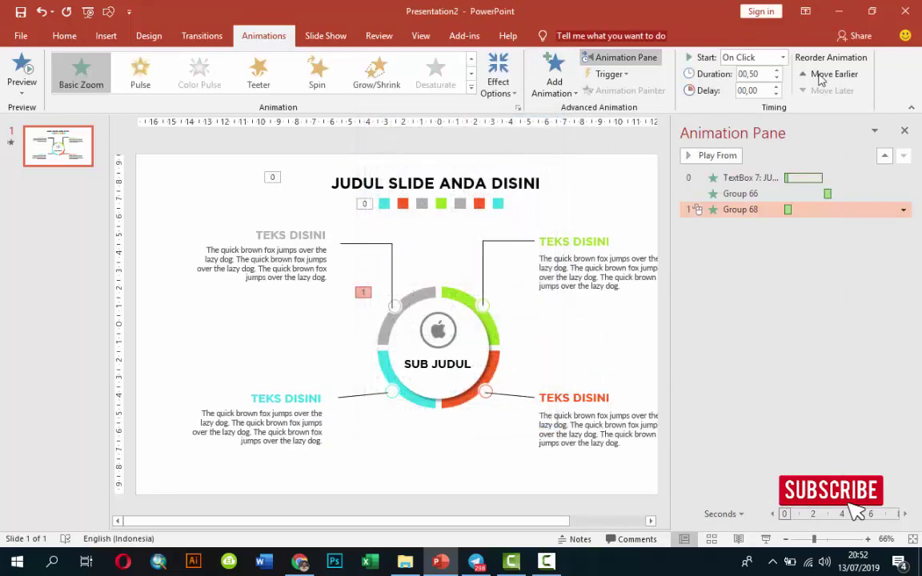
Step: Set the arcs' animation to start With Previous with a 03,25 delay
left_click(783, 57)
key("Escape")
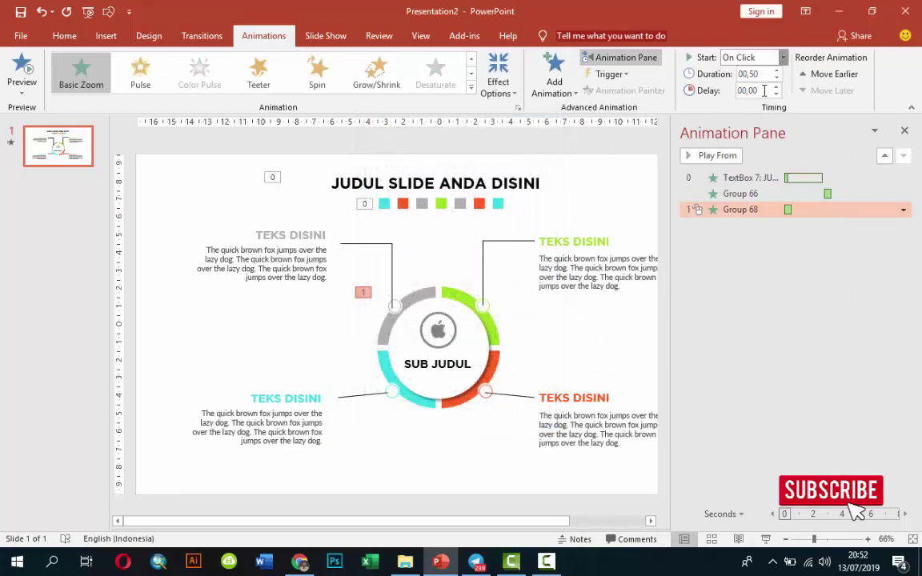
left_click(776, 87)
left_click(776, 87)
left_click(776, 87)
left_click(776, 86)
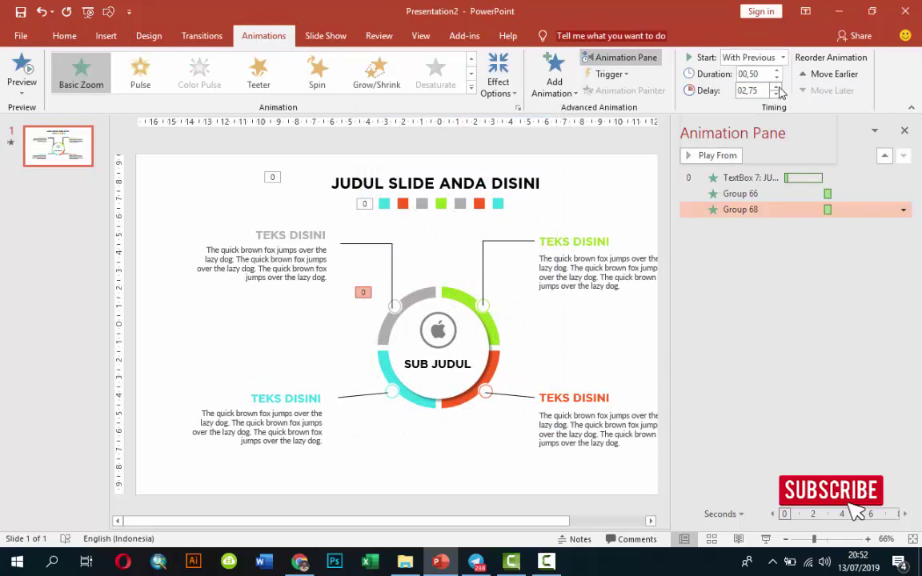
left_click(776, 87)
left_click(776, 87)
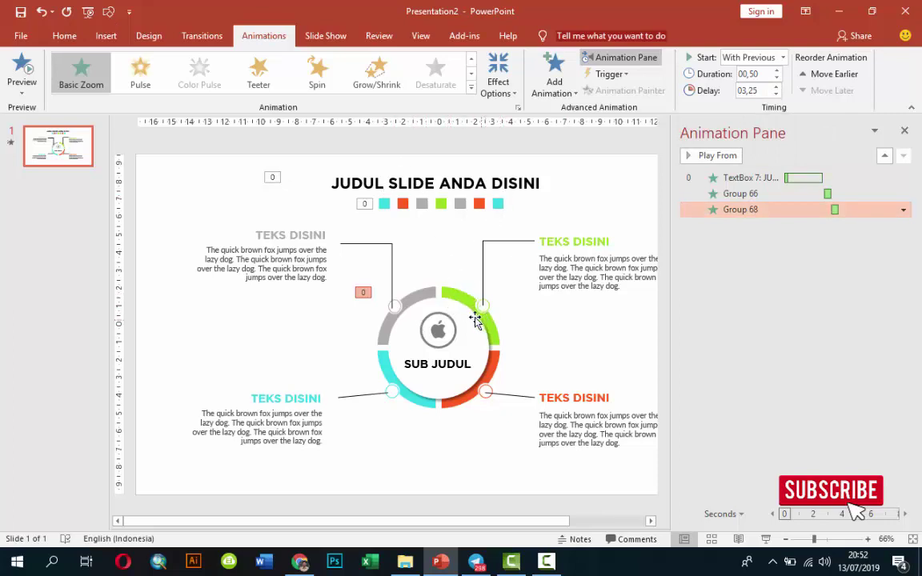
left_click(468, 325)
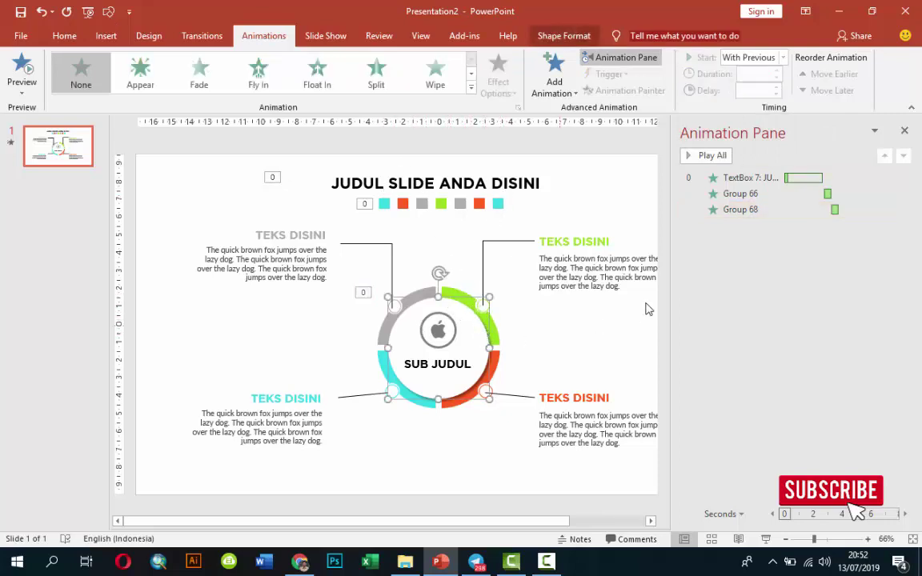
Step: Give the white centre circle a Basic Zoom entrance starting With Previous, delayed 03,75
left_click(565, 78)
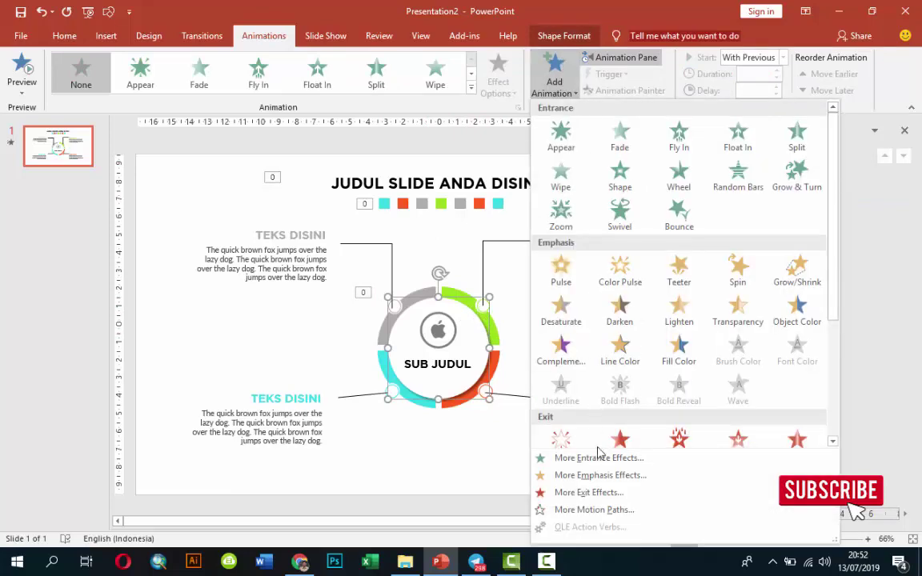
left_click(598, 457)
left_click(392, 339)
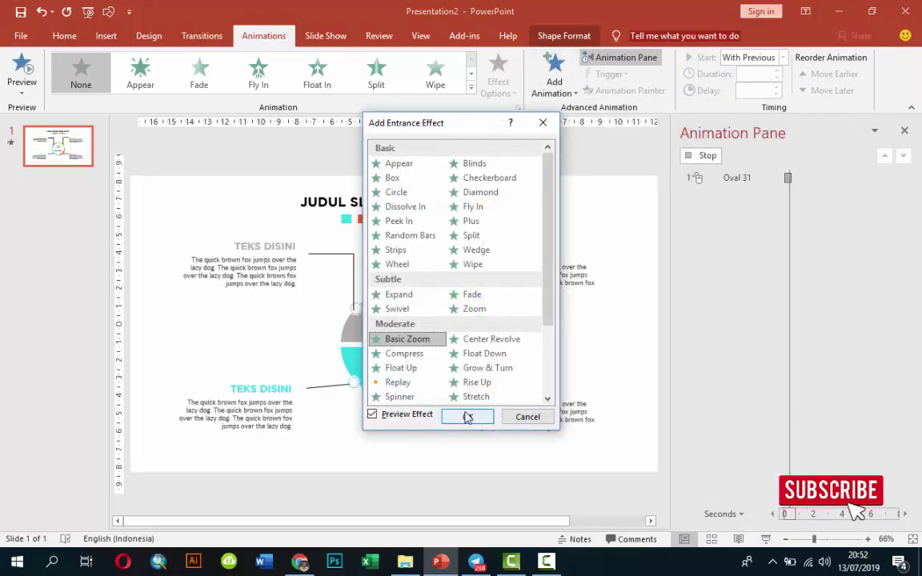
left_click(470, 417)
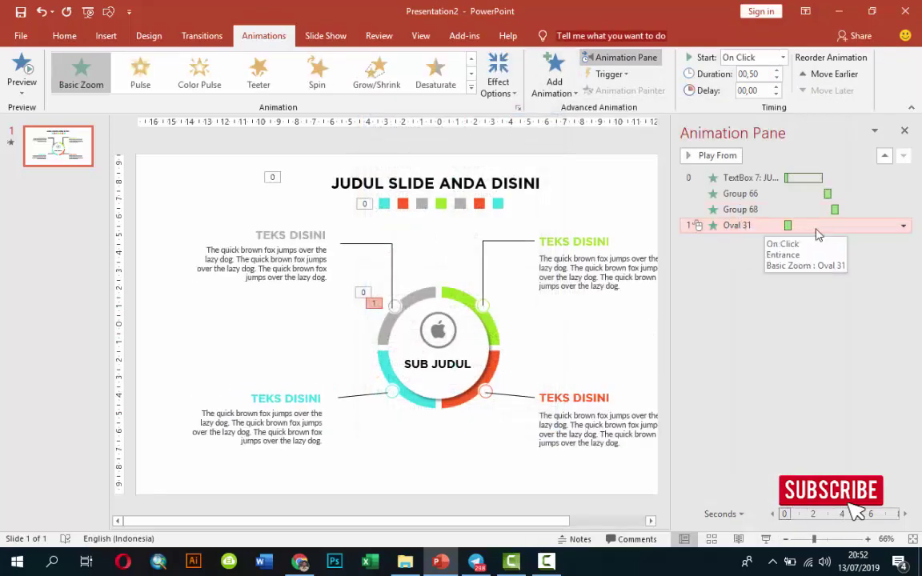
left_click(783, 58)
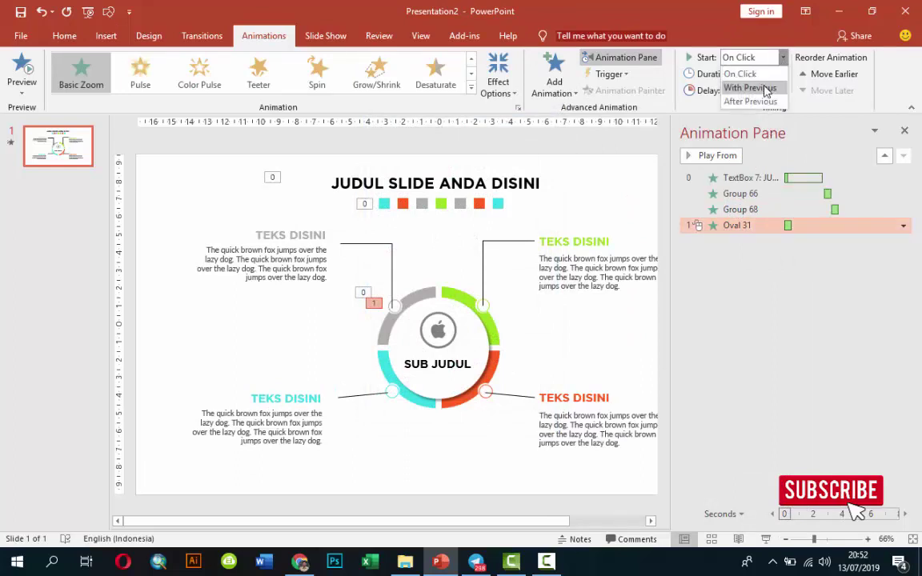
left_click(761, 87)
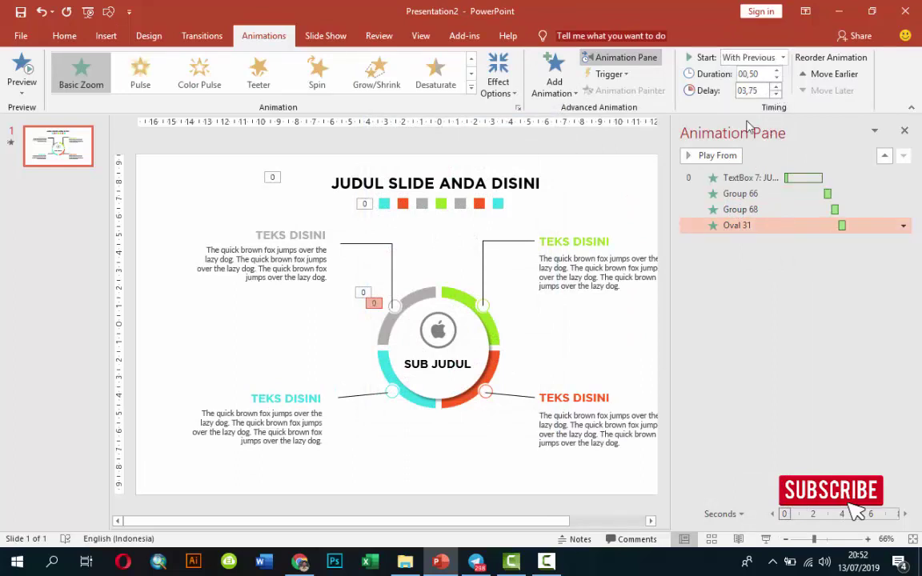
left_click(441, 329)
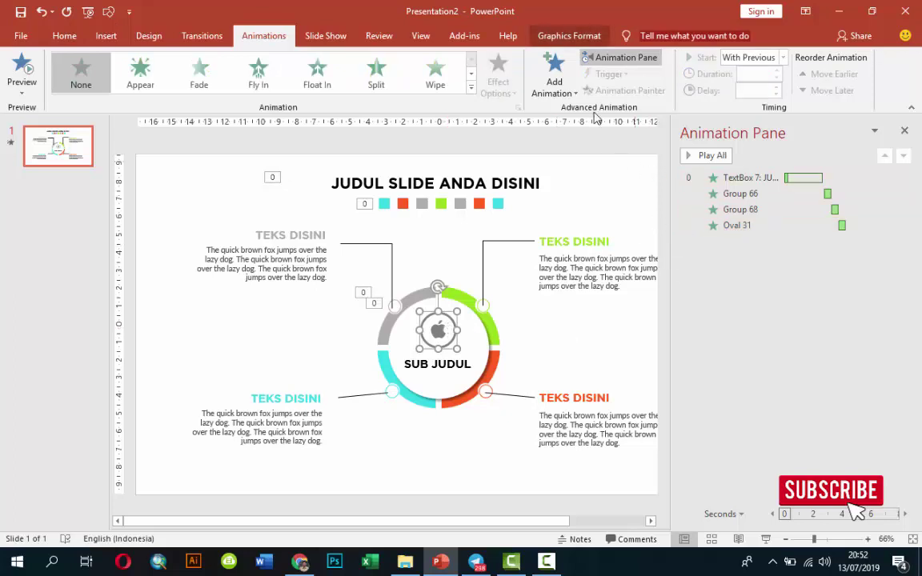
Step: Give the apple icon a Basic Zoom entrance, adjusting its zoom option, starting With Previous, delayed 04,25
left_click(554, 72)
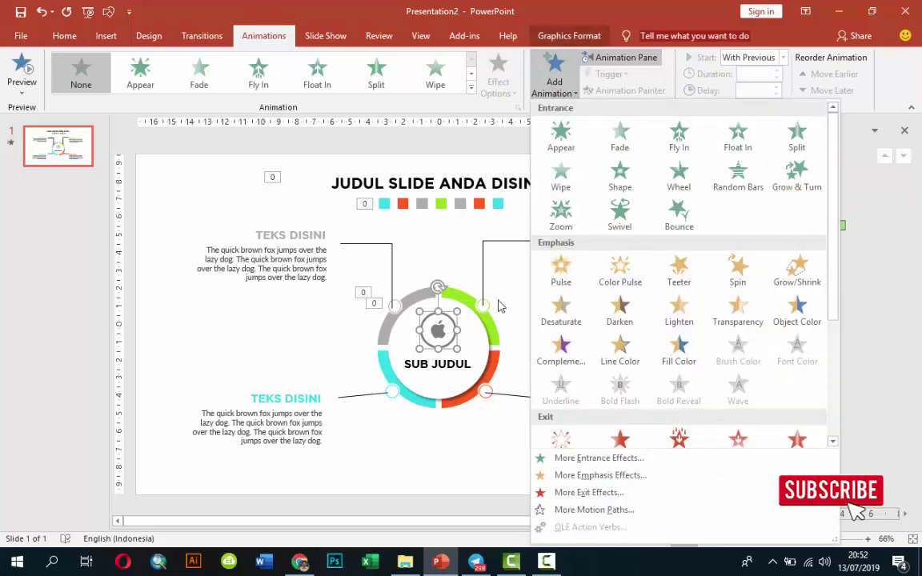
left_click(558, 460)
left_click(398, 338)
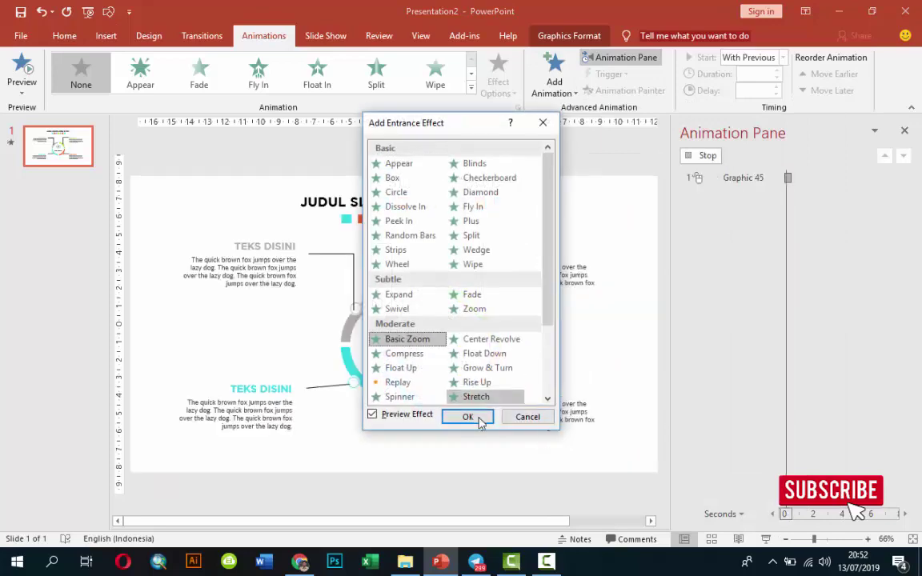
left_click(468, 414)
left_click(498, 80)
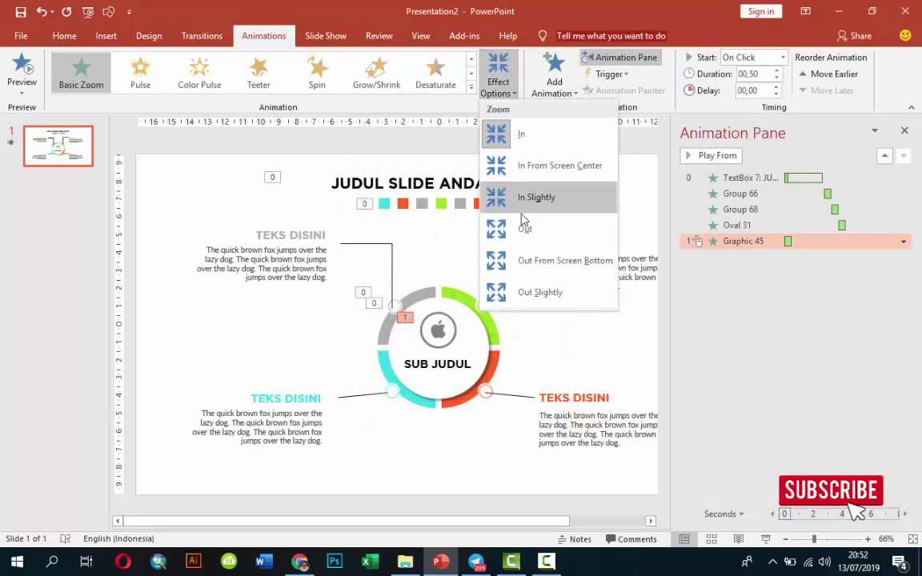
left_click(521, 235)
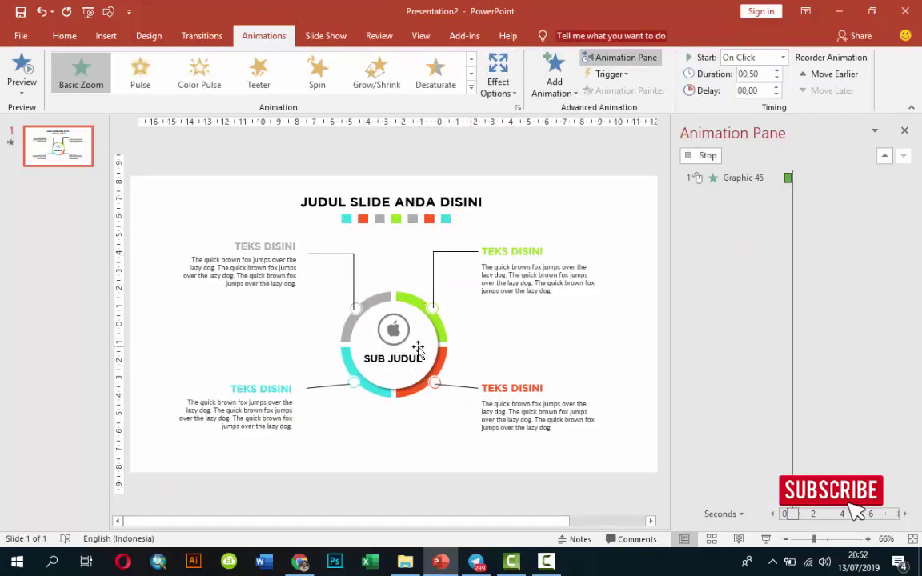
left_click(782, 58)
left_click(748, 84)
type("04,25")
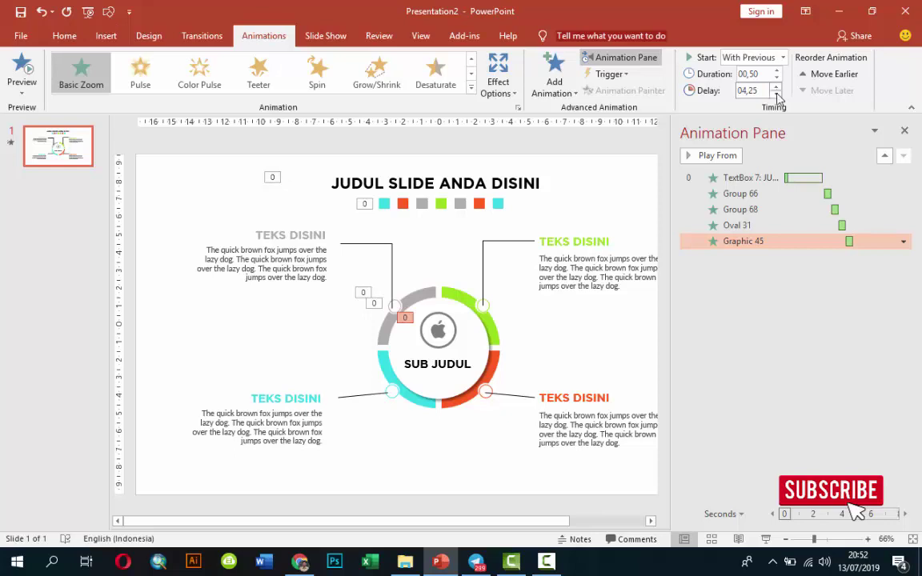
left_click(462, 358)
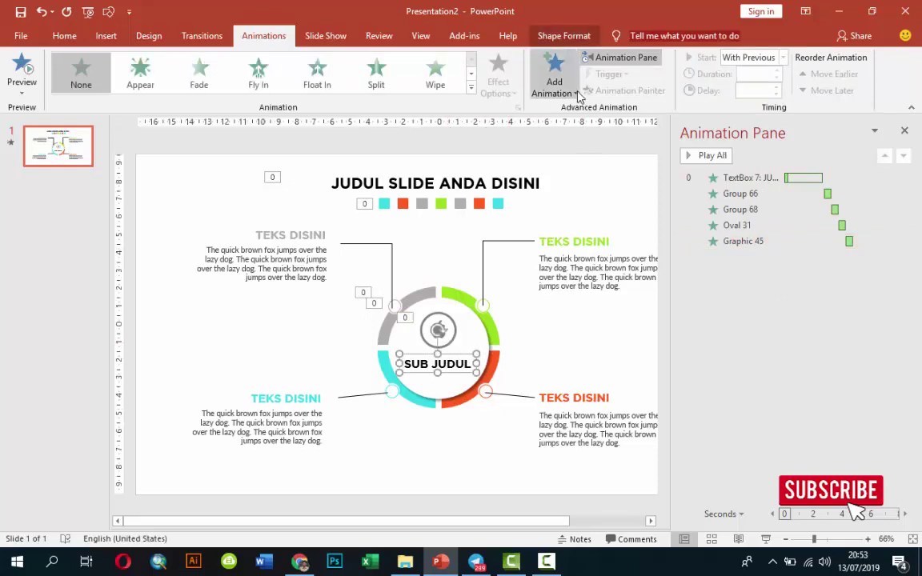
Step: Make SUB JUDUL wipe in from the right With Previous, delay 04,75, and preview the sequence
left_click(433, 76)
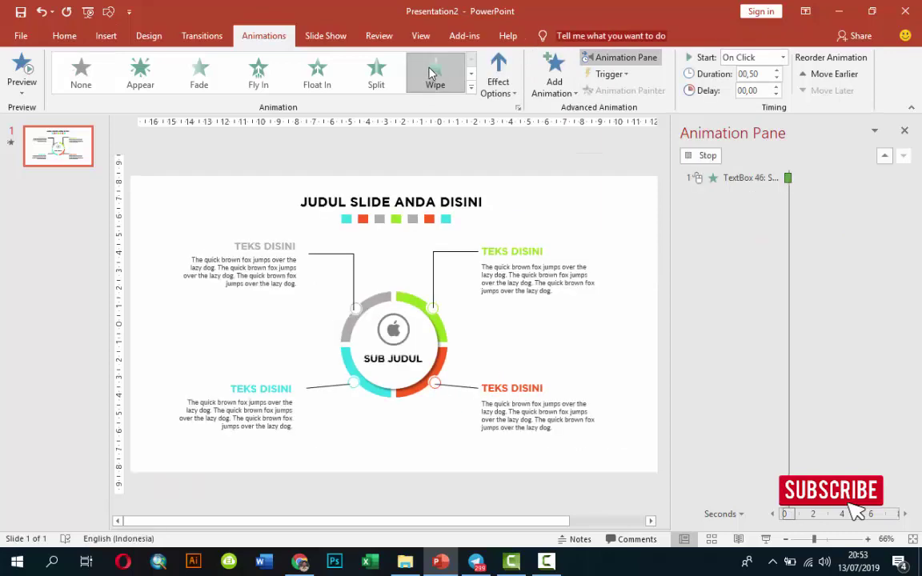
left_click(497, 80)
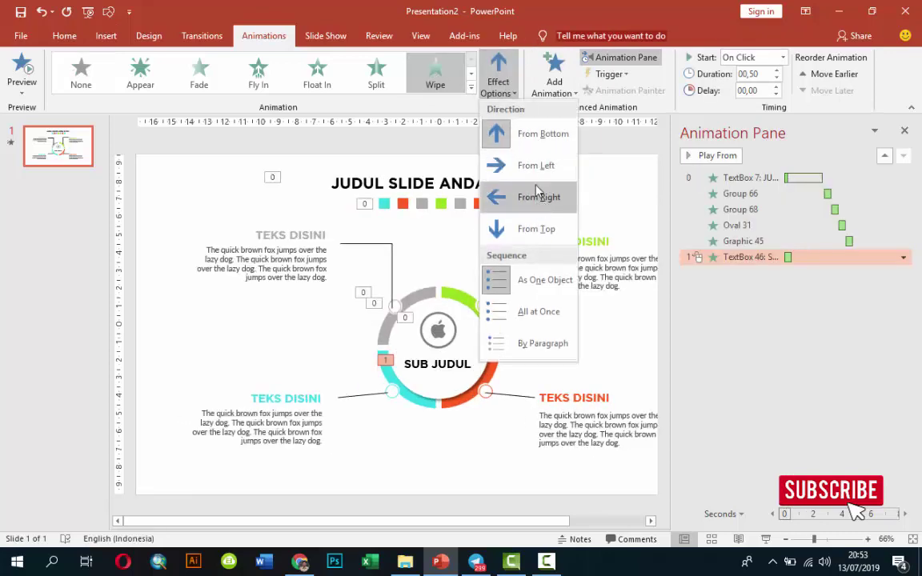
left_click(545, 198)
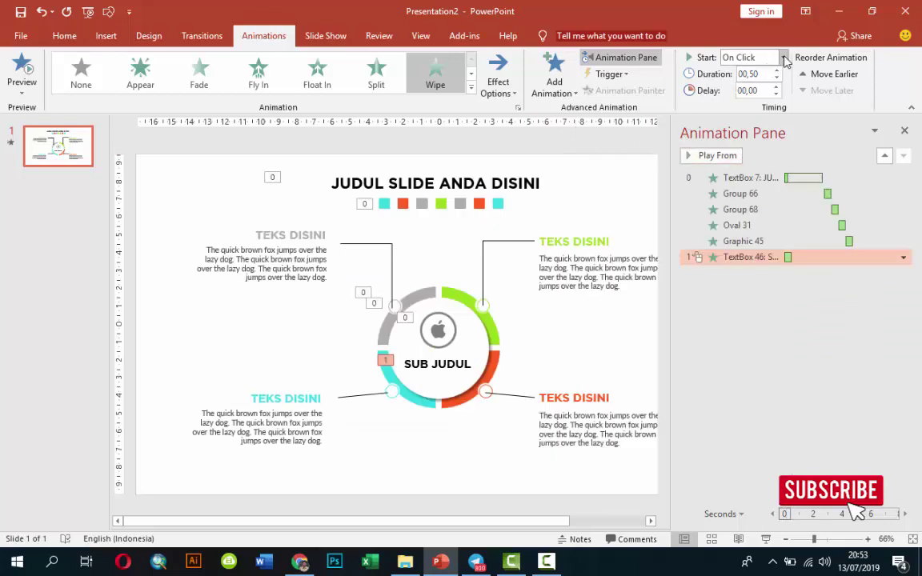
left_click(785, 57)
left_click(769, 88)
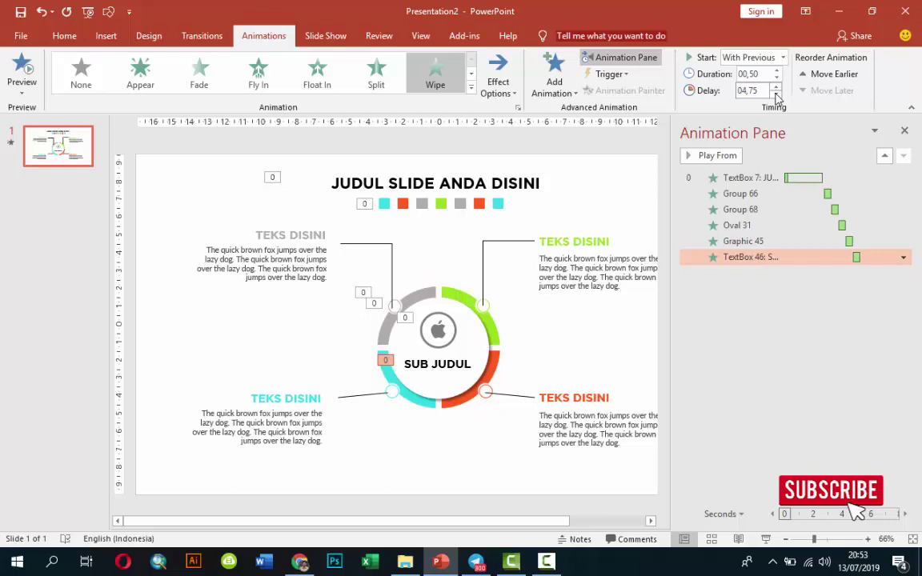
left_click(737, 178)
left_click(710, 155)
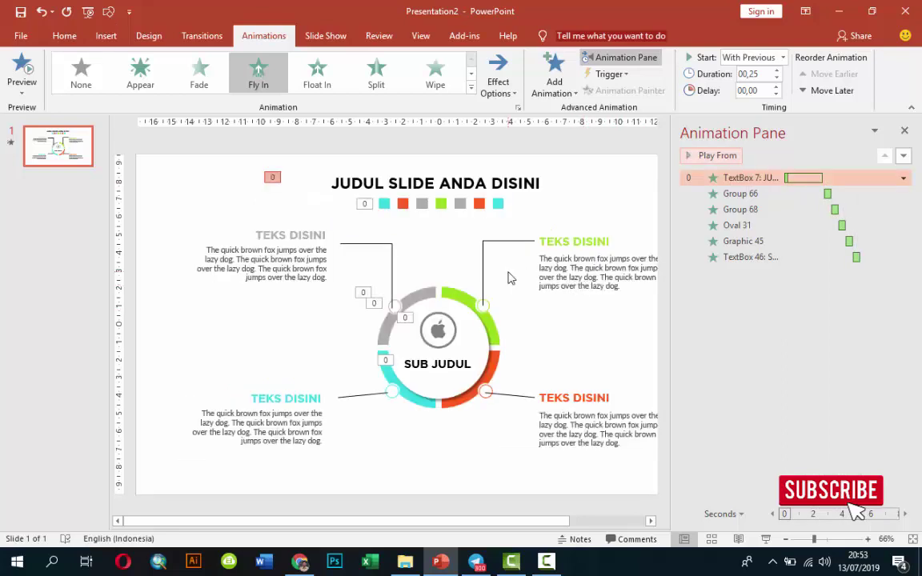
left_click(484, 267)
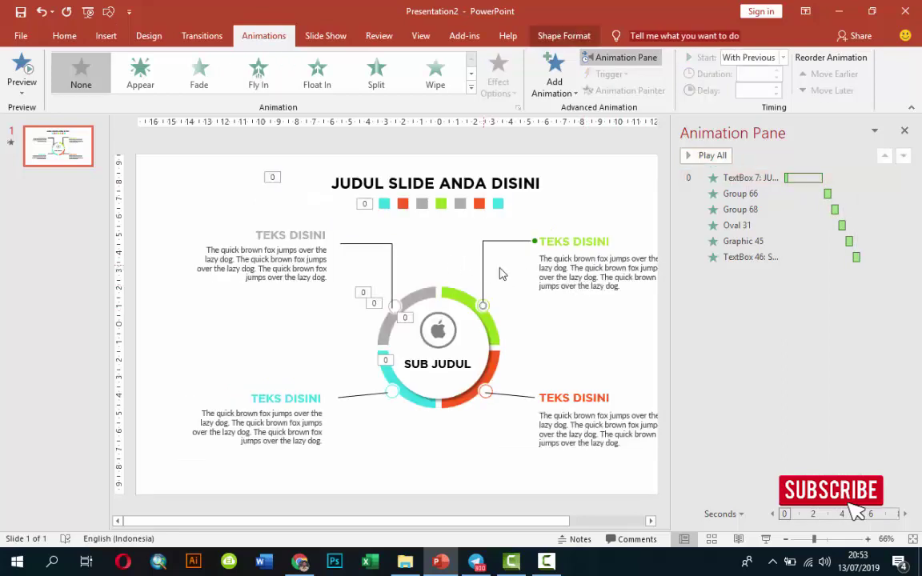
Step: Make the green-heading connector Wipe in From Left, With Previous, after a 5.25 s delay
left_click(432, 81)
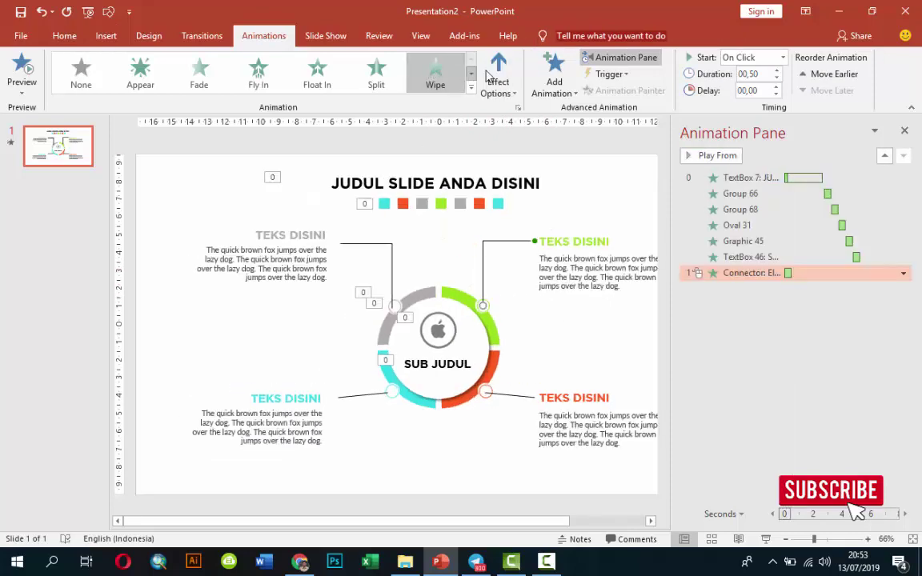
left_click(498, 80)
left_click(511, 167)
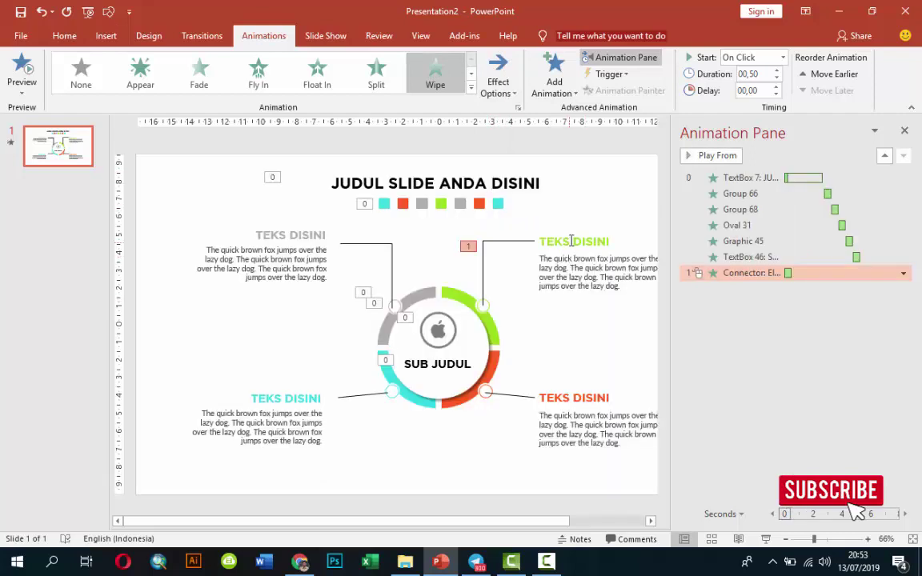
left_click(571, 241)
left_click(516, 240)
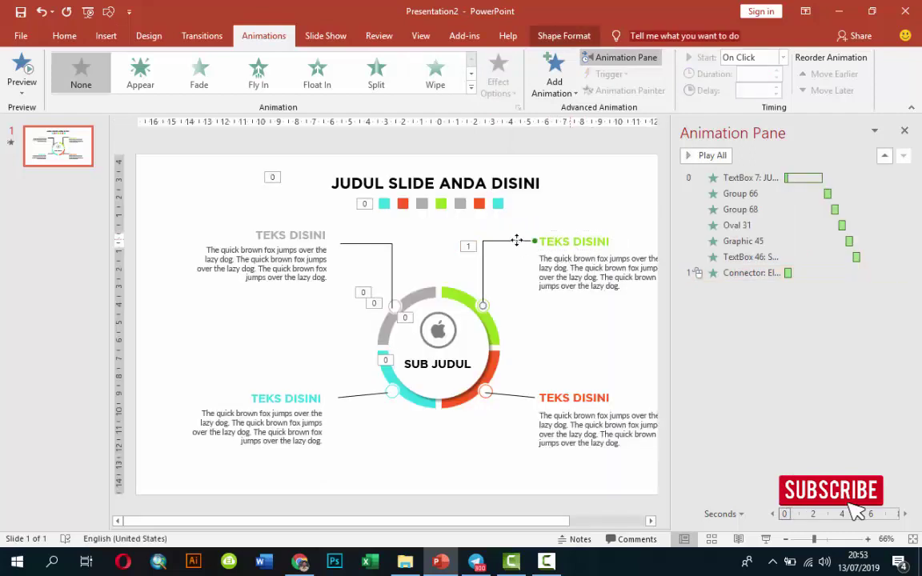
left_click(780, 57)
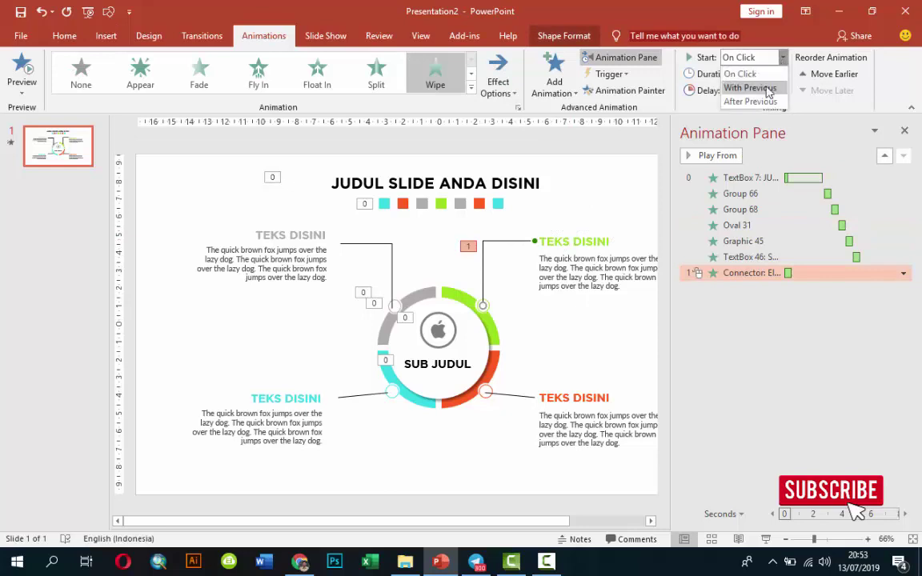
left_click(756, 74)
left_click(777, 87)
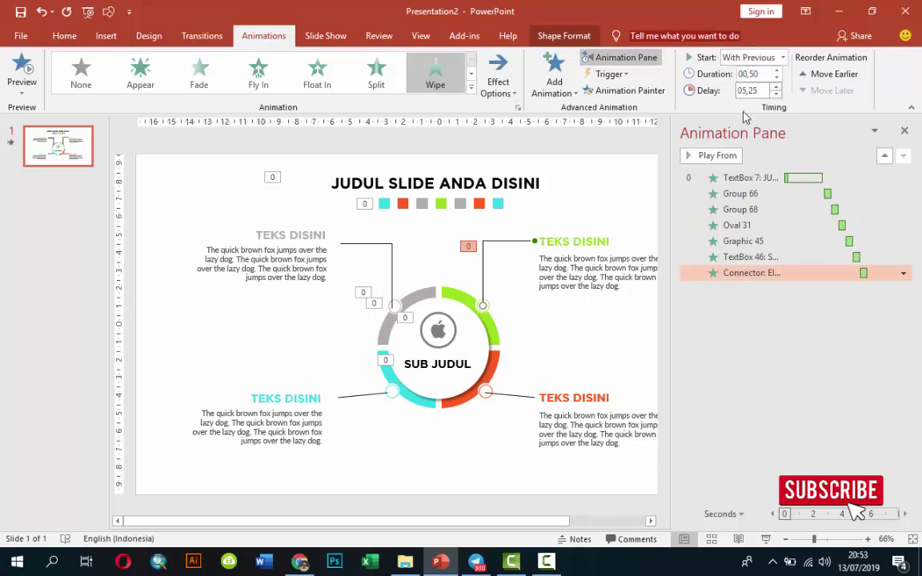
left_click(585, 231)
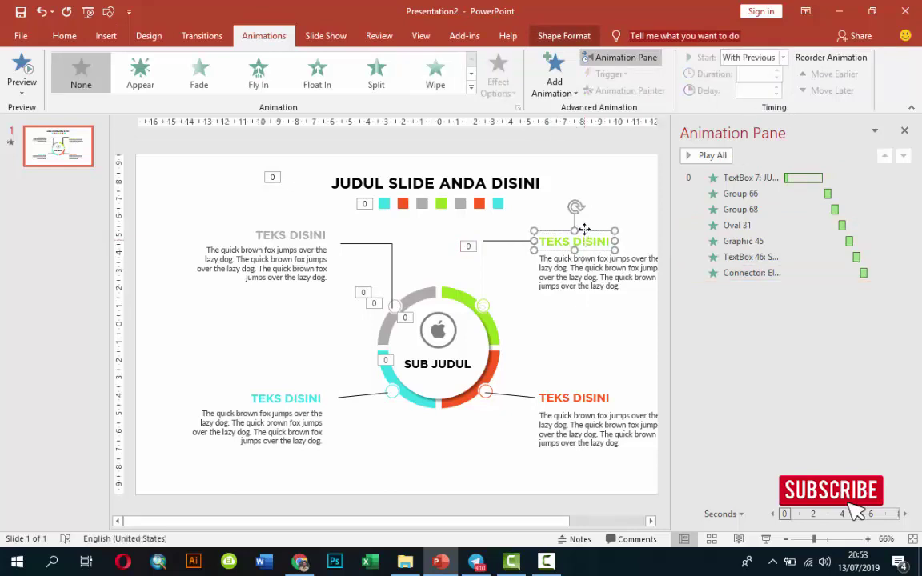
Step: Apply a Flip entrance from More Entrance Effects to the green TEKS DISINI title
left_click(554, 76)
left_click(628, 463)
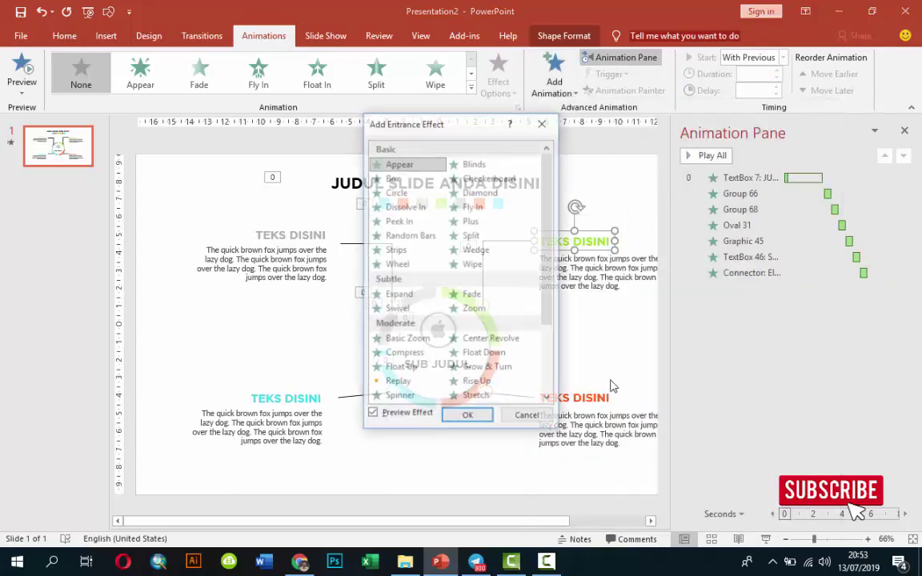
left_click_drag(480, 127, 766, 165)
scroll(785, 283, "down", 2)
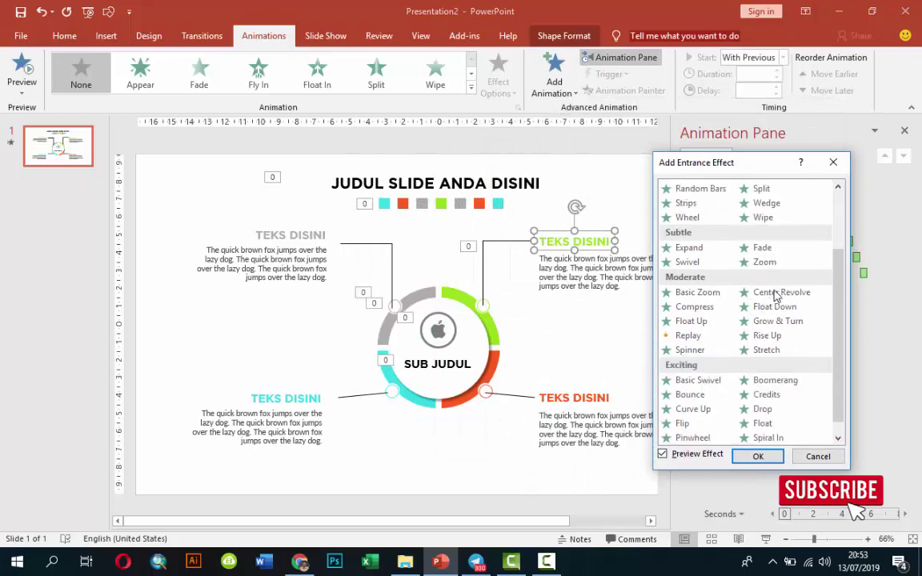
left_click(695, 396)
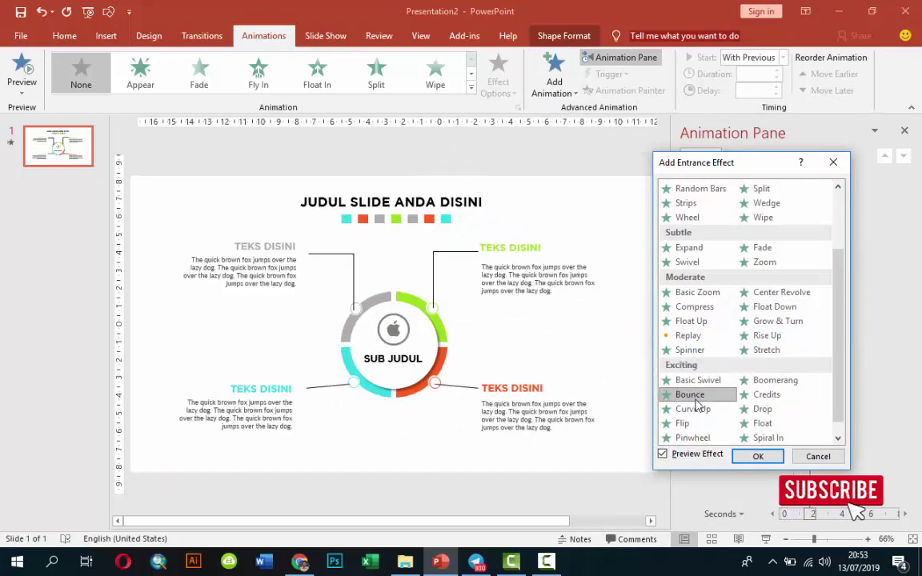
left_click(693, 410)
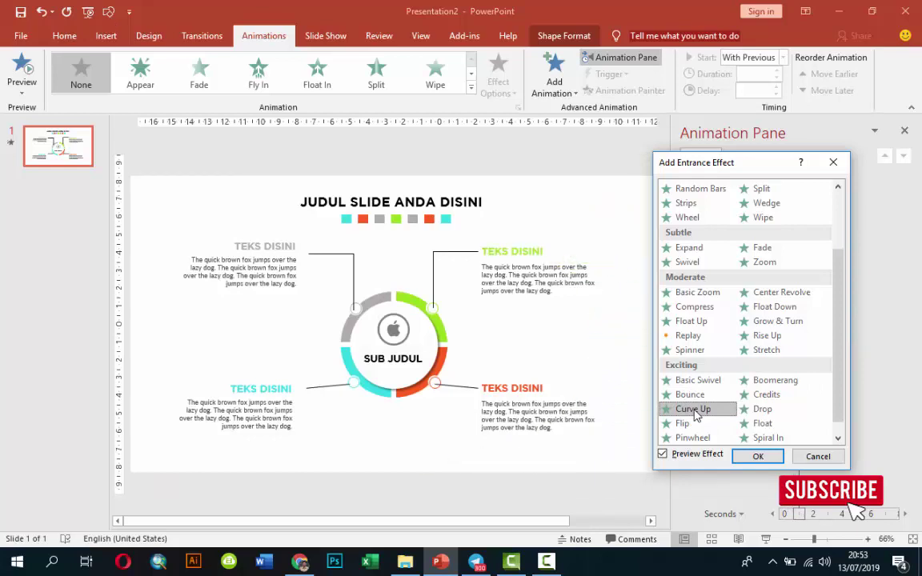
left_click(693, 424)
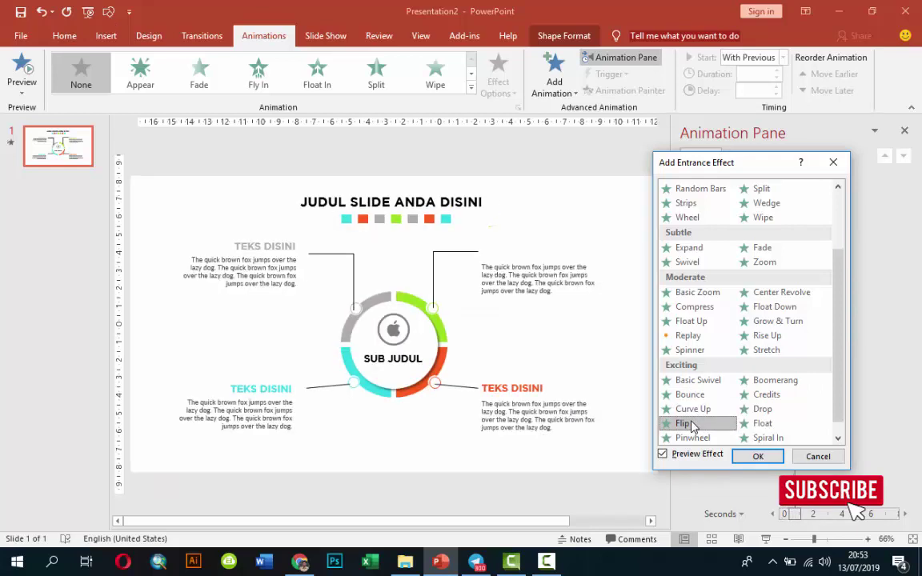
left_click(761, 456)
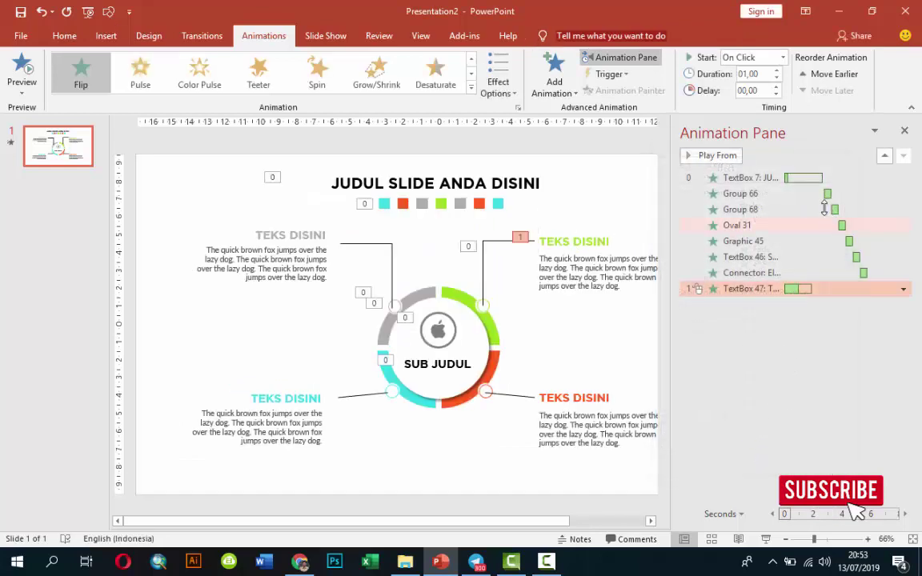
Step: Time the Flip With Previous, 0.50 s duration, 5.75 s delay, and preview the sequence
left_click(782, 57)
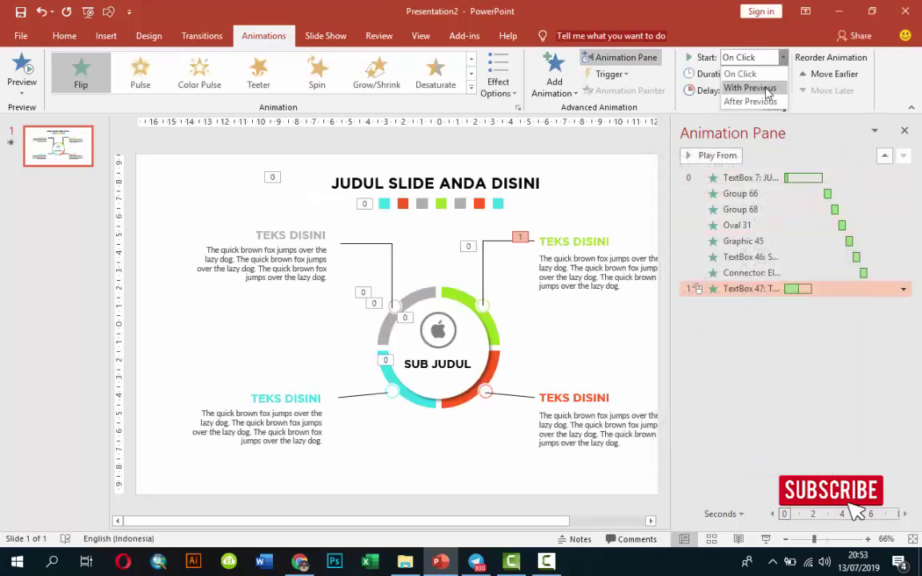
left_click(767, 89)
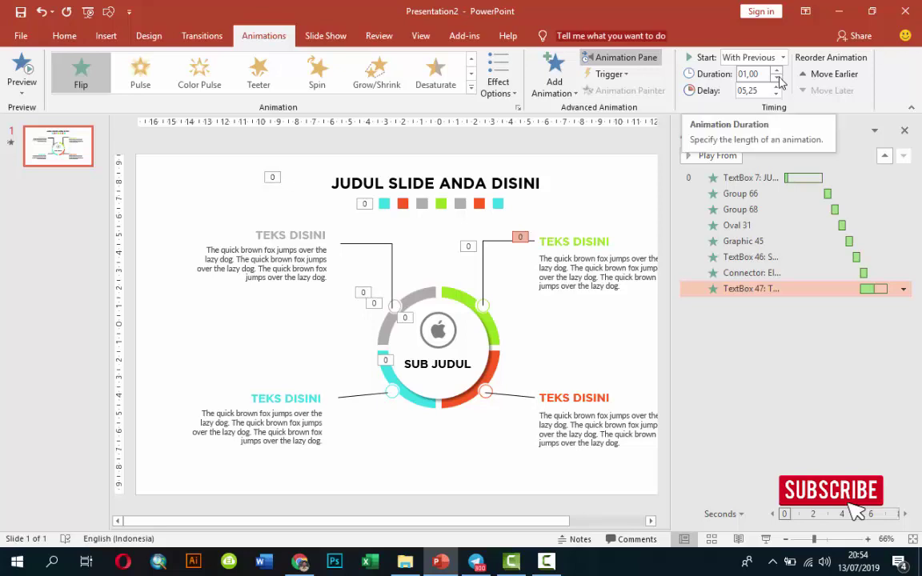
left_click(778, 79)
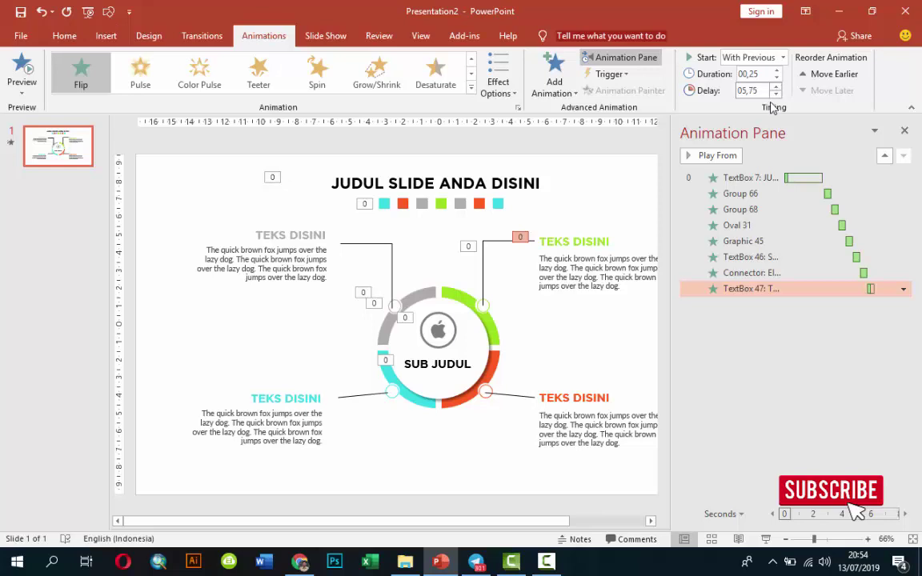
left_click(715, 155)
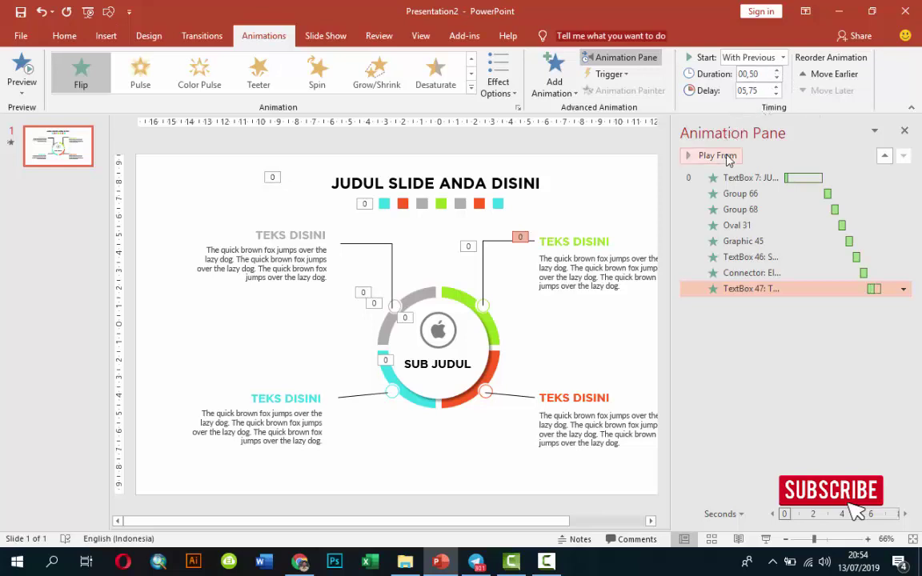
left_click(727, 157)
left_click(631, 258)
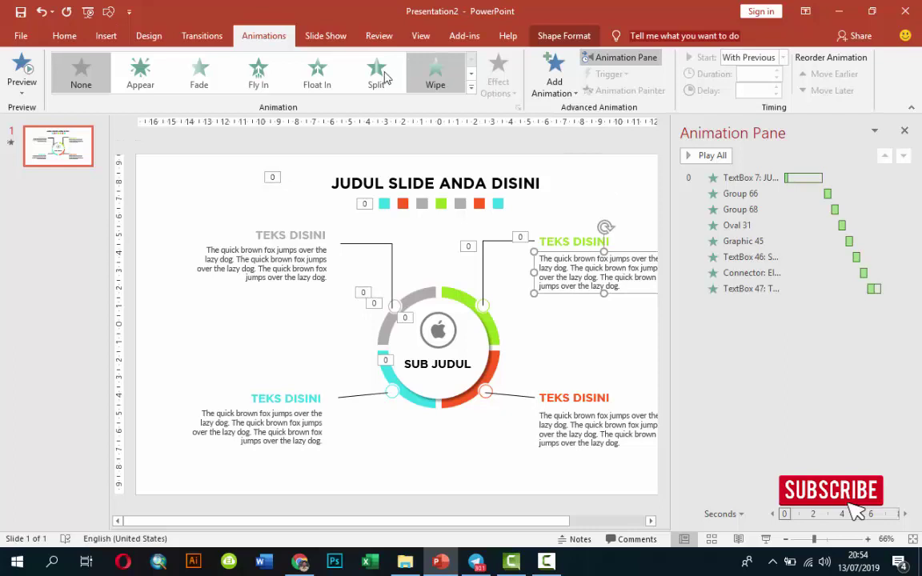
Step: Wipe the green section's paragraph in From Left, With Previous, at a 6.50 s delay
left_click(428, 80)
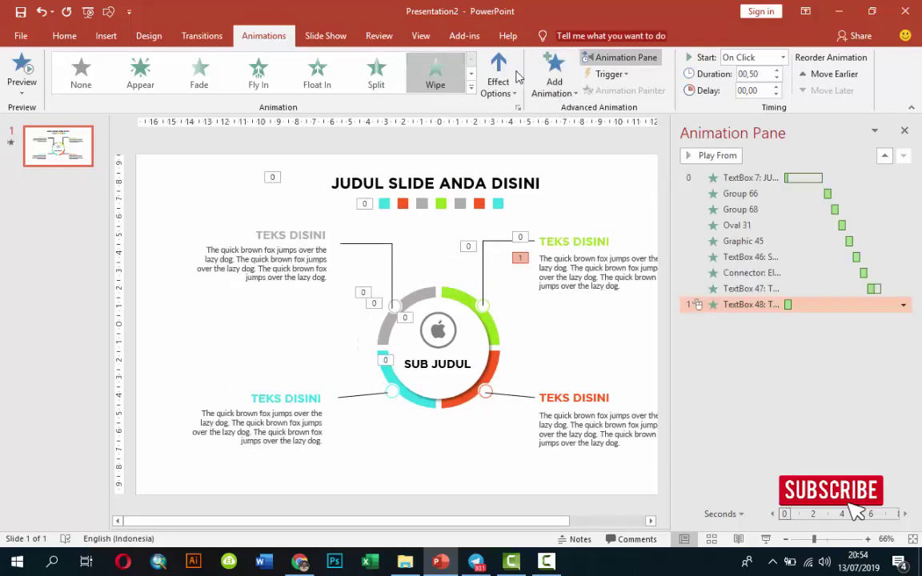
left_click(497, 84)
left_click(570, 165)
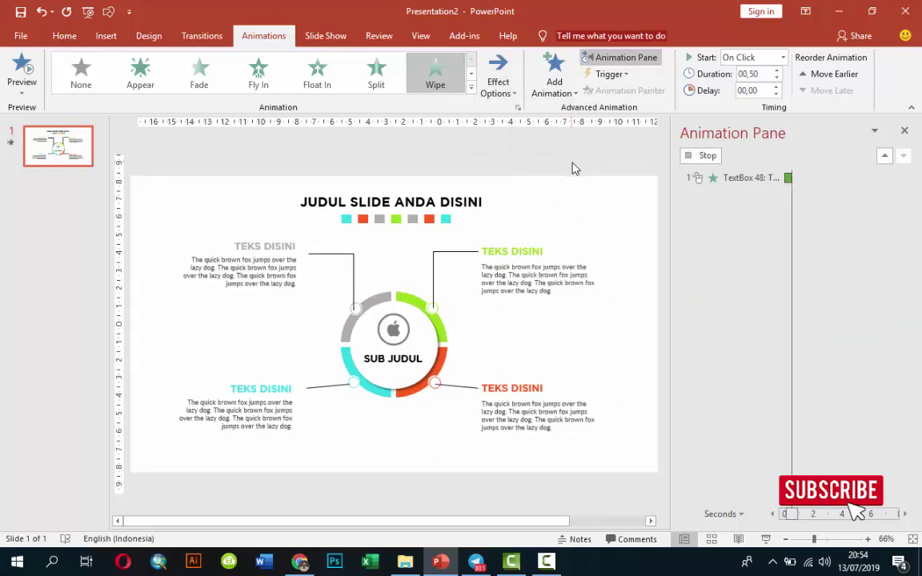
left_click(762, 58)
left_click(764, 88)
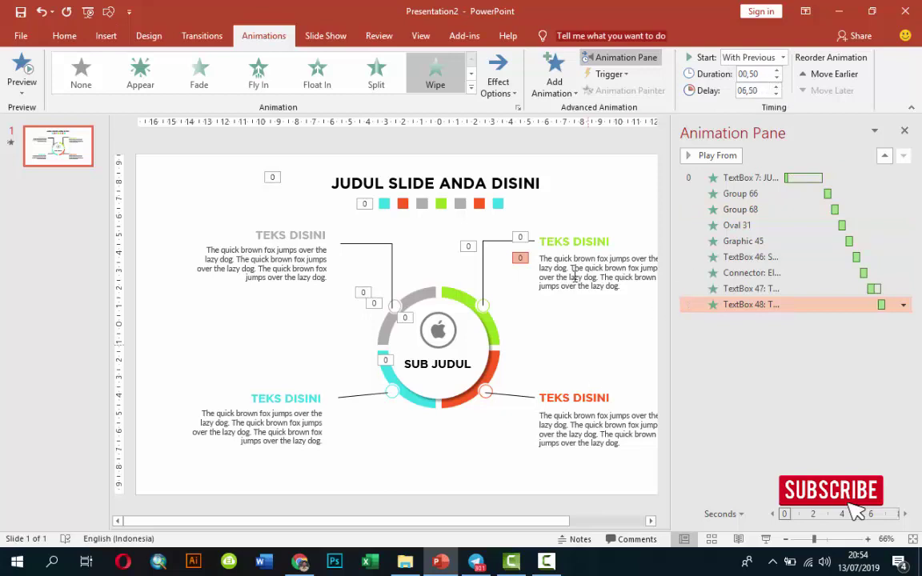
left_click(587, 235)
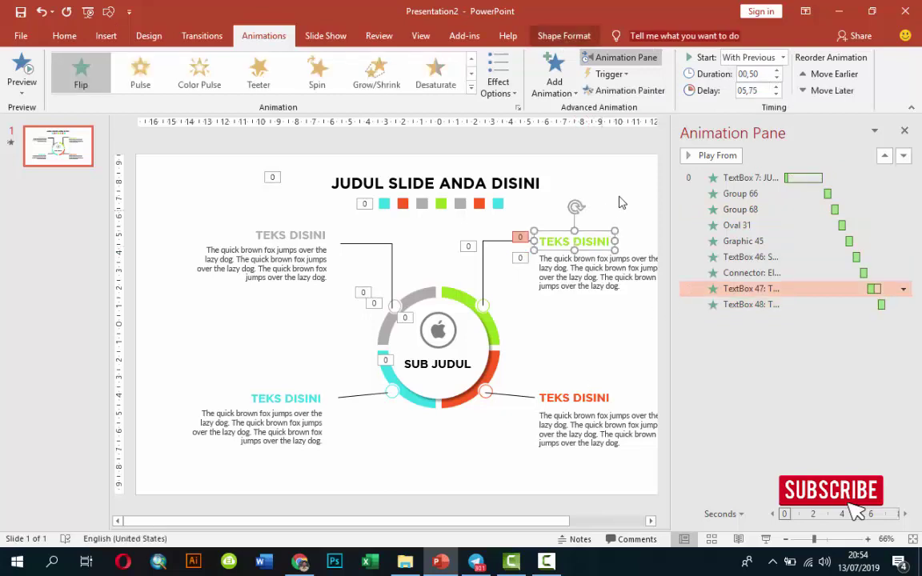
Step: Paint the green title's Flip entrance onto the orange TEKS DISINI title, then select its connector
left_click(633, 92)
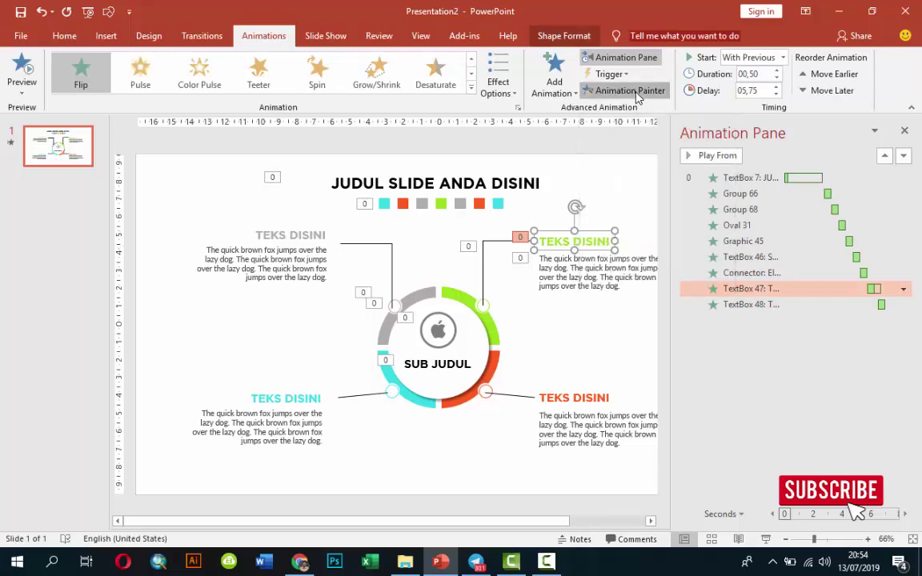
left_click(584, 398)
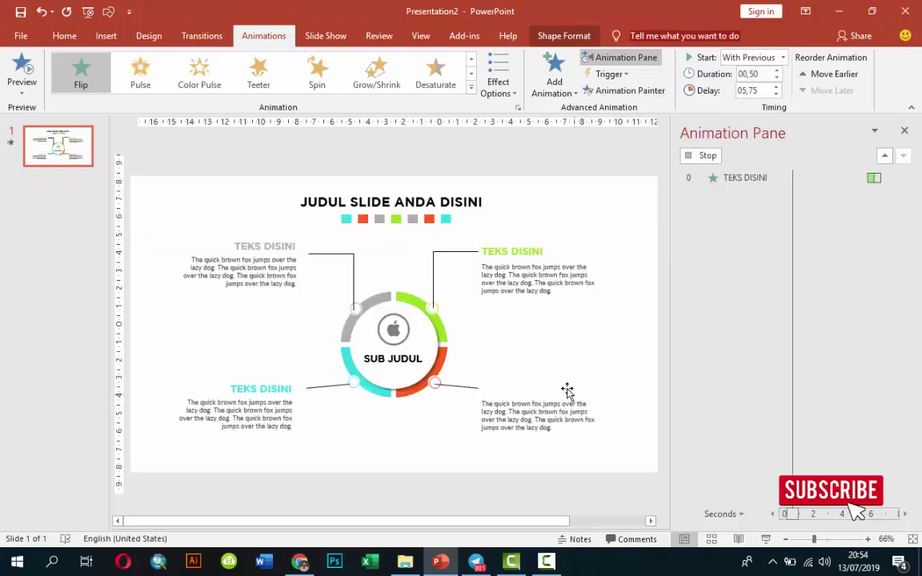
left_click(709, 156)
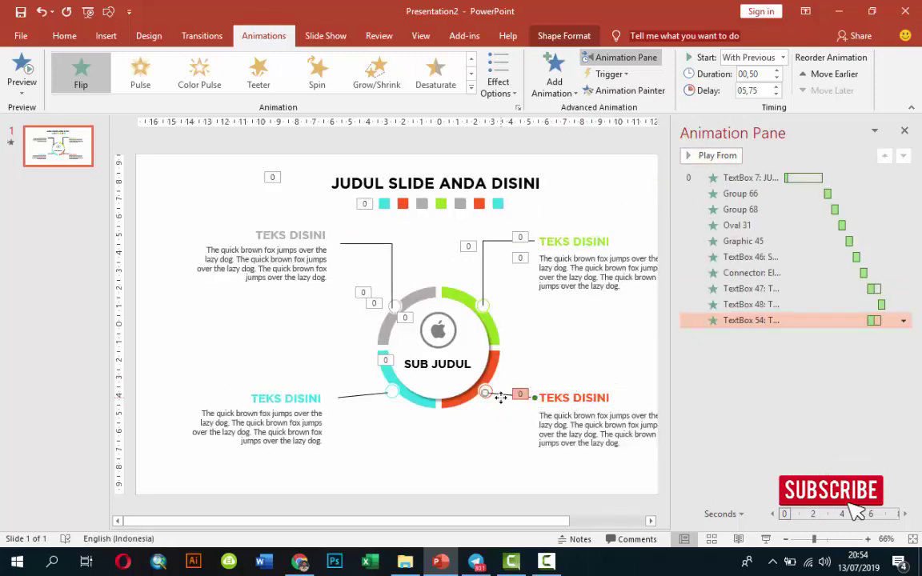
left_click(528, 378)
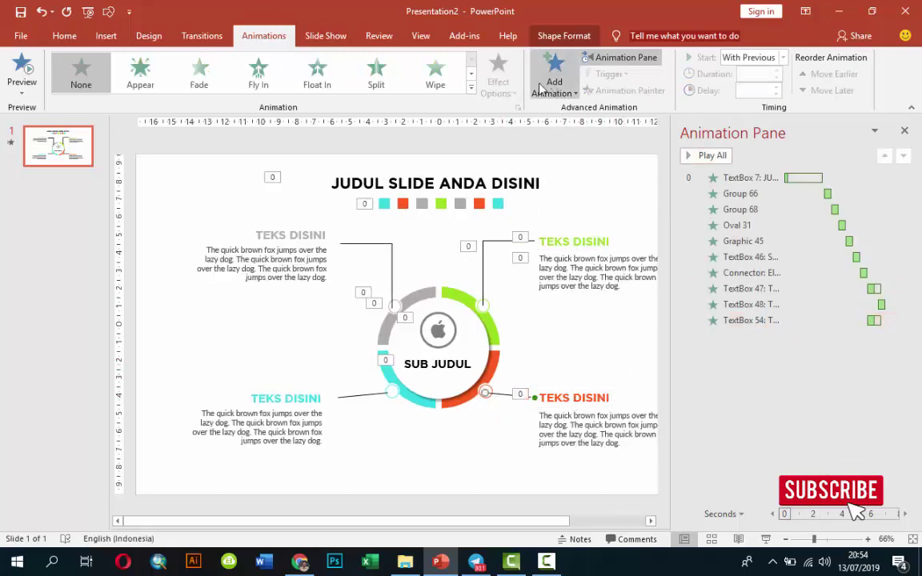
Step: Wipe the orange-side connector in From Left before the orange title, With Previous, 7 s delay
left_click(436, 76)
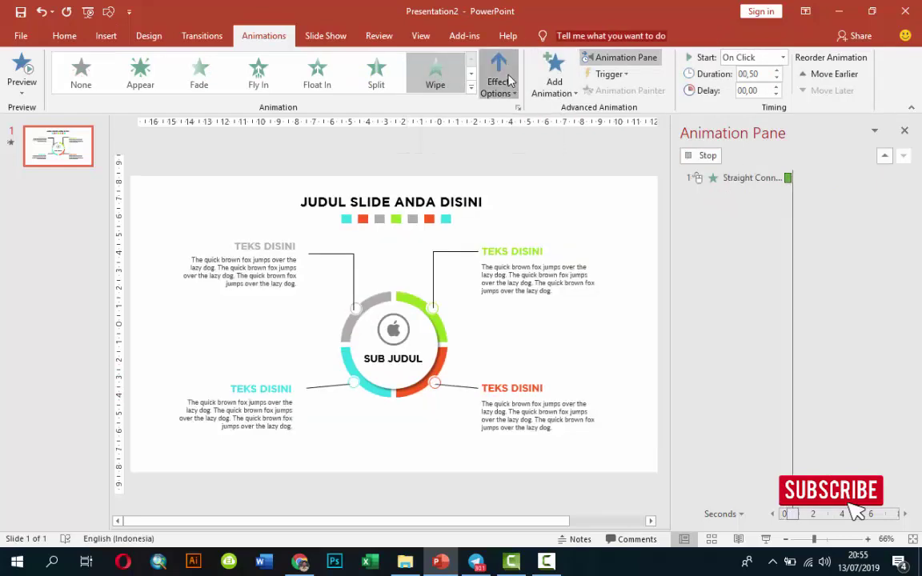
left_click(510, 80)
left_click(515, 167)
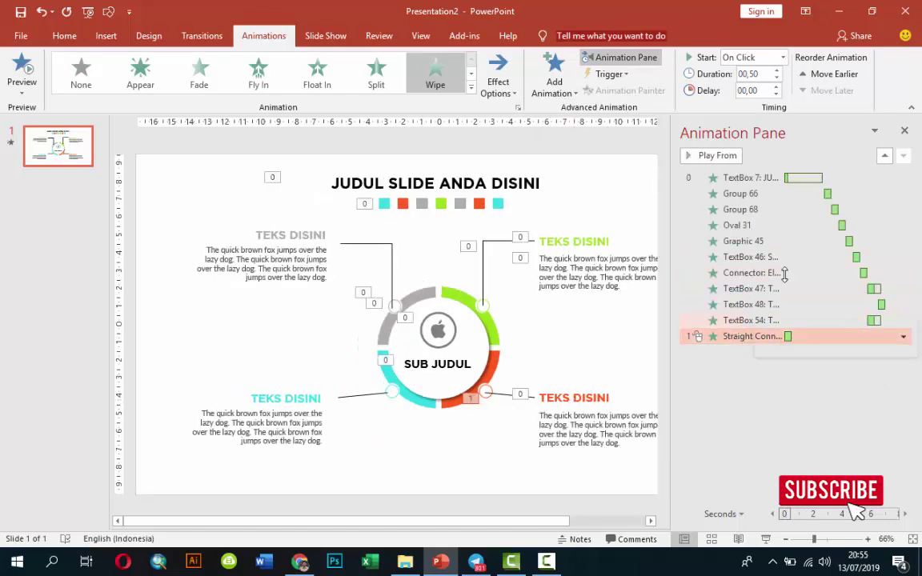
left_click(885, 157)
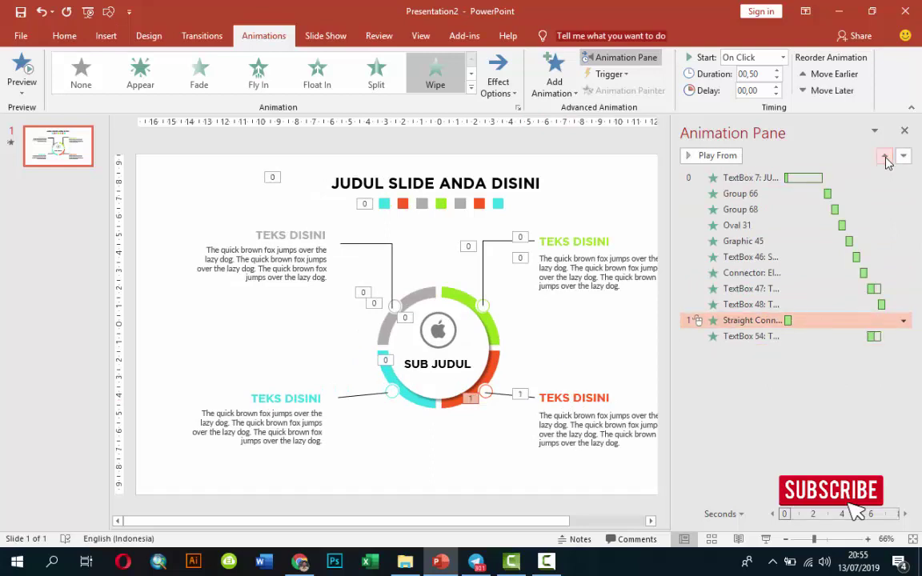
left_click(783, 60)
left_click(776, 86)
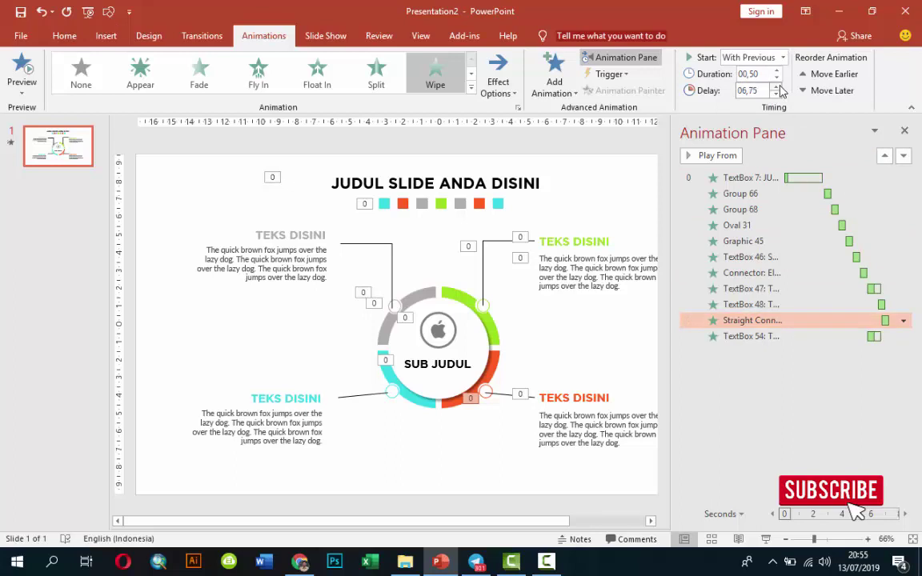
left_click(777, 87)
left_click(587, 398)
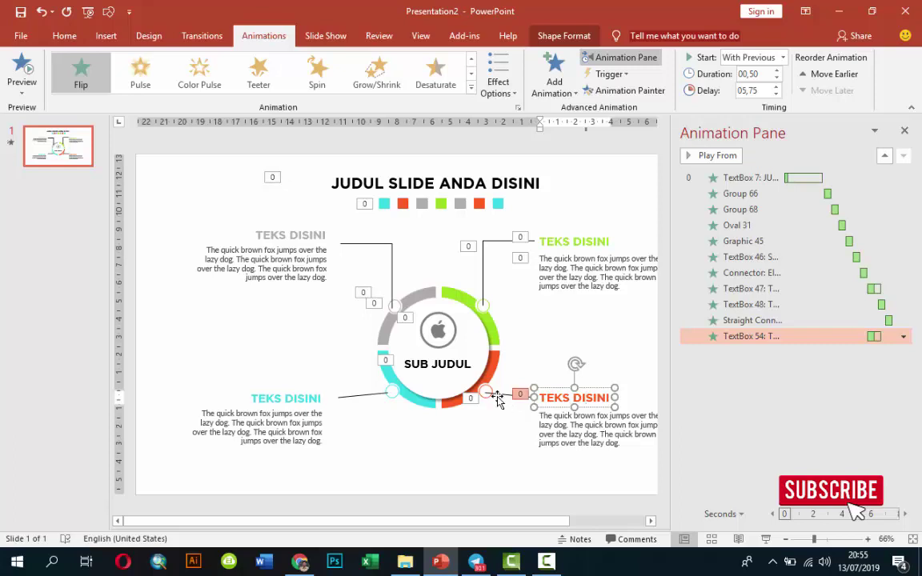
Step: Paint the upper-right paragraph's Wipe onto the lower-right paragraph with an 8.25 s delay
left_click(776, 87)
left_click(777, 88)
left_click(613, 268)
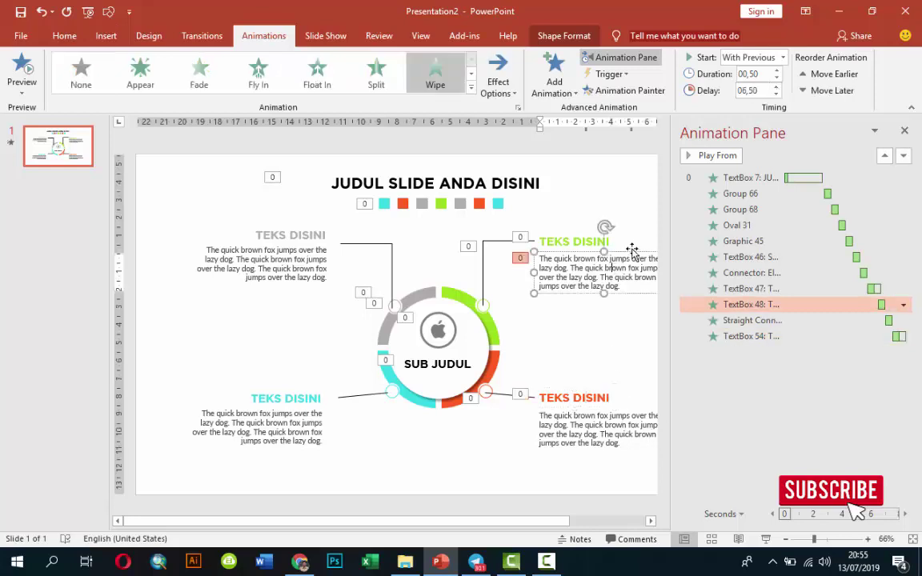
left_click(630, 91)
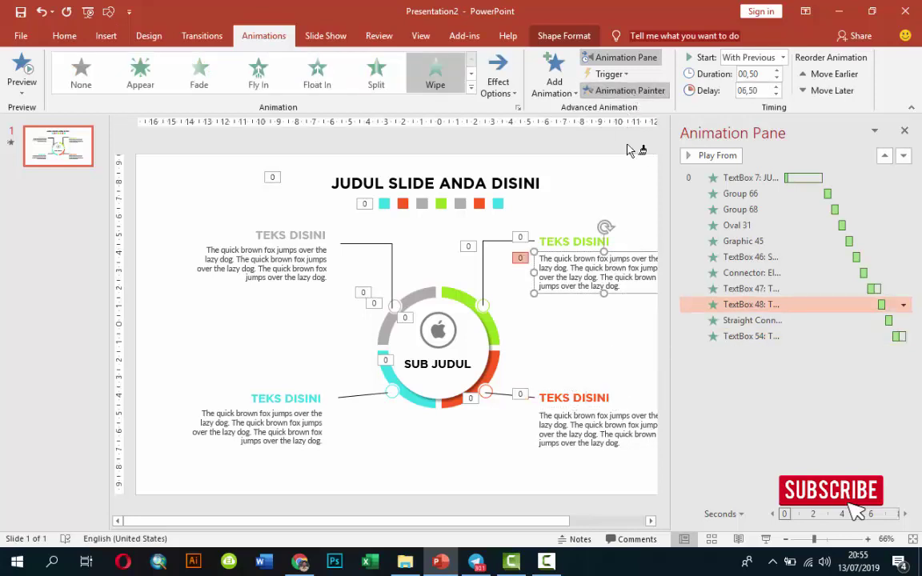
left_click(552, 391)
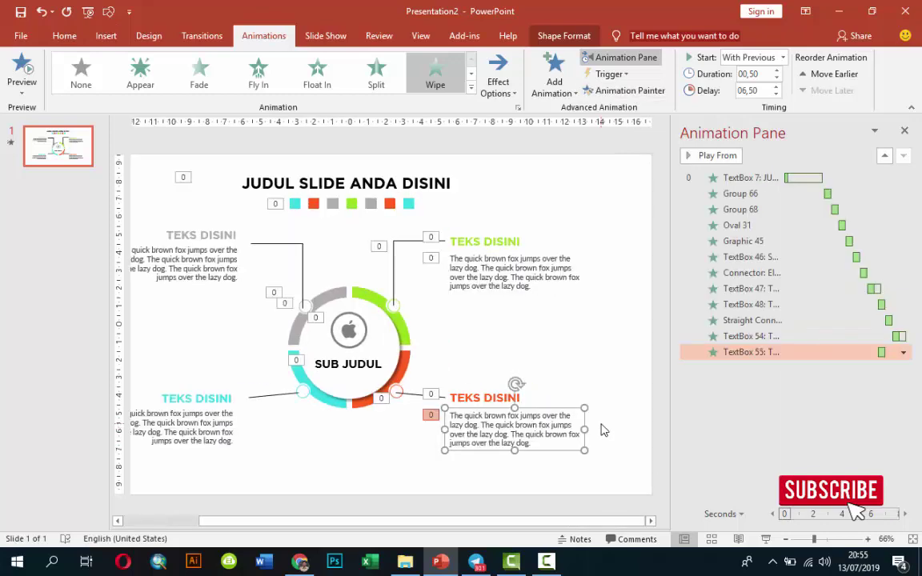
left_click(777, 87)
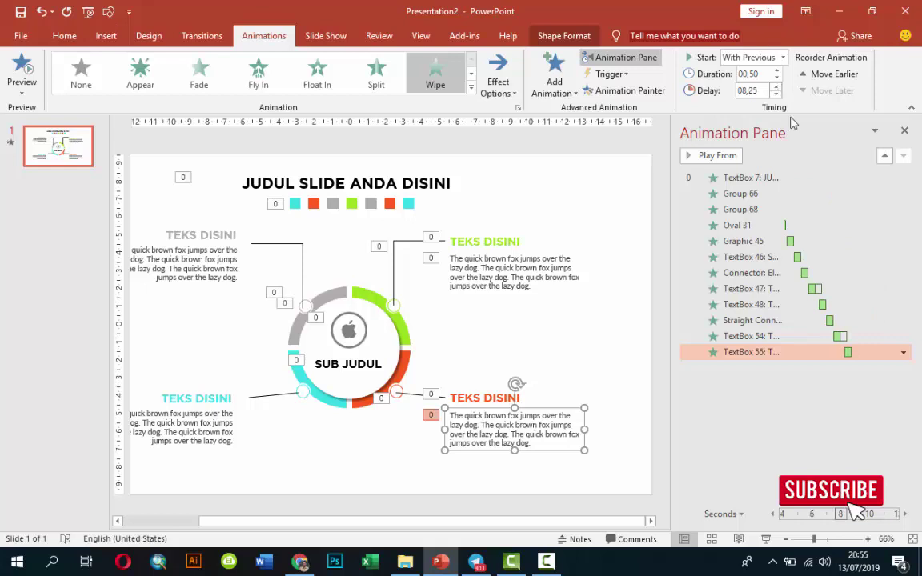
left_click(278, 399)
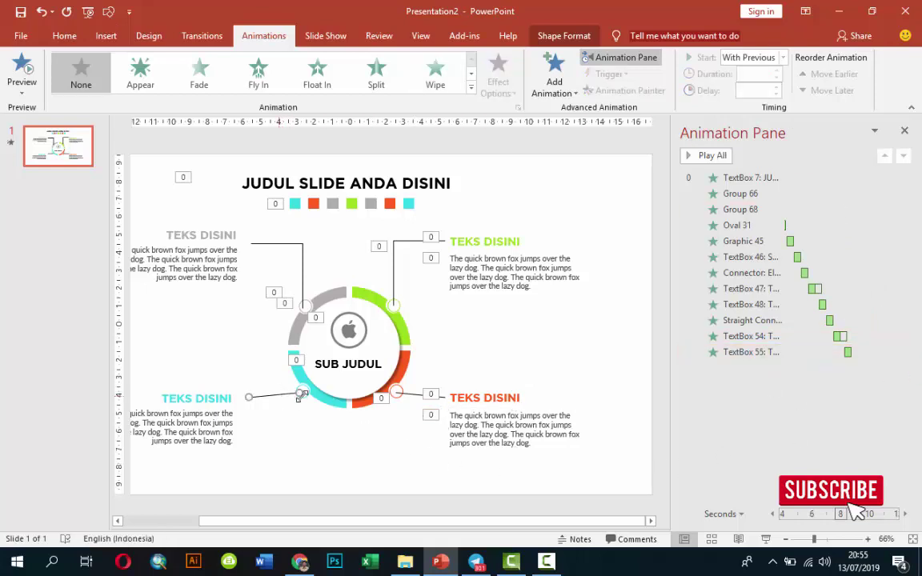
Step: Paint the connector's Wipe onto the cyan-side connector, From Right, with an 8.75 s delay
left_click(426, 395)
left_click(612, 91)
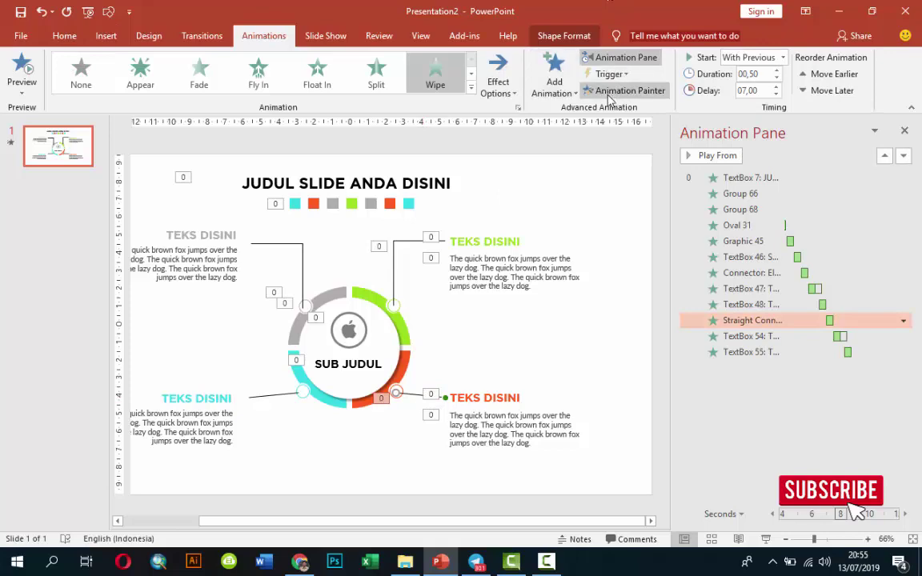
left_click(275, 399)
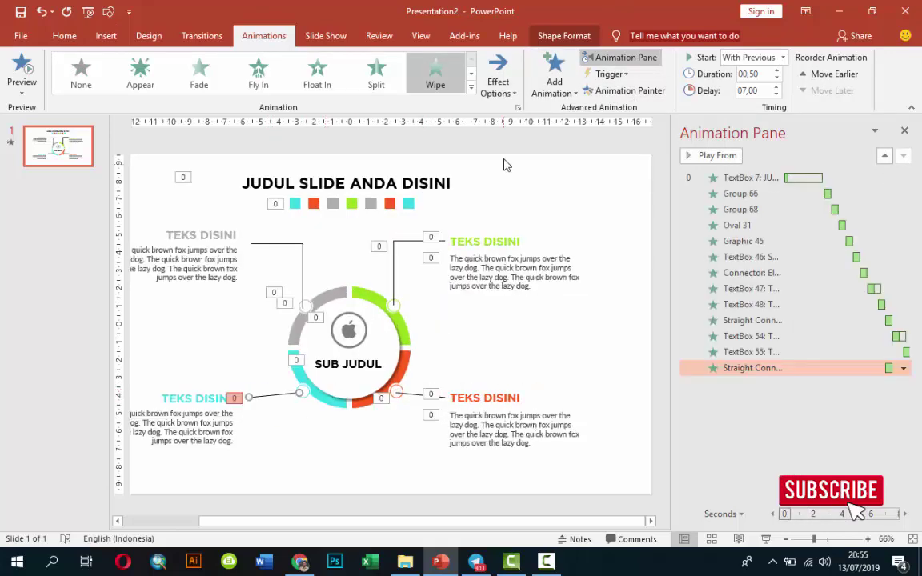
left_click(515, 70)
left_click(529, 197)
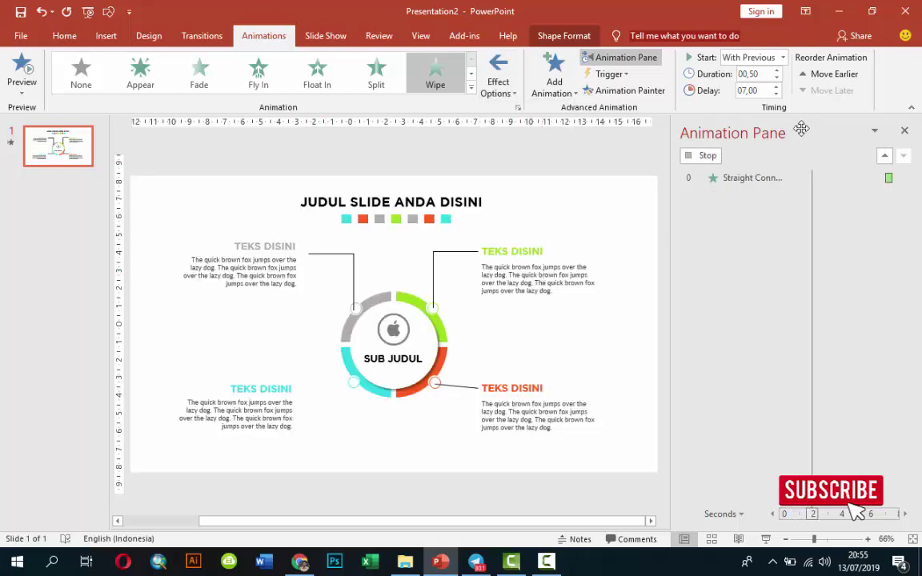
left_click(715, 155)
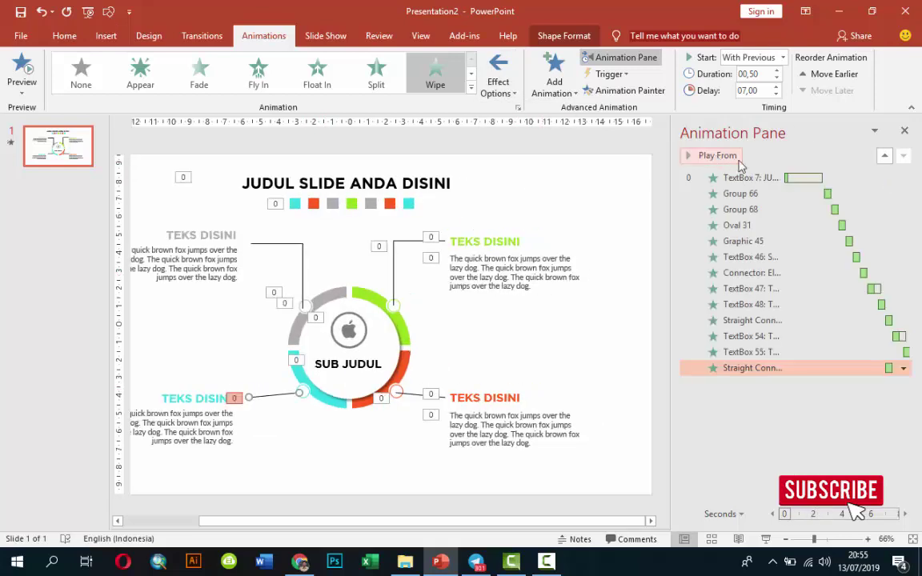
left_click(776, 86)
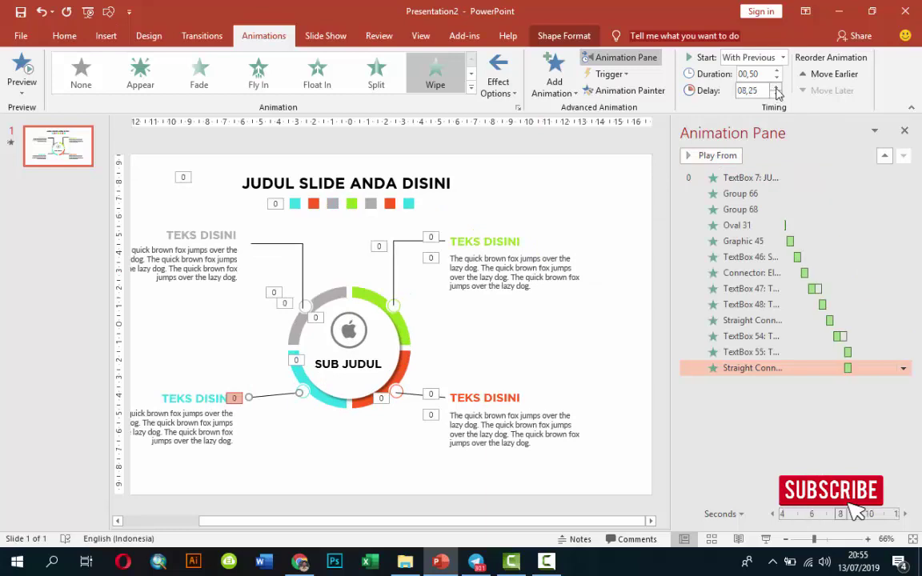
left_click(776, 87)
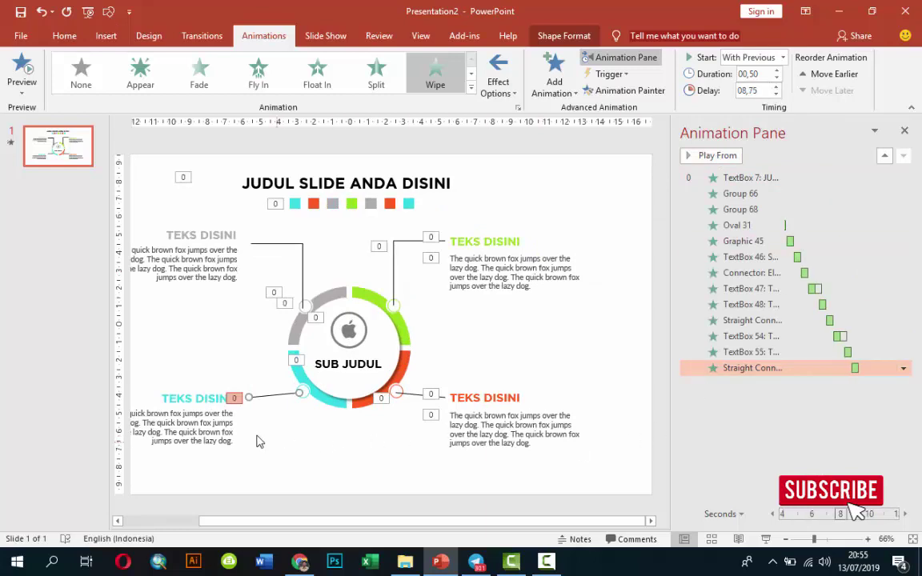
left_click(216, 398)
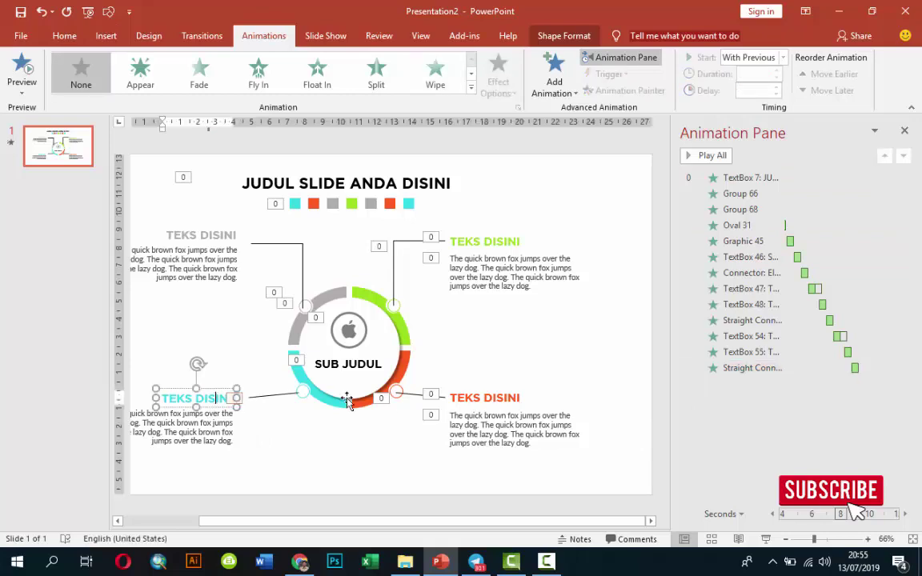
Step: Paint the orange title's Flip onto the cyan title with a 9.25 s delay
left_click(481, 393)
left_click(639, 88)
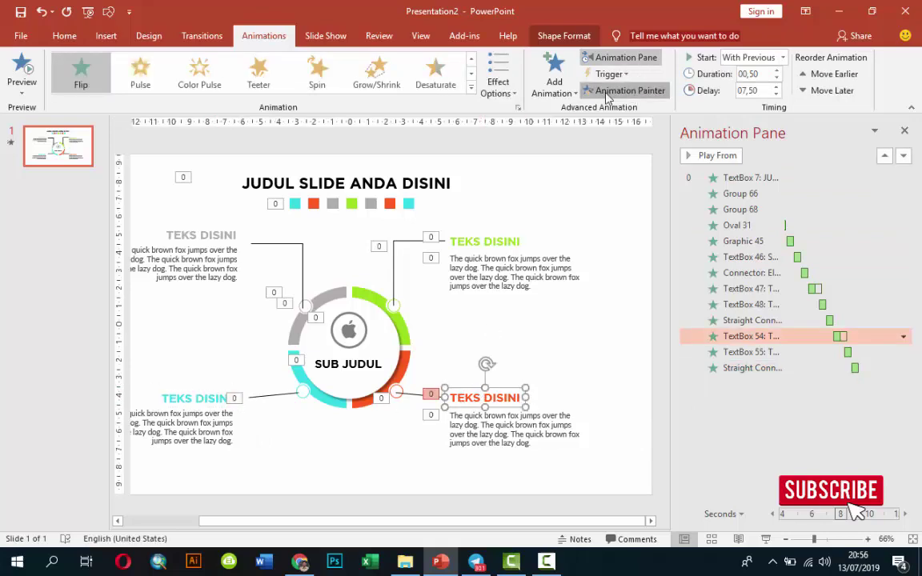
left_click(218, 393)
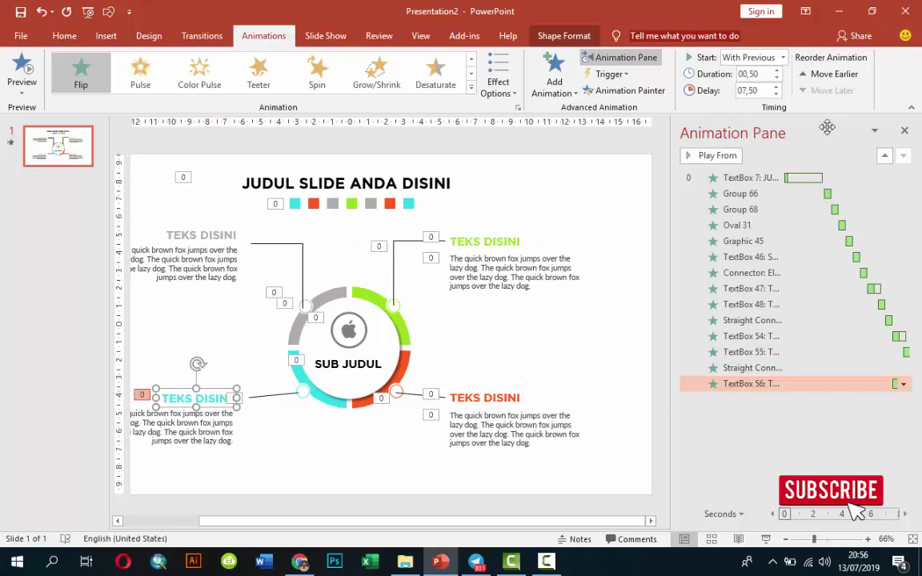
left_click(776, 87)
left_click(775, 86)
left_click(776, 87)
left_click(776, 87)
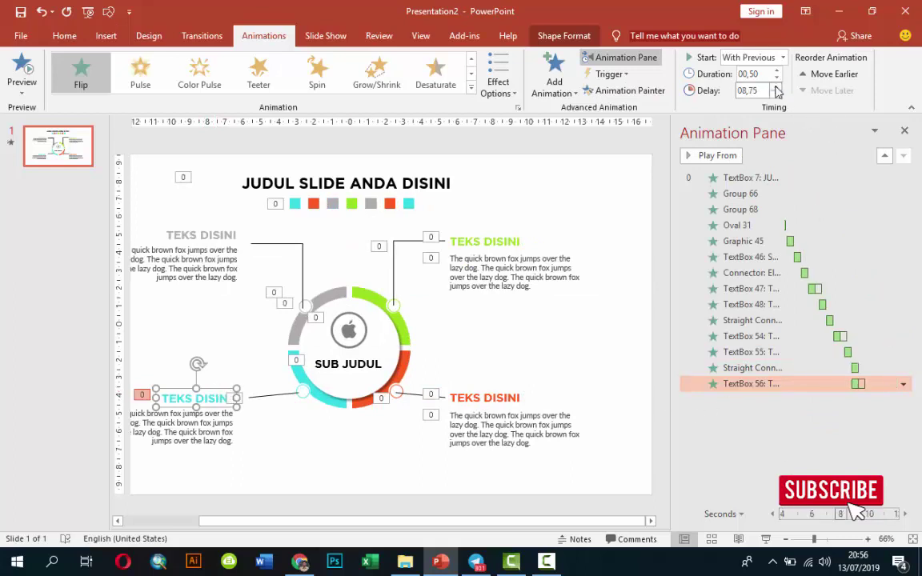
left_click(776, 87)
left_click(776, 86)
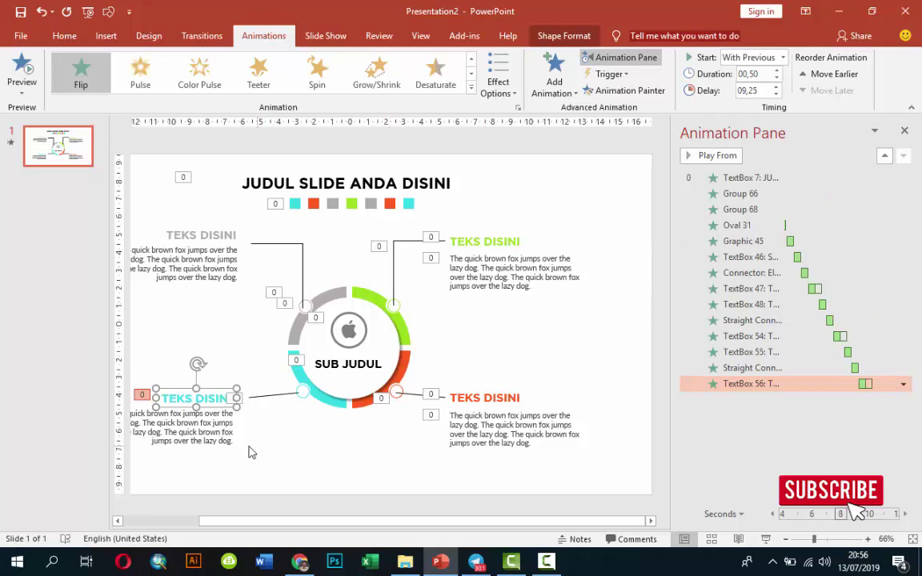
Step: Paint the Wipe onto the lower-left paragraph, From Right, delayed to 10.25 s
left_click(477, 439)
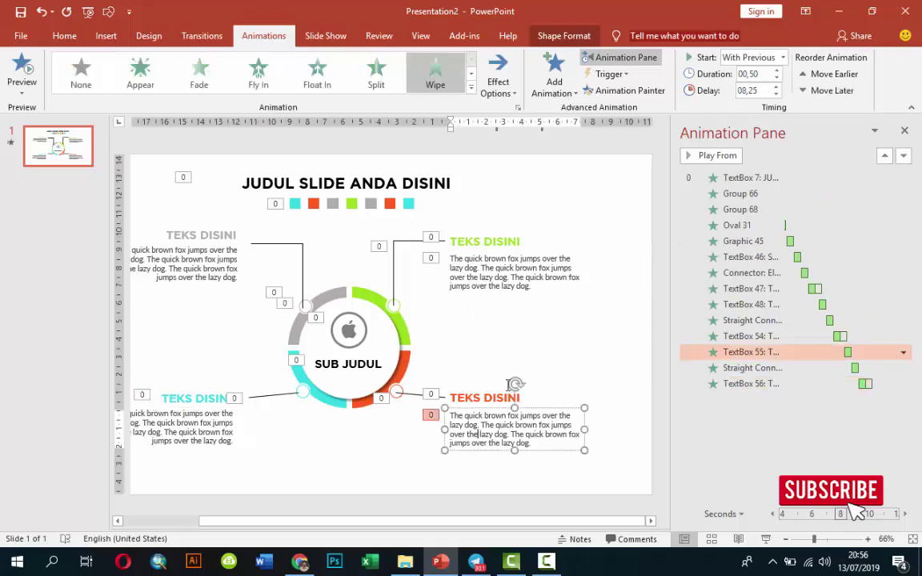
left_click(628, 91)
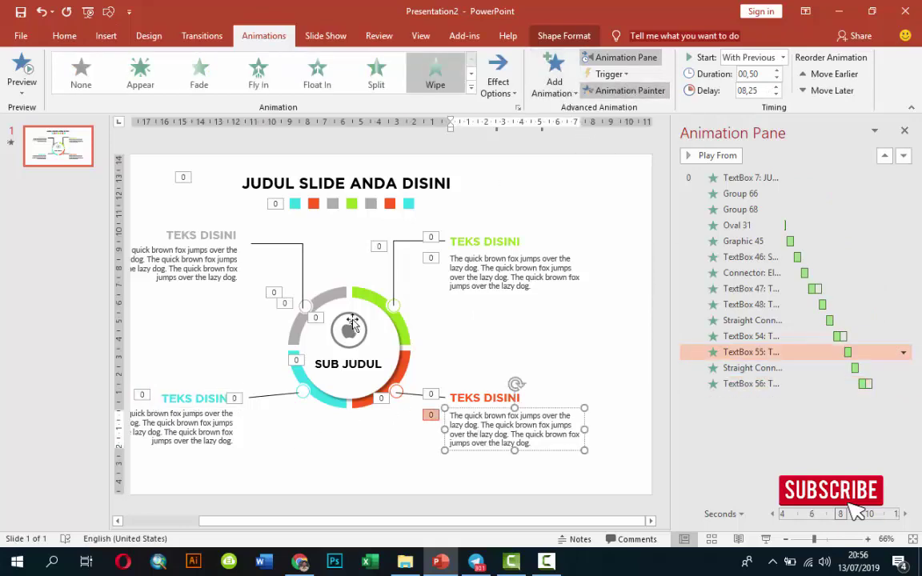
left_click(218, 424)
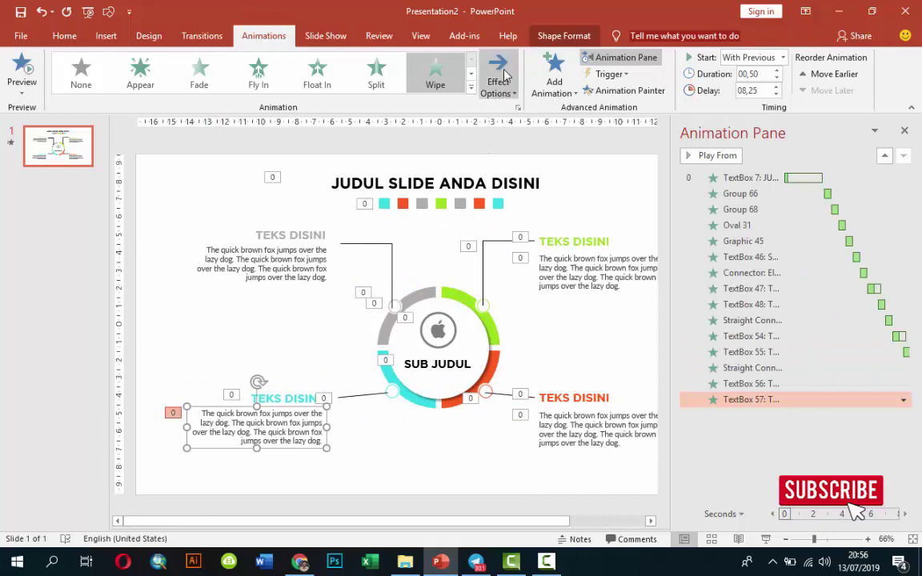
left_click(498, 82)
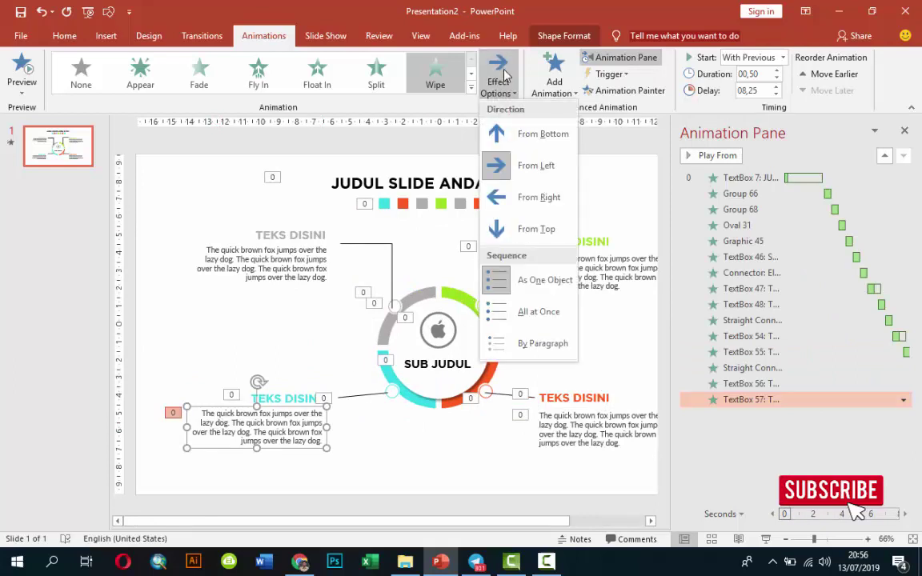
left_click(522, 198)
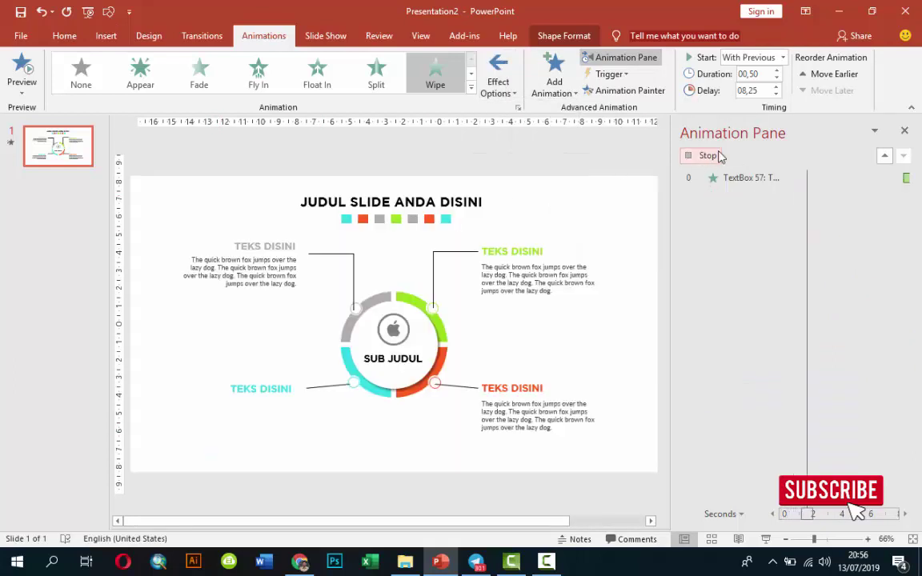
left_click(777, 87)
left_click(776, 87)
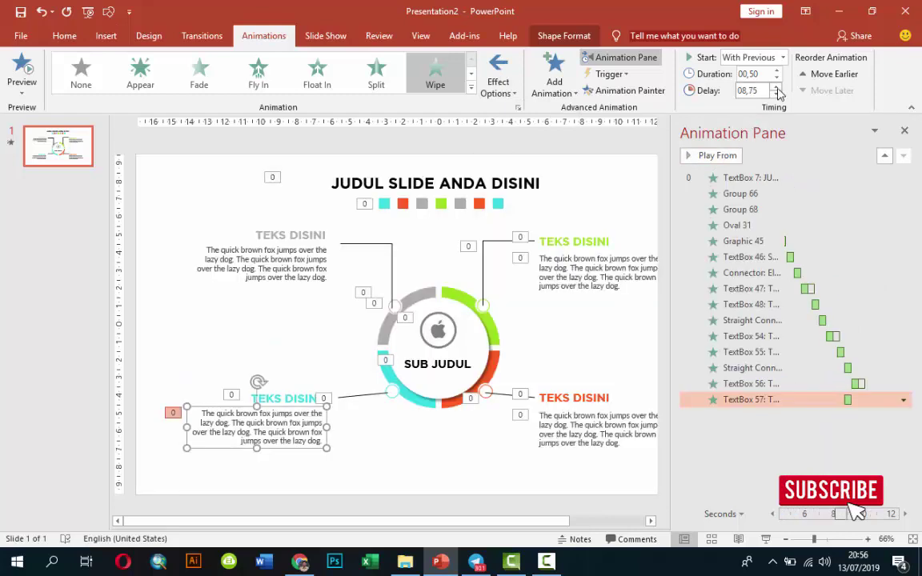
left_click(777, 87)
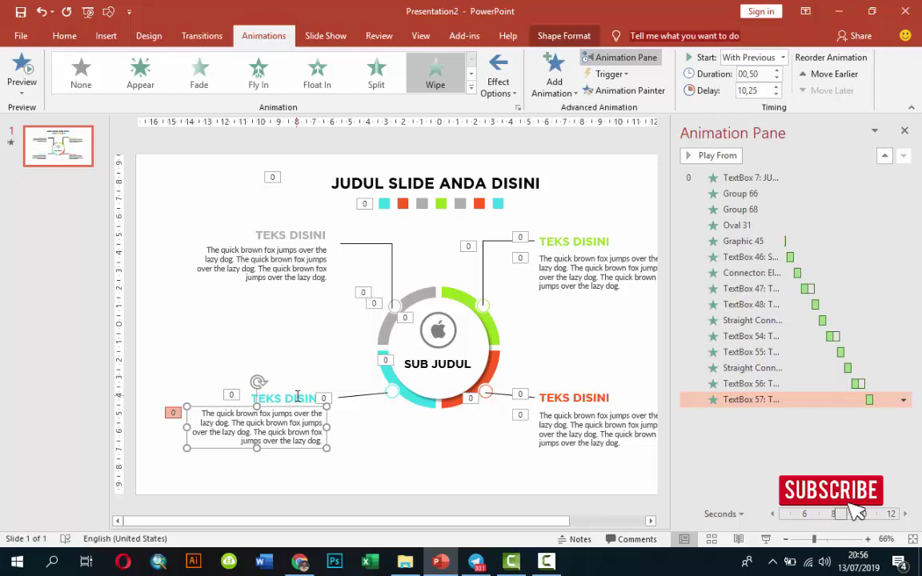
Step: Paint the connector Wipe onto the top-left connector, From Right, at a 10.75 s delay
left_click(352, 277)
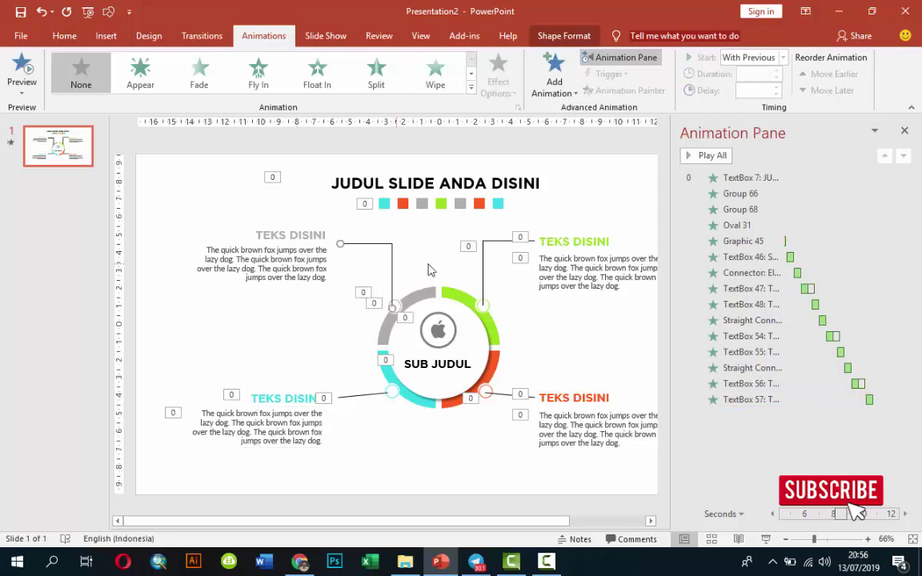
left_click(482, 264)
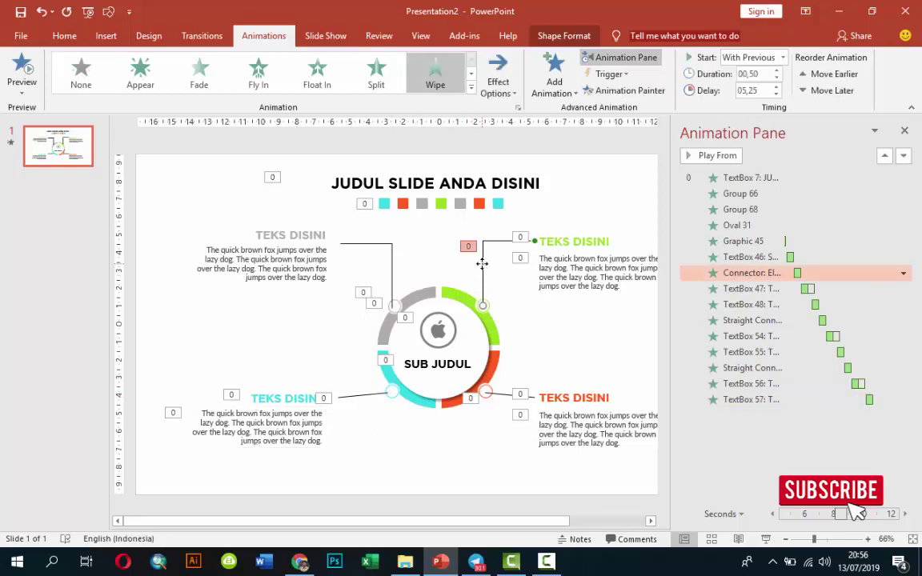
left_click(628, 90)
left_click(391, 270)
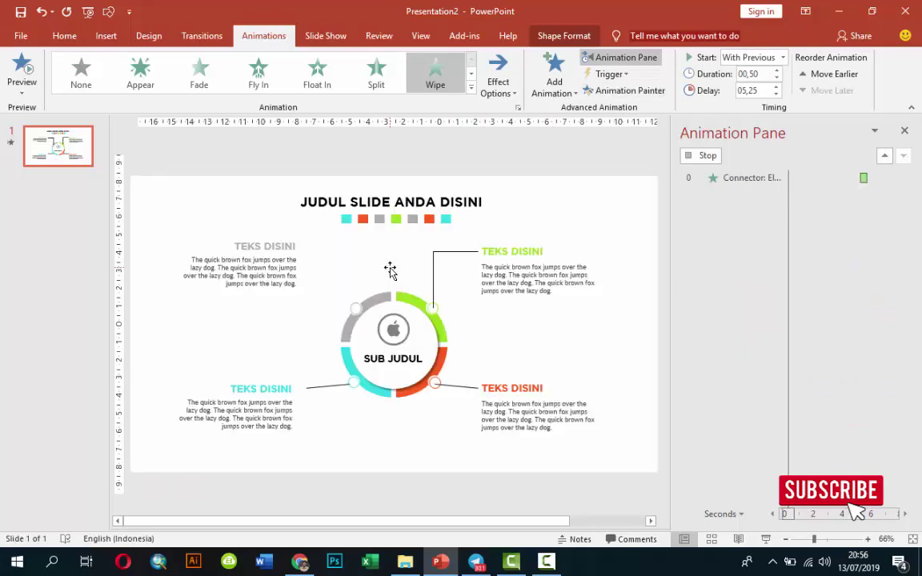
left_click(777, 86)
left_click(777, 87)
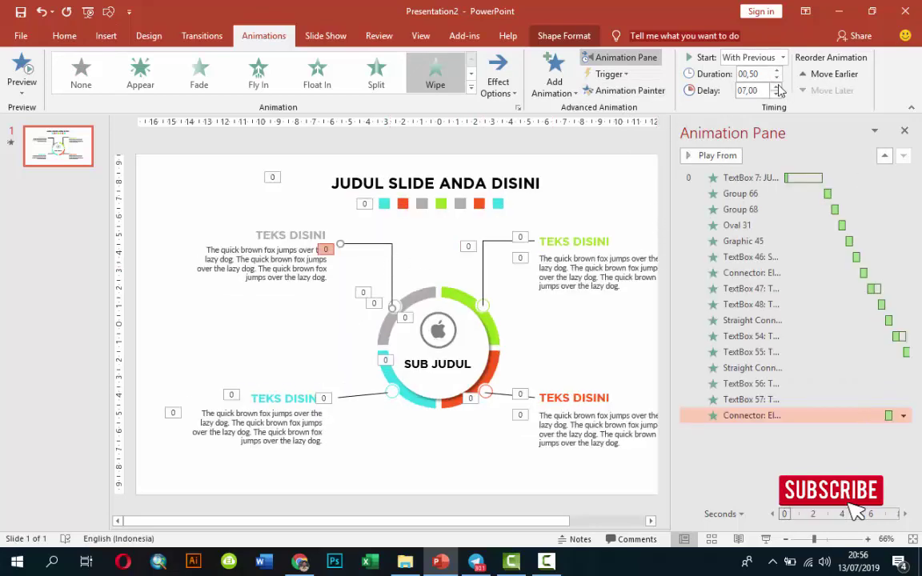
left_click(777, 86)
left_click(777, 87)
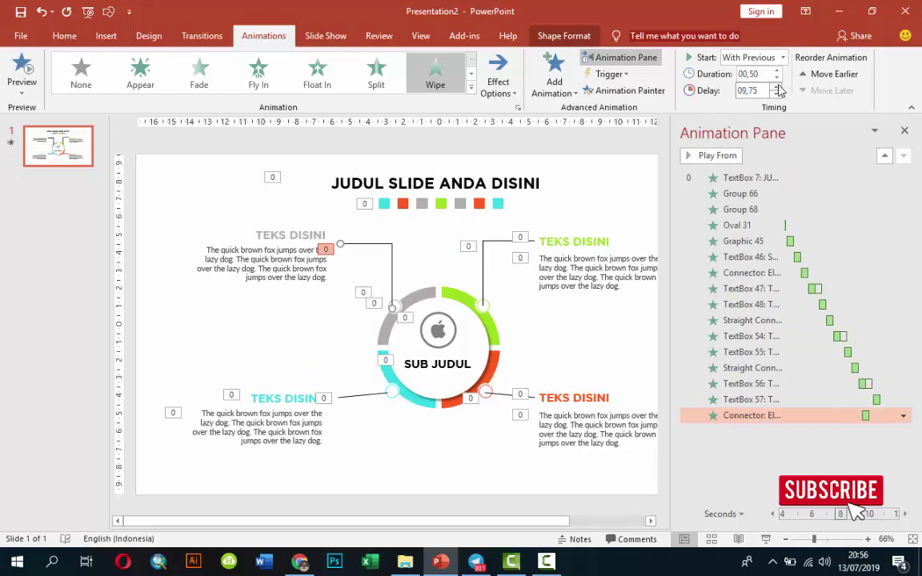
left_click(777, 87)
left_click(777, 86)
left_click(776, 86)
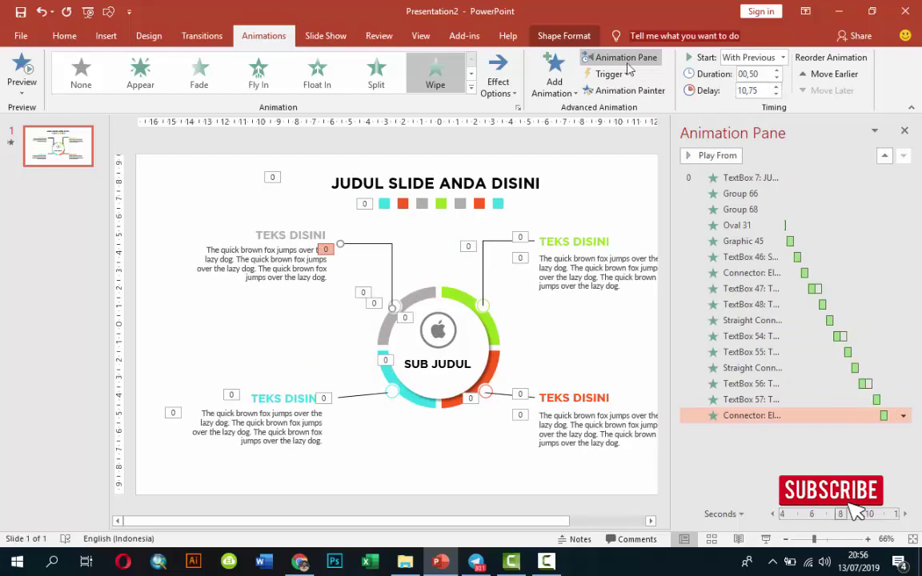
left_click(499, 78)
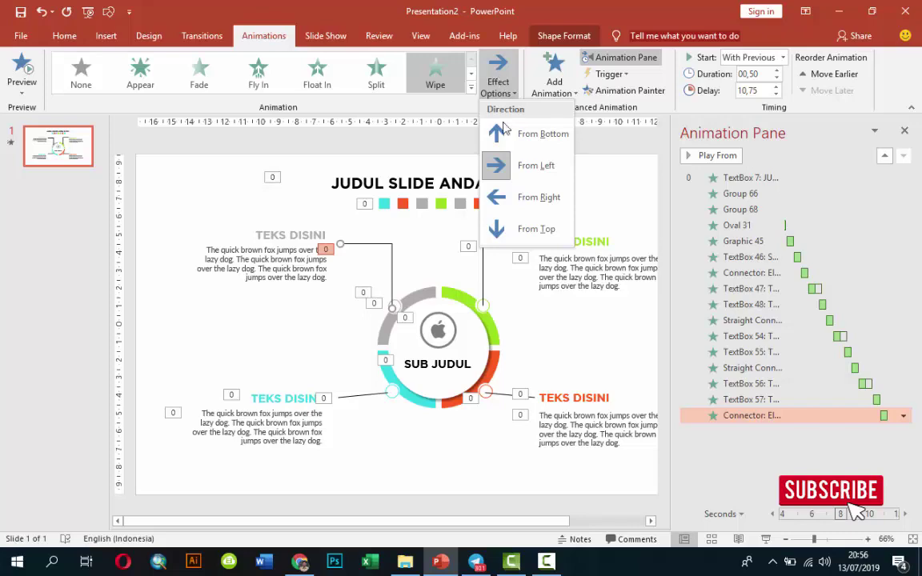
left_click(532, 197)
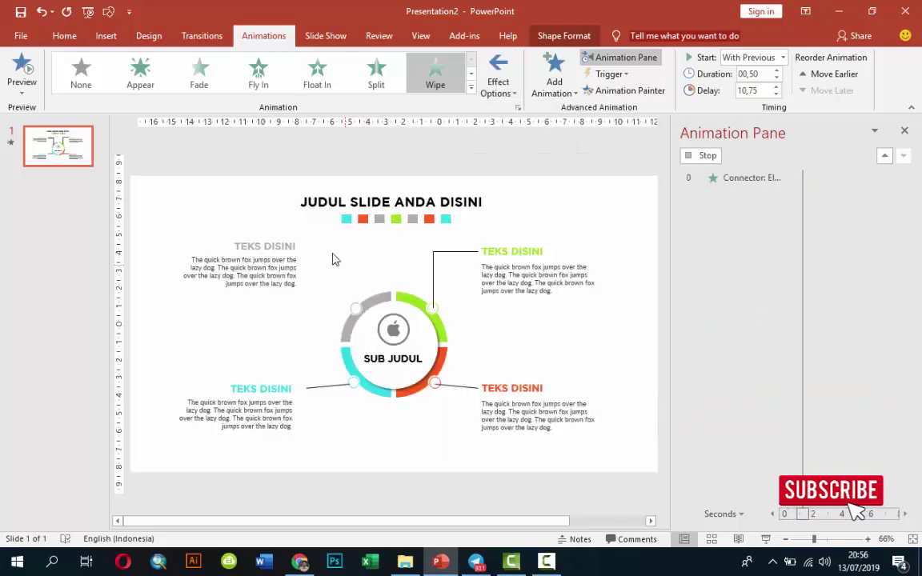
Step: Paint the green title's Flip onto the grey TEKS DISINI title with an 11 s delay
left_click(564, 234)
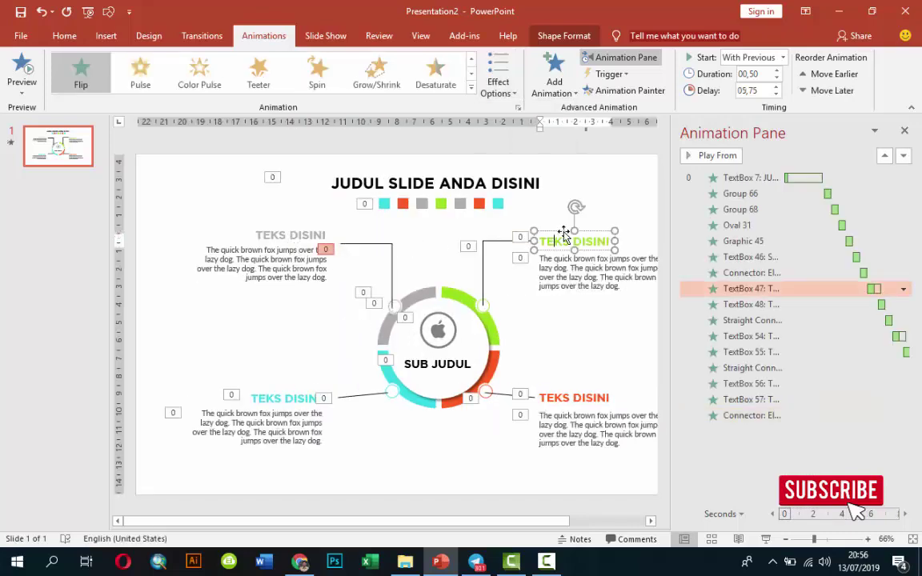
left_click(601, 91)
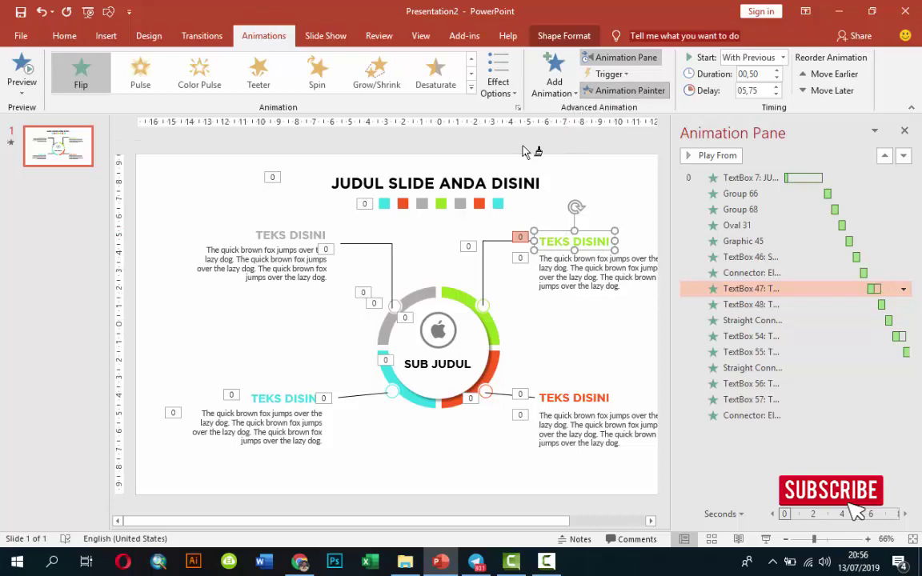
left_click(286, 236)
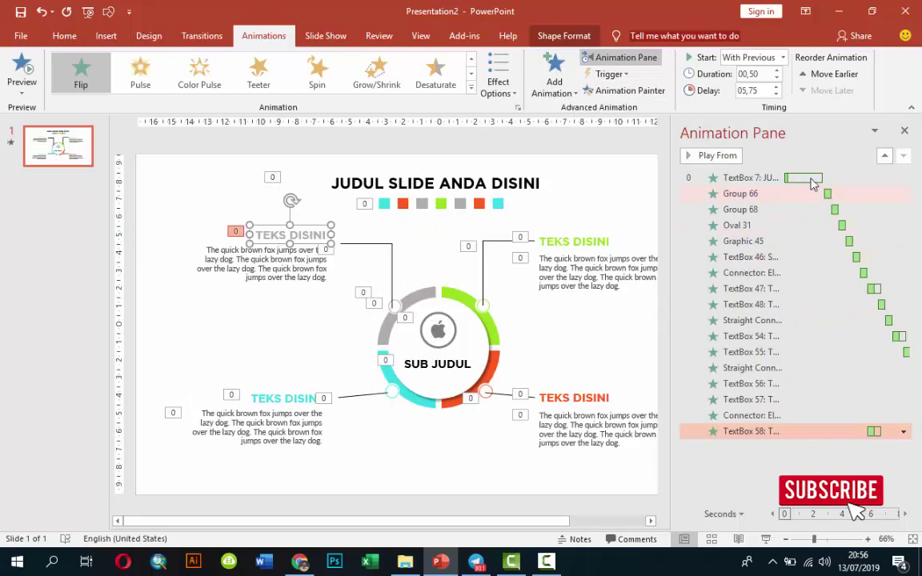
left_click(777, 87)
left_click(777, 87)
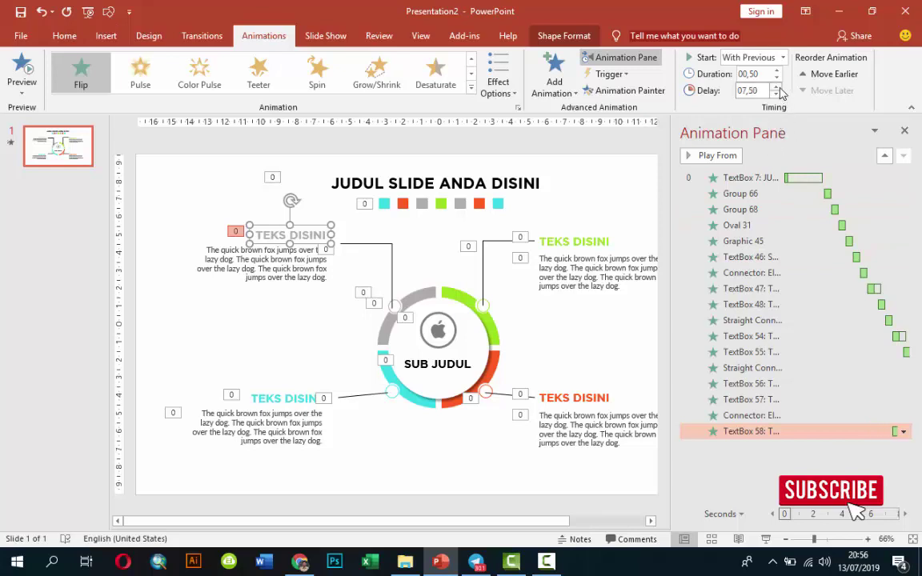
left_click(776, 87)
left_click(777, 87)
left_click(777, 88)
left_click(776, 87)
left_click(776, 88)
left_click(777, 88)
left_click(777, 87)
left_click(776, 87)
left_click(777, 87)
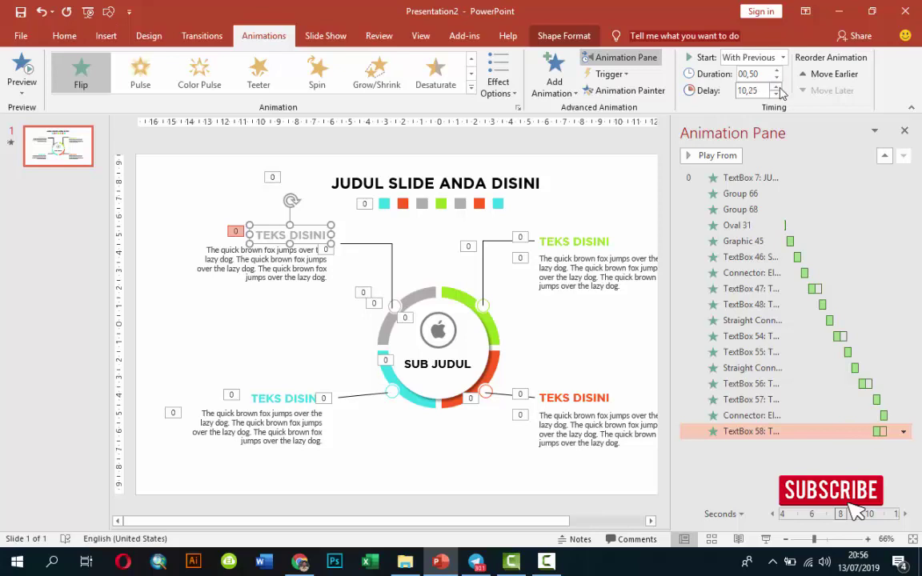
left_click(776, 87)
left_click(777, 88)
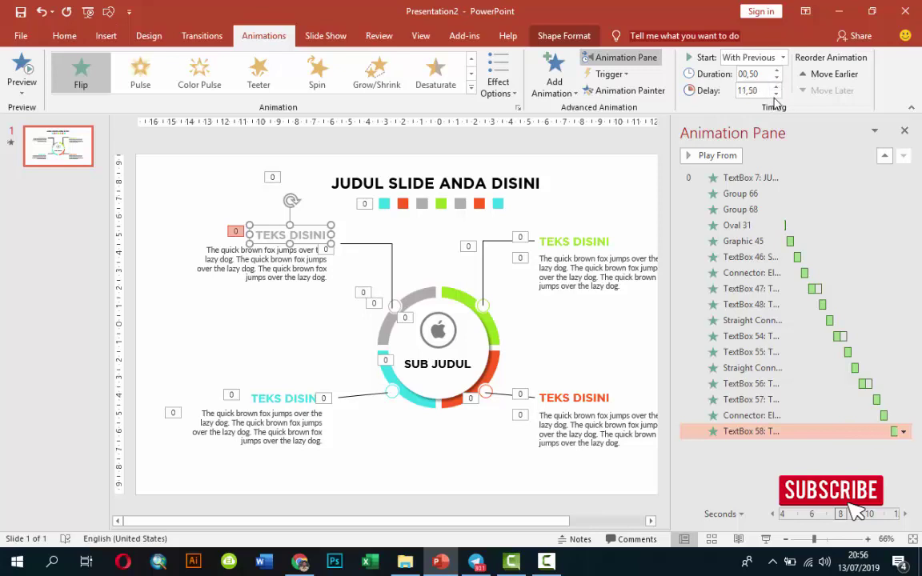
left_click(776, 95)
left_click(776, 94)
left_click(601, 286)
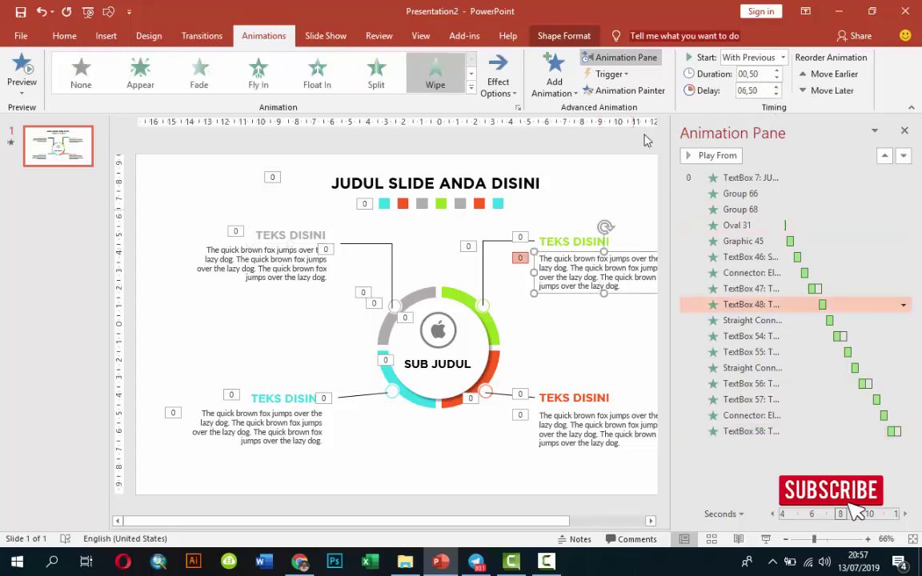
Step: Paint the green body text's Wipe onto the grey paragraph, From Right, at a 12.00 s delay
left_click(620, 93)
left_click(271, 270)
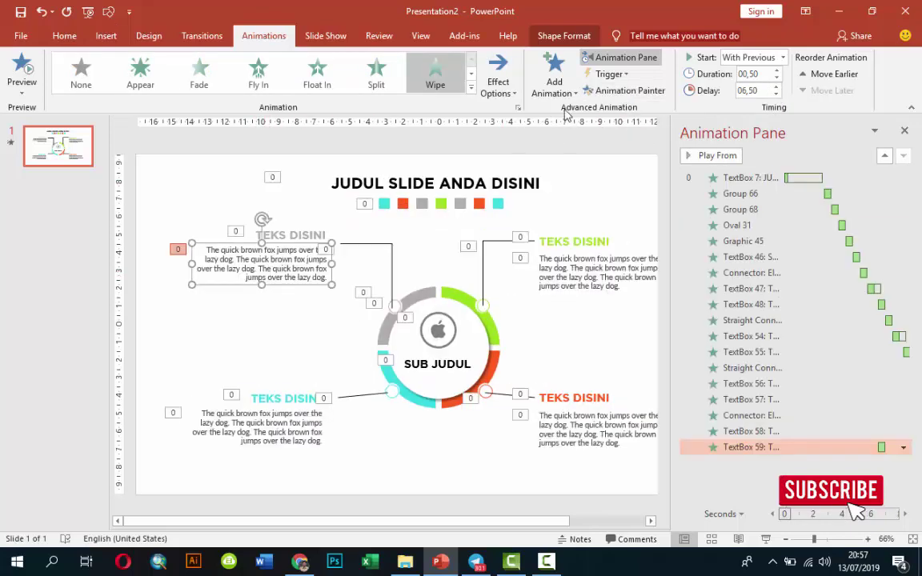
left_click(498, 76)
left_click(516, 205)
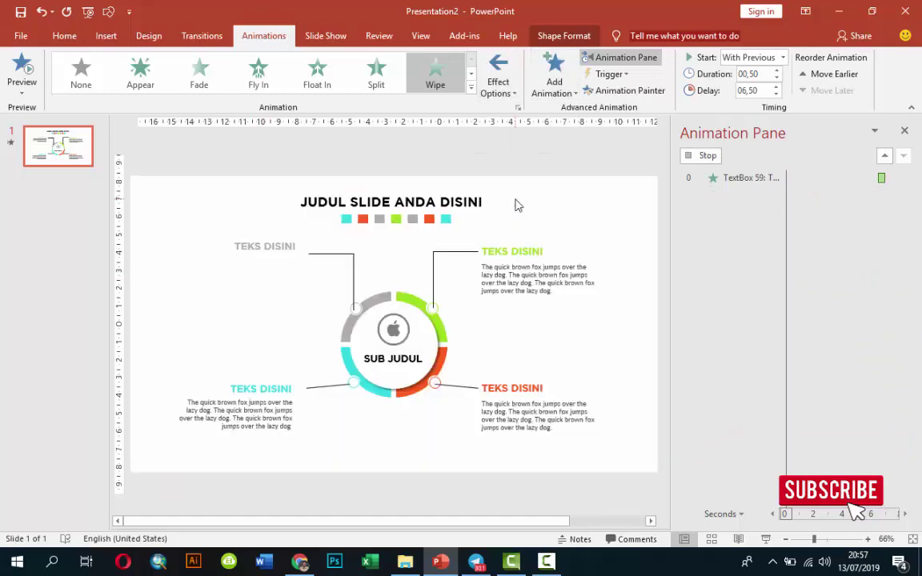
left_click(776, 88)
left_click(777, 87)
left_click(777, 87)
left_click(777, 87)
left_click(777, 87)
left_click(777, 87)
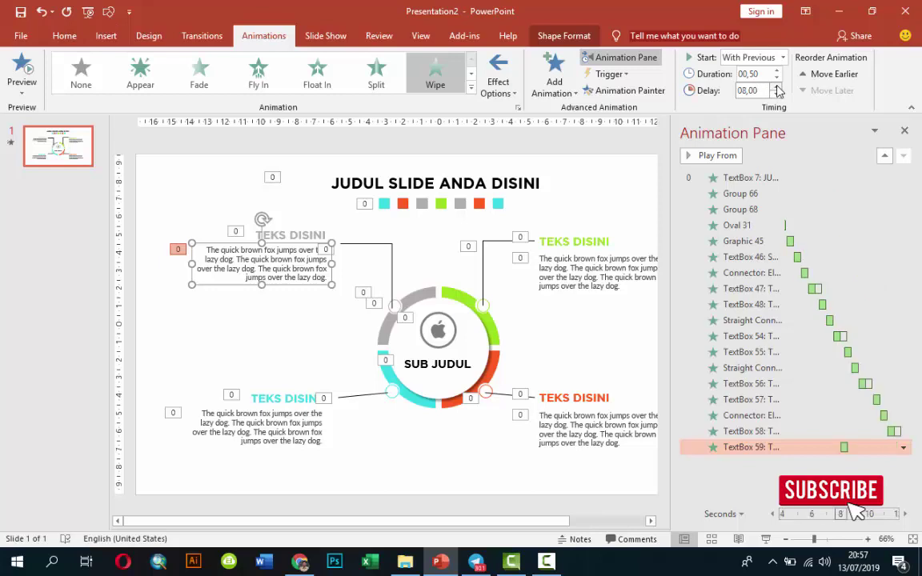
left_click(776, 87)
left_click(777, 87)
left_click(776, 88)
left_click(777, 87)
left_click(776, 87)
left_click(777, 88)
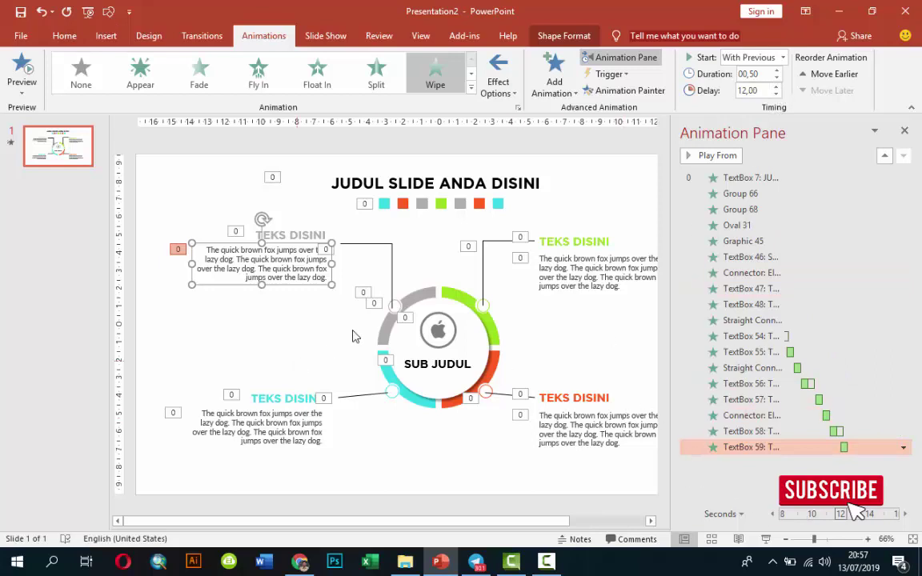
left_click(498, 178)
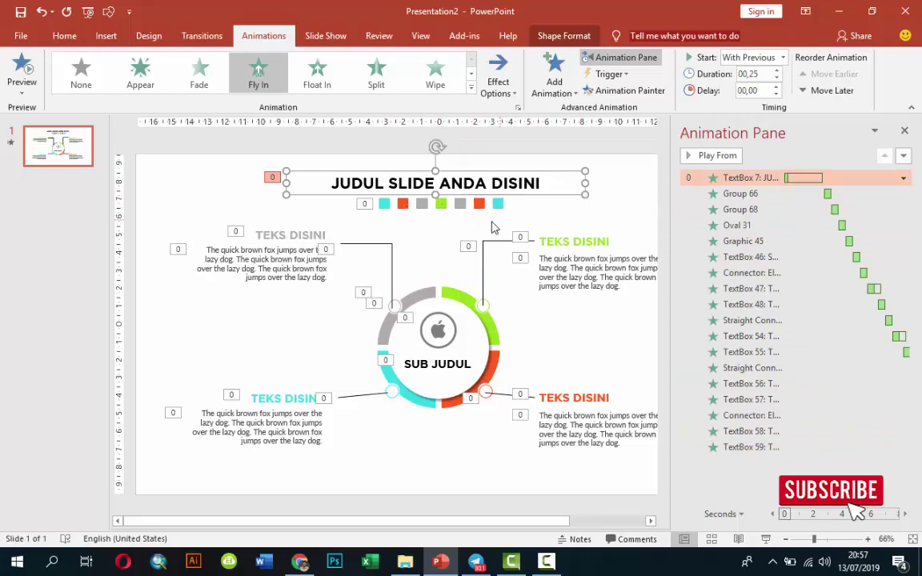
Step: Preview all the slide's animations from the first item in the Animation Pane
left_click(440, 203)
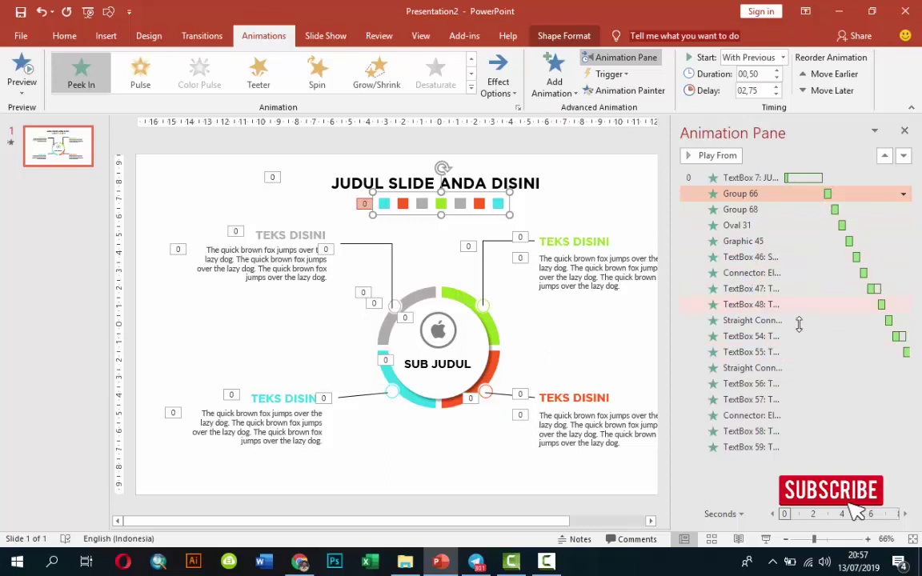
left_click(731, 179)
left_click(712, 156)
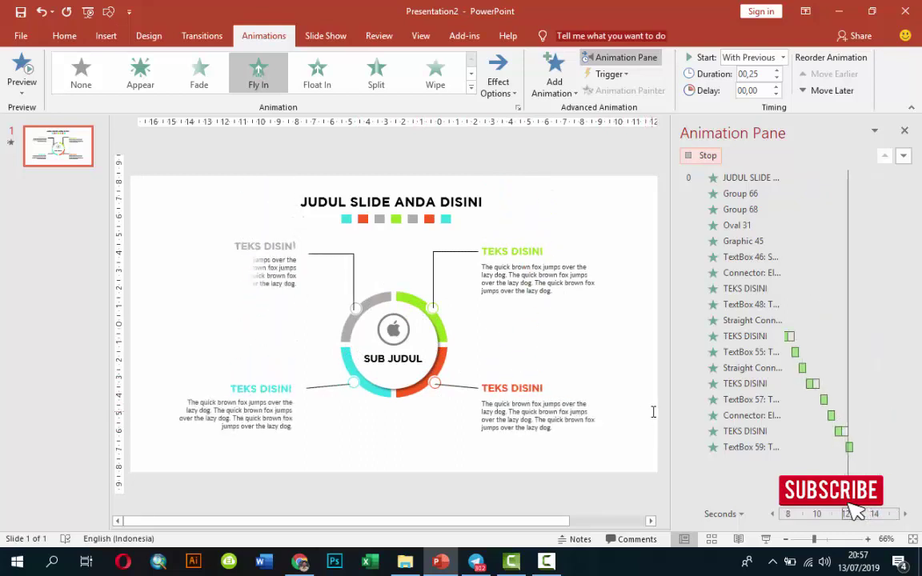
Step: Confirm the green body text's start timing is unchanged and launch the slideshow with F5
left_click(582, 258)
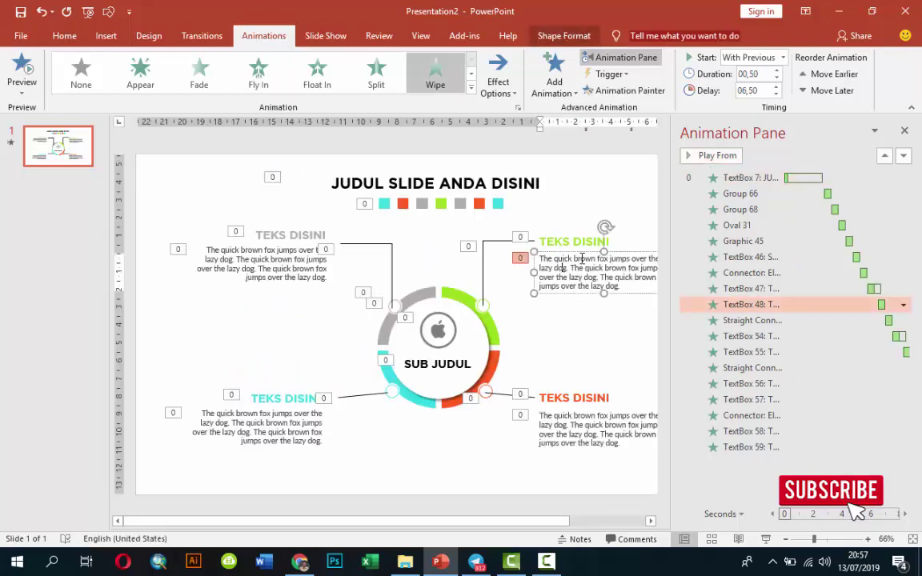
left_click(784, 57)
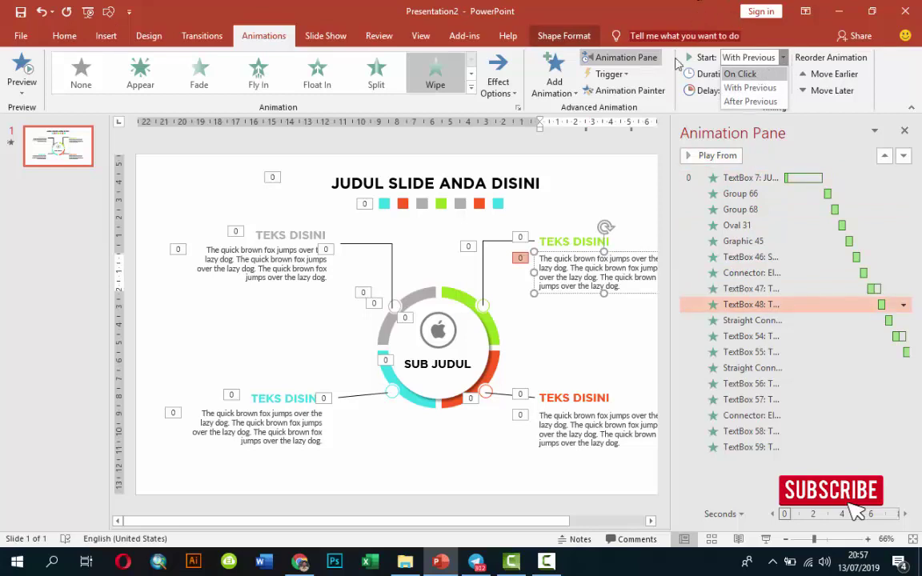
left_click(544, 172)
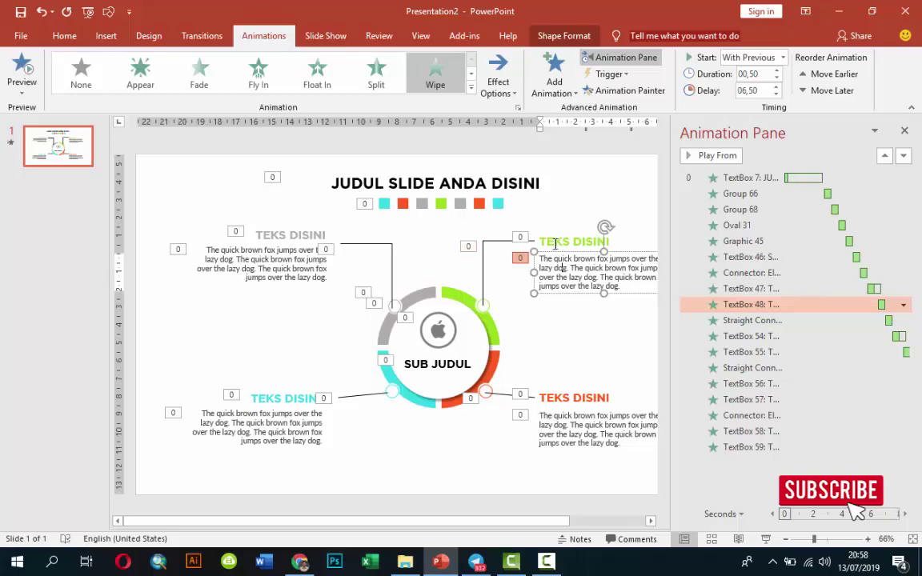
key("F5")
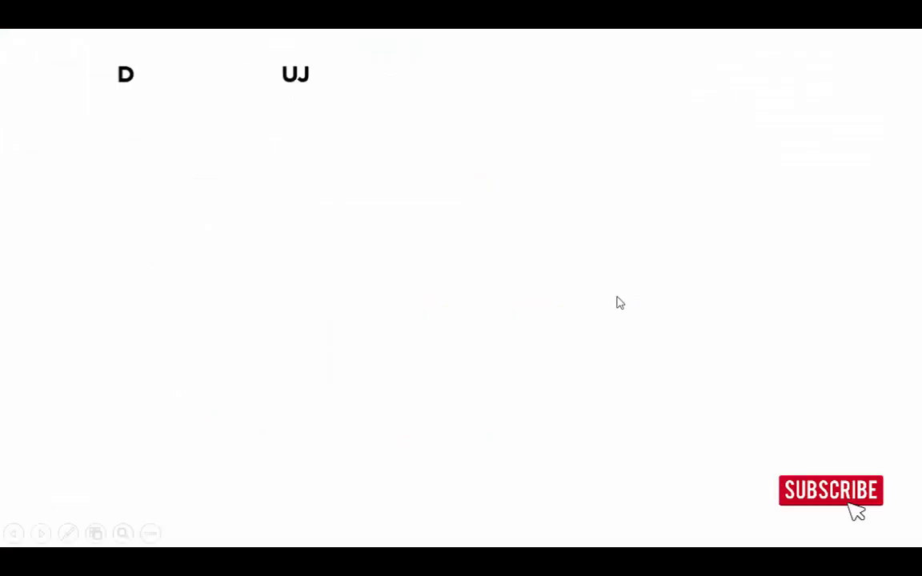